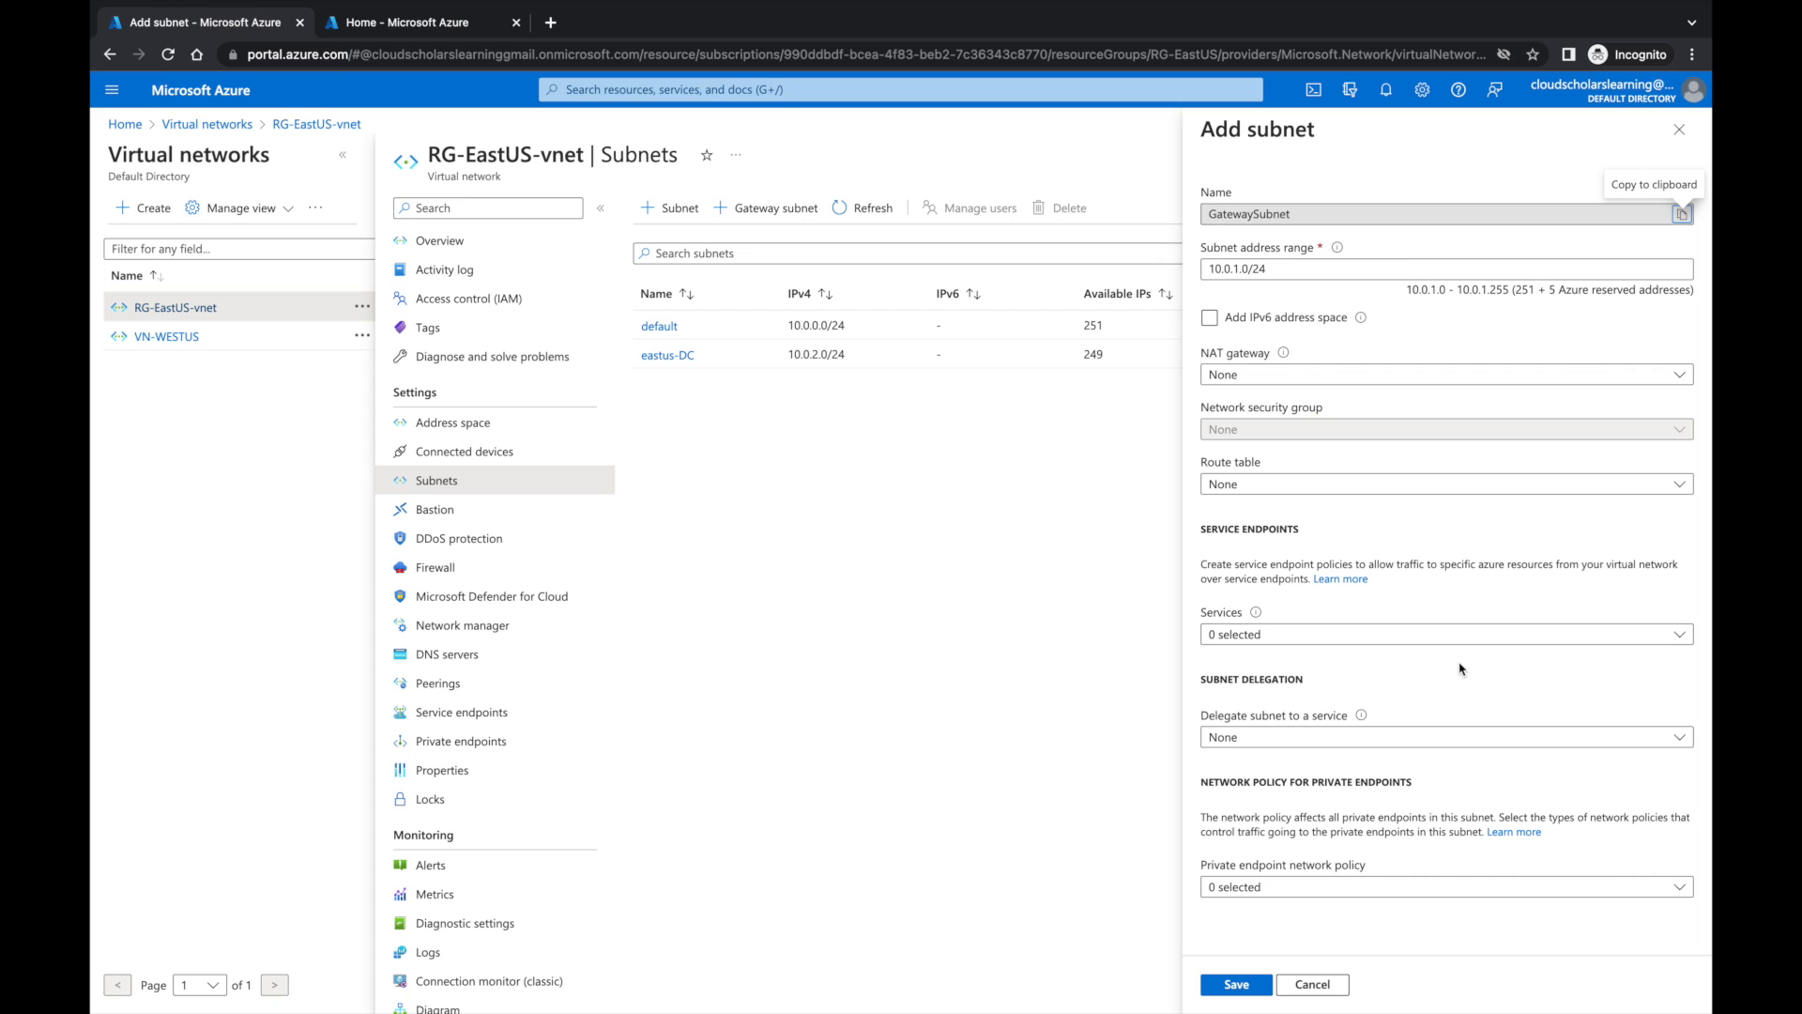
- Save GatewaySubnet on RG-EastUS-vnet and bring up the still-empty Virtual network gateways list
{"action": "left_click", "coordinate": [1255, 989]}
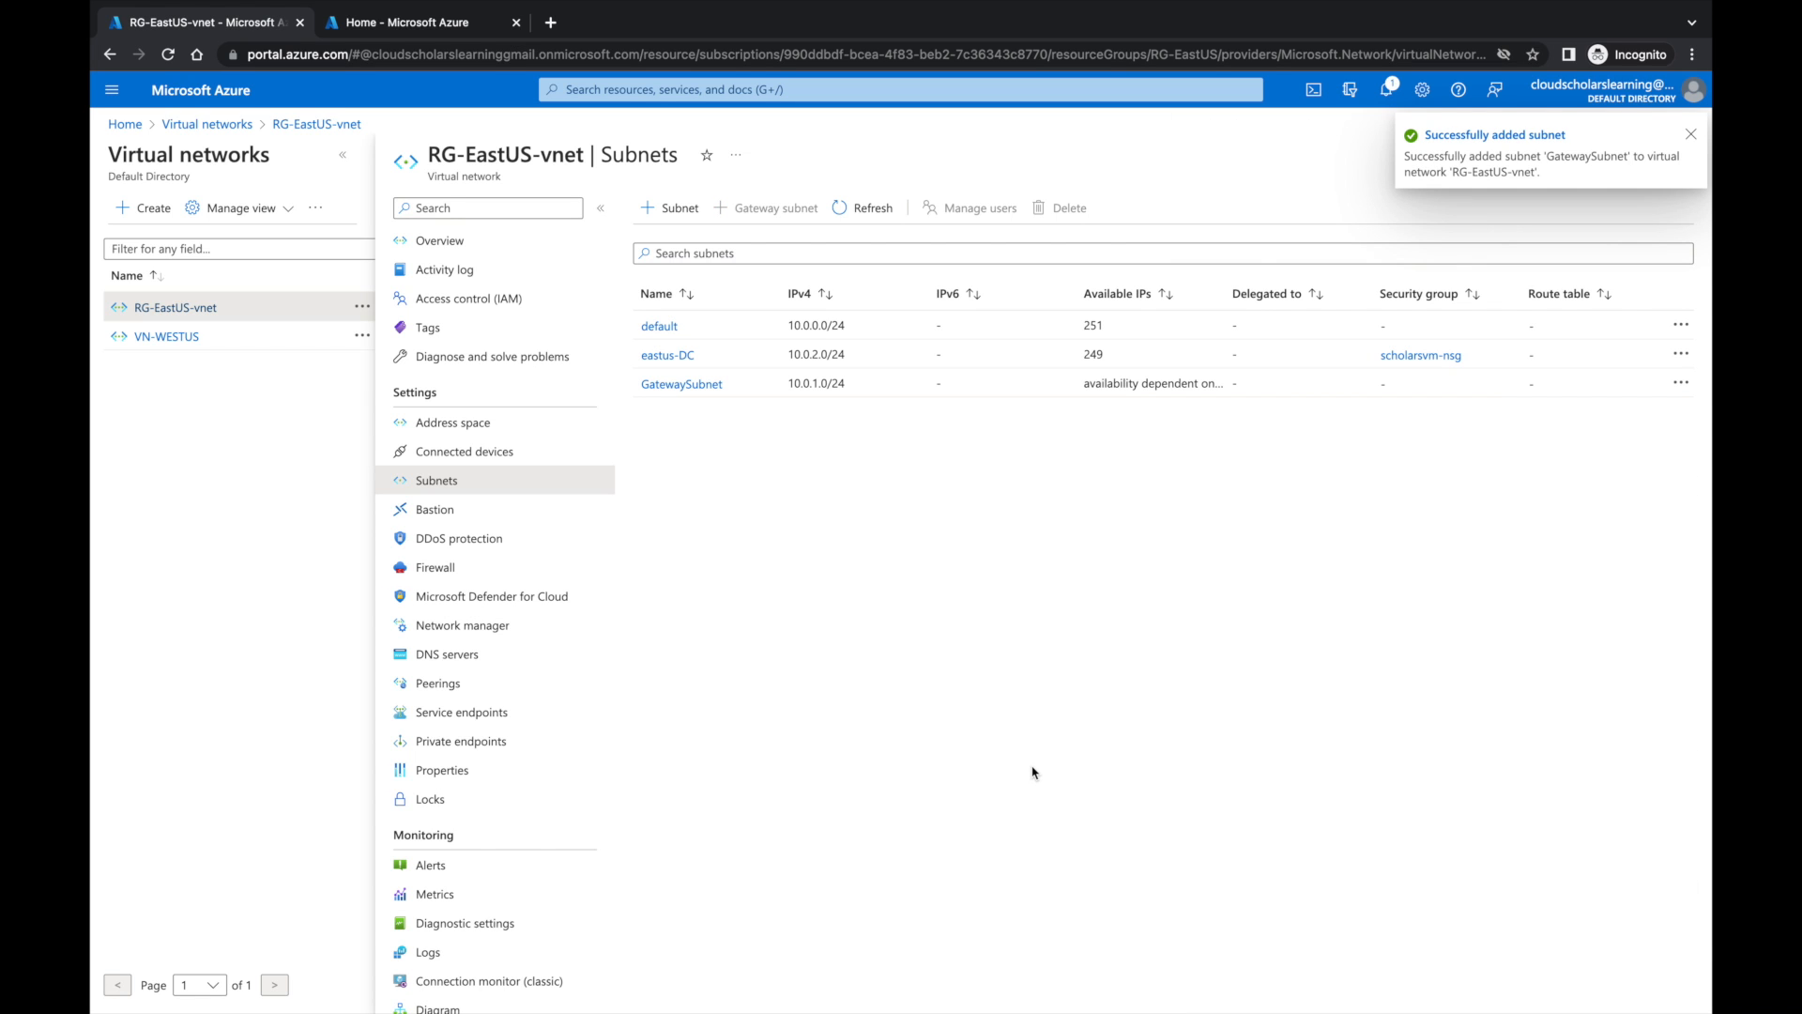
{"action": "left_click", "coordinate": [763, 98]}
{"action": "type", "text": "vir"}
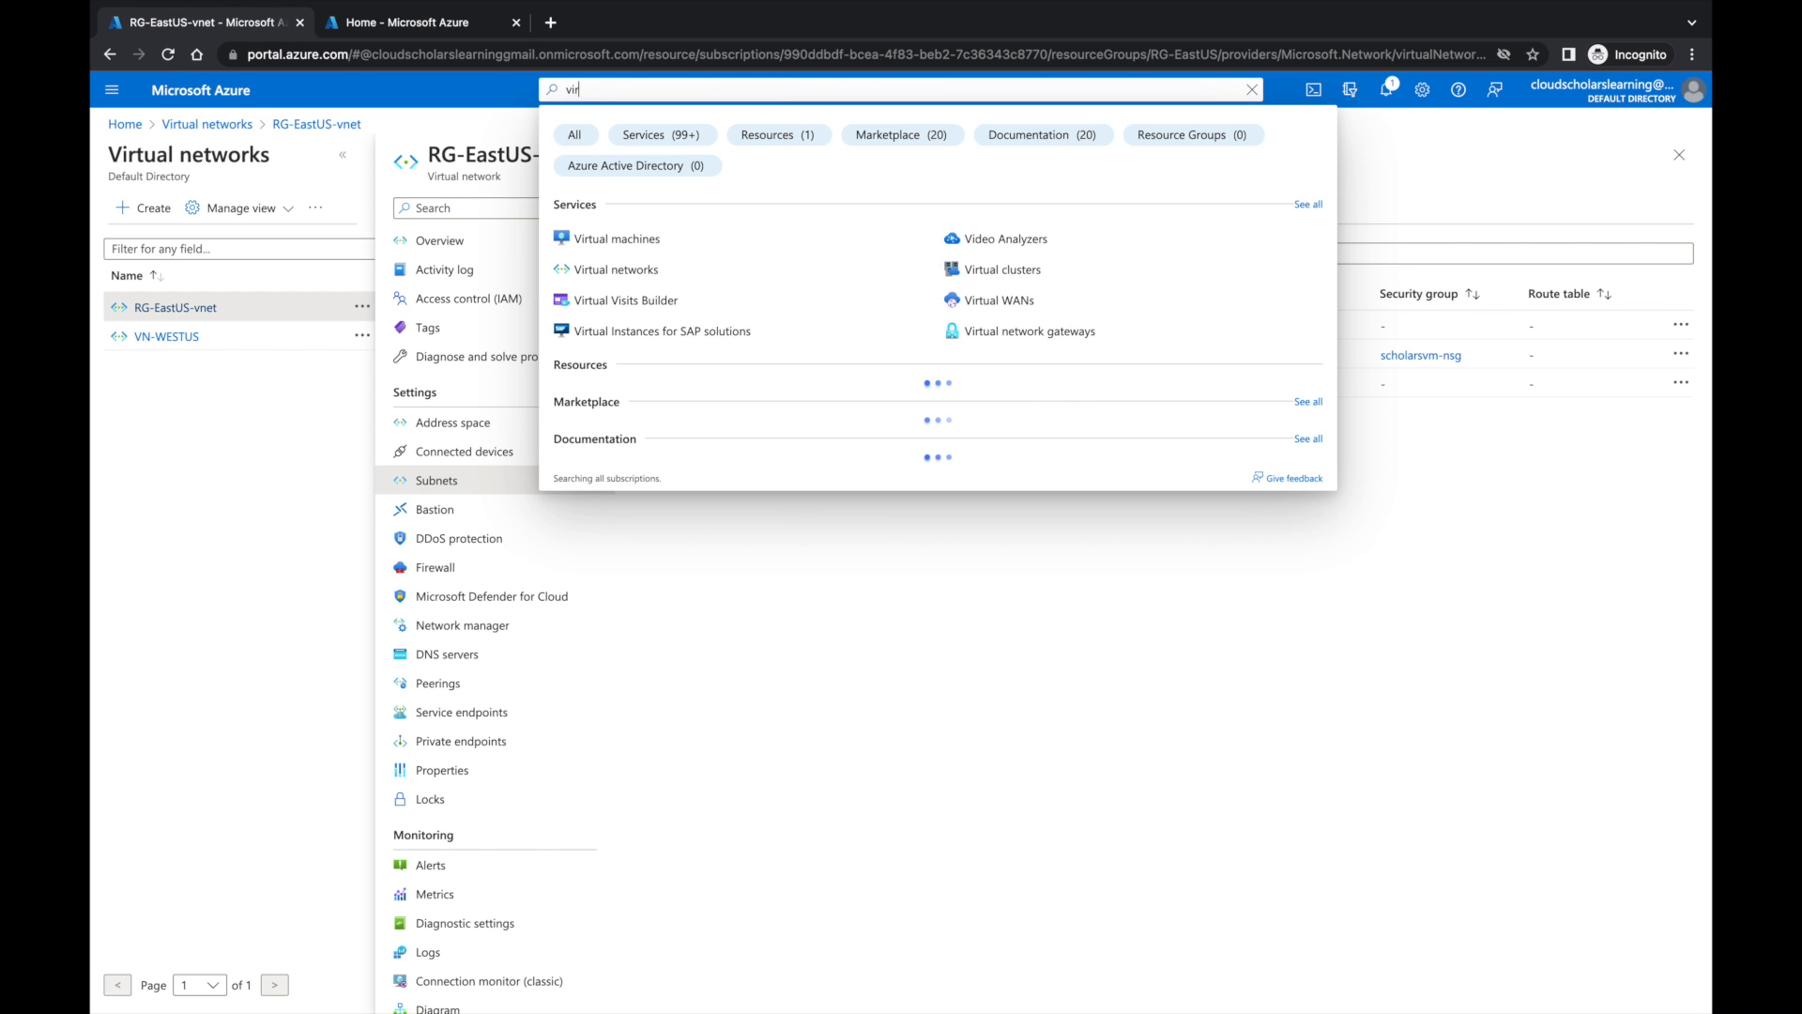
{"action": "type", "text": "tual n"}
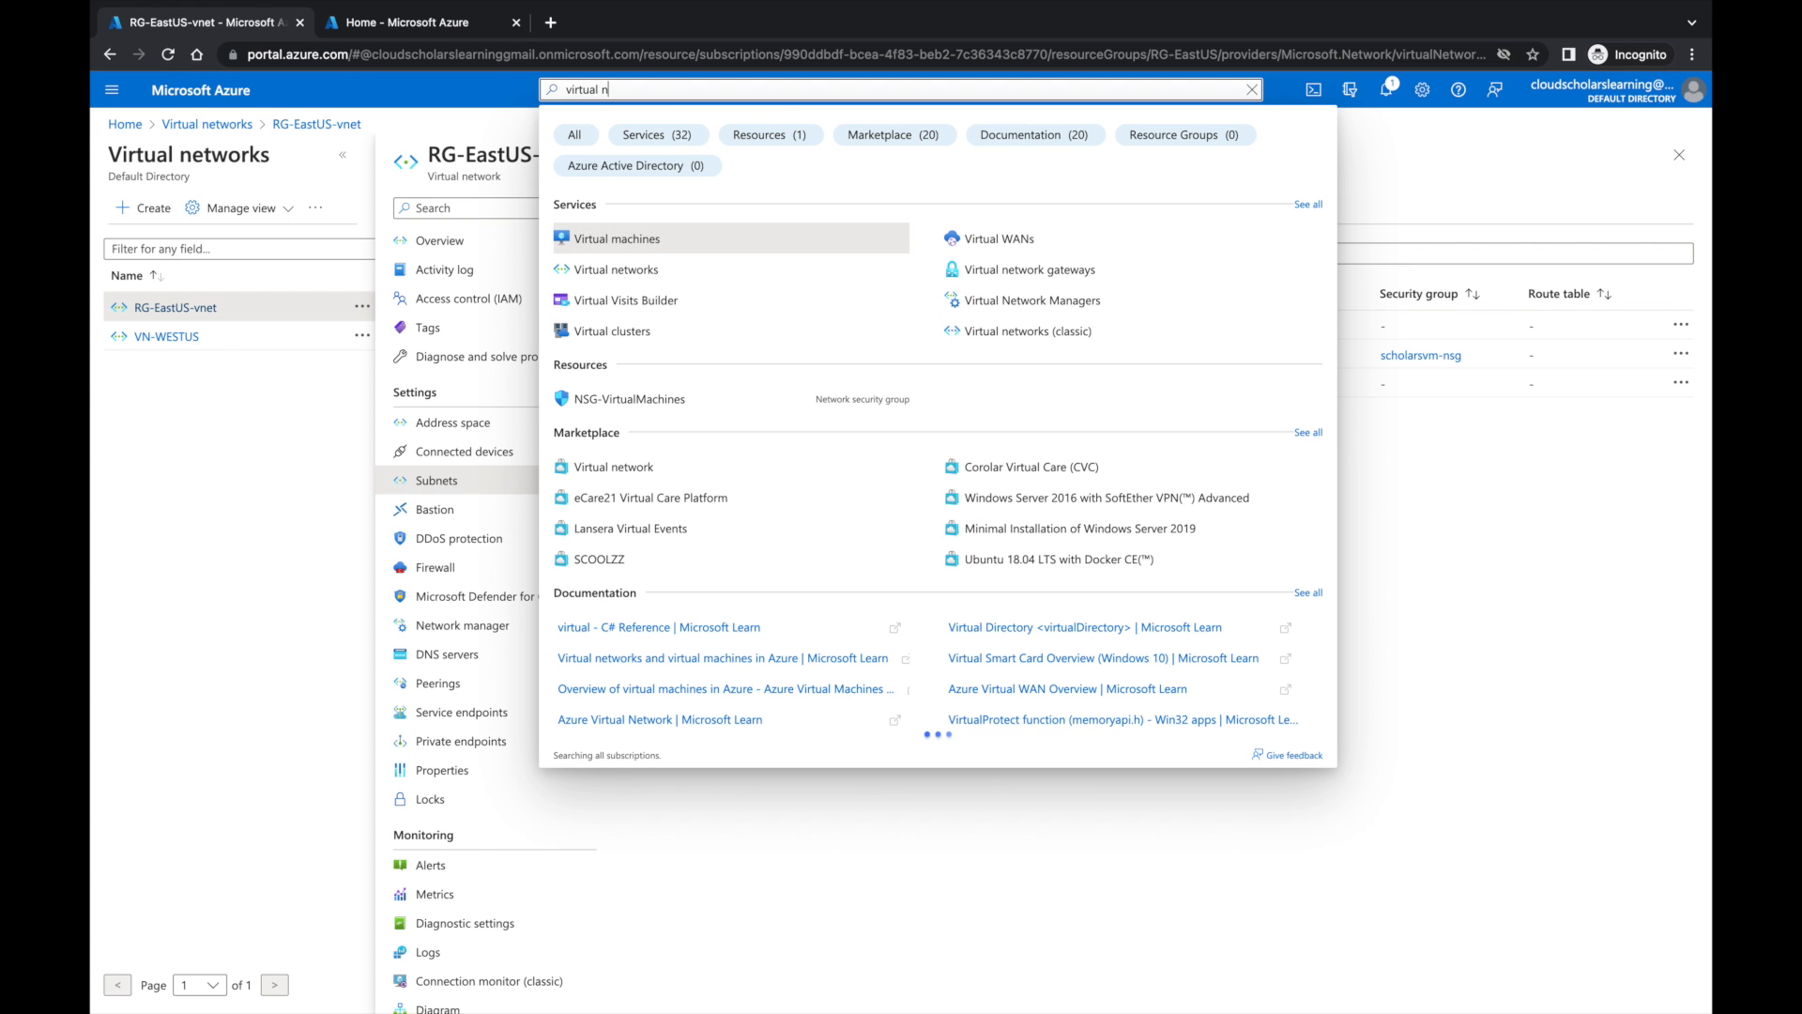
{"action": "left_click", "coordinate": [703, 272]}
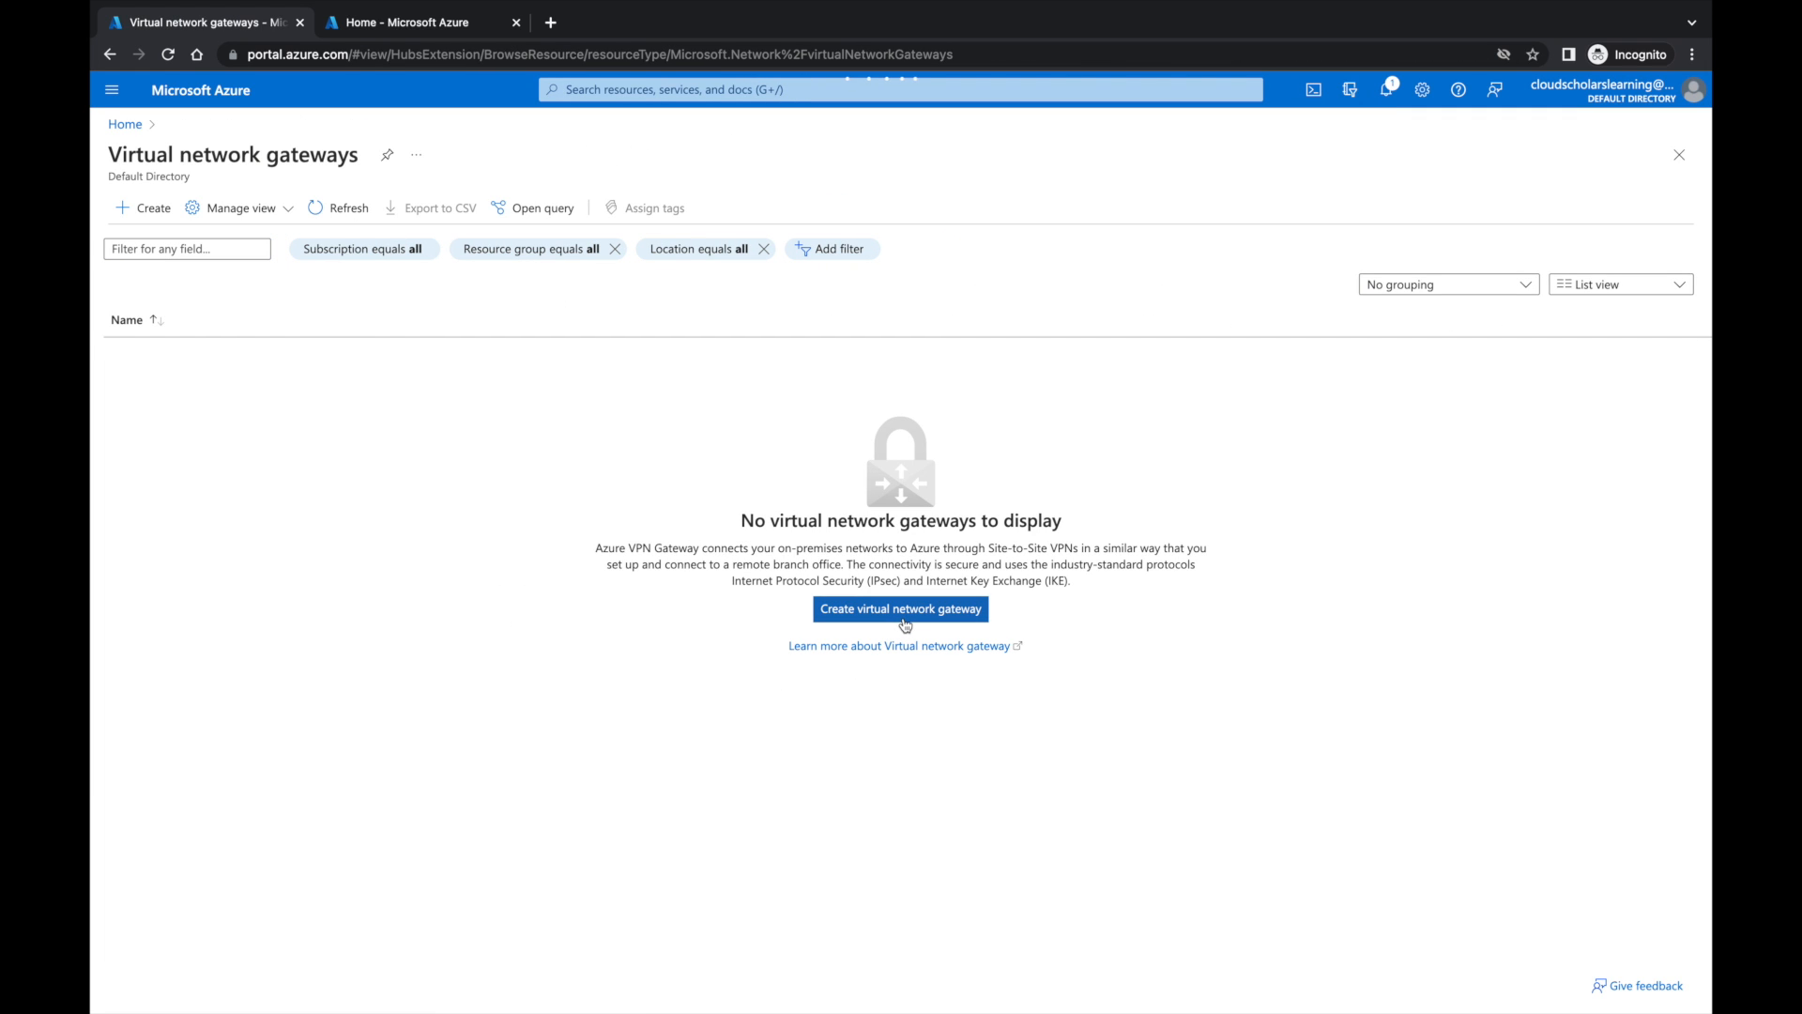
- Fill the new gateway form: name Gateway1, region East US, SKU VpnGw1 (route-based, Generation1)
{"action": "left_click", "coordinate": [901, 609]}
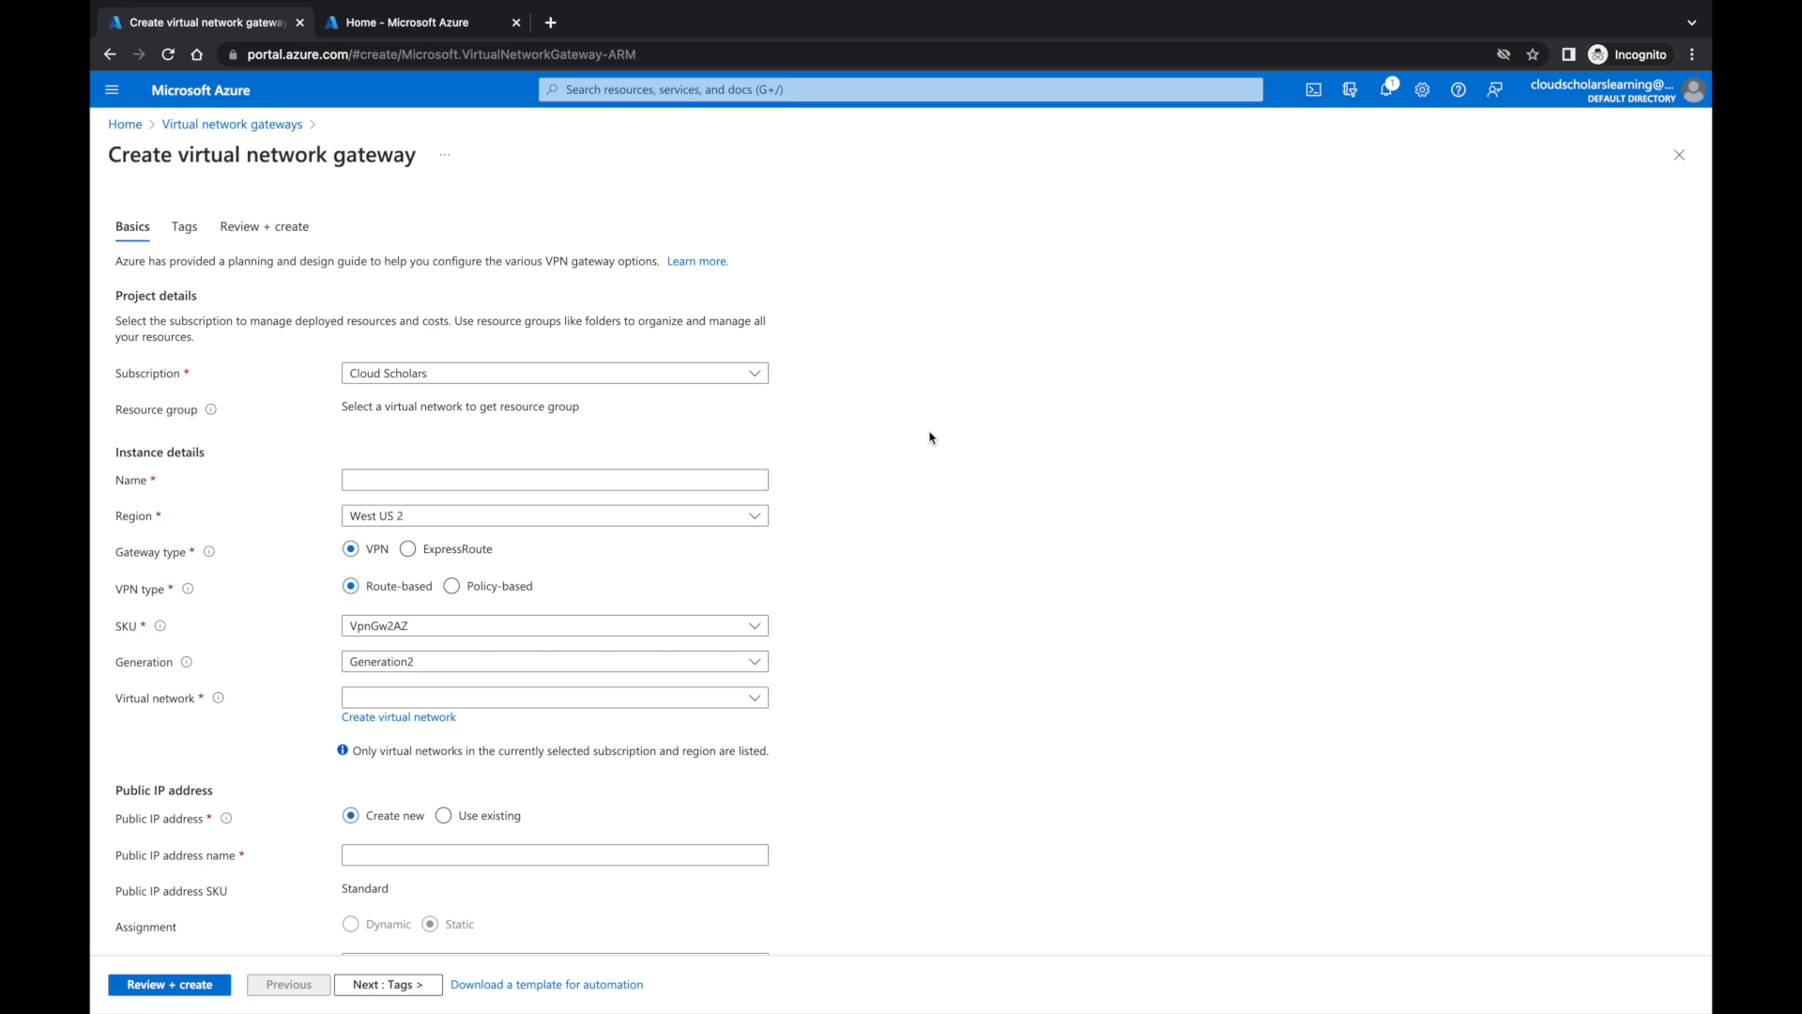
{"action": "key", "text": "Tab"}
{"action": "key", "text": "Tab"}
{"action": "key", "text": "Tab"}
{"action": "key", "text": "Tab"}
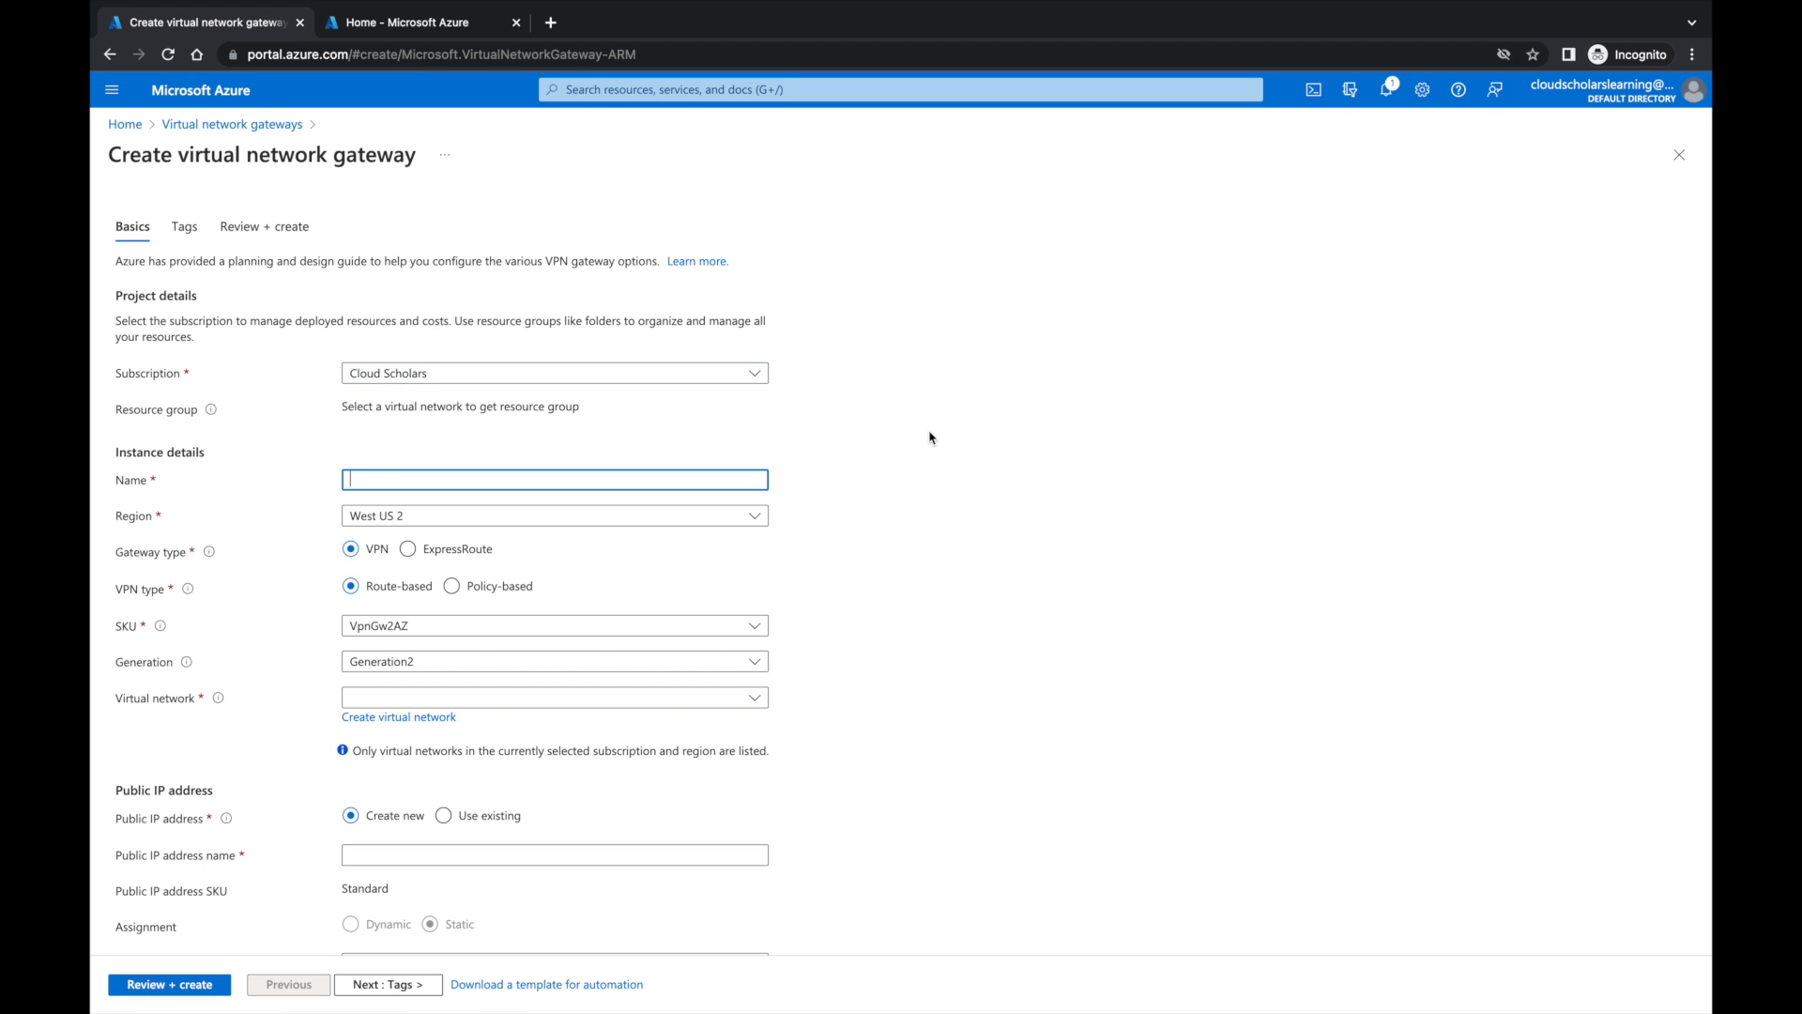
{"action": "type", "text": "Gateway1"}
{"action": "left_click", "coordinate": [657, 521]}
{"action": "scroll", "coordinate": [660, 624], "scroll_direction": "up", "scroll_amount": 10}
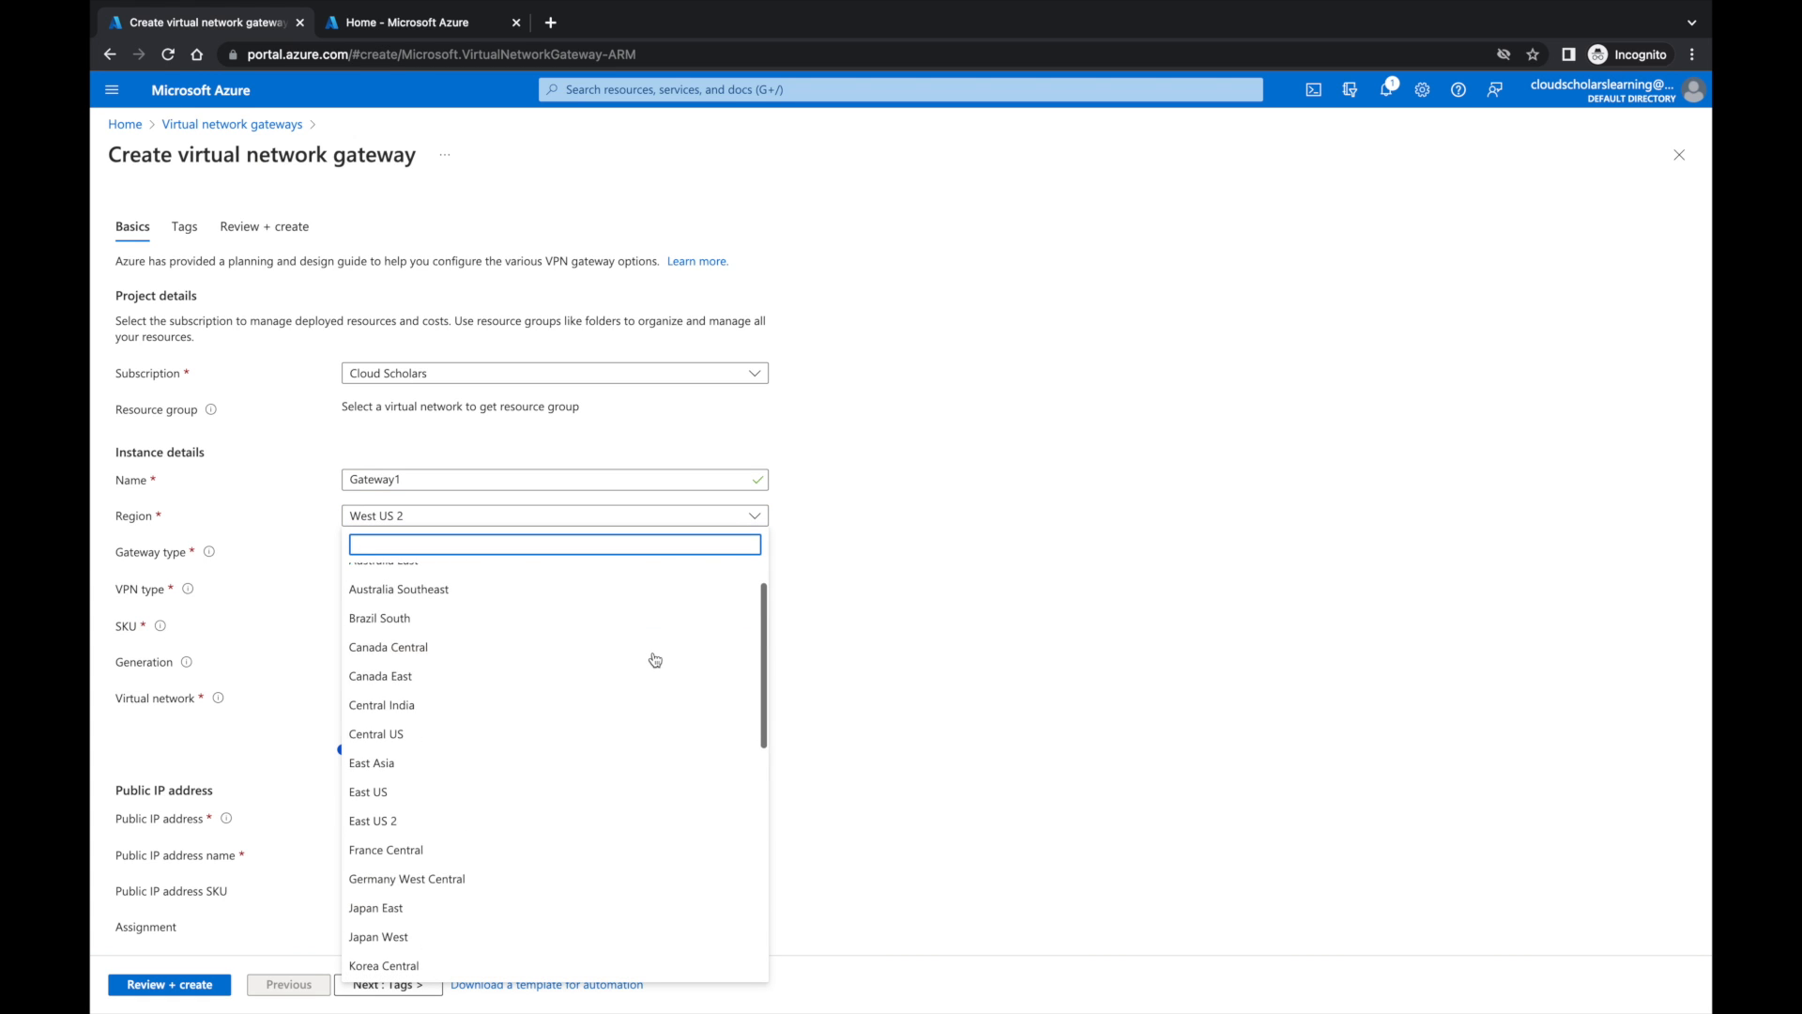
{"action": "left_click", "coordinate": [588, 837]}
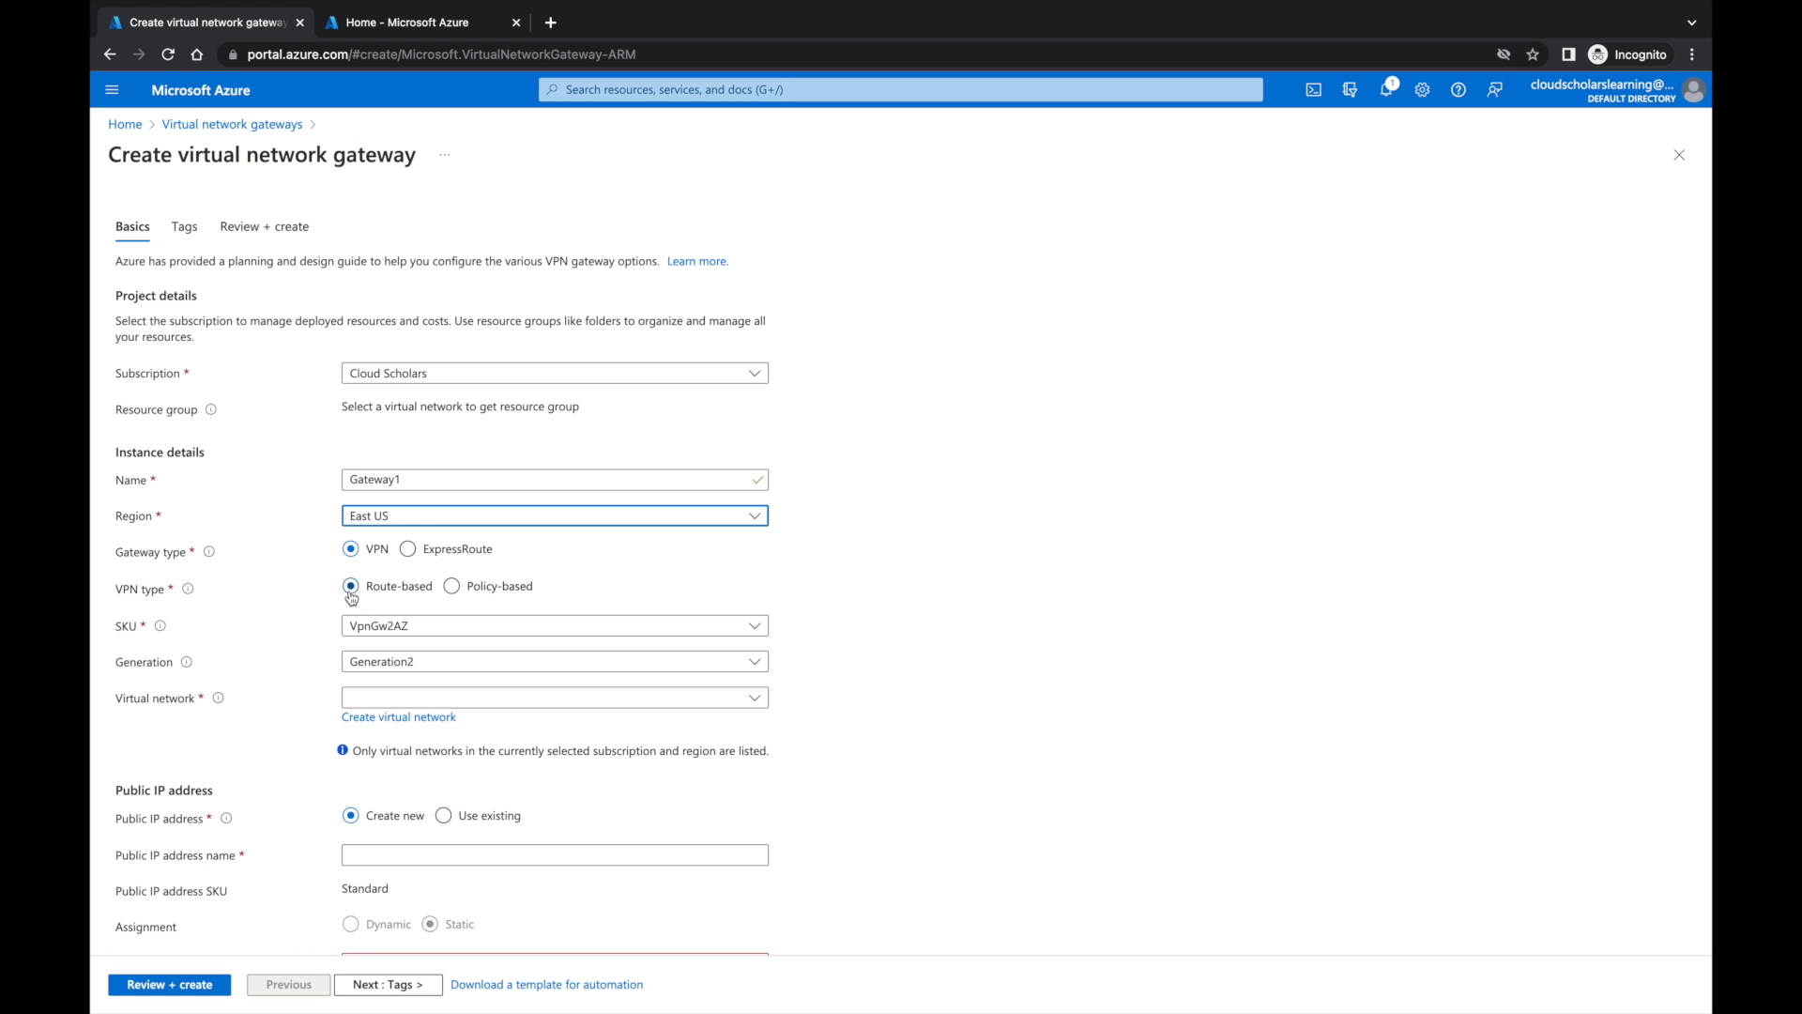
{"action": "scroll", "coordinate": [394, 593], "scroll_direction": "down", "scroll_amount": 1}
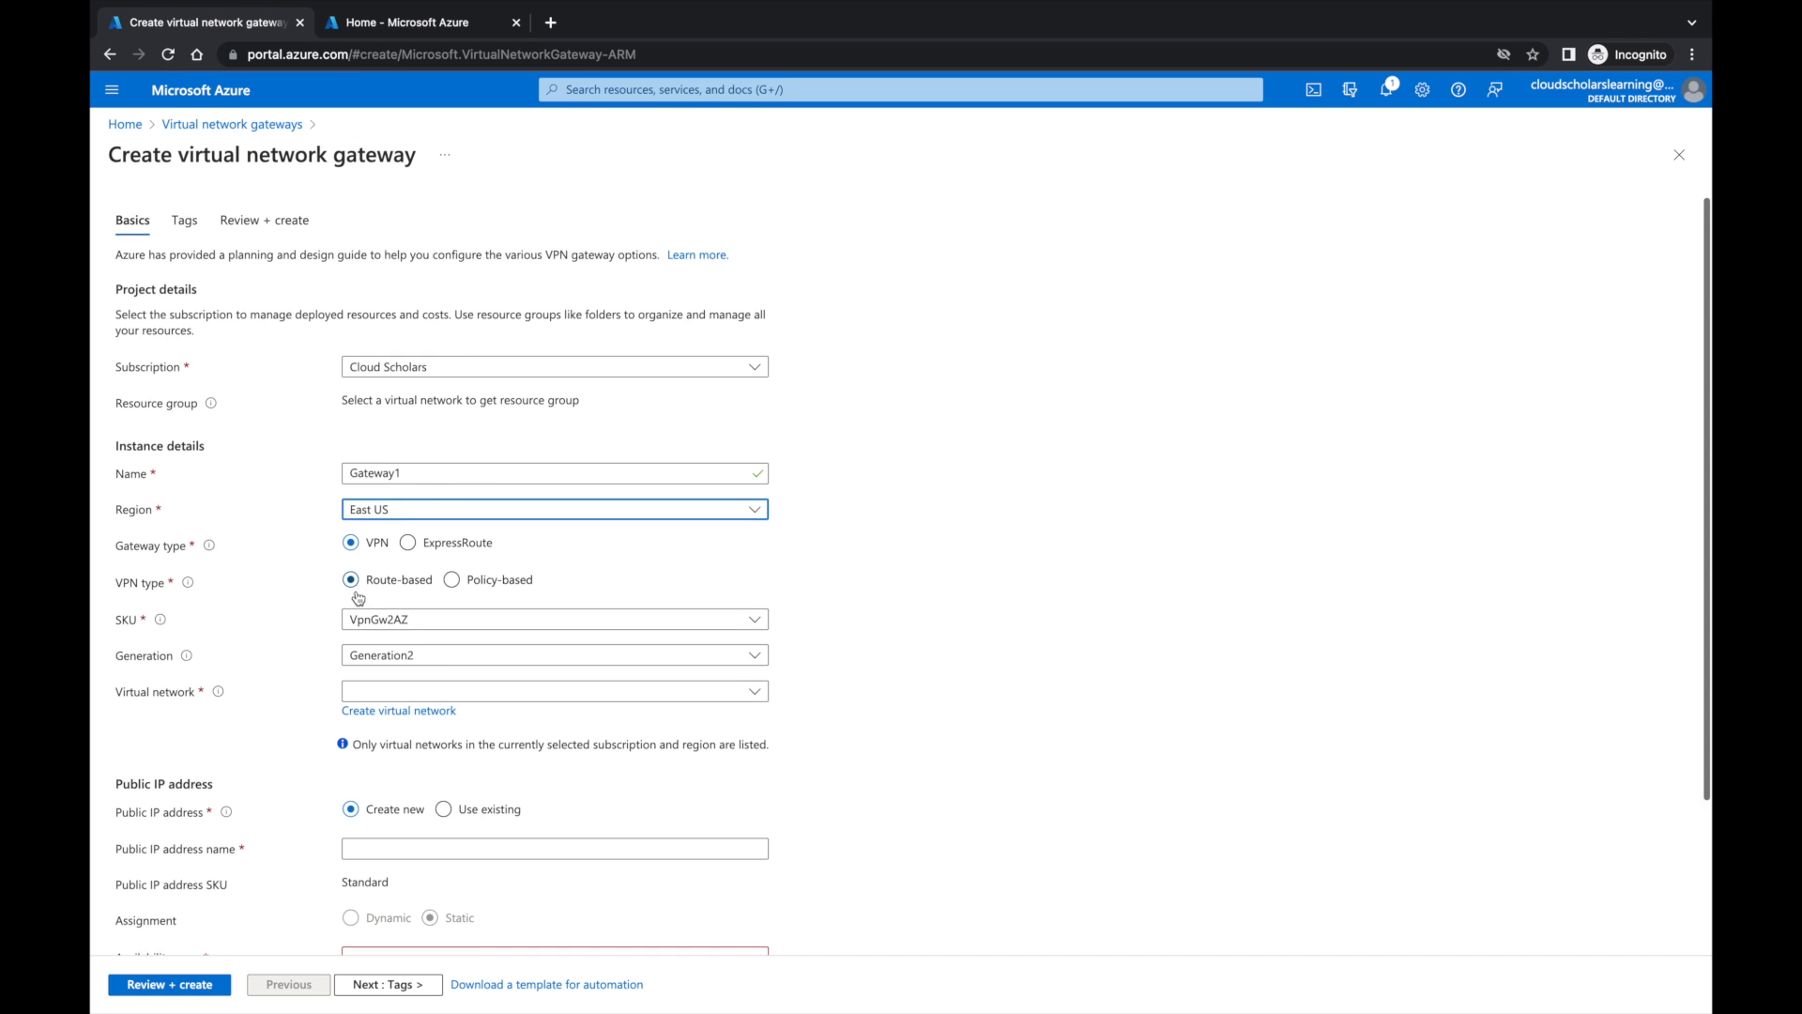
{"action": "left_click", "coordinate": [422, 577]}
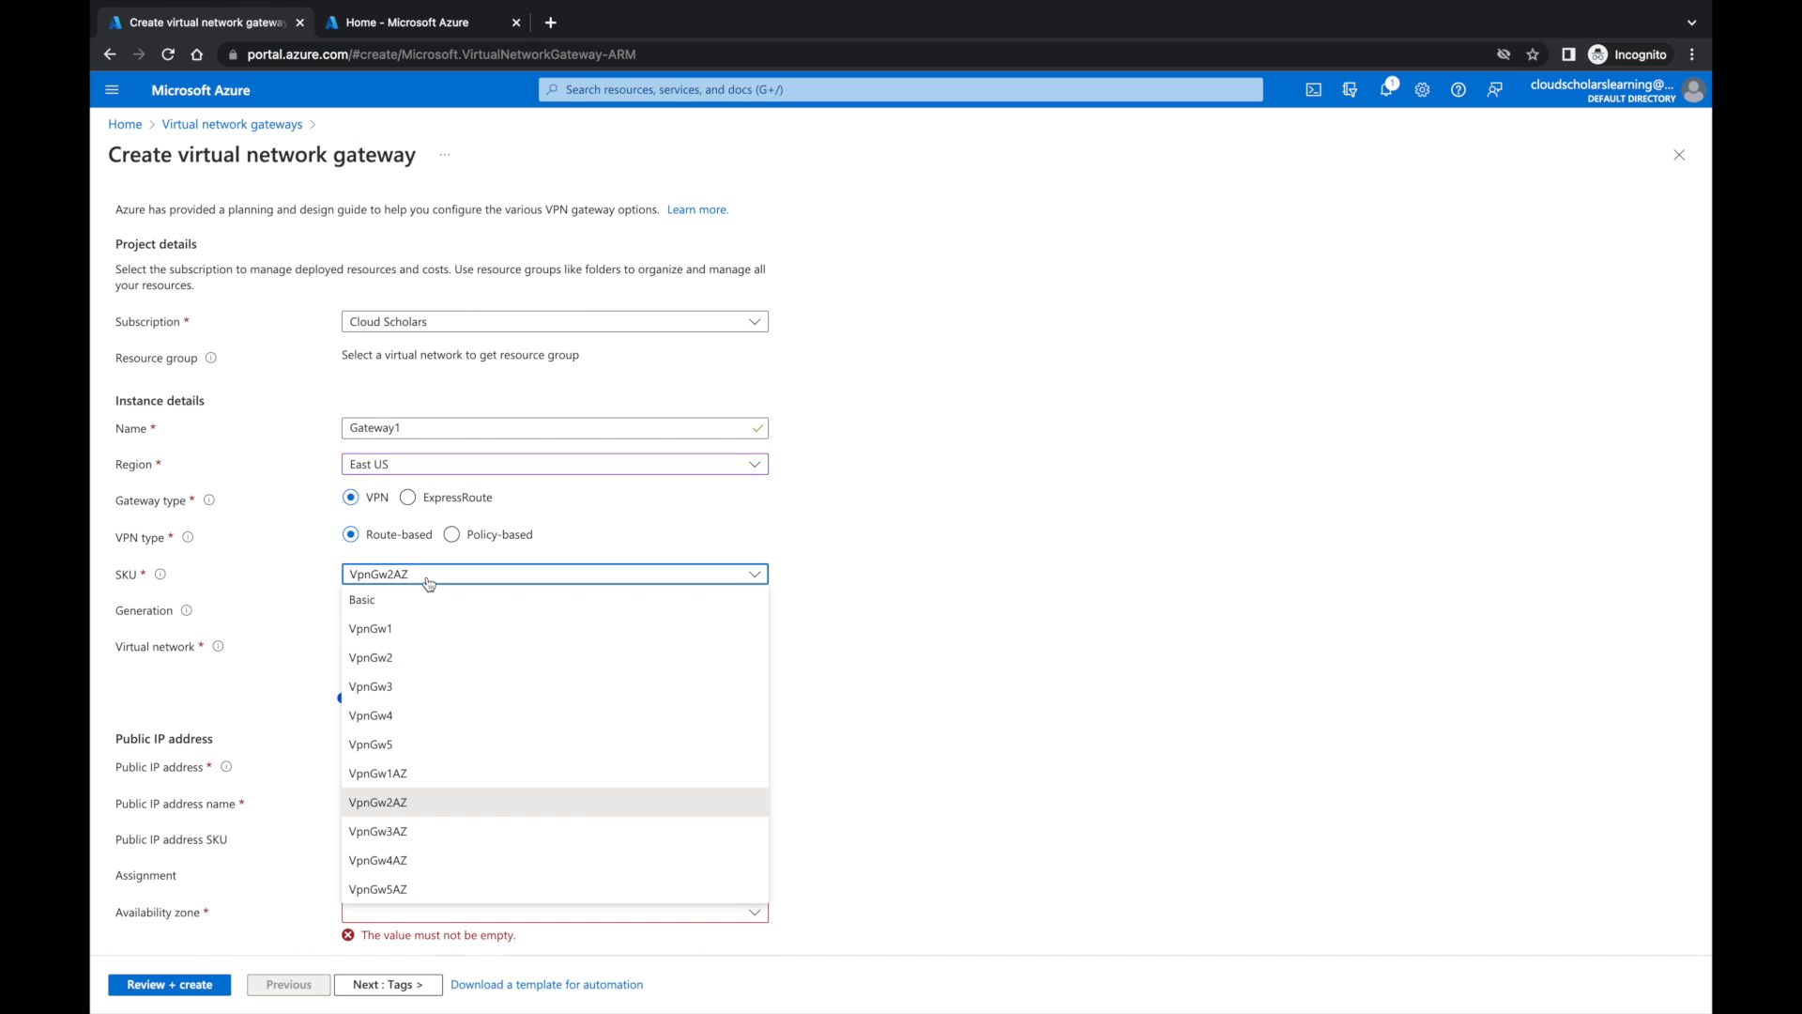
{"action": "left_click", "coordinate": [422, 637]}
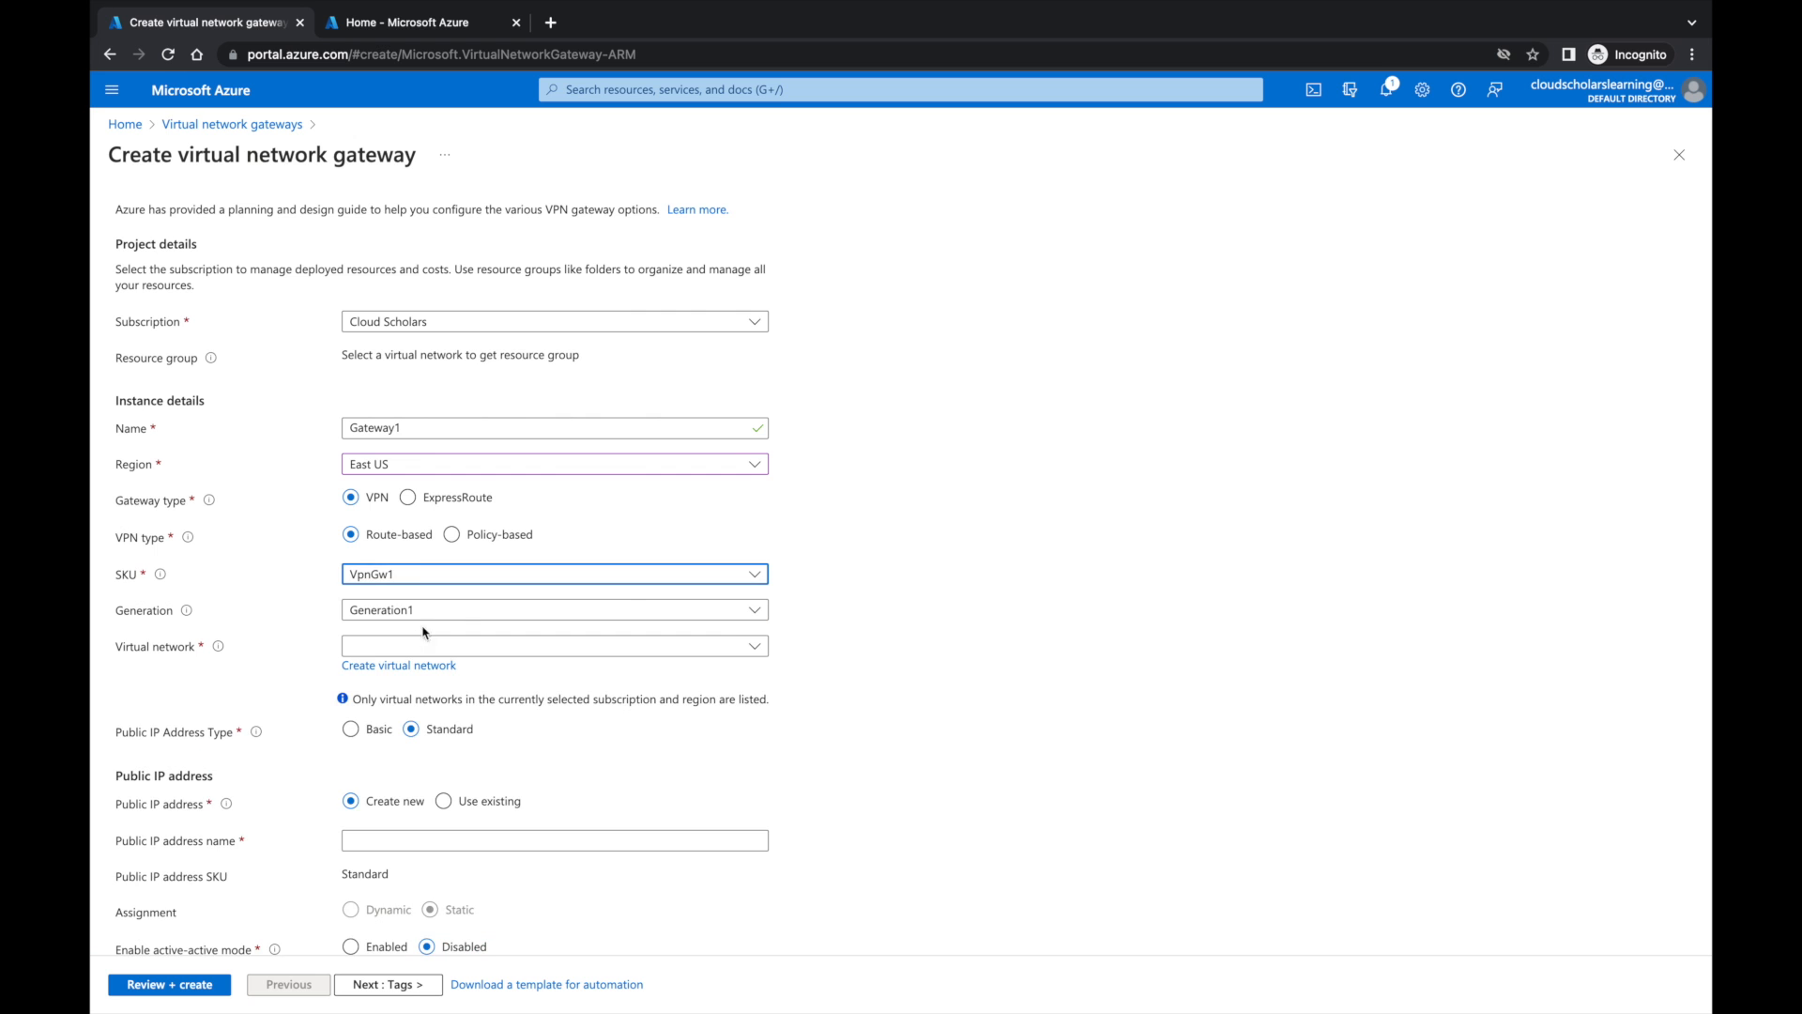
{"action": "scroll", "coordinate": [873, 608], "scroll_direction": "down", "scroll_amount": 2}
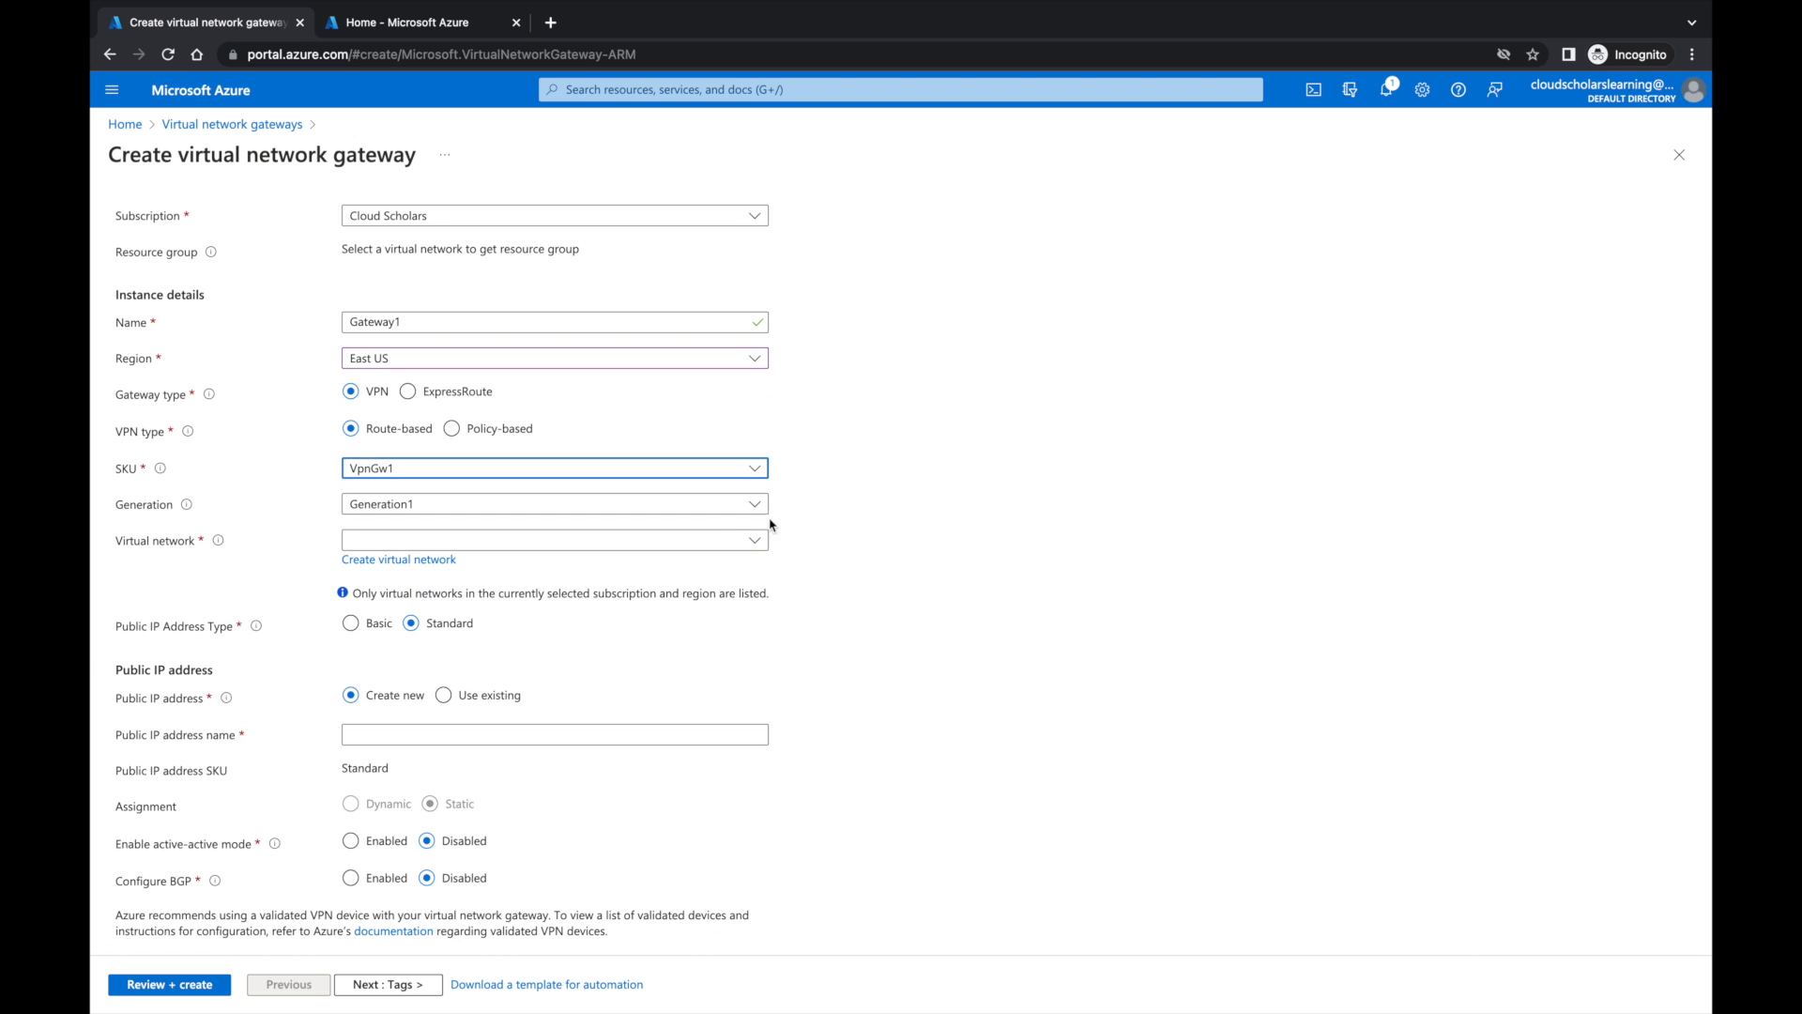
- Attach Gateway1 to RG-EastUS-vnet, name the new public IP SCHOLARSPUBIP1, and run validation
{"action": "left_click", "coordinate": [742, 544]}
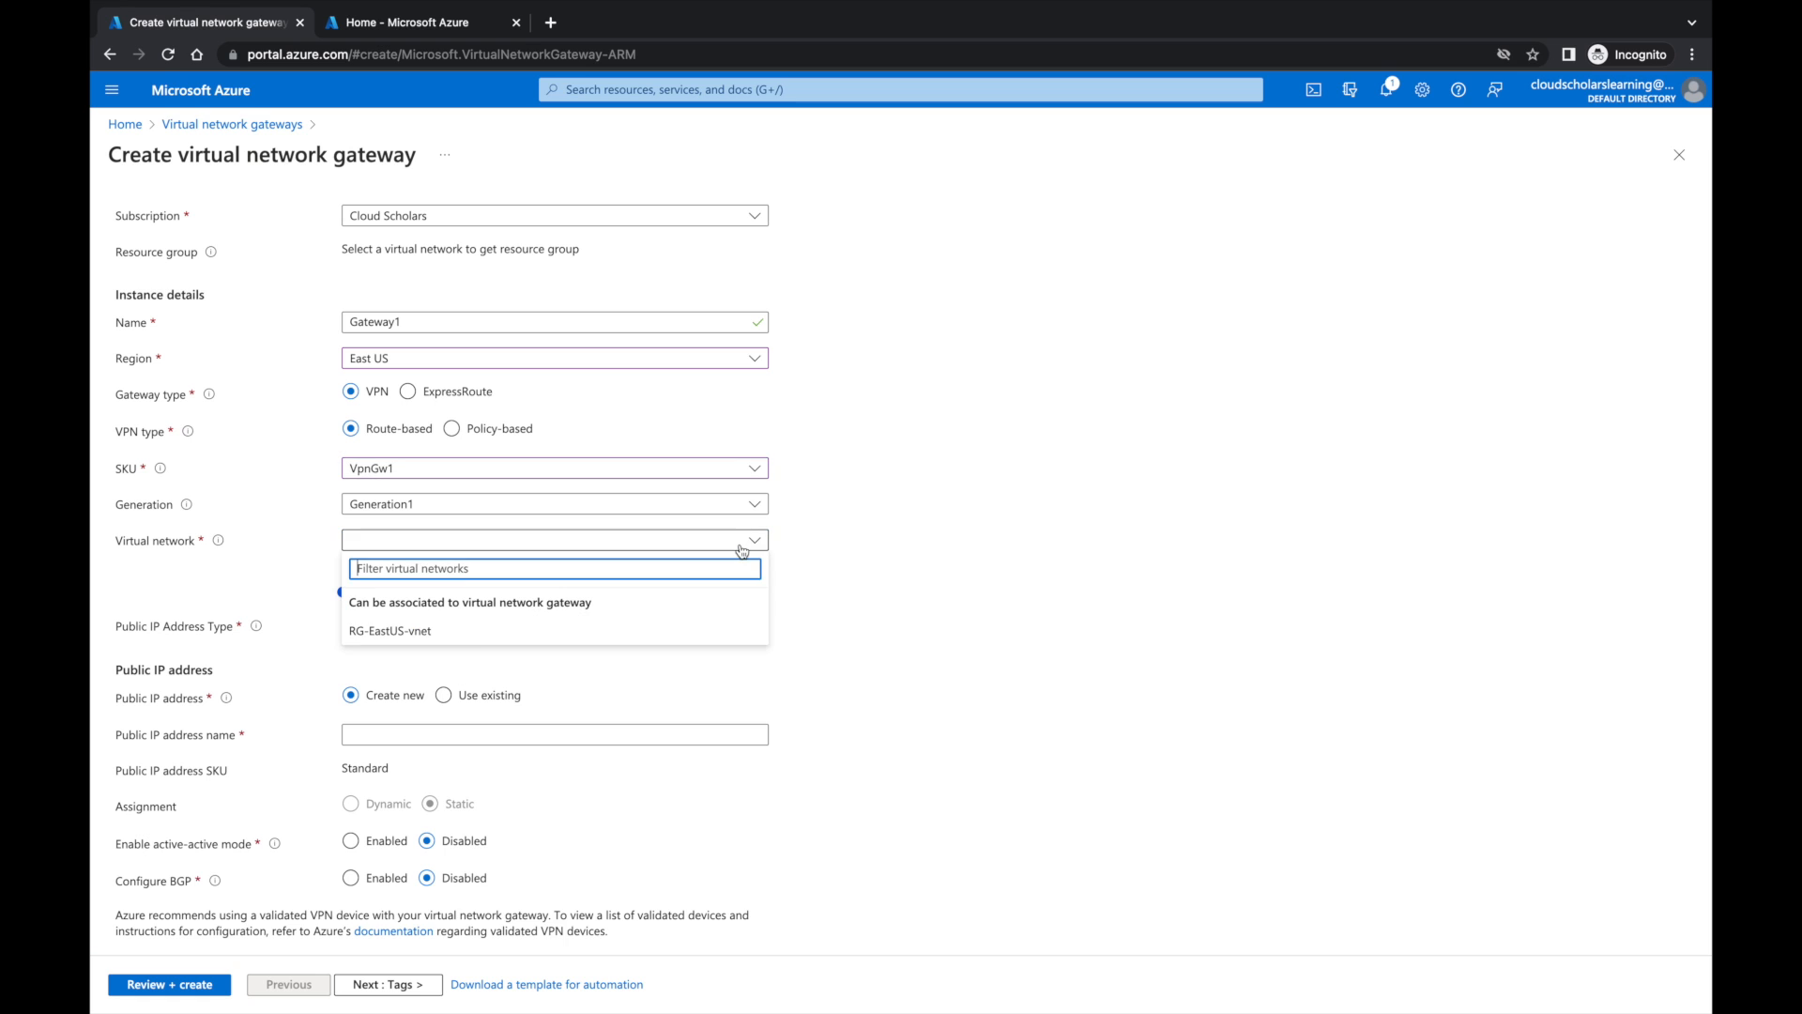
{"action": "left_click", "coordinate": [526, 629]}
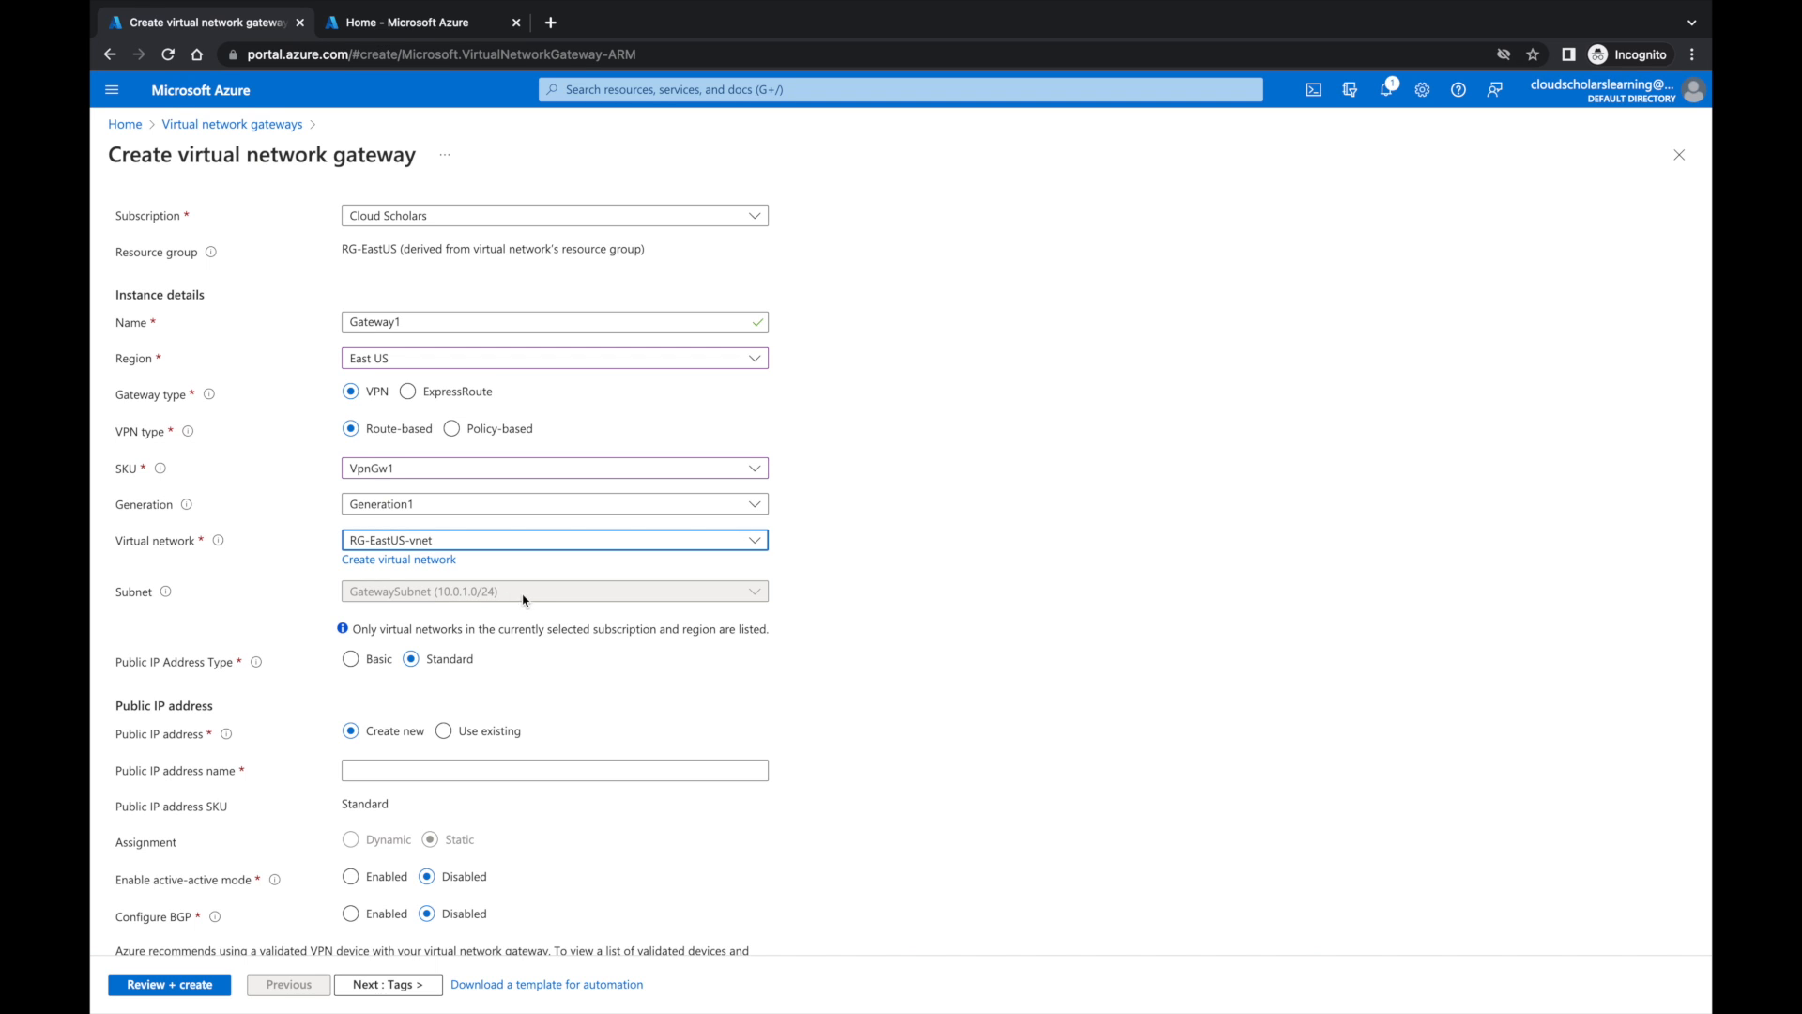
{"action": "scroll", "coordinate": [547, 593], "scroll_direction": "down", "scroll_amount": 1}
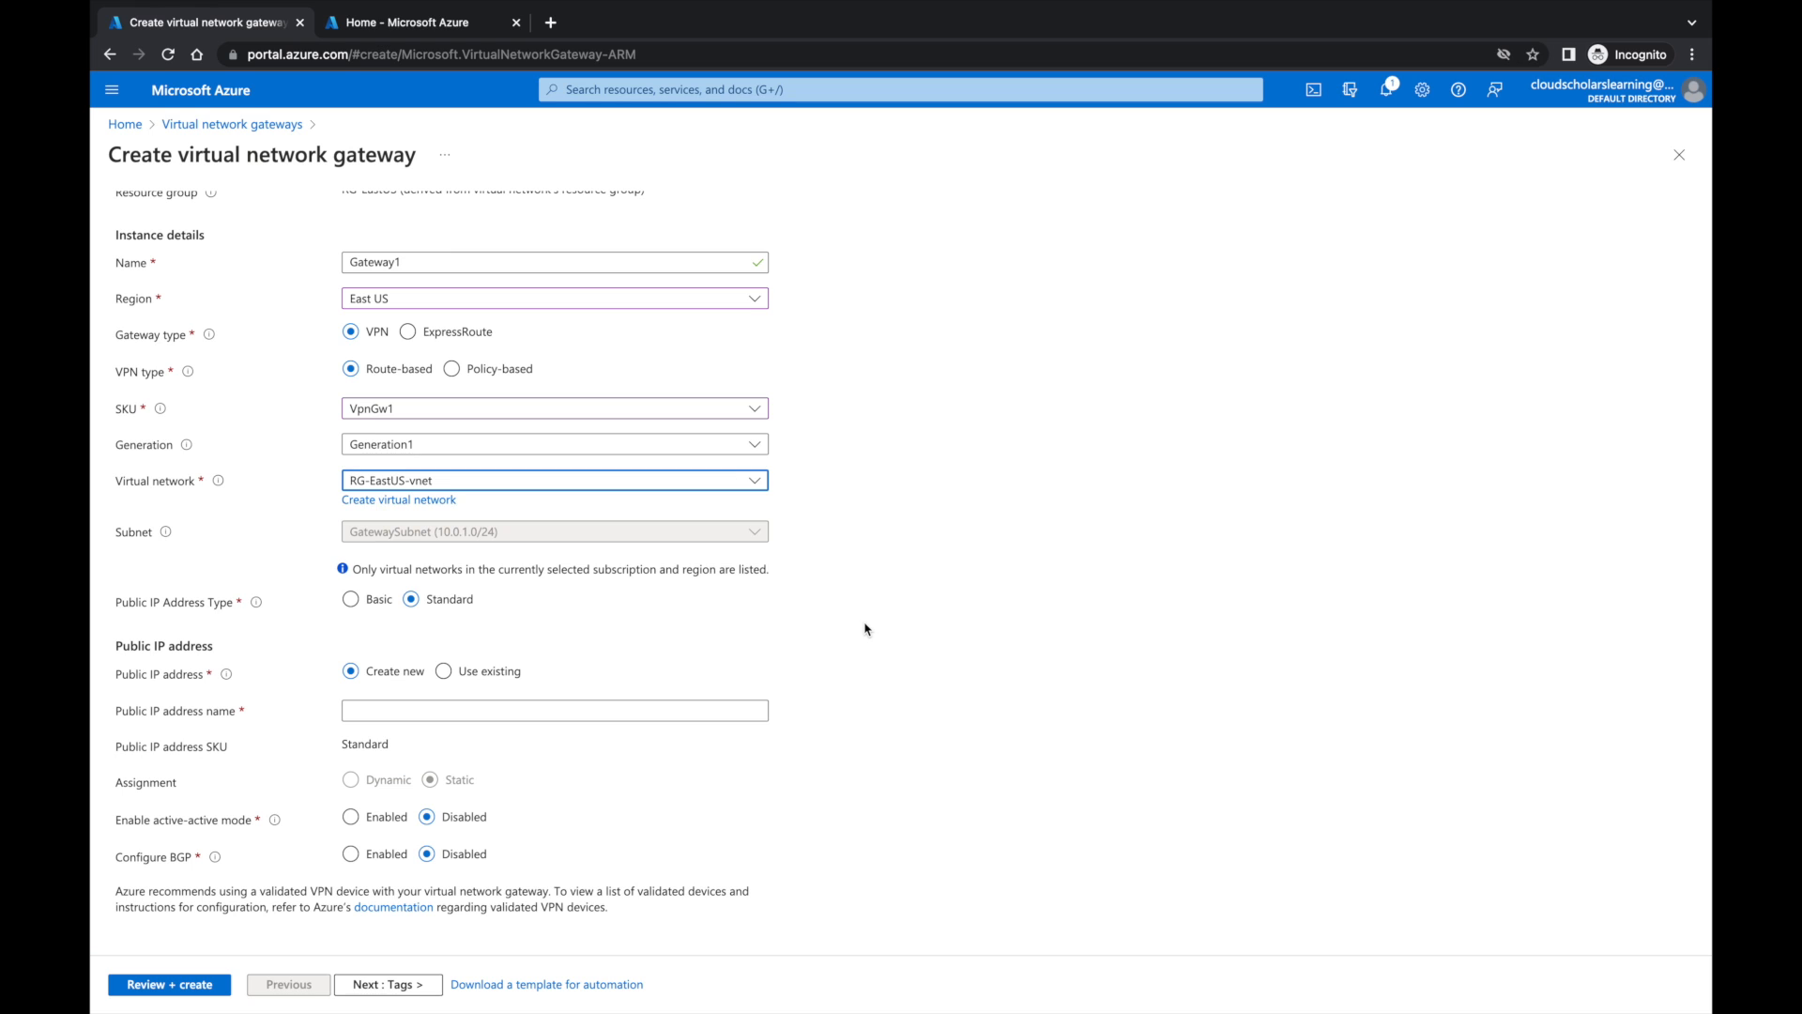
{"action": "key", "text": "Tab"}
{"action": "key", "text": "Tab"}
{"action": "key", "text": "Tab"}
{"action": "key", "text": "Tab"}
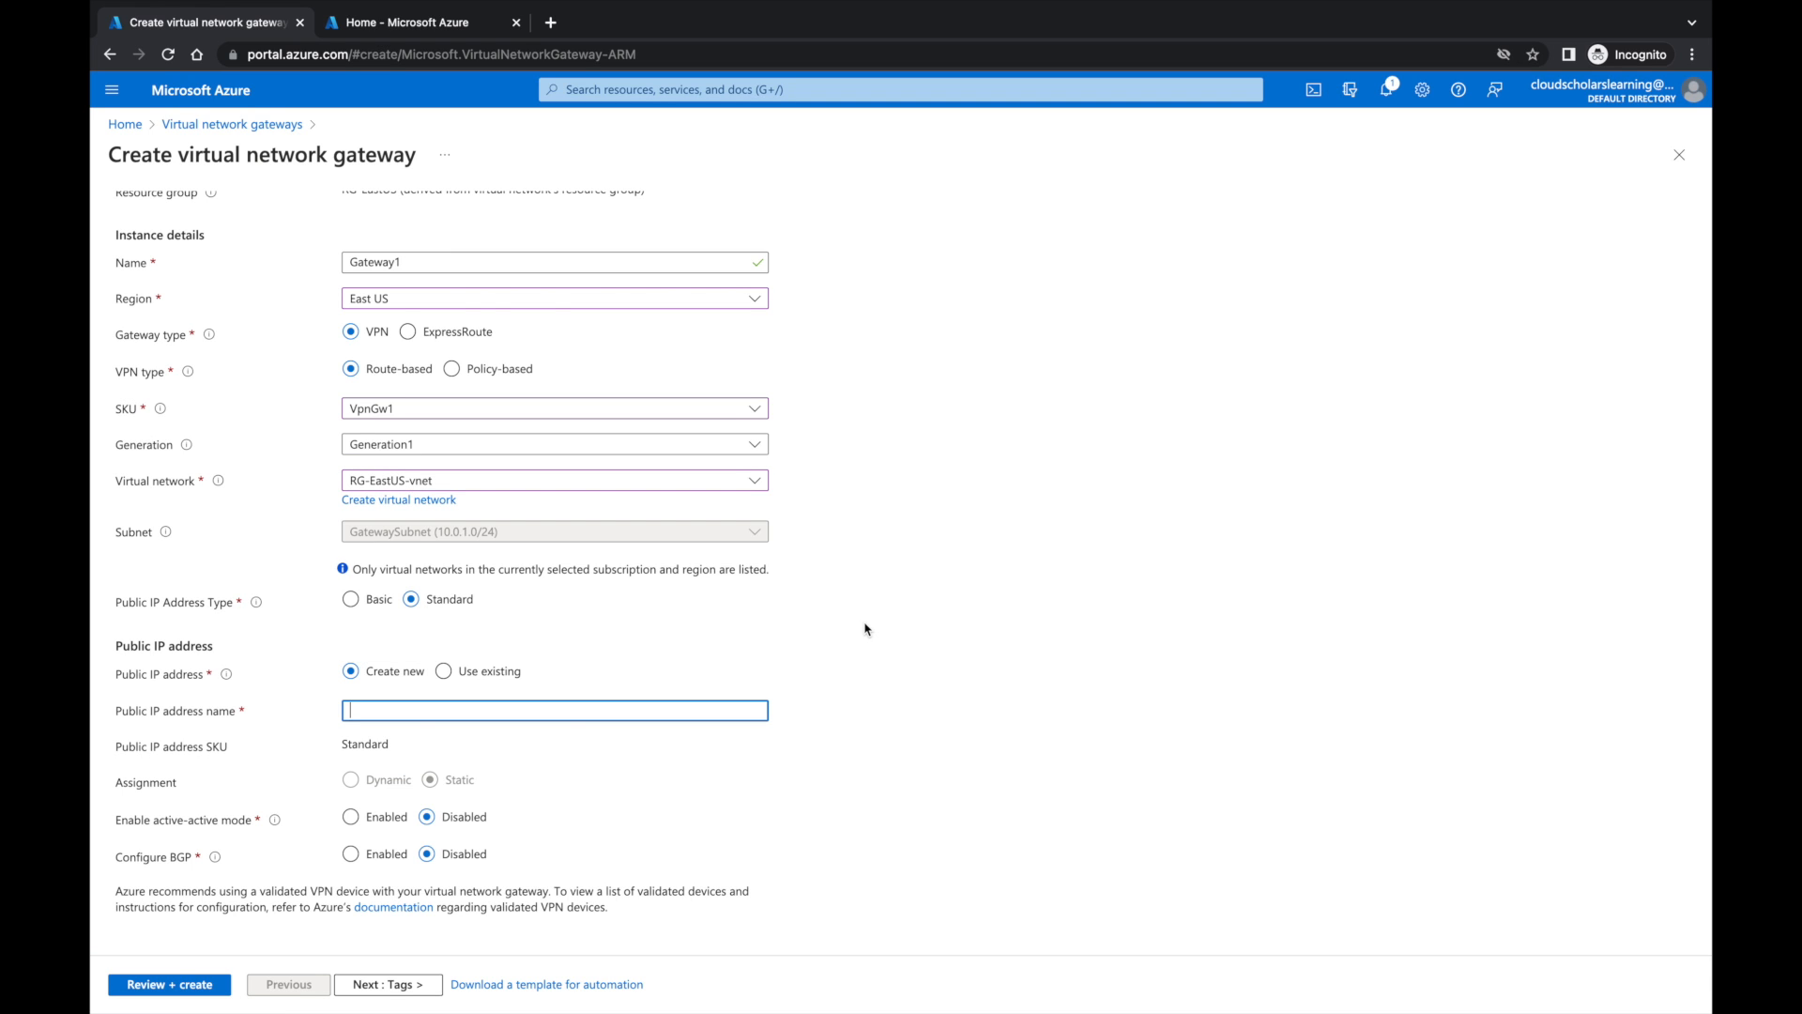
{"action": "type", "text": "SCHOLARSPUBIP"}
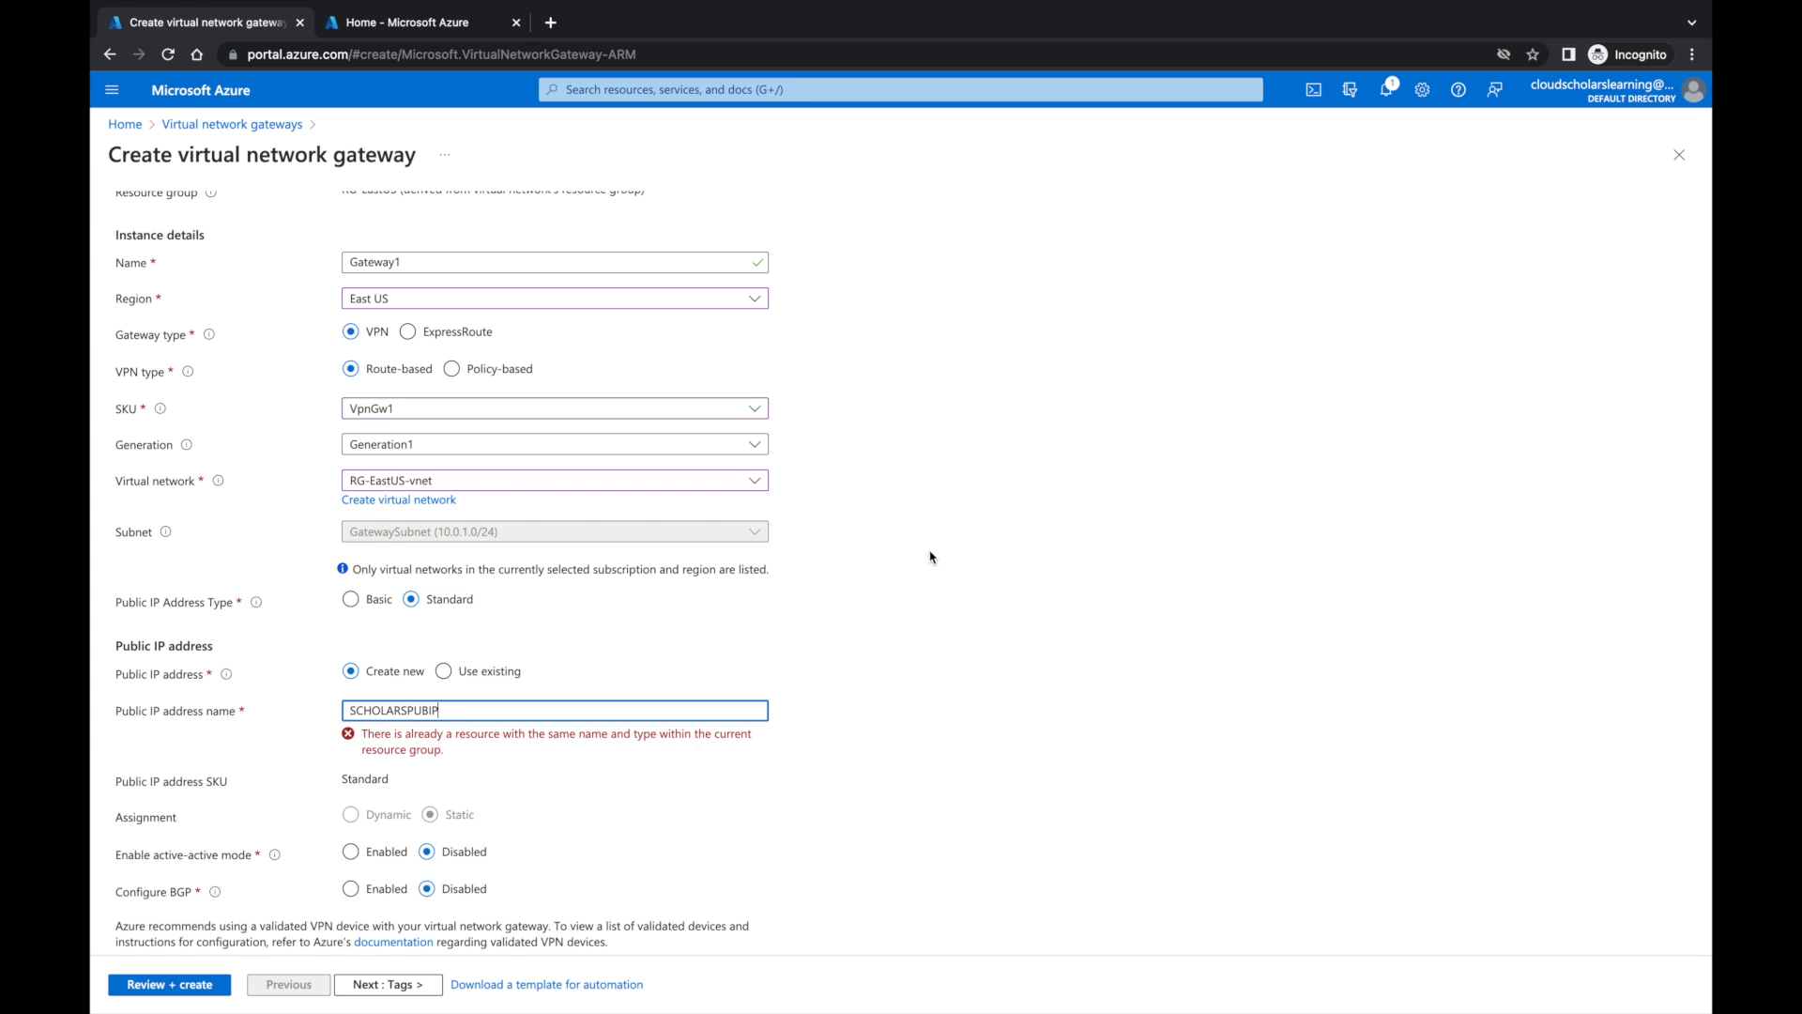
{"action": "scroll", "coordinate": [930, 556], "scroll_direction": "down", "scroll_amount": 1}
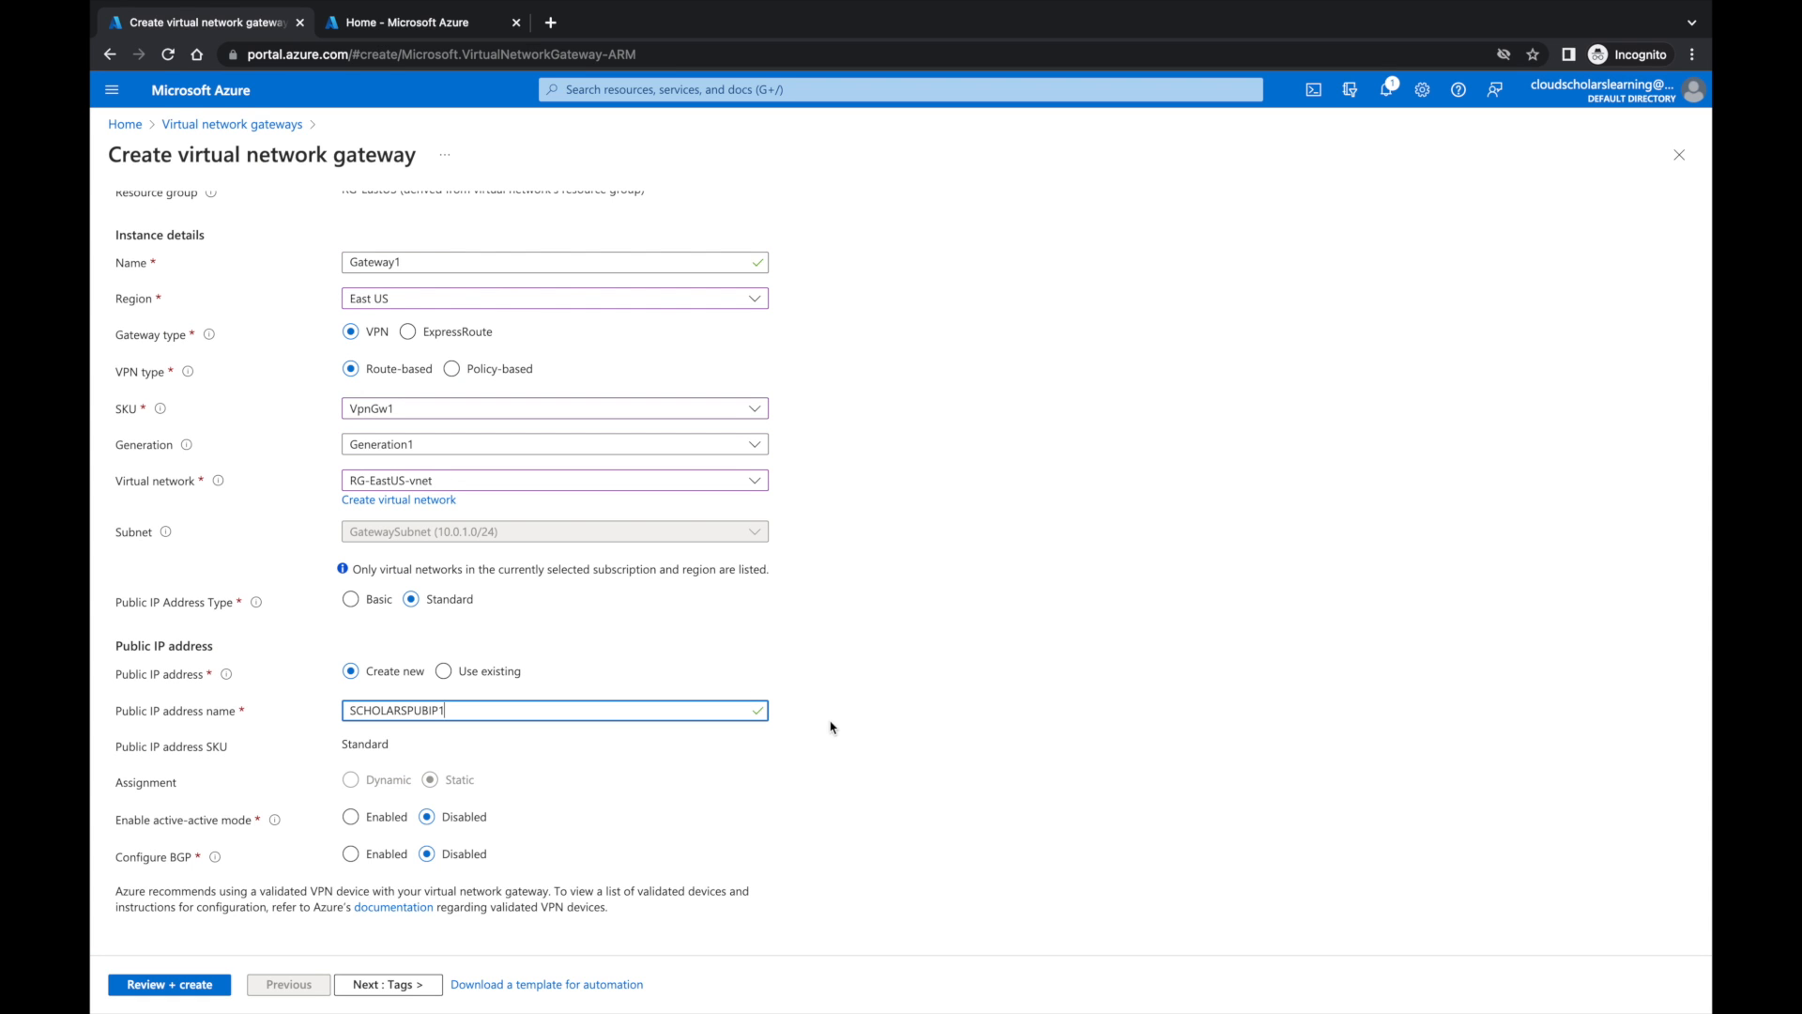
{"action": "left_click", "coordinate": [167, 984]}
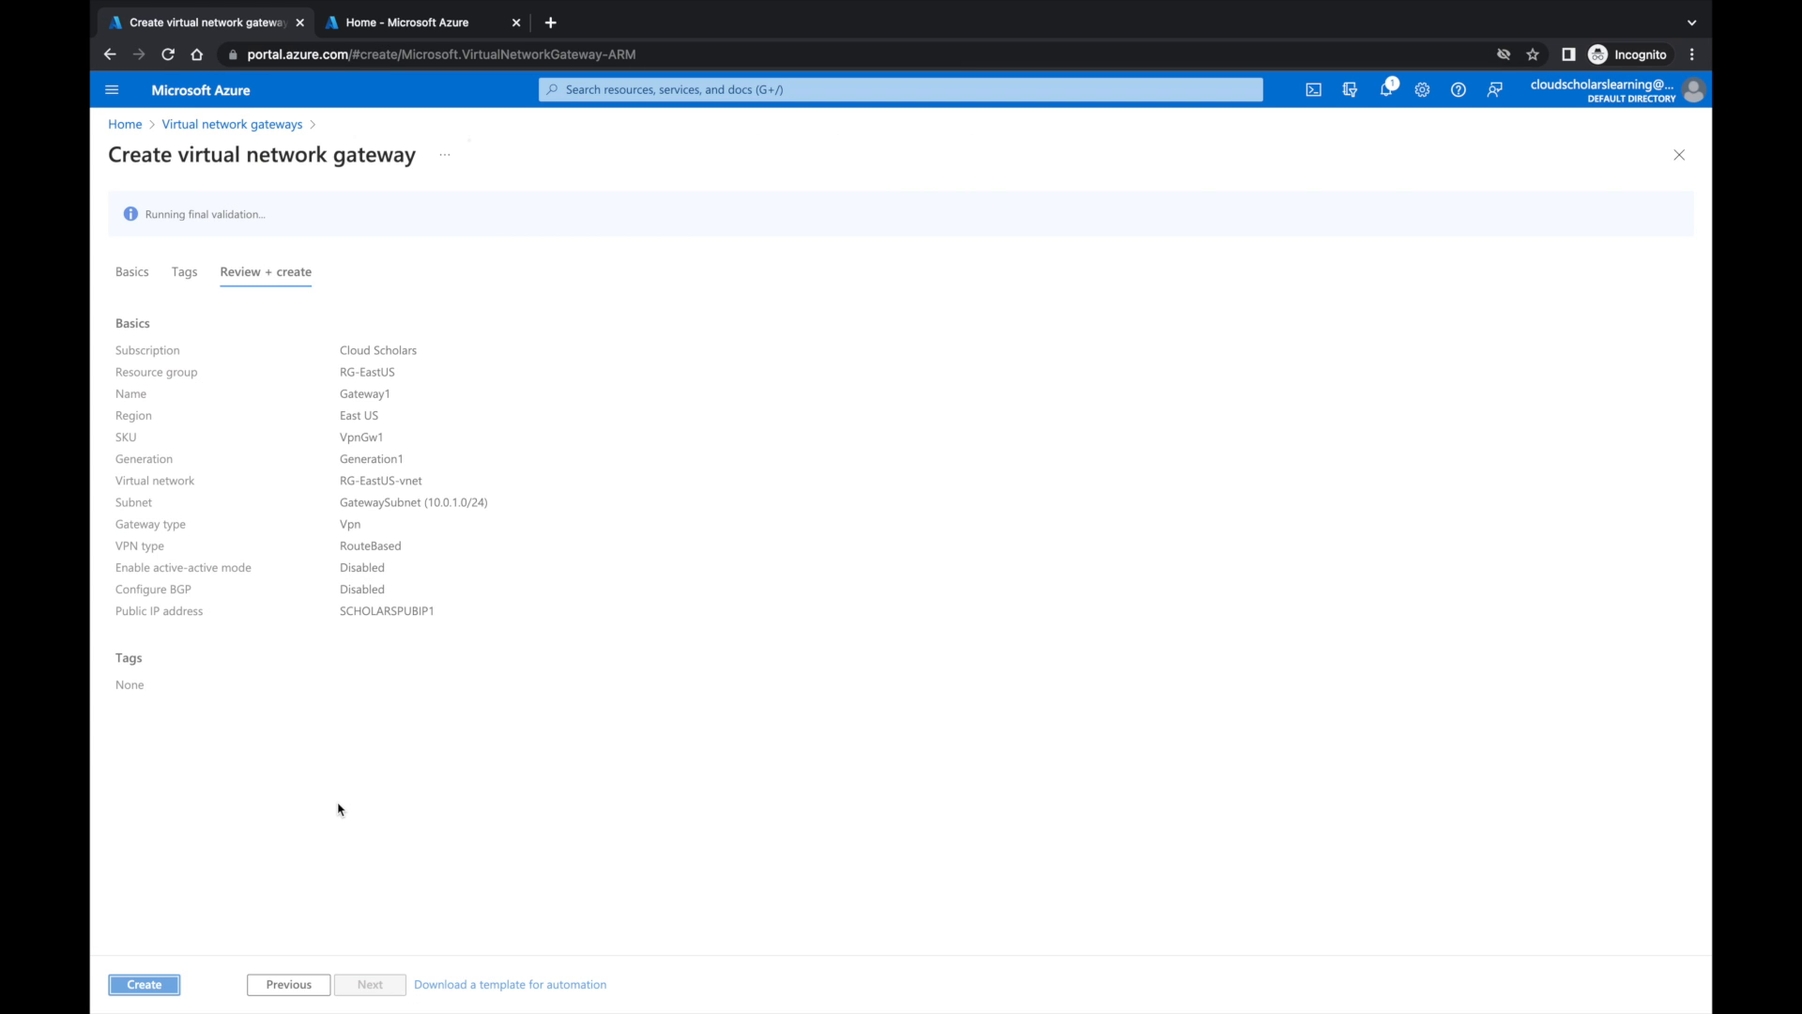
- Deploy Gateway1 and view its overview with SKU VpnGw1 and public IP 20.172.144.82
{"action": "left_click", "coordinate": [145, 983]}
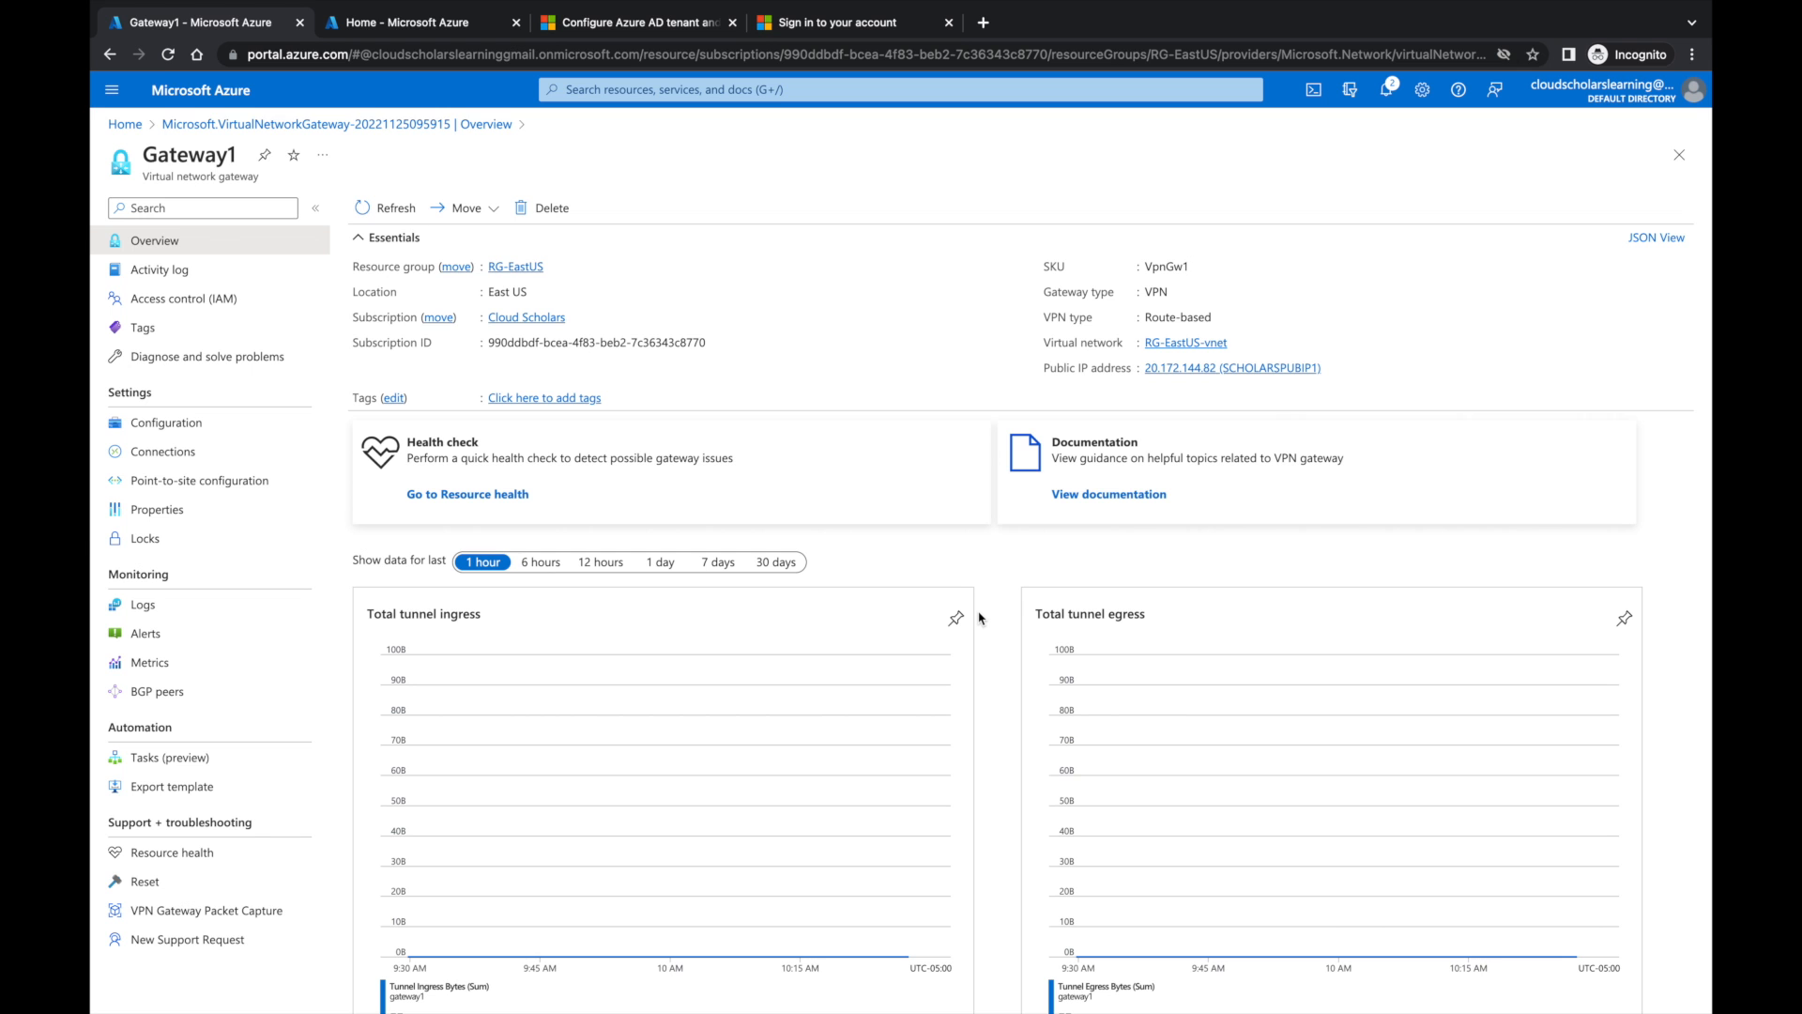
- Switch to the Azure AD tenant guide and scroll to its Authorize the application section
{"action": "left_click", "coordinate": [627, 26]}
{"action": "scroll", "coordinate": [938, 341], "scroll_direction": "up", "scroll_amount": 3}
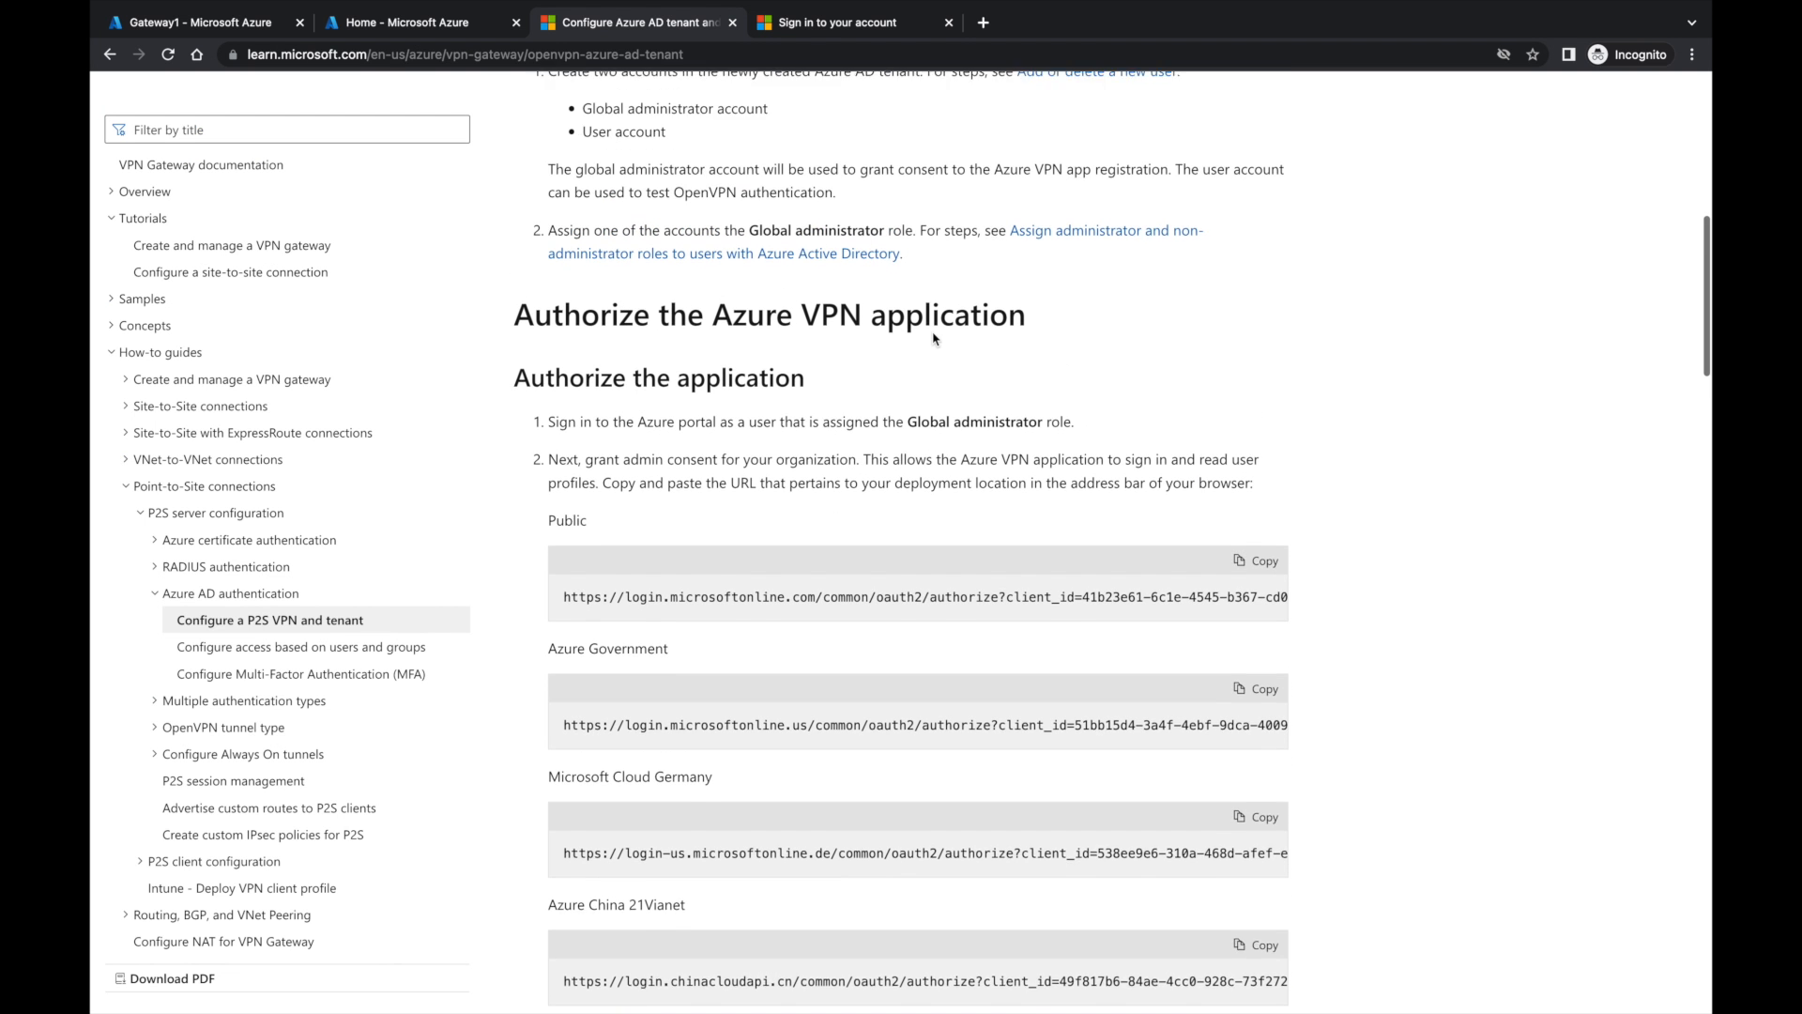
{"action": "scroll", "coordinate": [1495, 377], "scroll_direction": "up", "scroll_amount": 2}
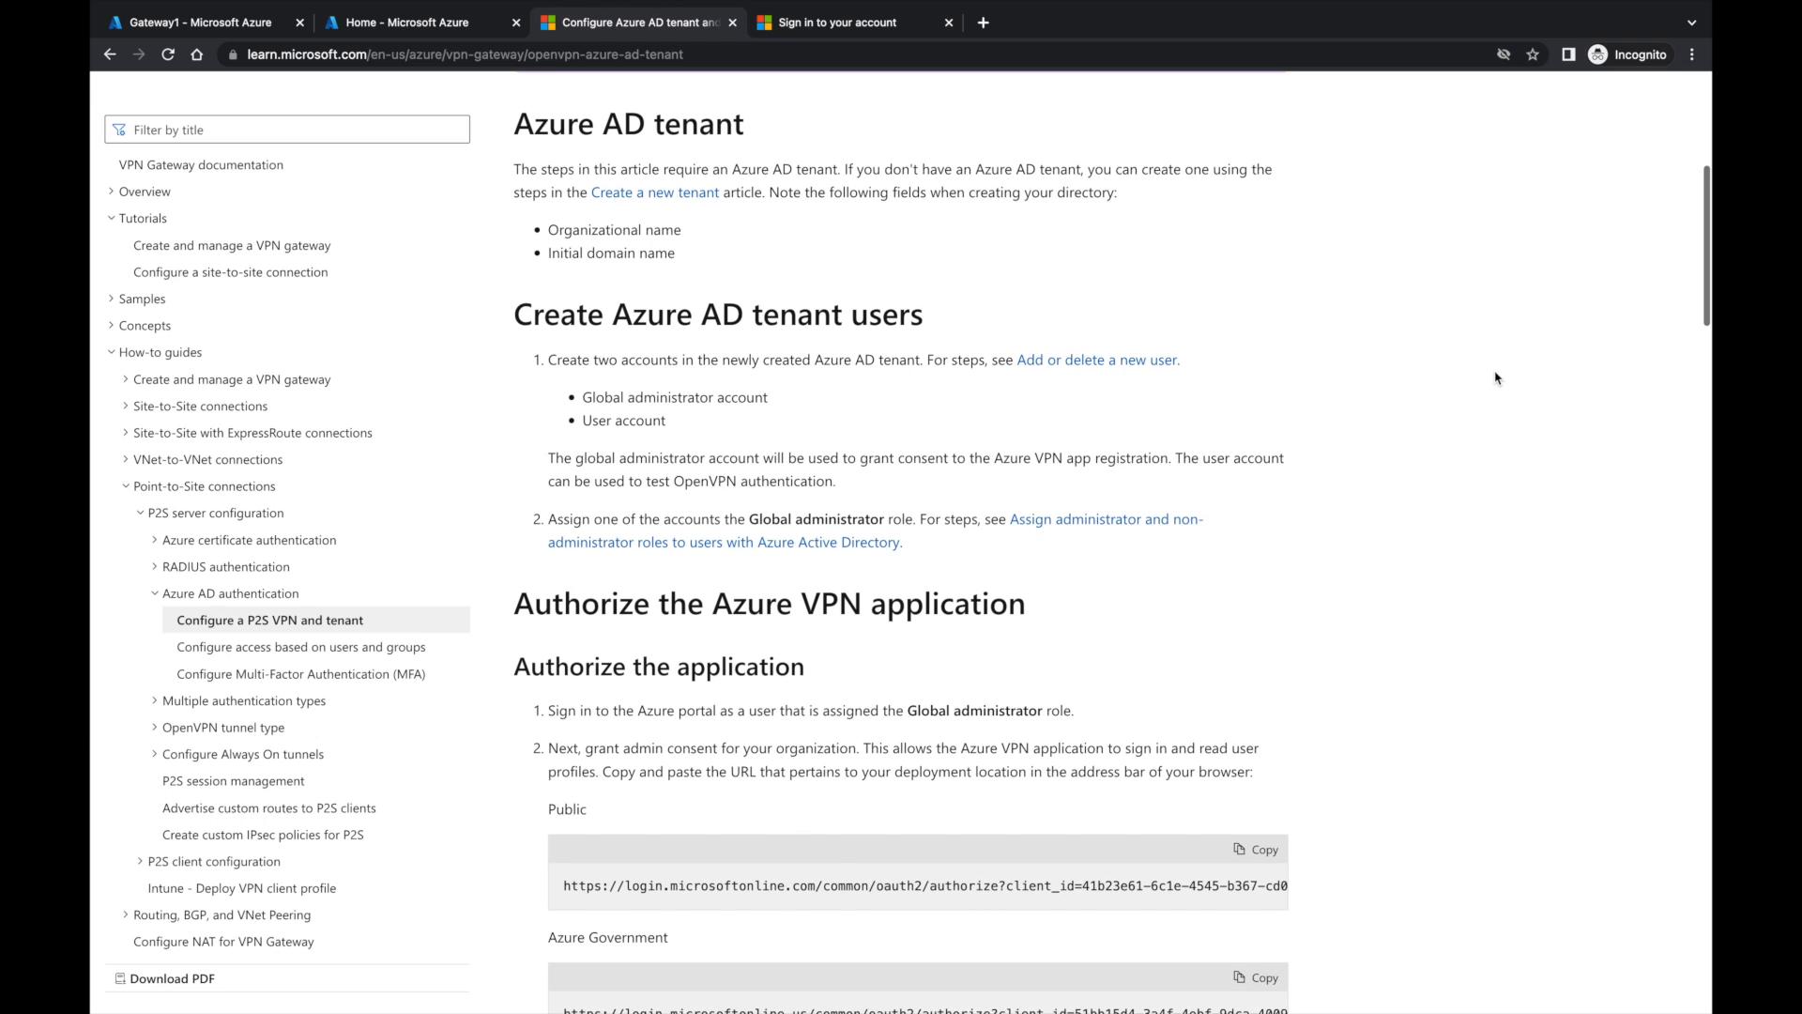
{"action": "scroll", "coordinate": [1496, 377], "scroll_direction": "down", "scroll_amount": 2}
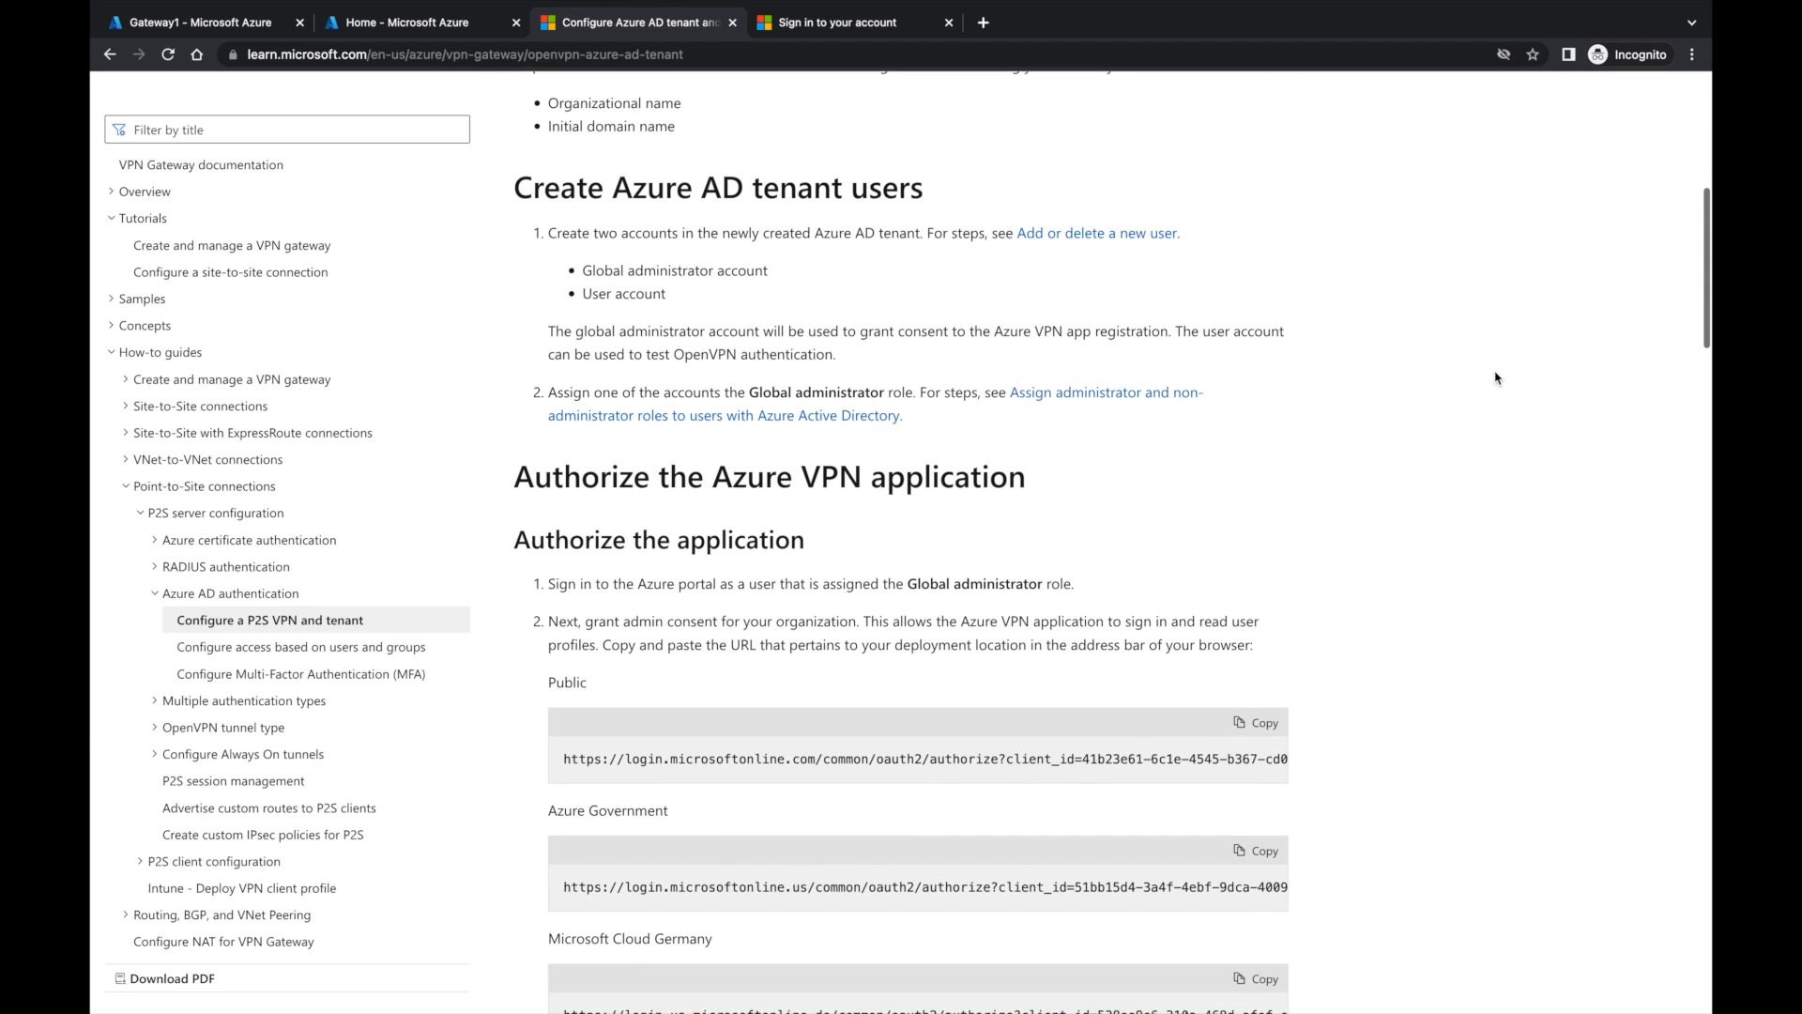
{"action": "scroll", "coordinate": [1030, 550], "scroll_direction": "up", "scroll_amount": 3}
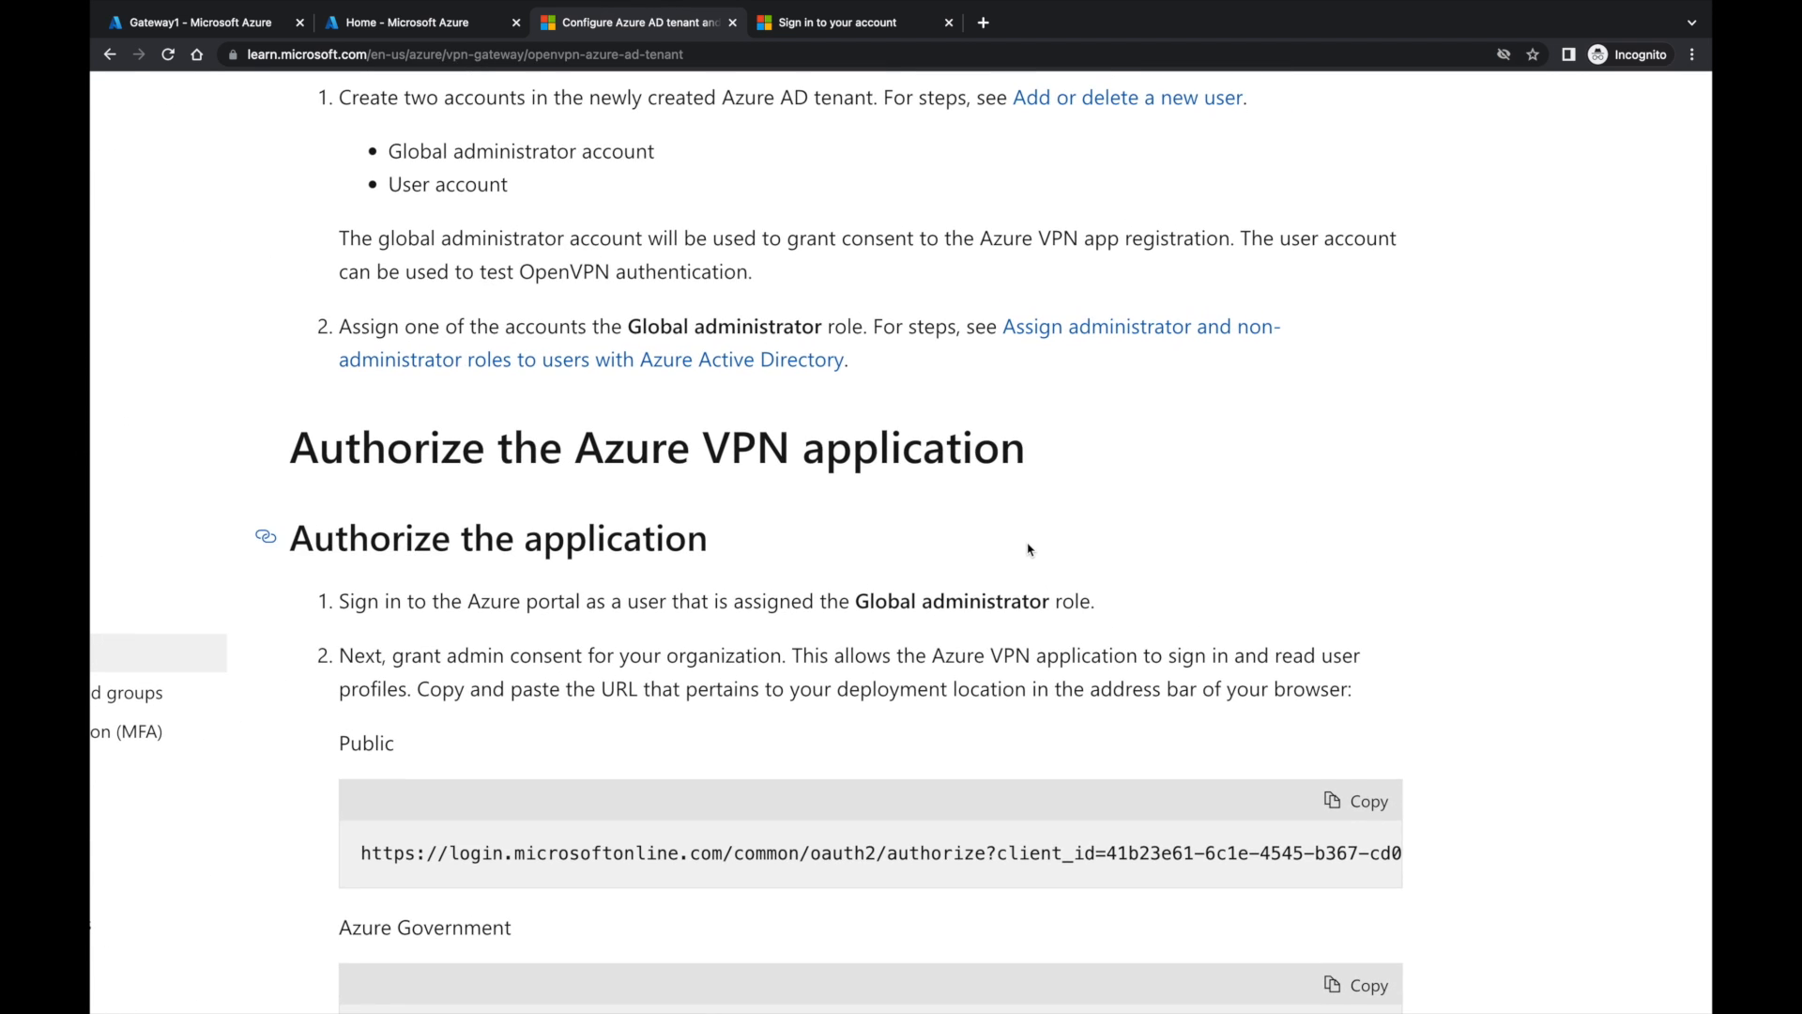
{"action": "scroll", "coordinate": [1430, 545], "scroll_direction": "down", "scroll_amount": 1}
{"action": "scroll", "coordinate": [1430, 545], "scroll_direction": "down", "scroll_amount": 1}
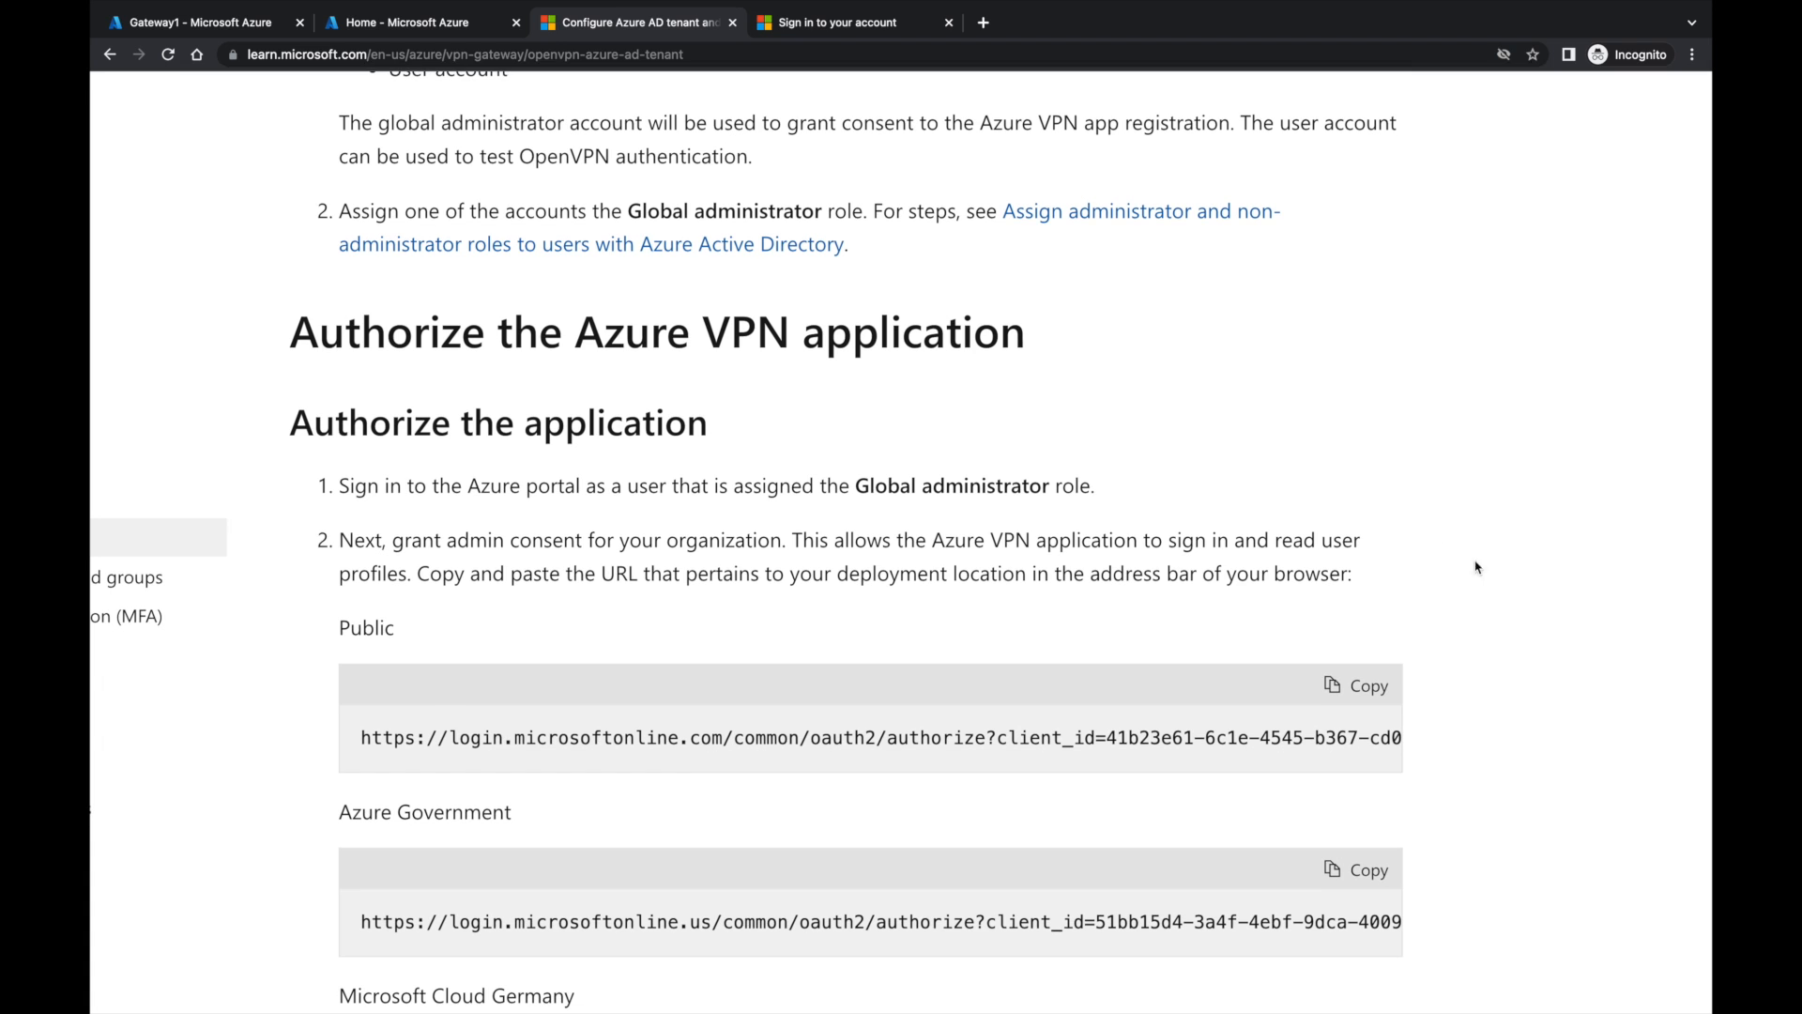
{"action": "scroll", "coordinate": [1555, 650], "scroll_direction": "down", "scroll_amount": 1}
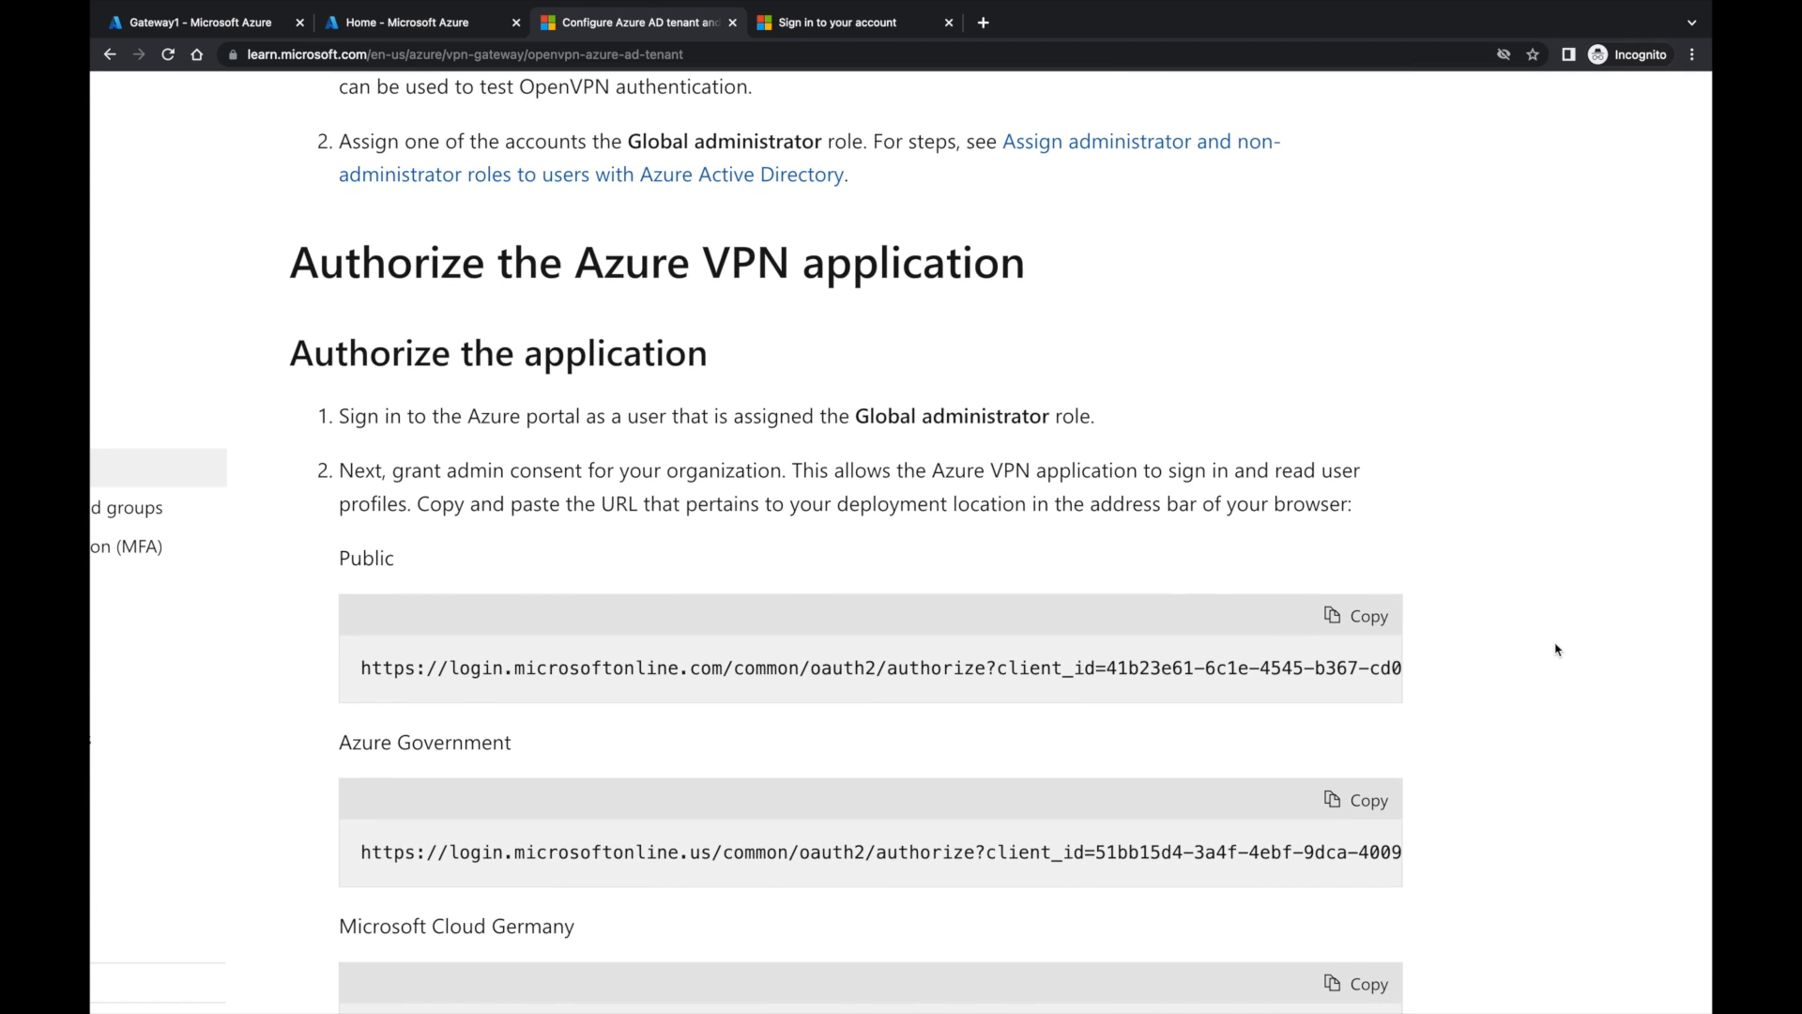
{"action": "scroll", "coordinate": [1555, 650], "scroll_direction": "down", "scroll_amount": 1}
- Use the public-cloud admin consent URL to accept Azure VPN's permissions for the organization
{"action": "left_click", "coordinate": [1351, 523]}
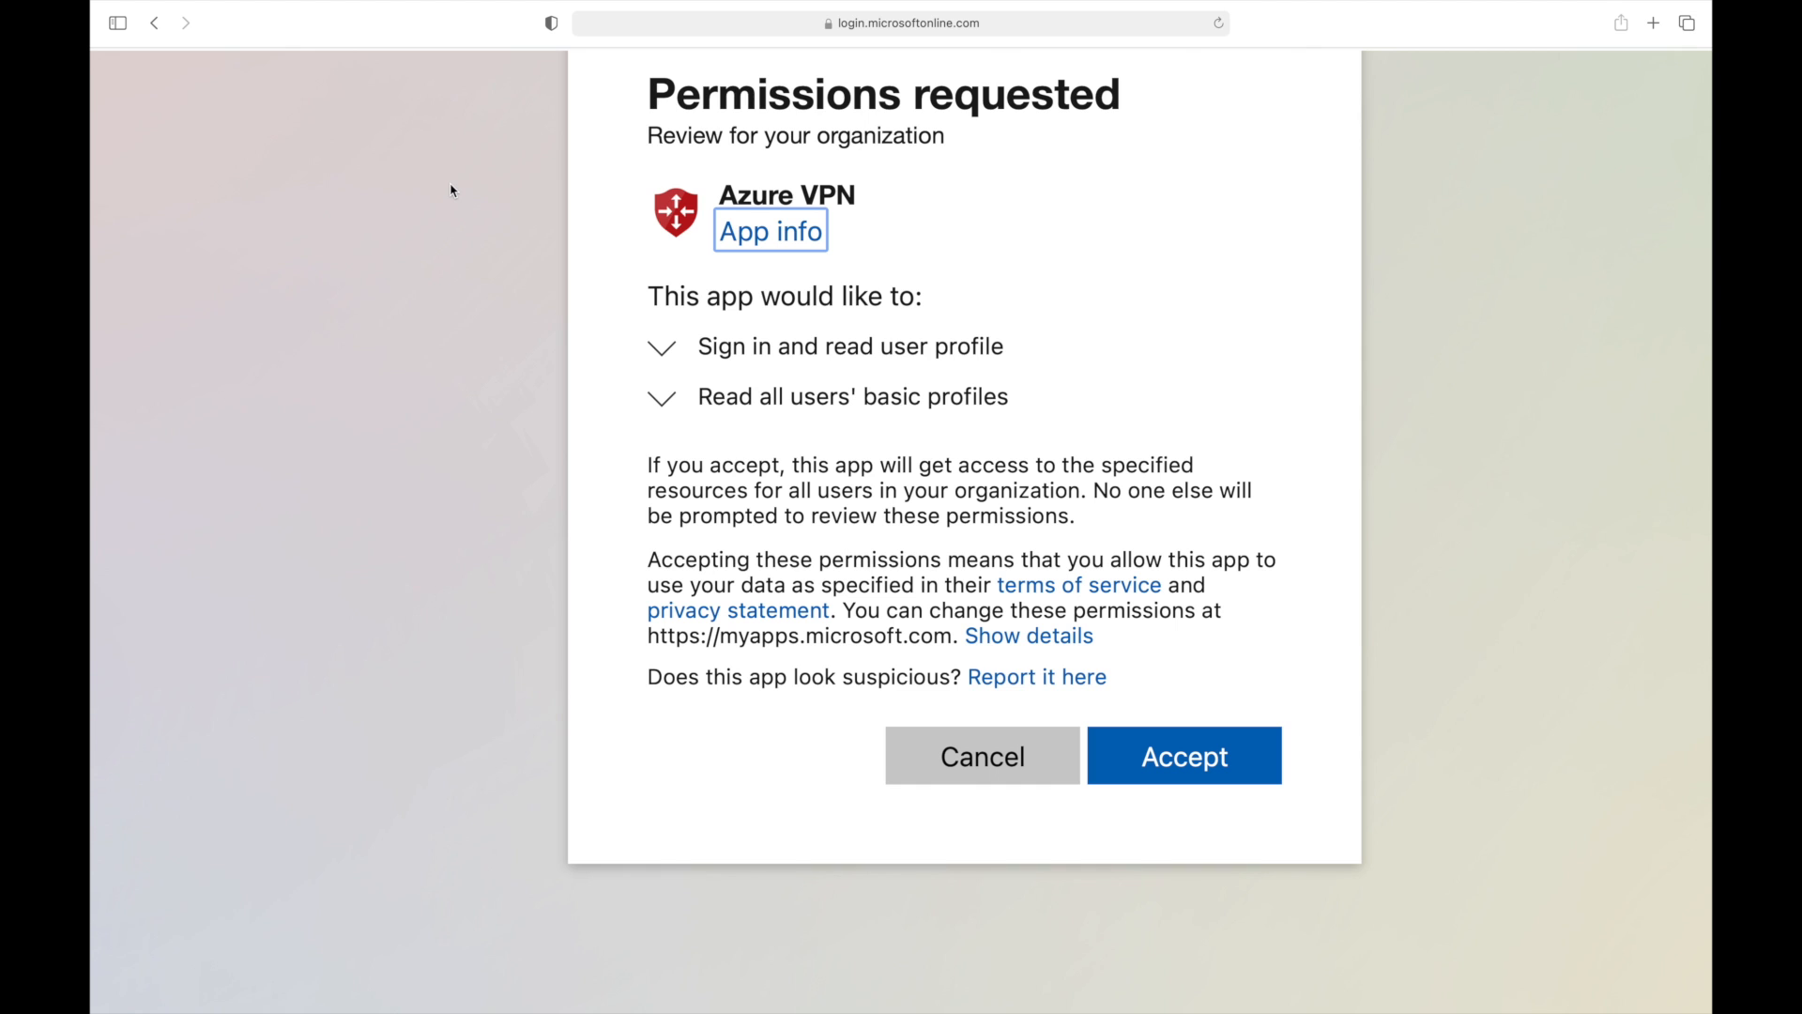
{"action": "left_click", "coordinate": [1225, 754]}
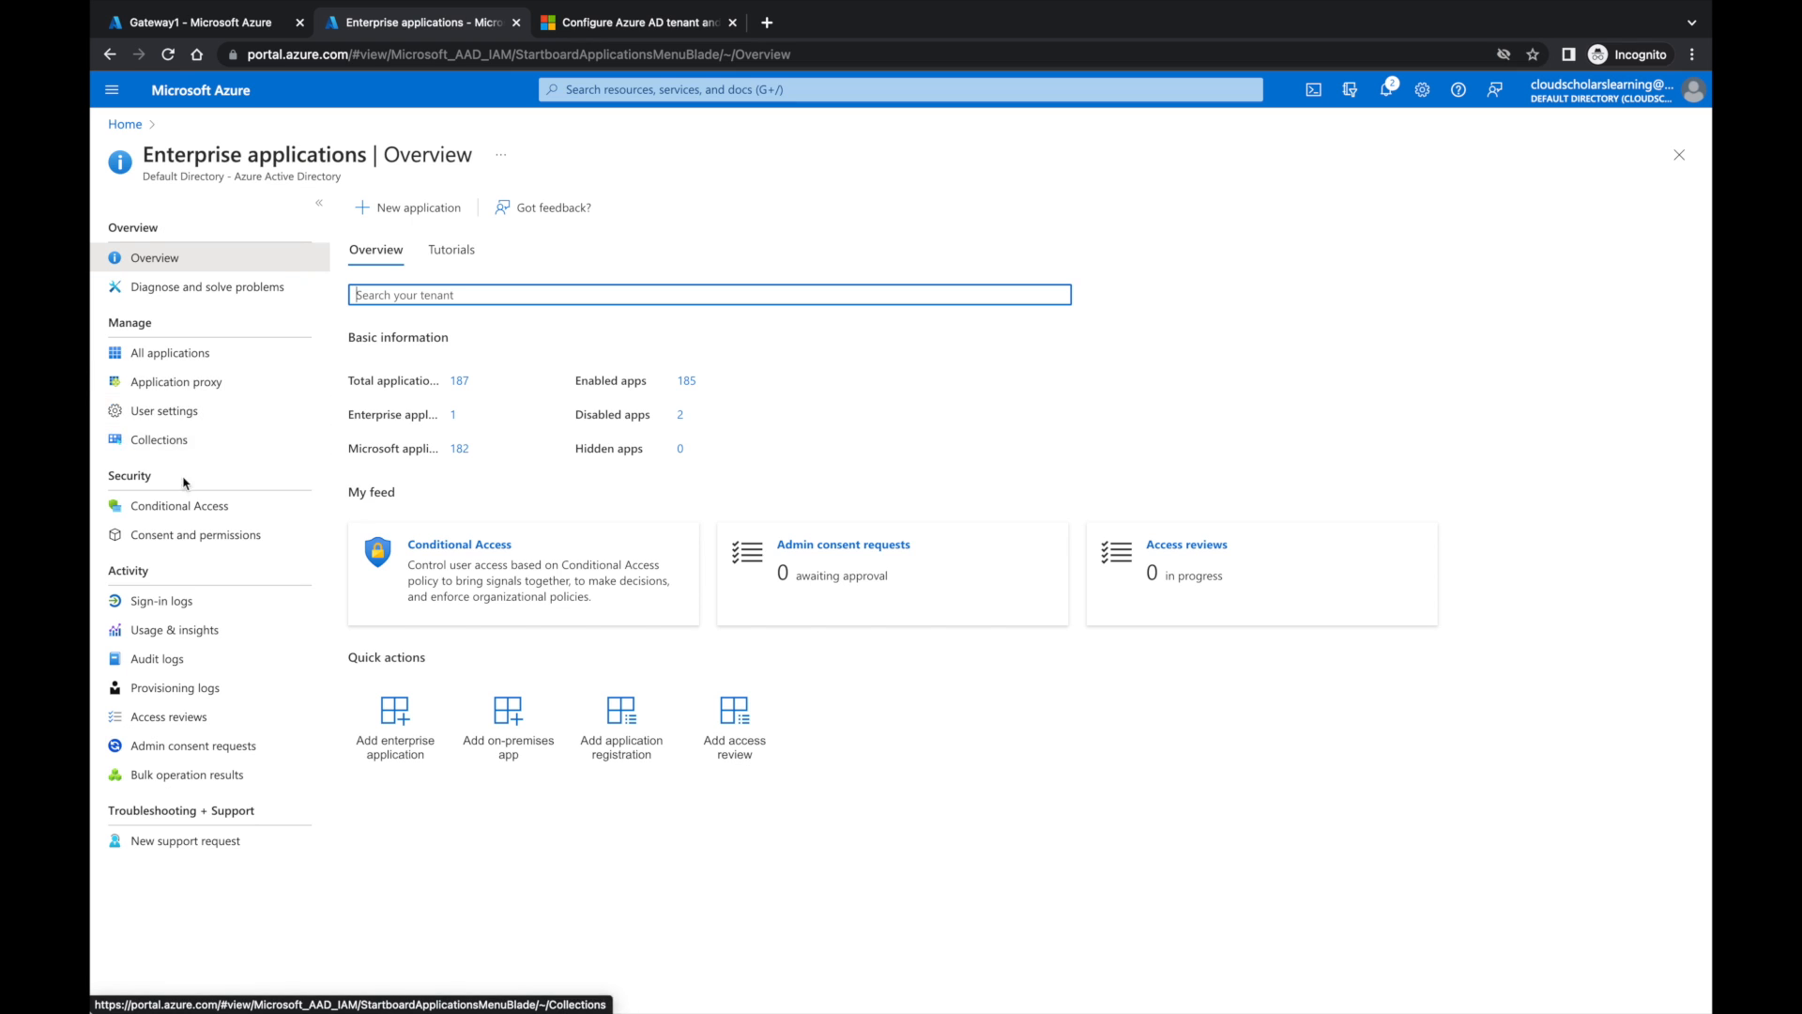
- Move from Enterprise applications to the Gateway1 virtual network gateway's resource page
{"action": "left_click", "coordinate": [195, 356]}
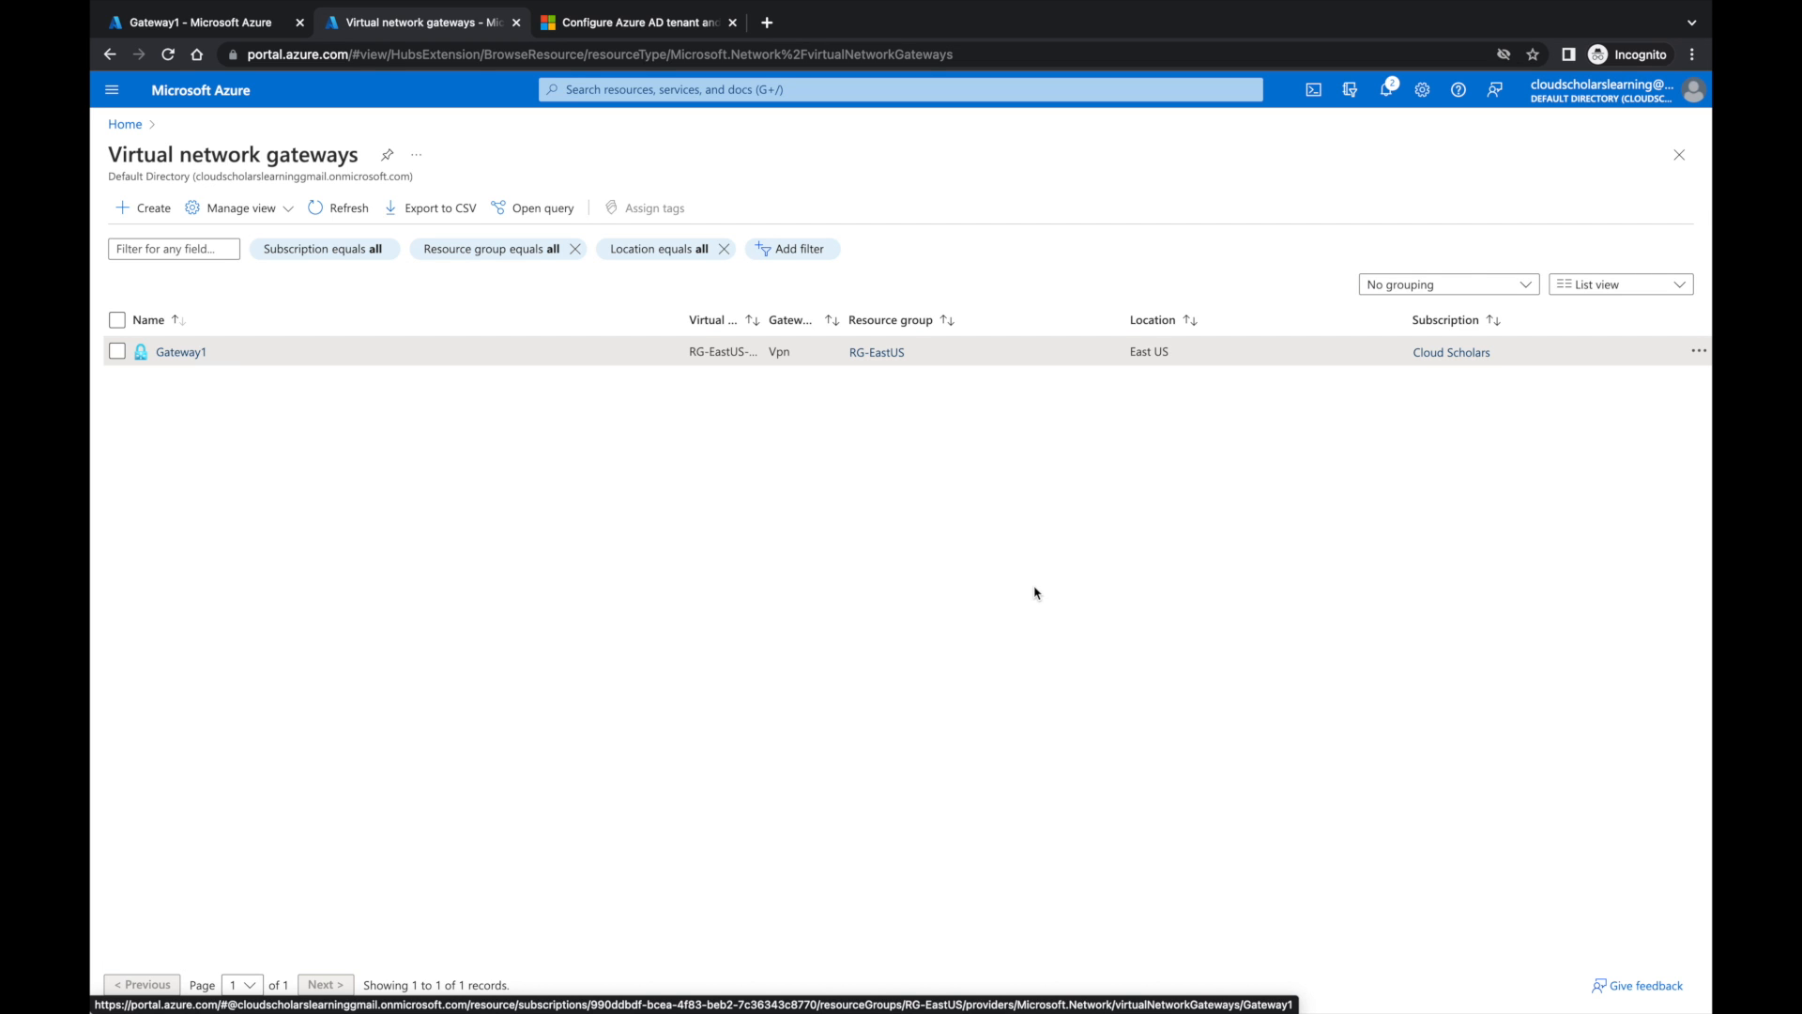
{"action": "left_click", "coordinate": [179, 354]}
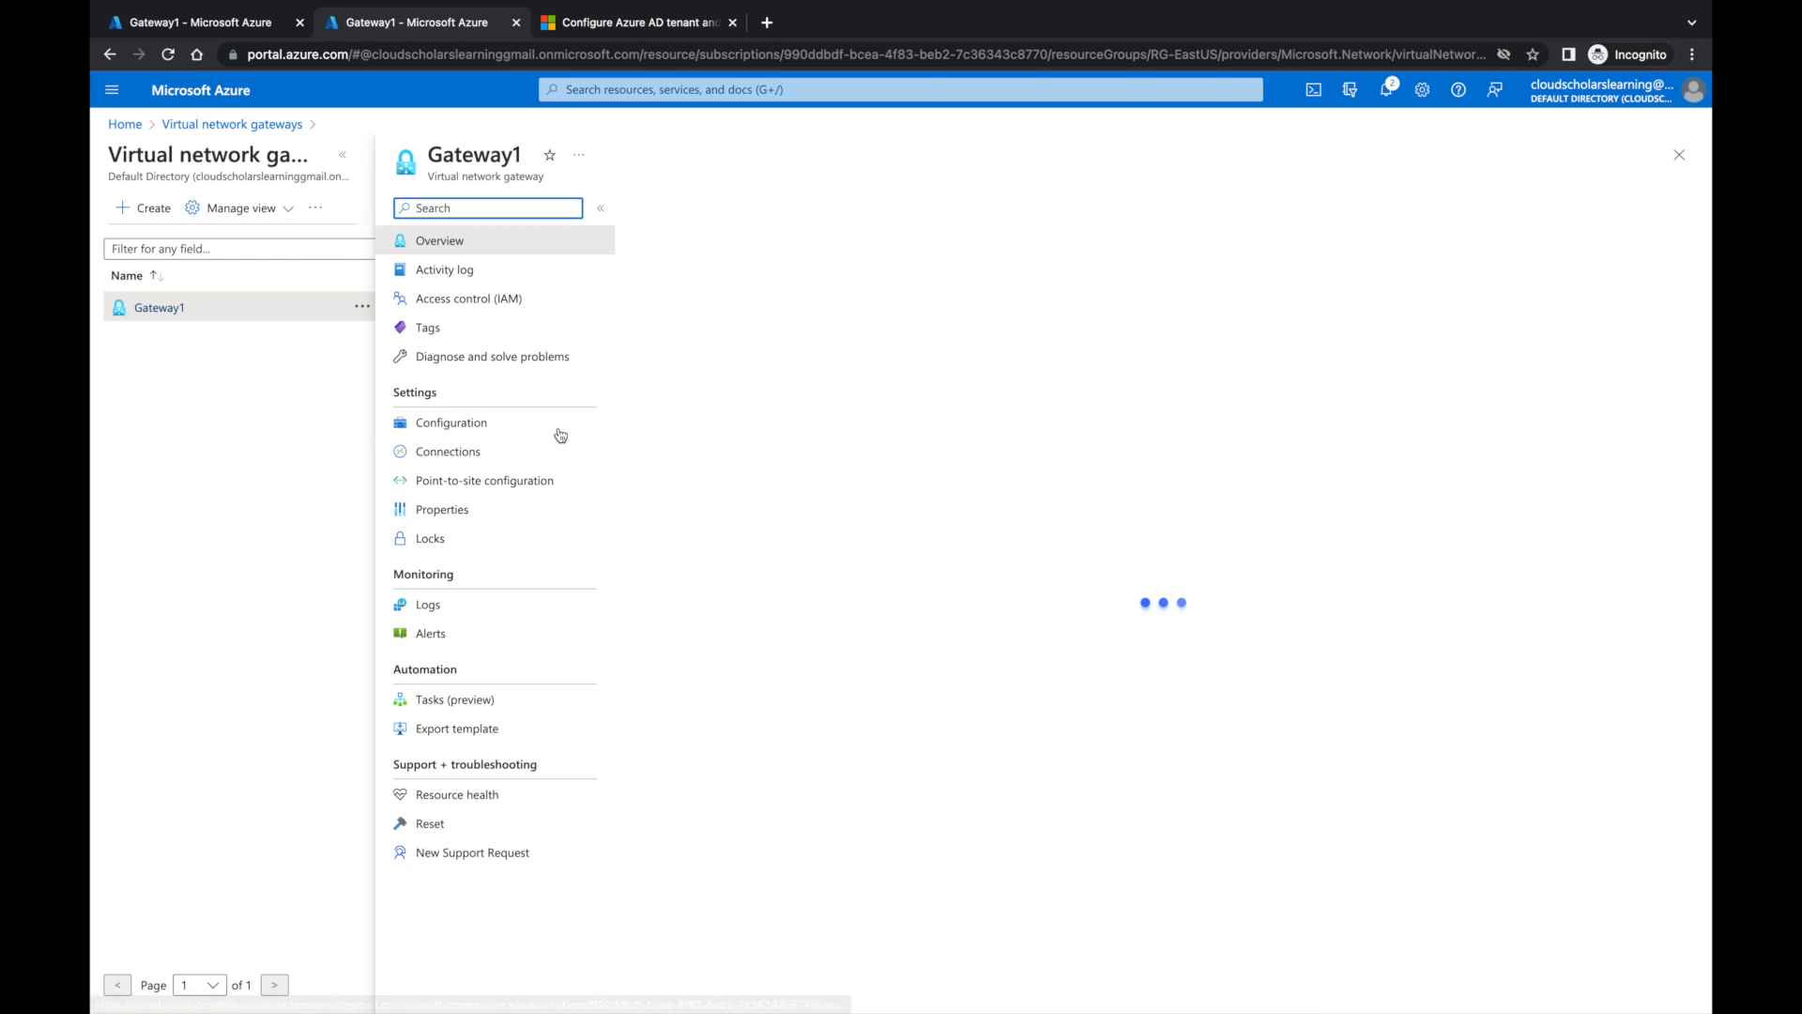
- Configure Gateway1 point-to-site with address pool 172.16.1.0/24 and OpenVPN (SSL) tunnel type
{"action": "left_click", "coordinate": [517, 489]}
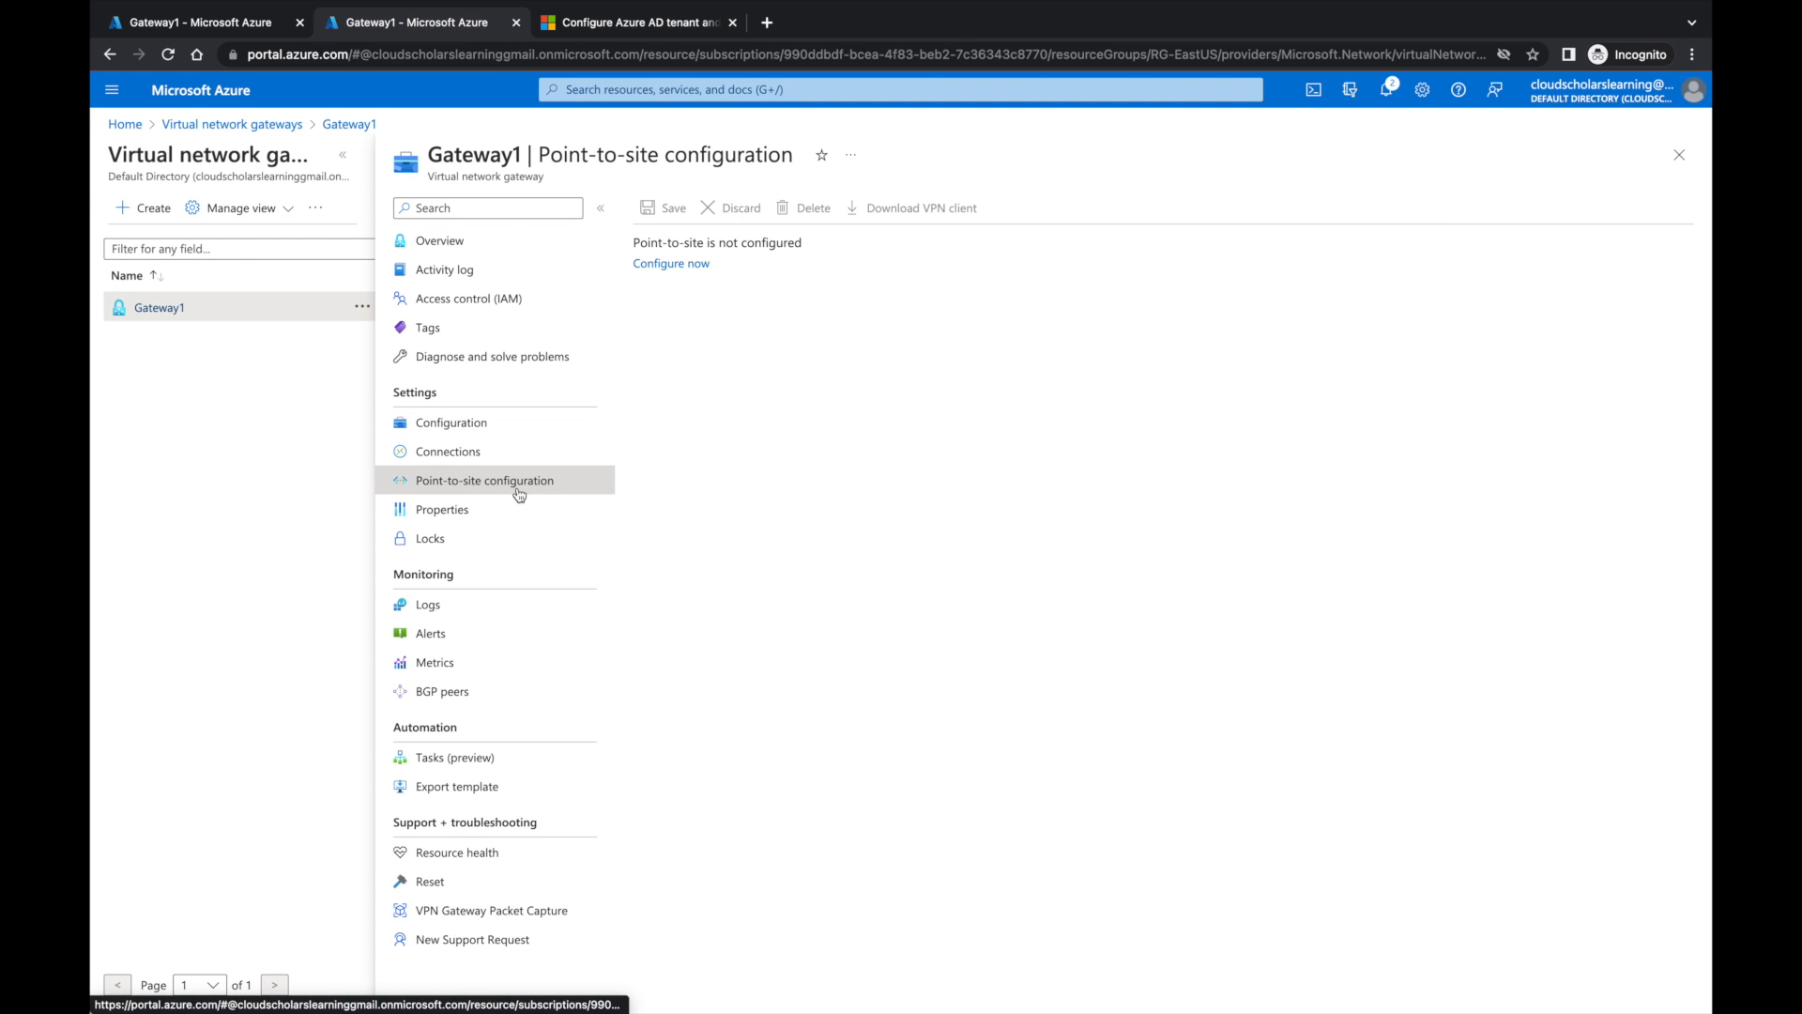
{"action": "left_click", "coordinate": [680, 264]}
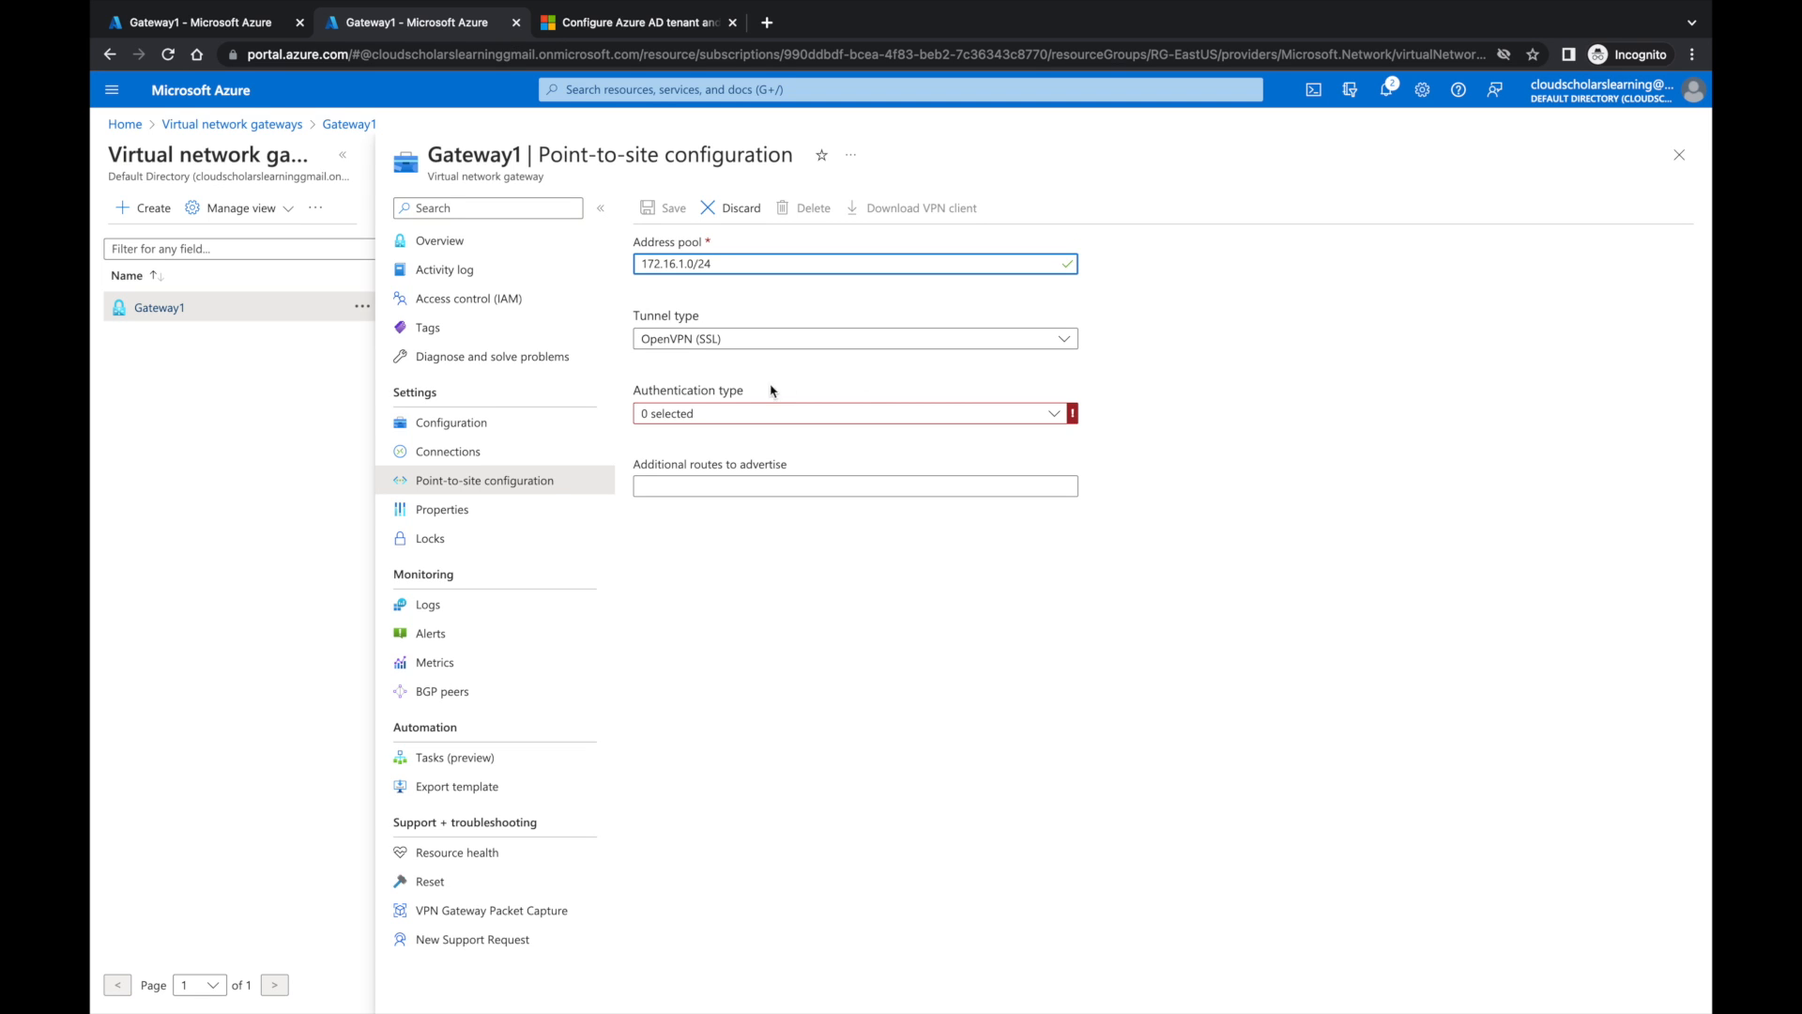
- Switch Gateway1's authentication type to Azure Active Directory and return to the Learn guide
{"action": "left_click", "coordinate": [763, 414]}
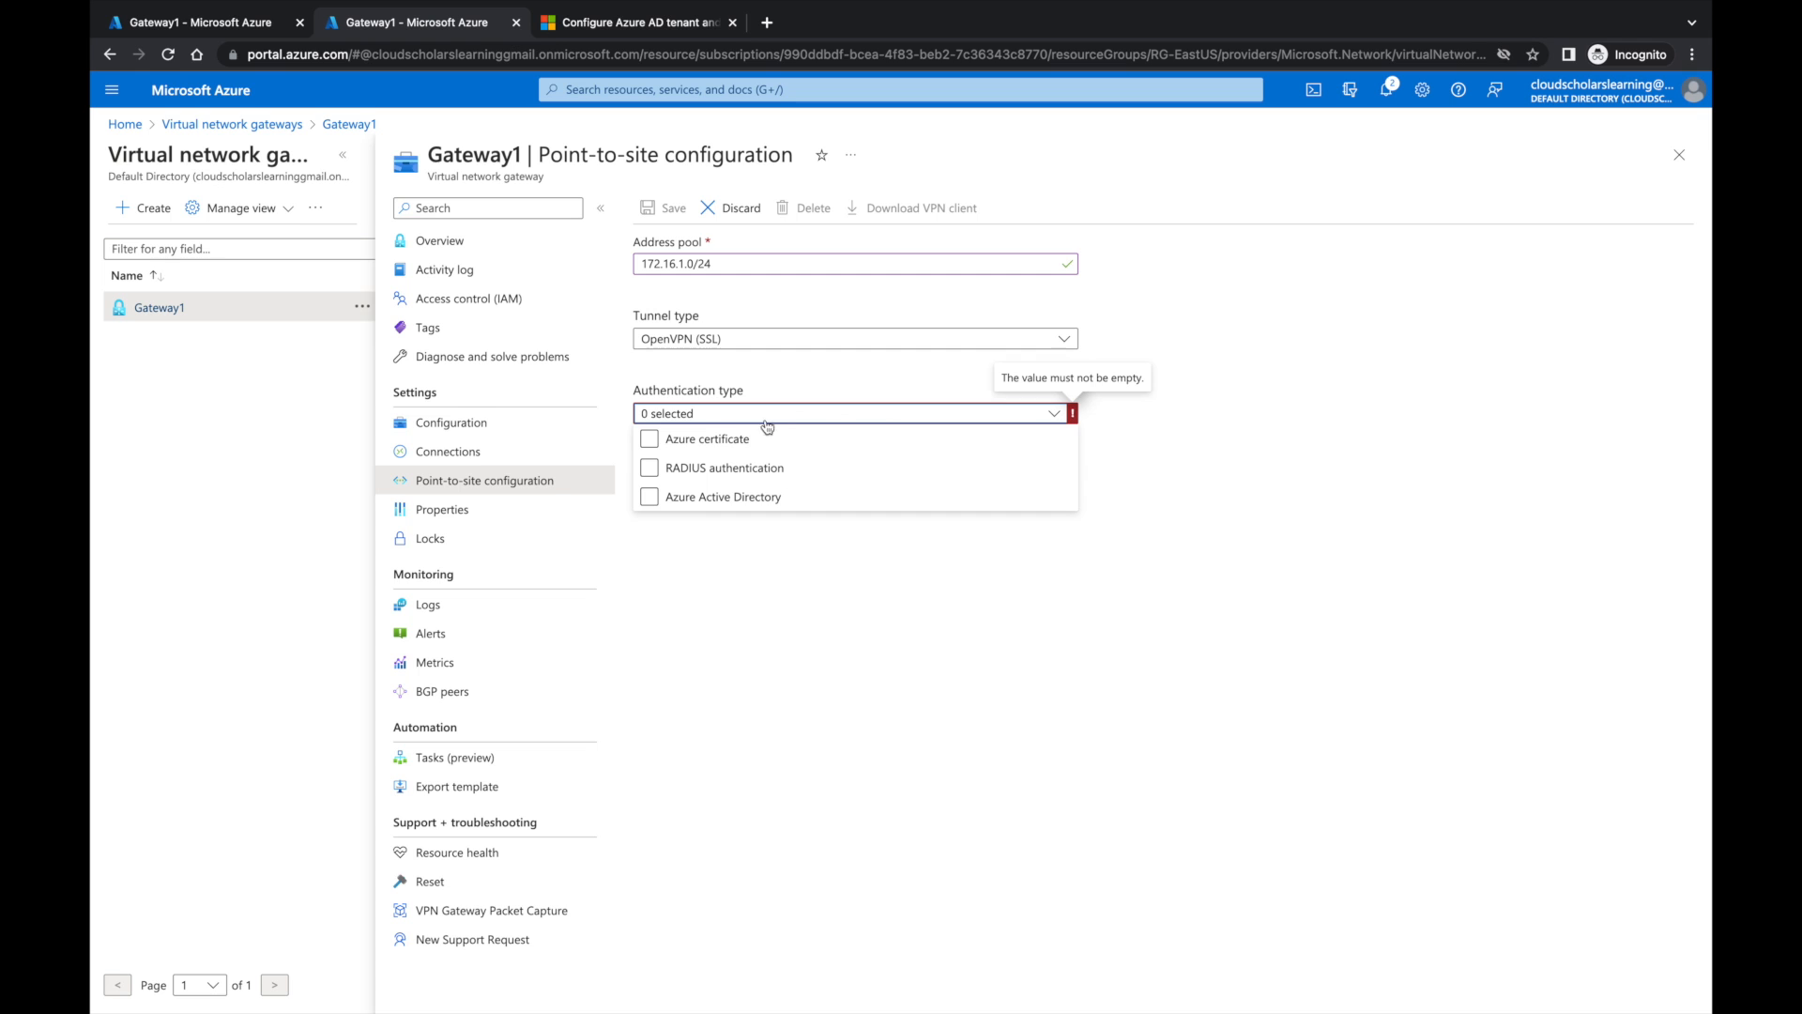
{"action": "left_click", "coordinate": [709, 497]}
{"action": "left_click", "coordinate": [1340, 513]}
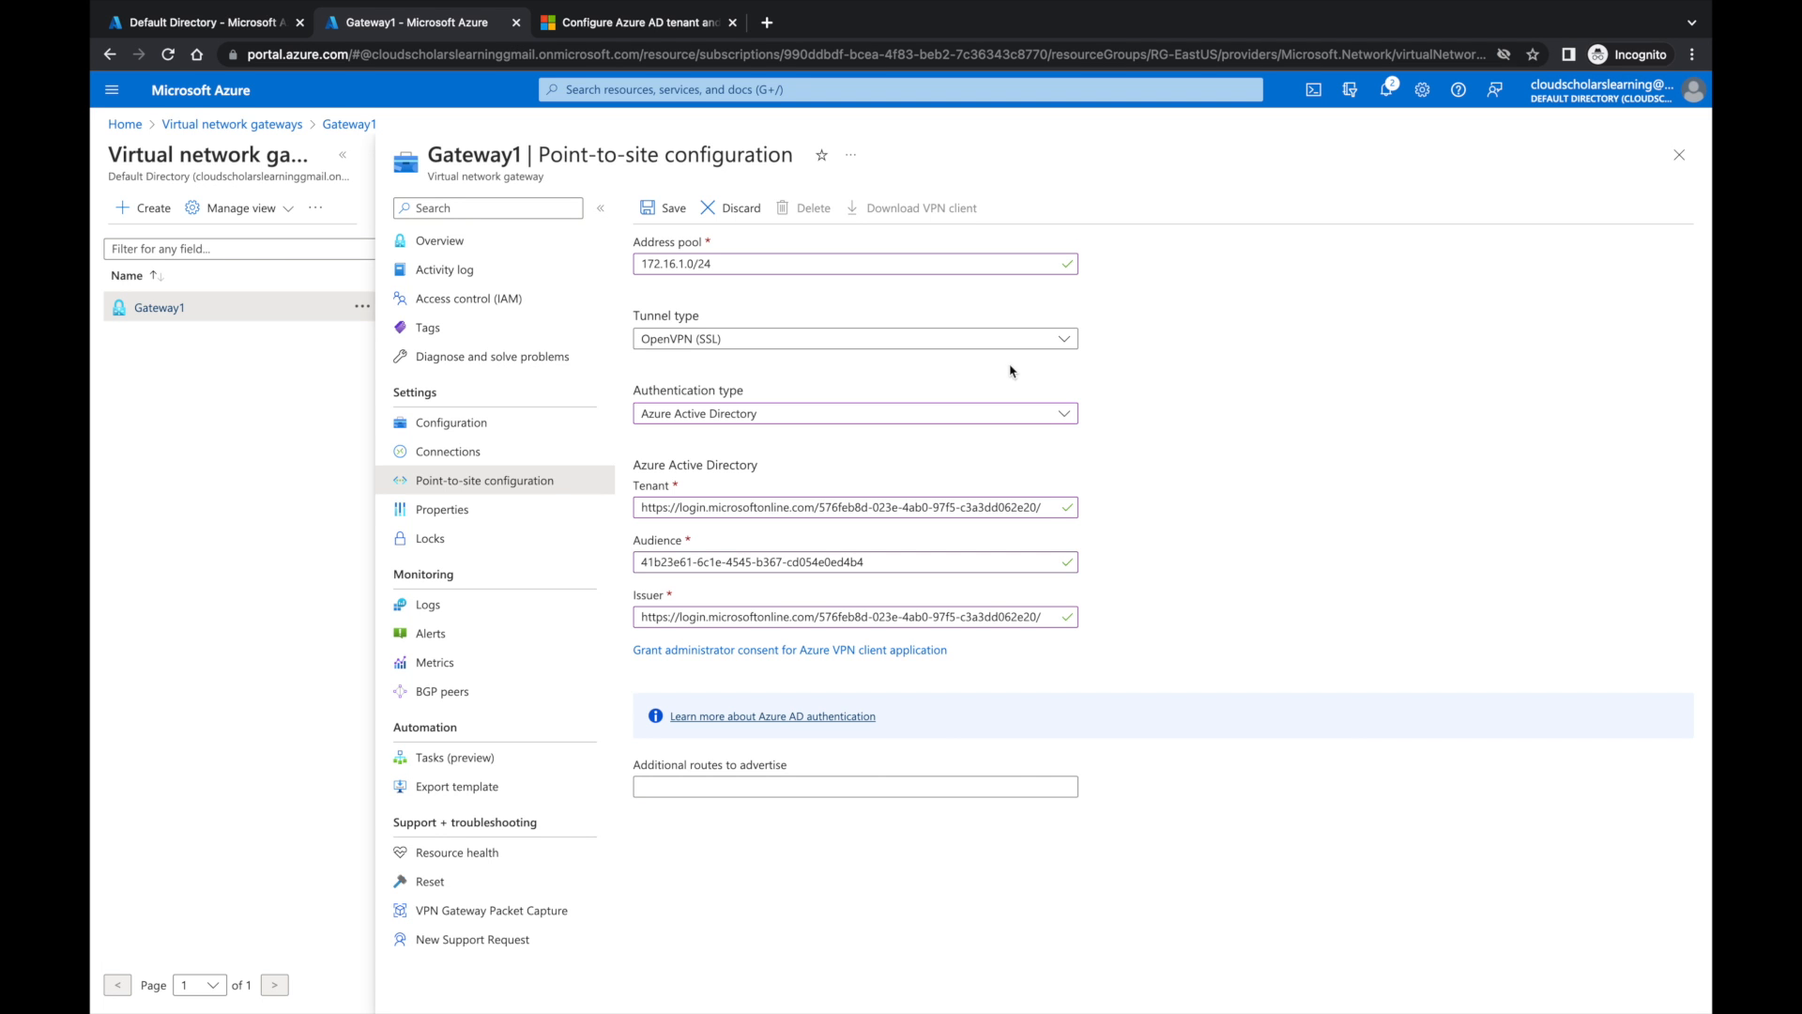
{"action": "left_click", "coordinate": [628, 26]}
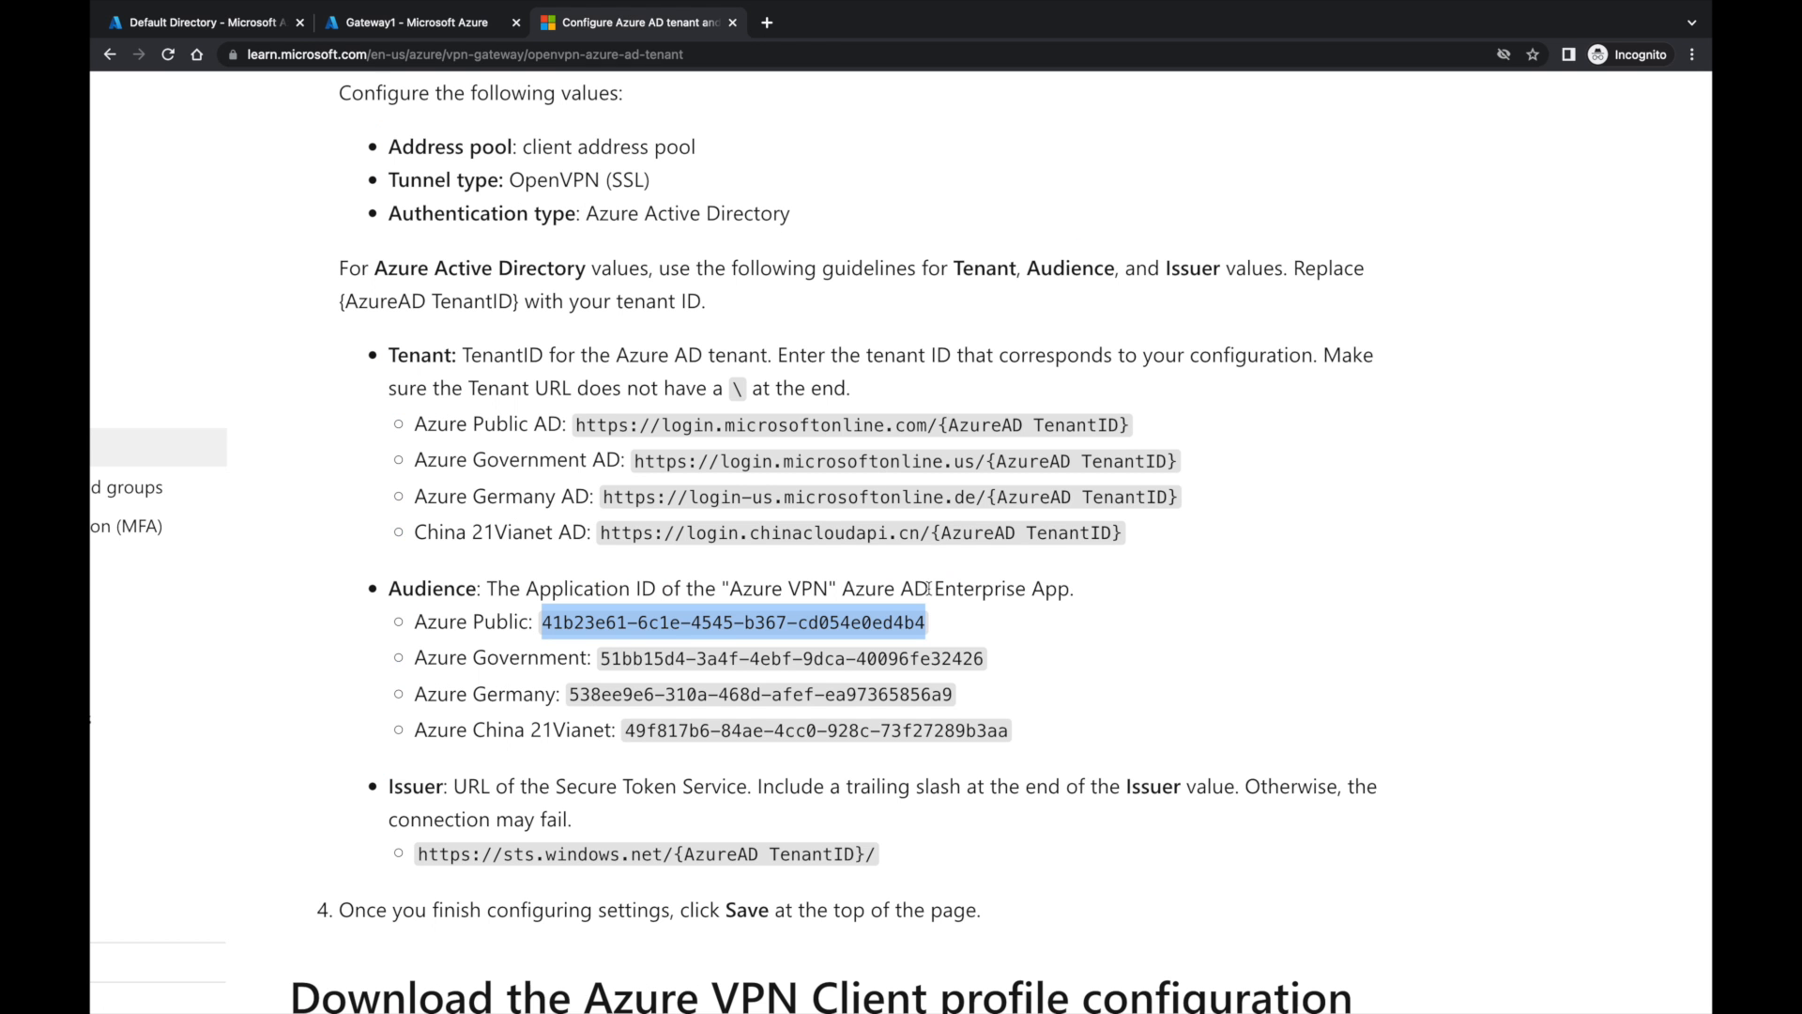
{"action": "scroll", "coordinate": [929, 591], "scroll_direction": "up", "scroll_amount": 6}
{"action": "scroll", "coordinate": [929, 593], "scroll_direction": "up", "scroll_amount": 4}
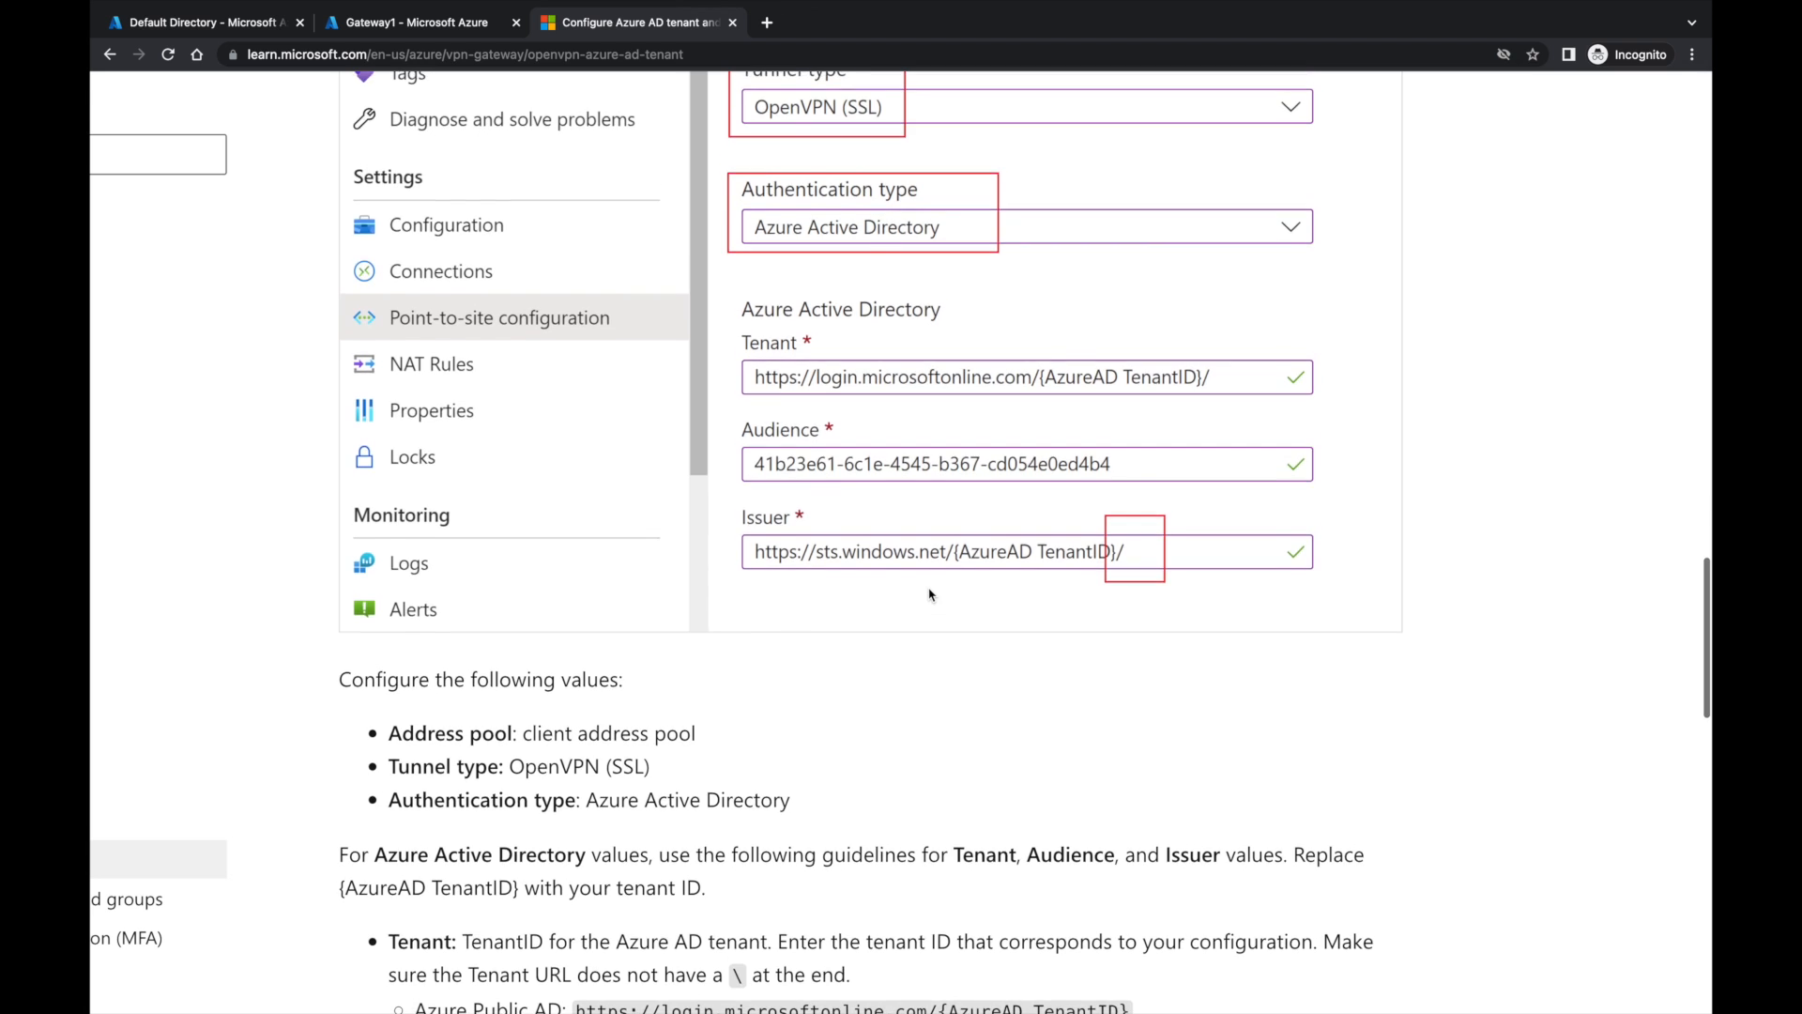
{"action": "scroll", "coordinate": [929, 593], "scroll_direction": "down", "scroll_amount": 2}
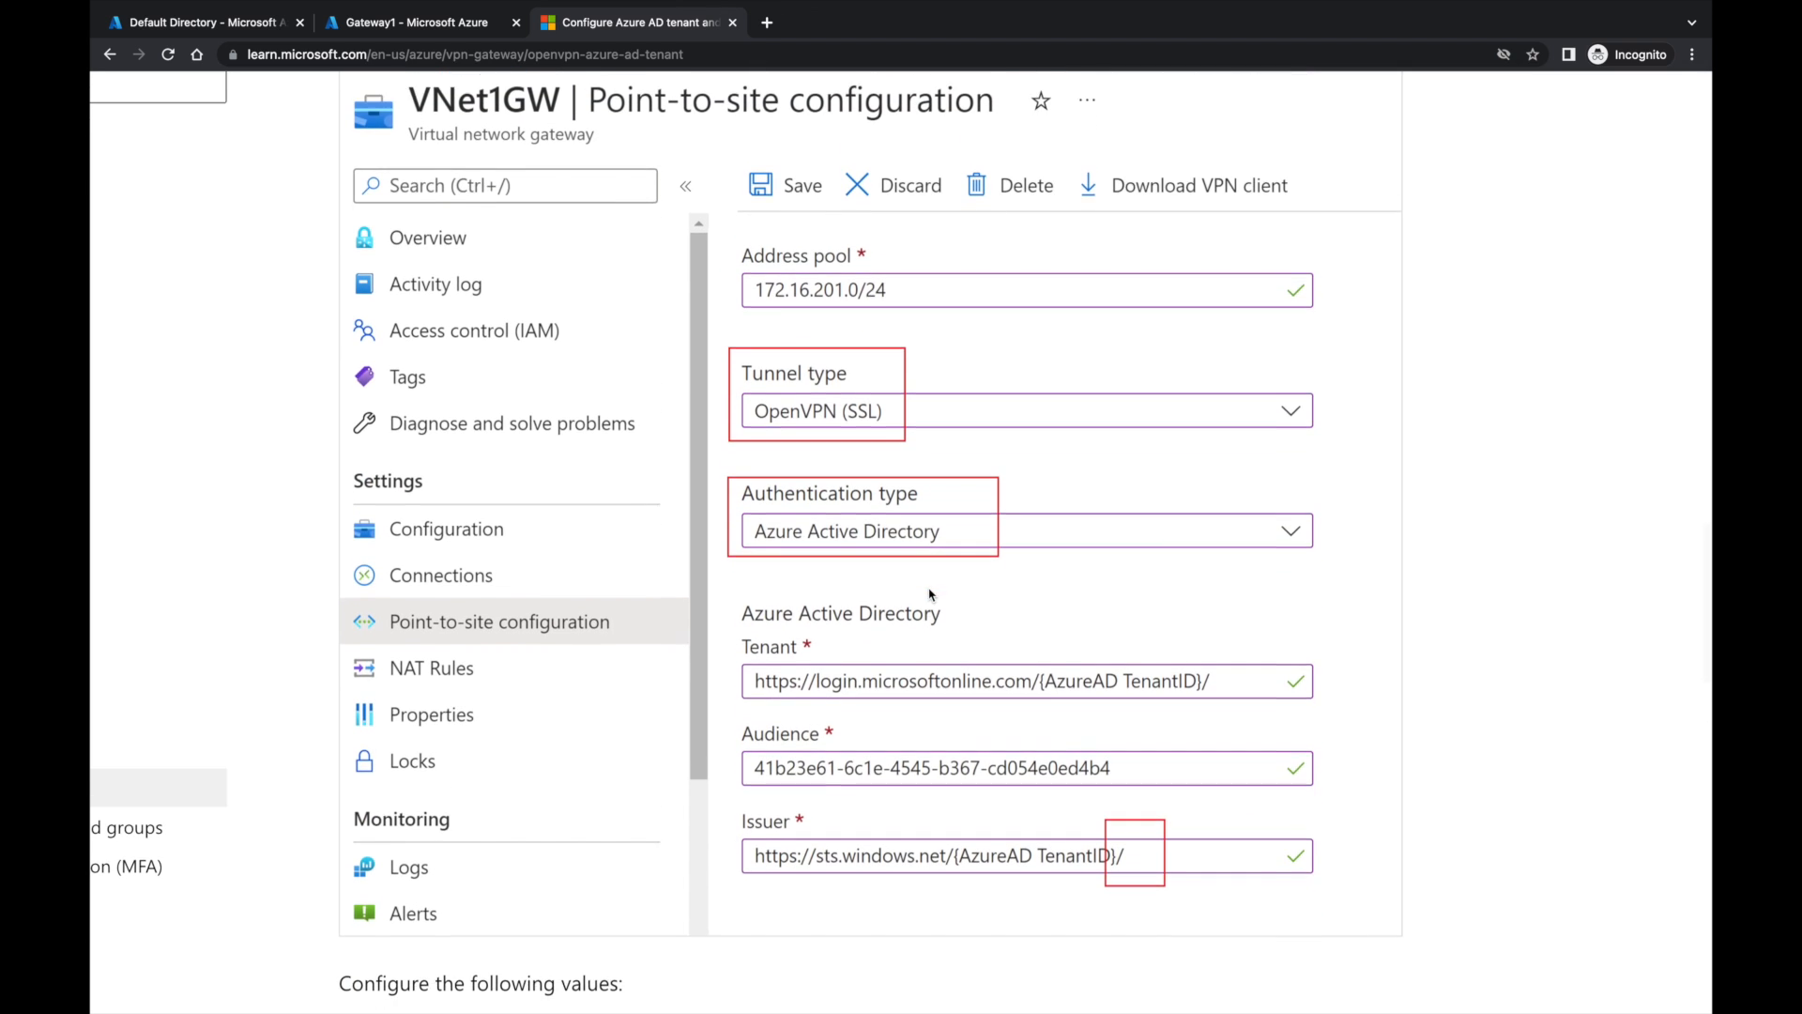
{"action": "scroll", "coordinate": [929, 593], "scroll_direction": "down", "scroll_amount": 1}
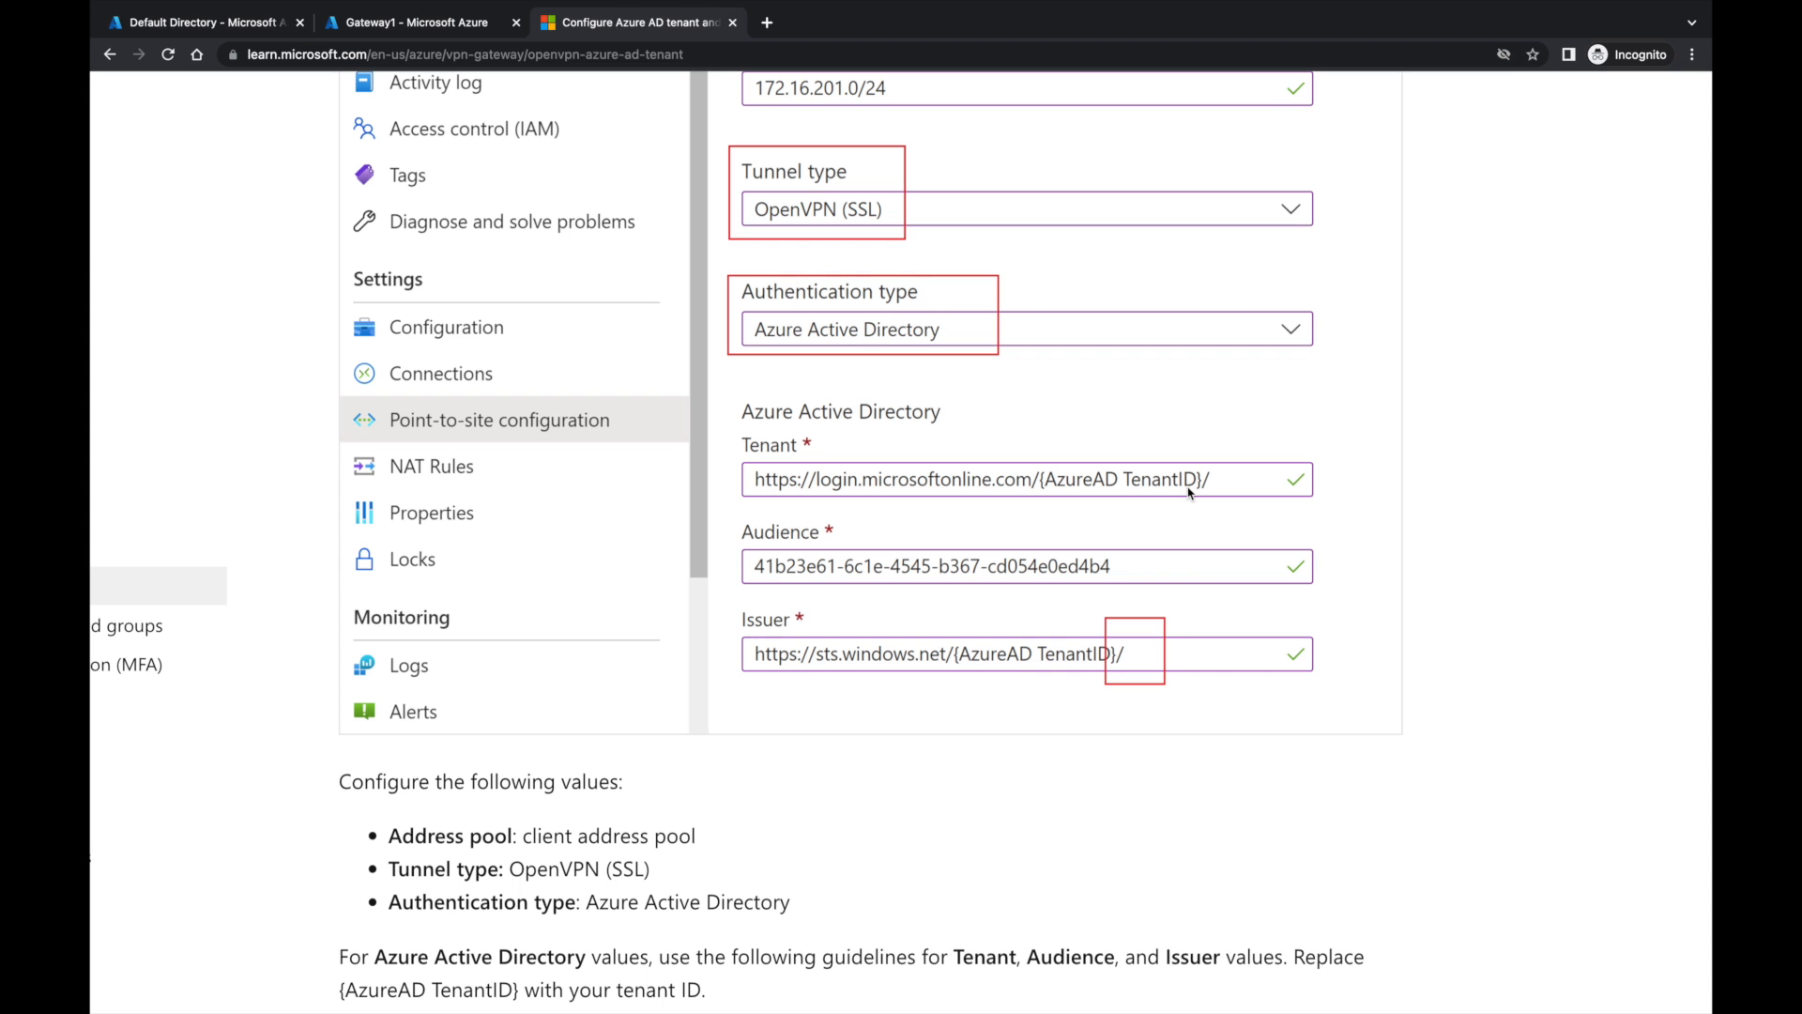
{"action": "scroll", "coordinate": [1189, 492], "scroll_direction": "down", "scroll_amount": 1}
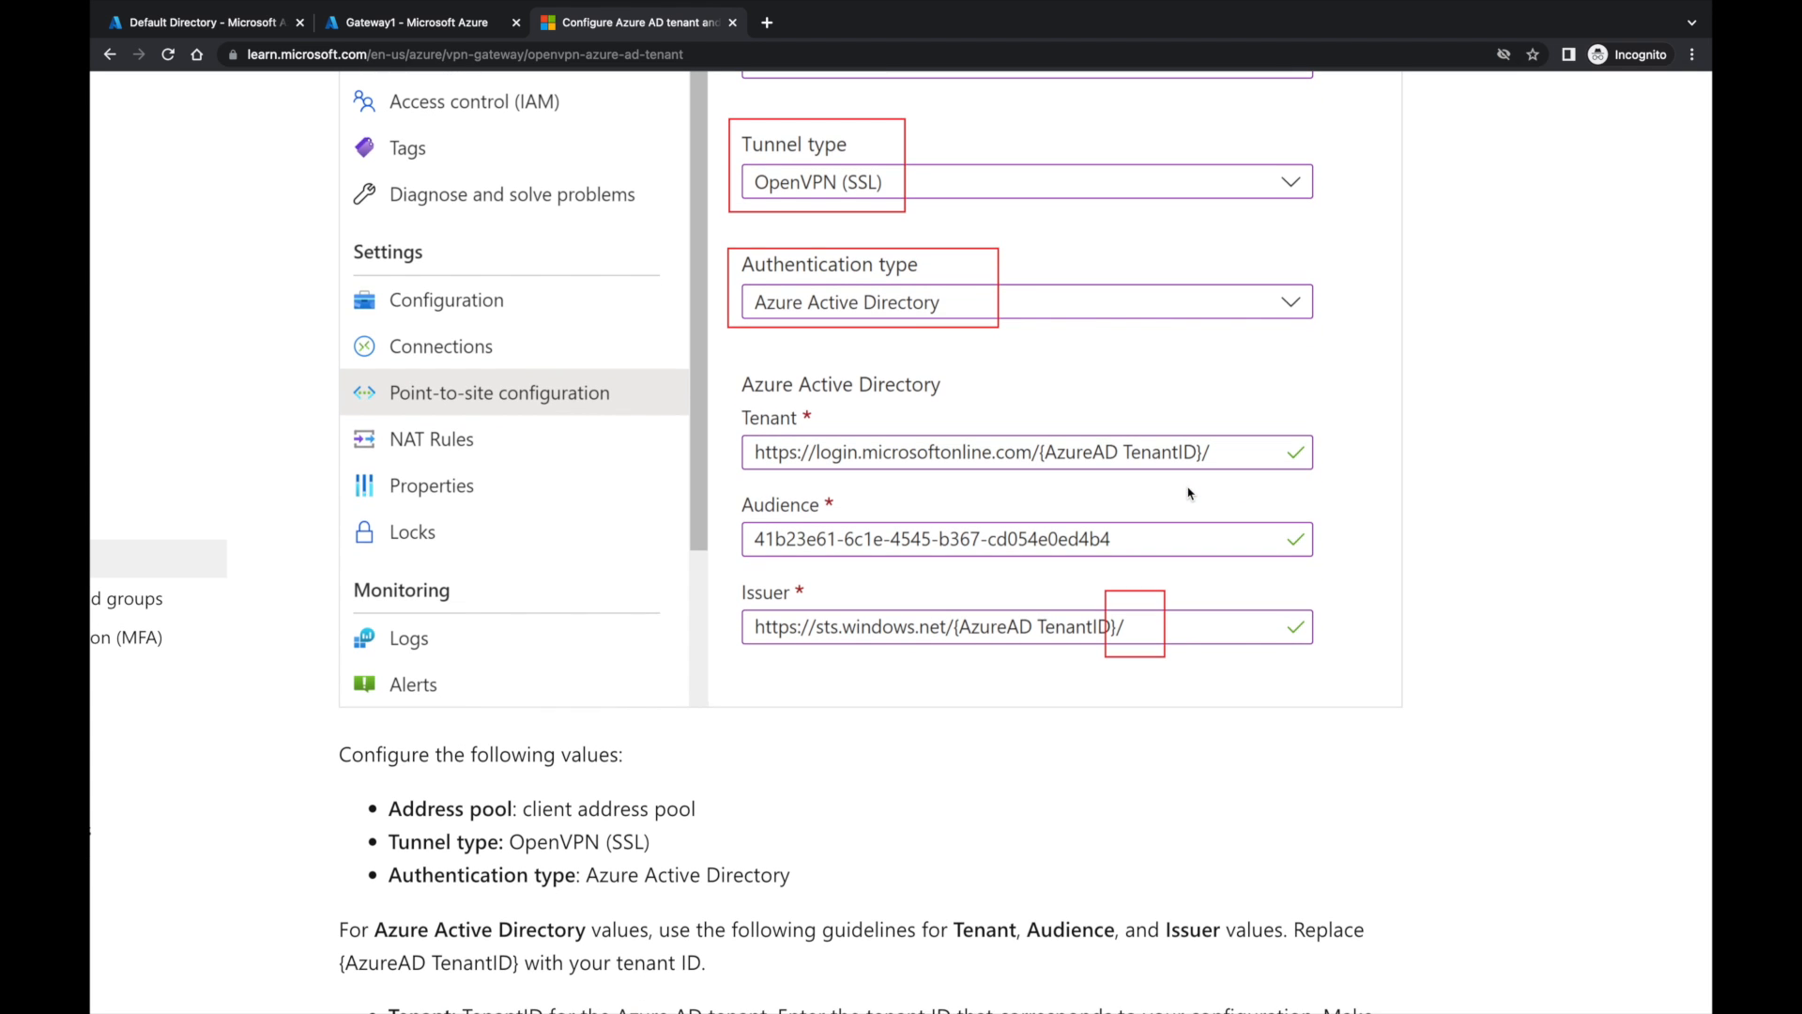
{"action": "scroll", "coordinate": [1189, 492], "scroll_direction": "down", "scroll_amount": 1}
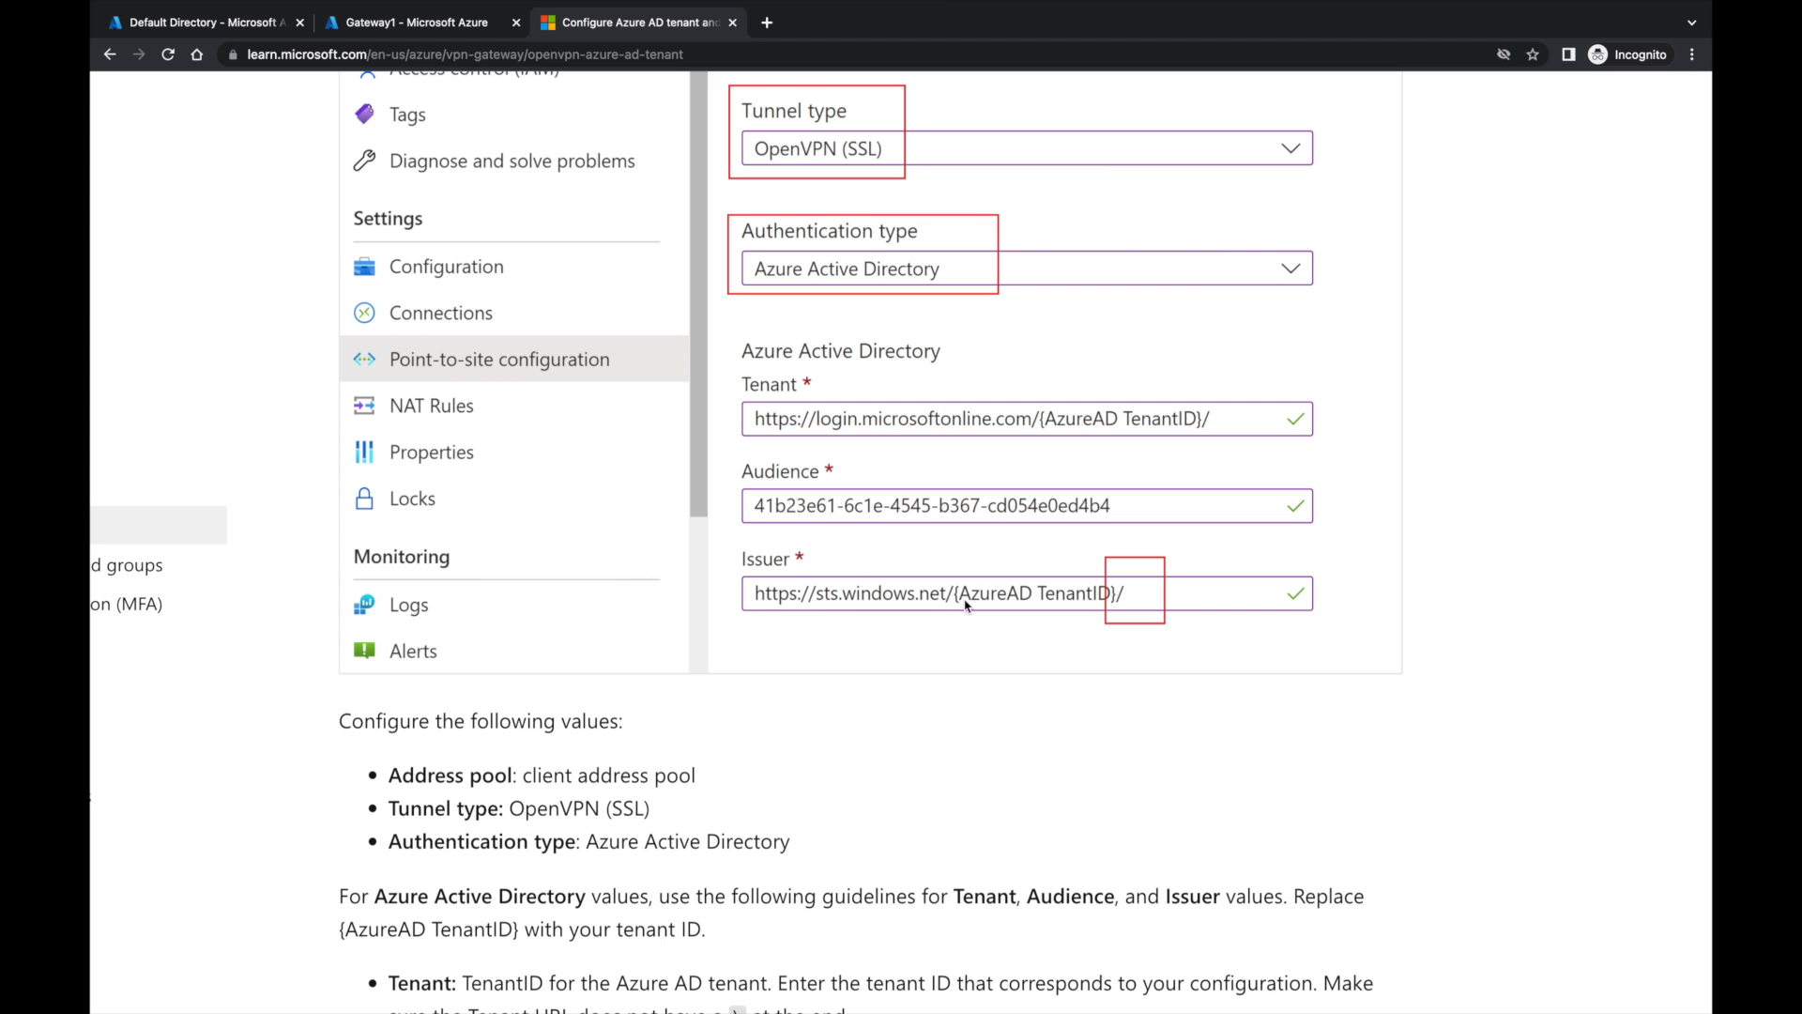
{"action": "scroll", "coordinate": [1074, 602], "scroll_direction": "down", "scroll_amount": 6}
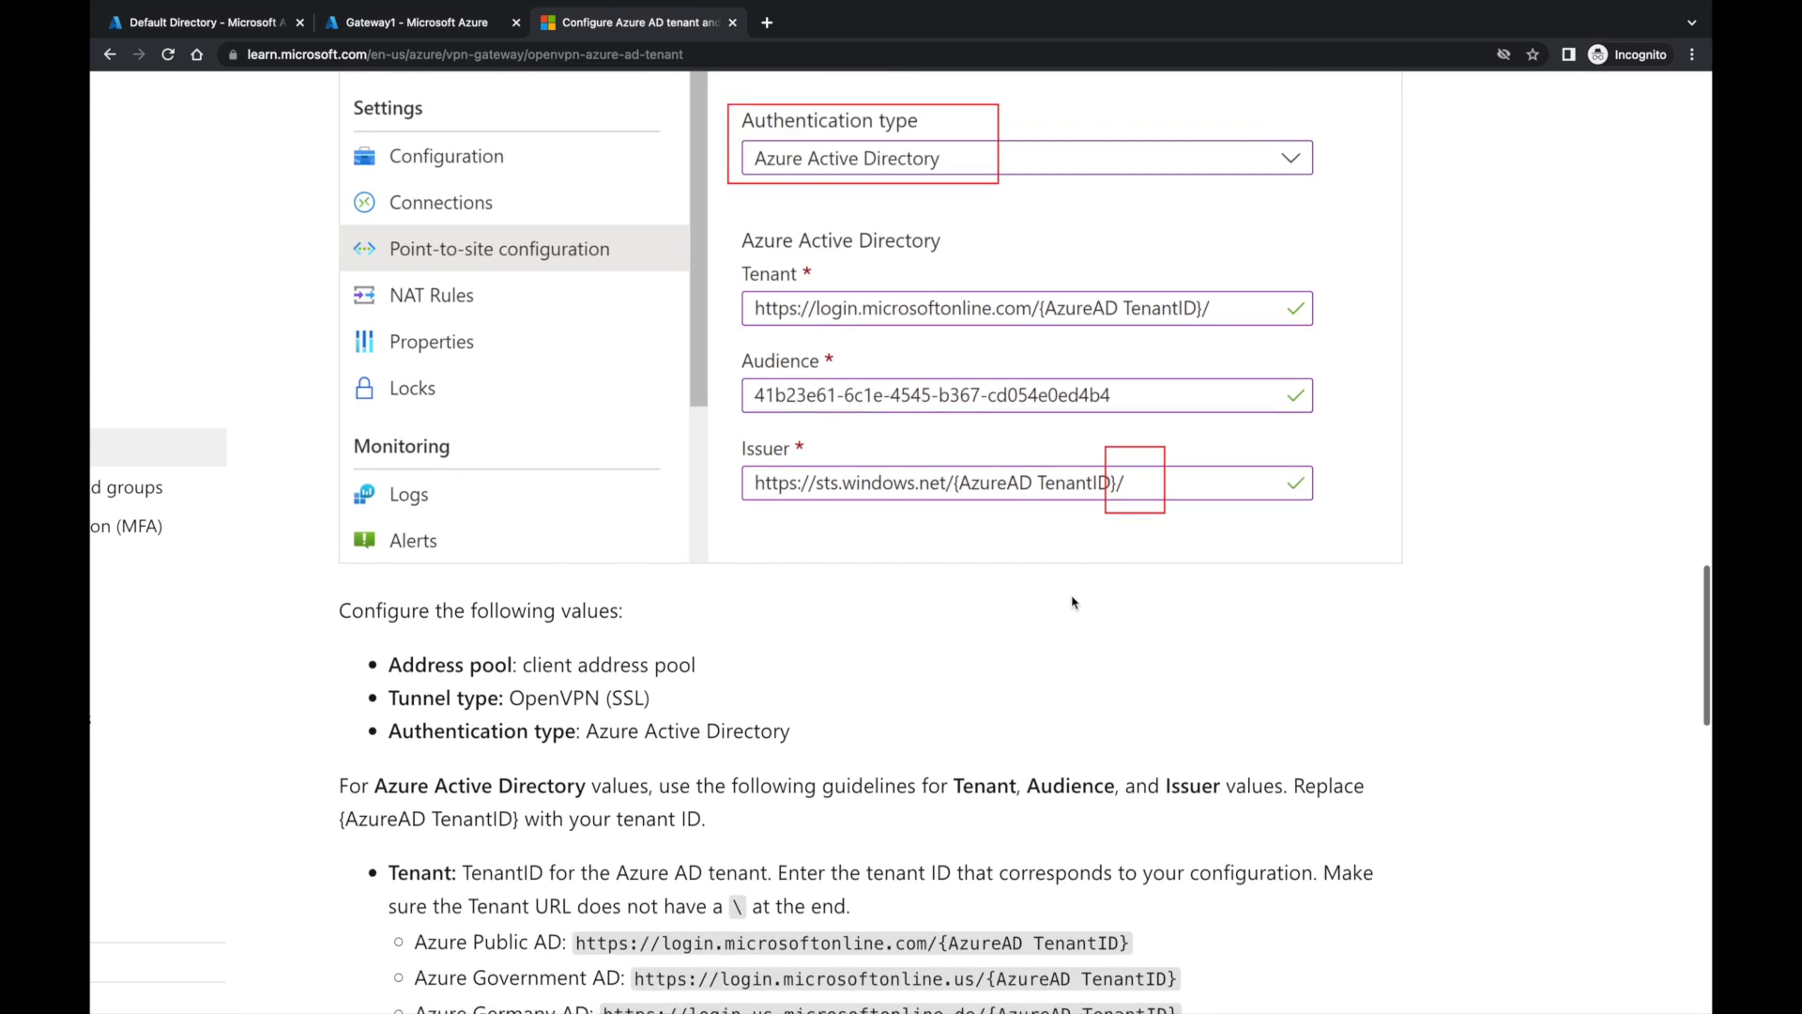
{"action": "scroll", "coordinate": [1073, 601], "scroll_direction": "down", "scroll_amount": 1}
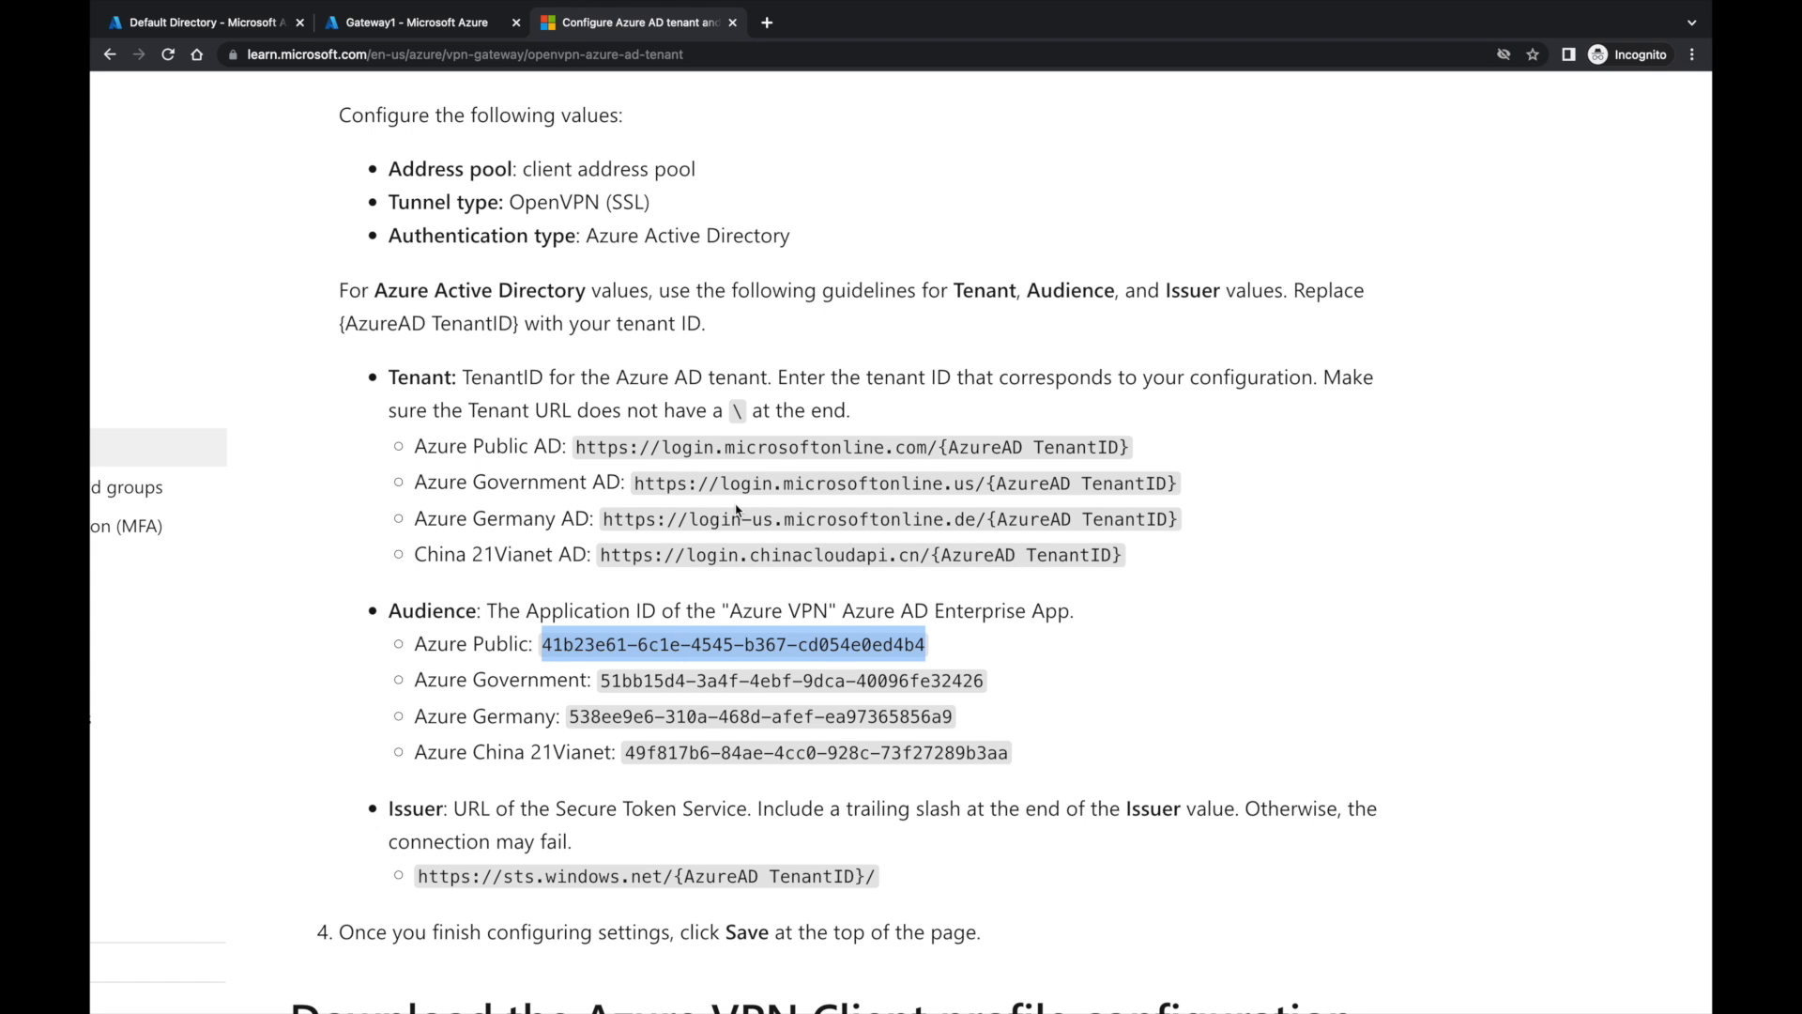
{"action": "scroll", "coordinate": [739, 511], "scroll_direction": "down", "scroll_amount": 1}
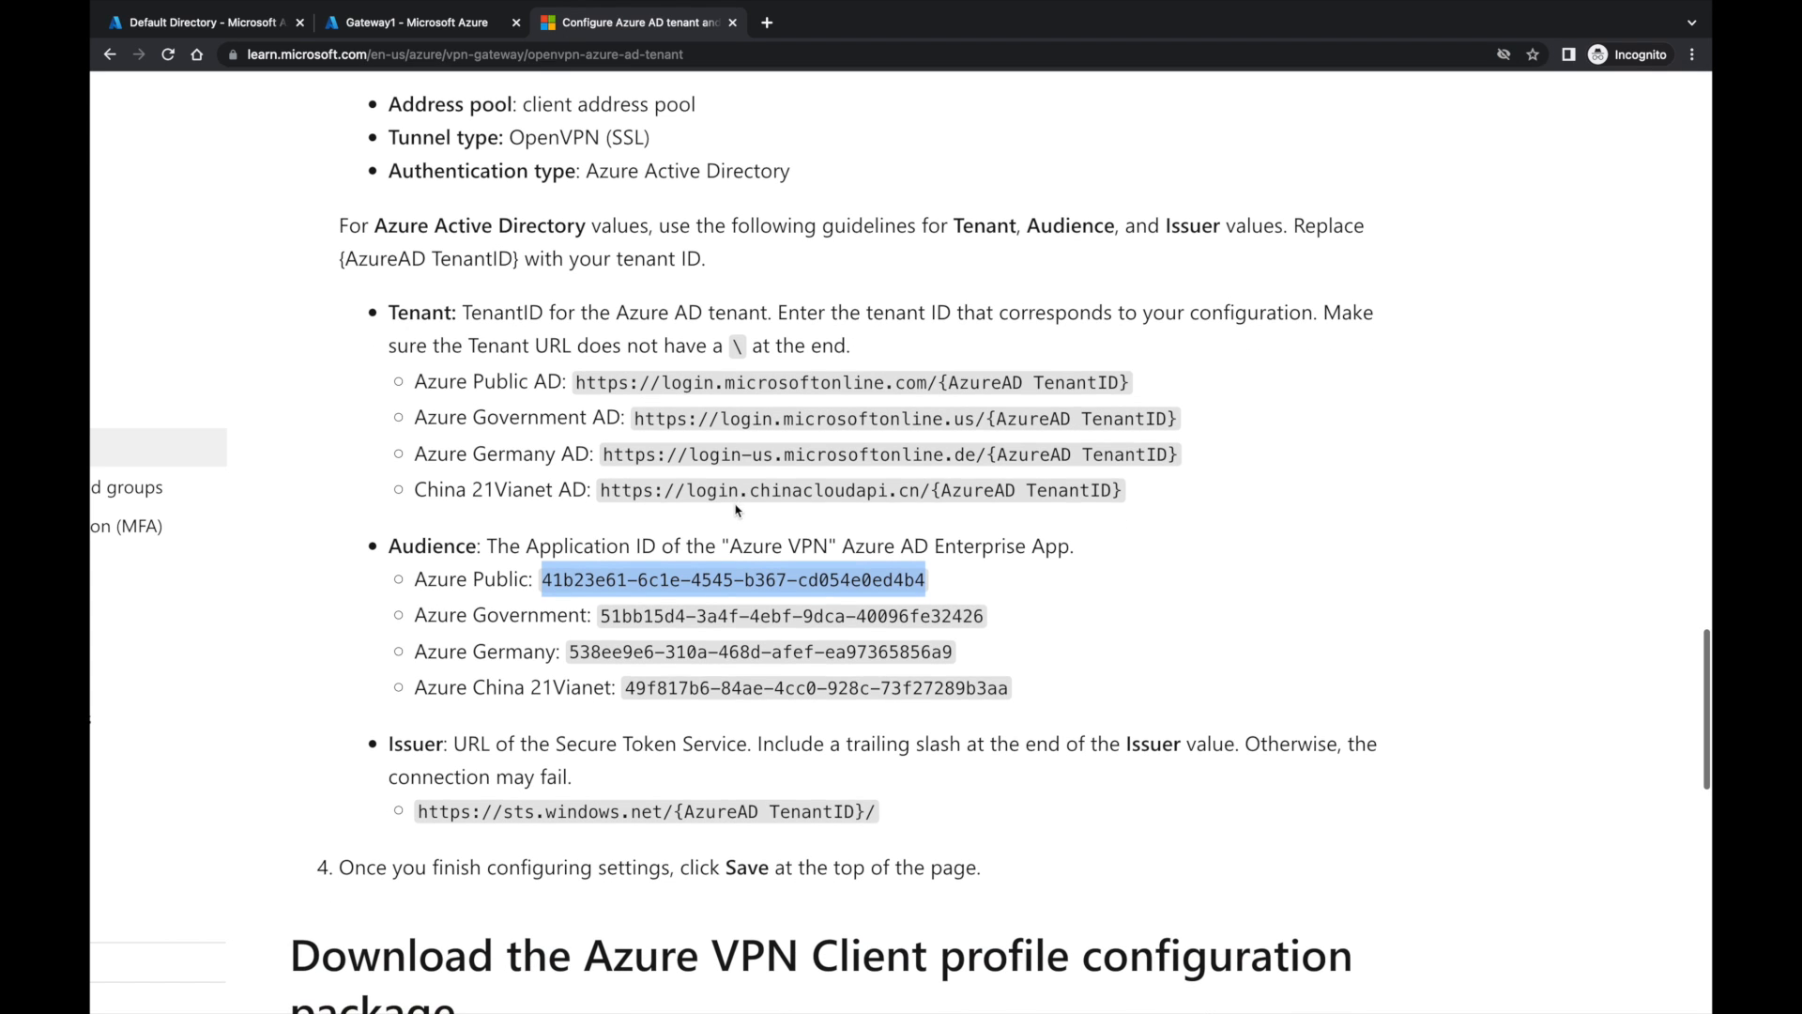
{"action": "left_click", "coordinate": [677, 579]}
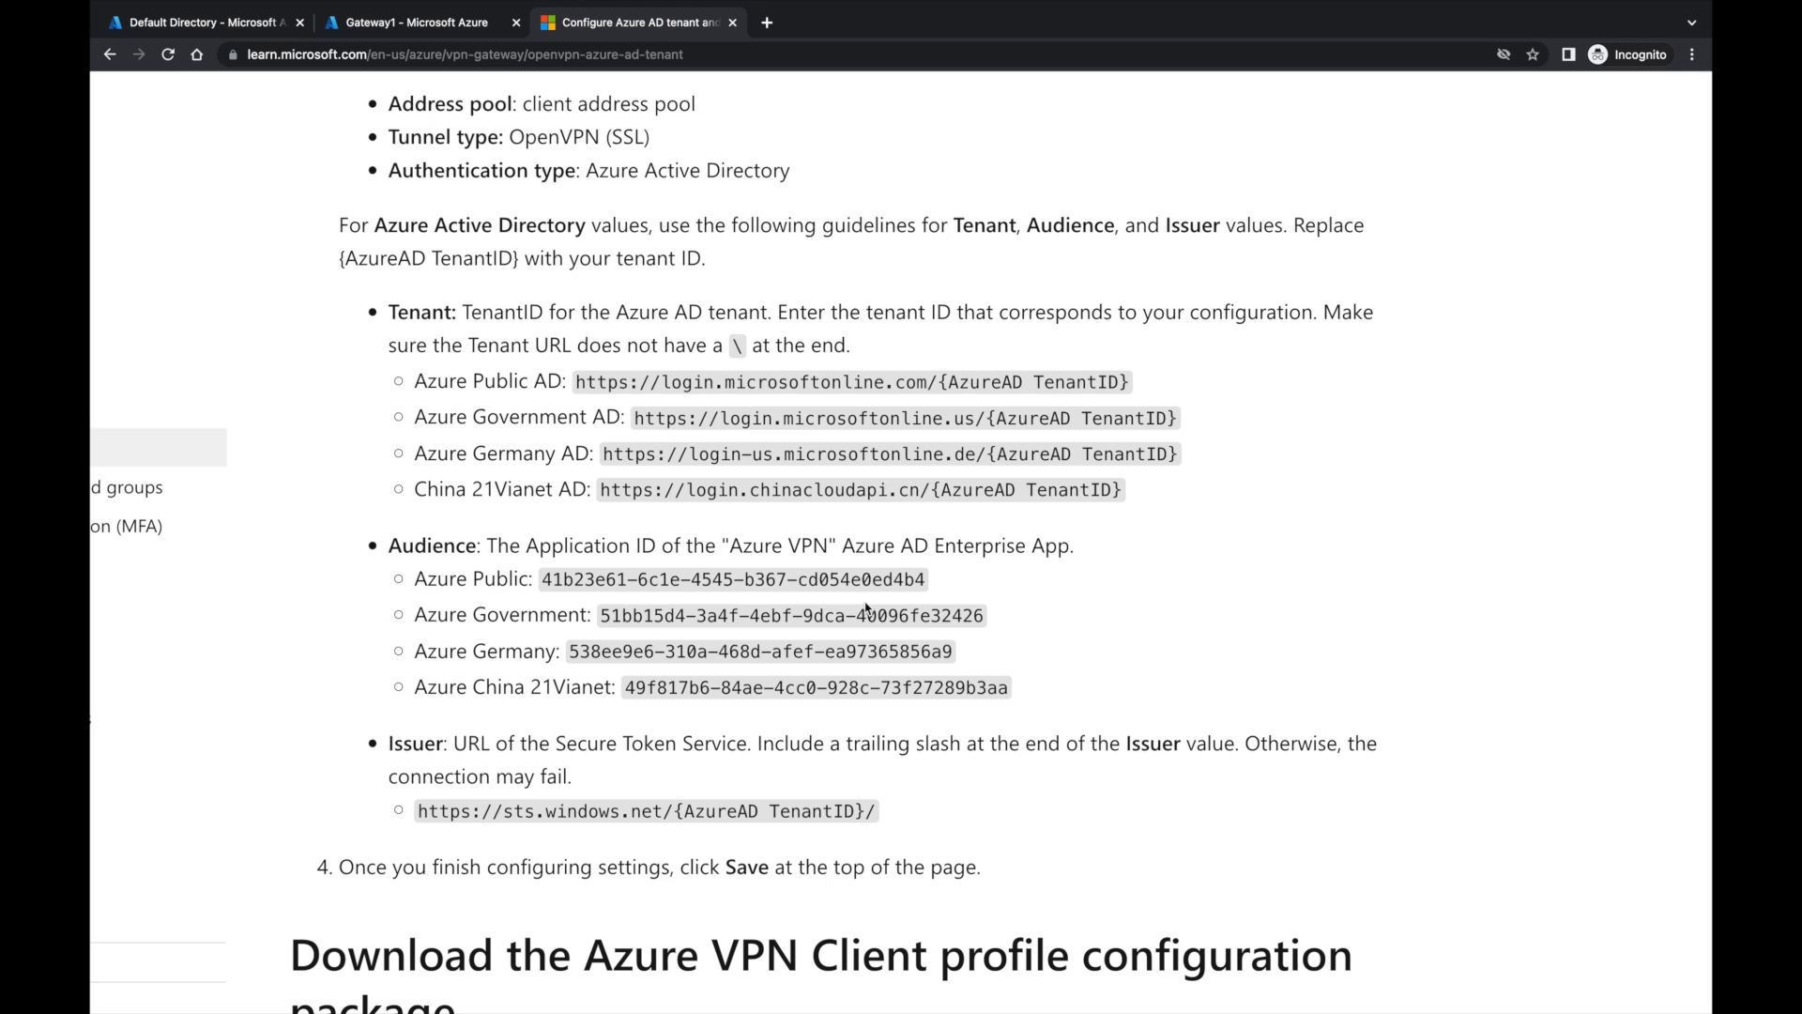
{"action": "scroll", "coordinate": [868, 606], "scroll_direction": "down", "scroll_amount": 1}
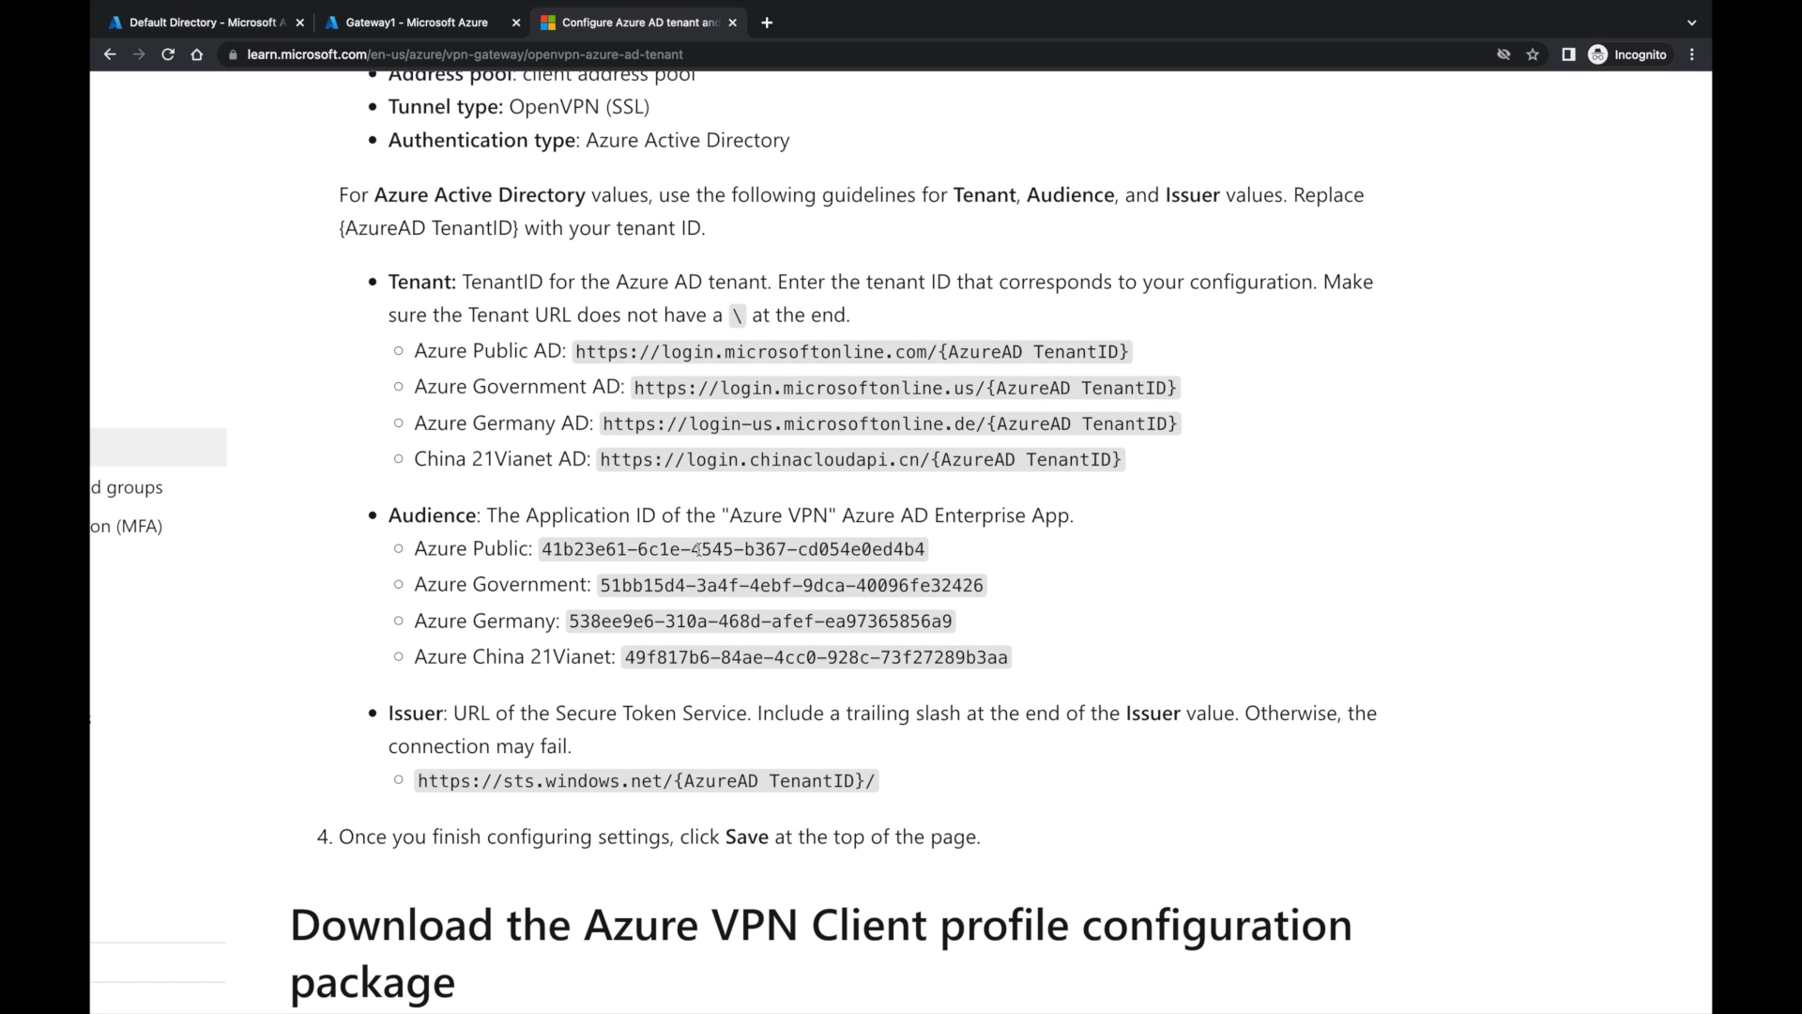
{"action": "scroll", "coordinate": [696, 549], "scroll_direction": "down", "scroll_amount": 1}
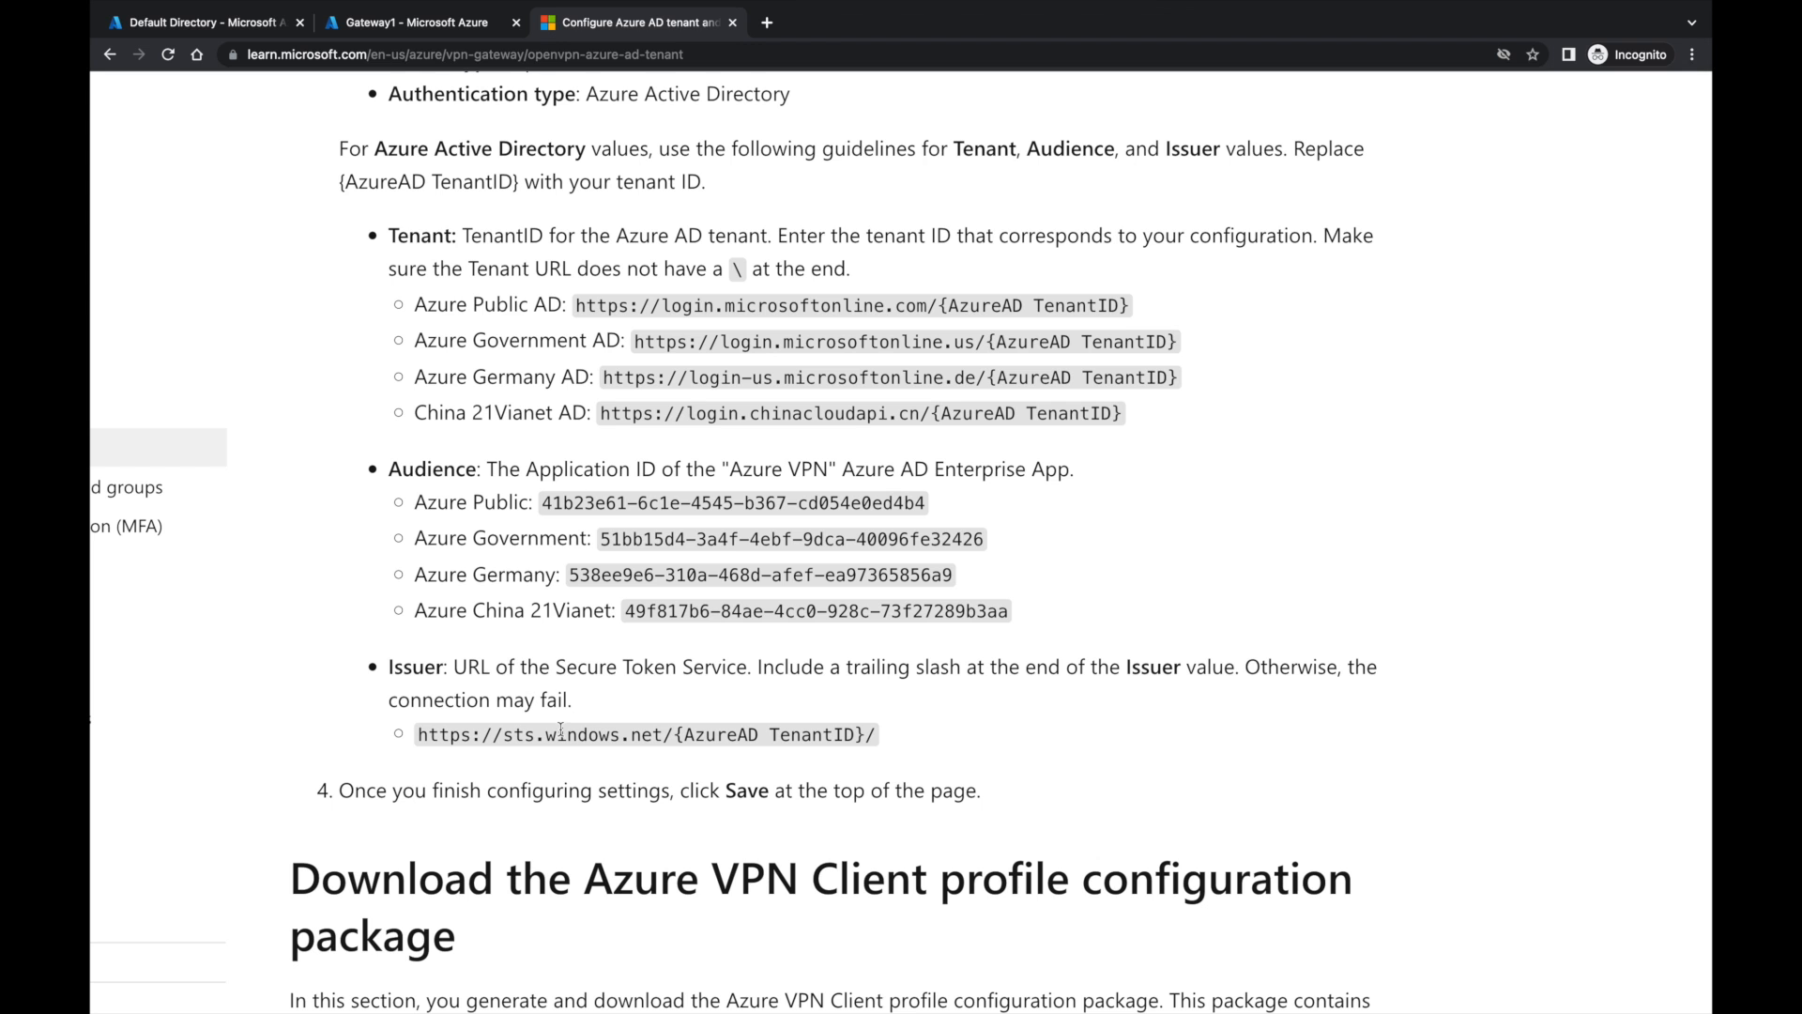
{"action": "scroll", "coordinate": [815, 597], "scroll_direction": "up", "scroll_amount": 8}
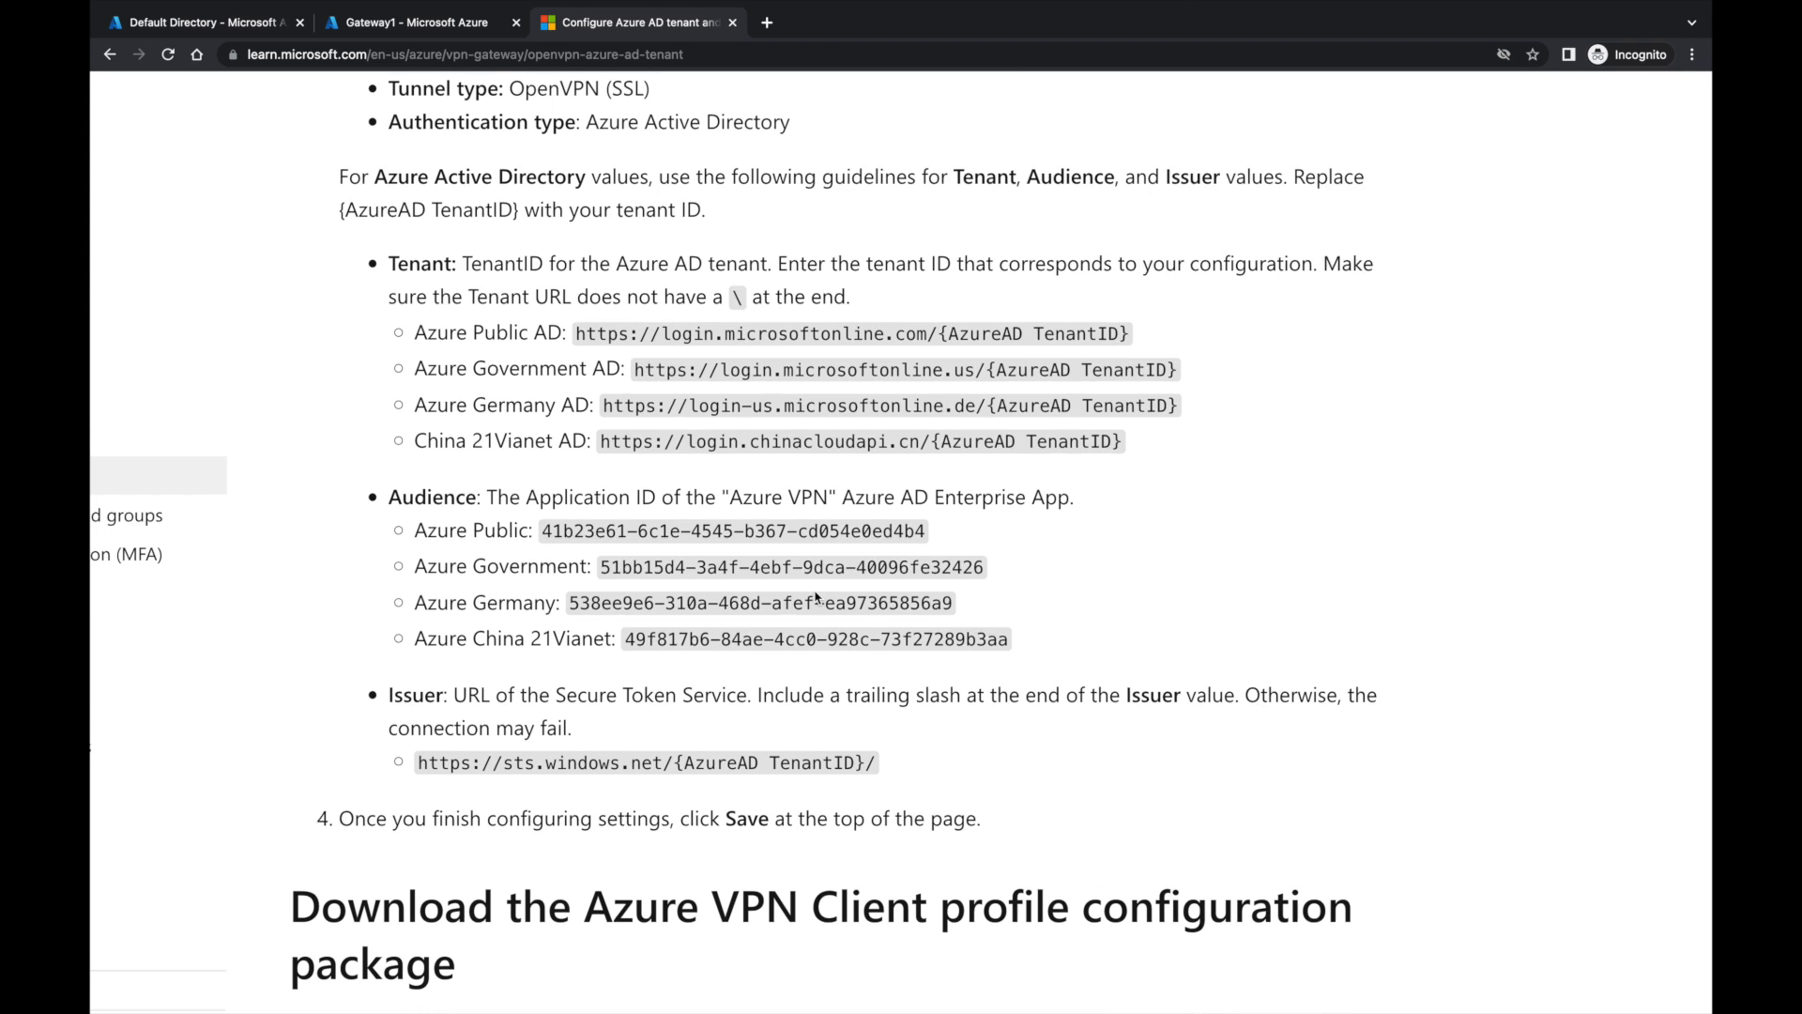
{"action": "scroll", "coordinate": [815, 597], "scroll_direction": "up", "scroll_amount": 1}
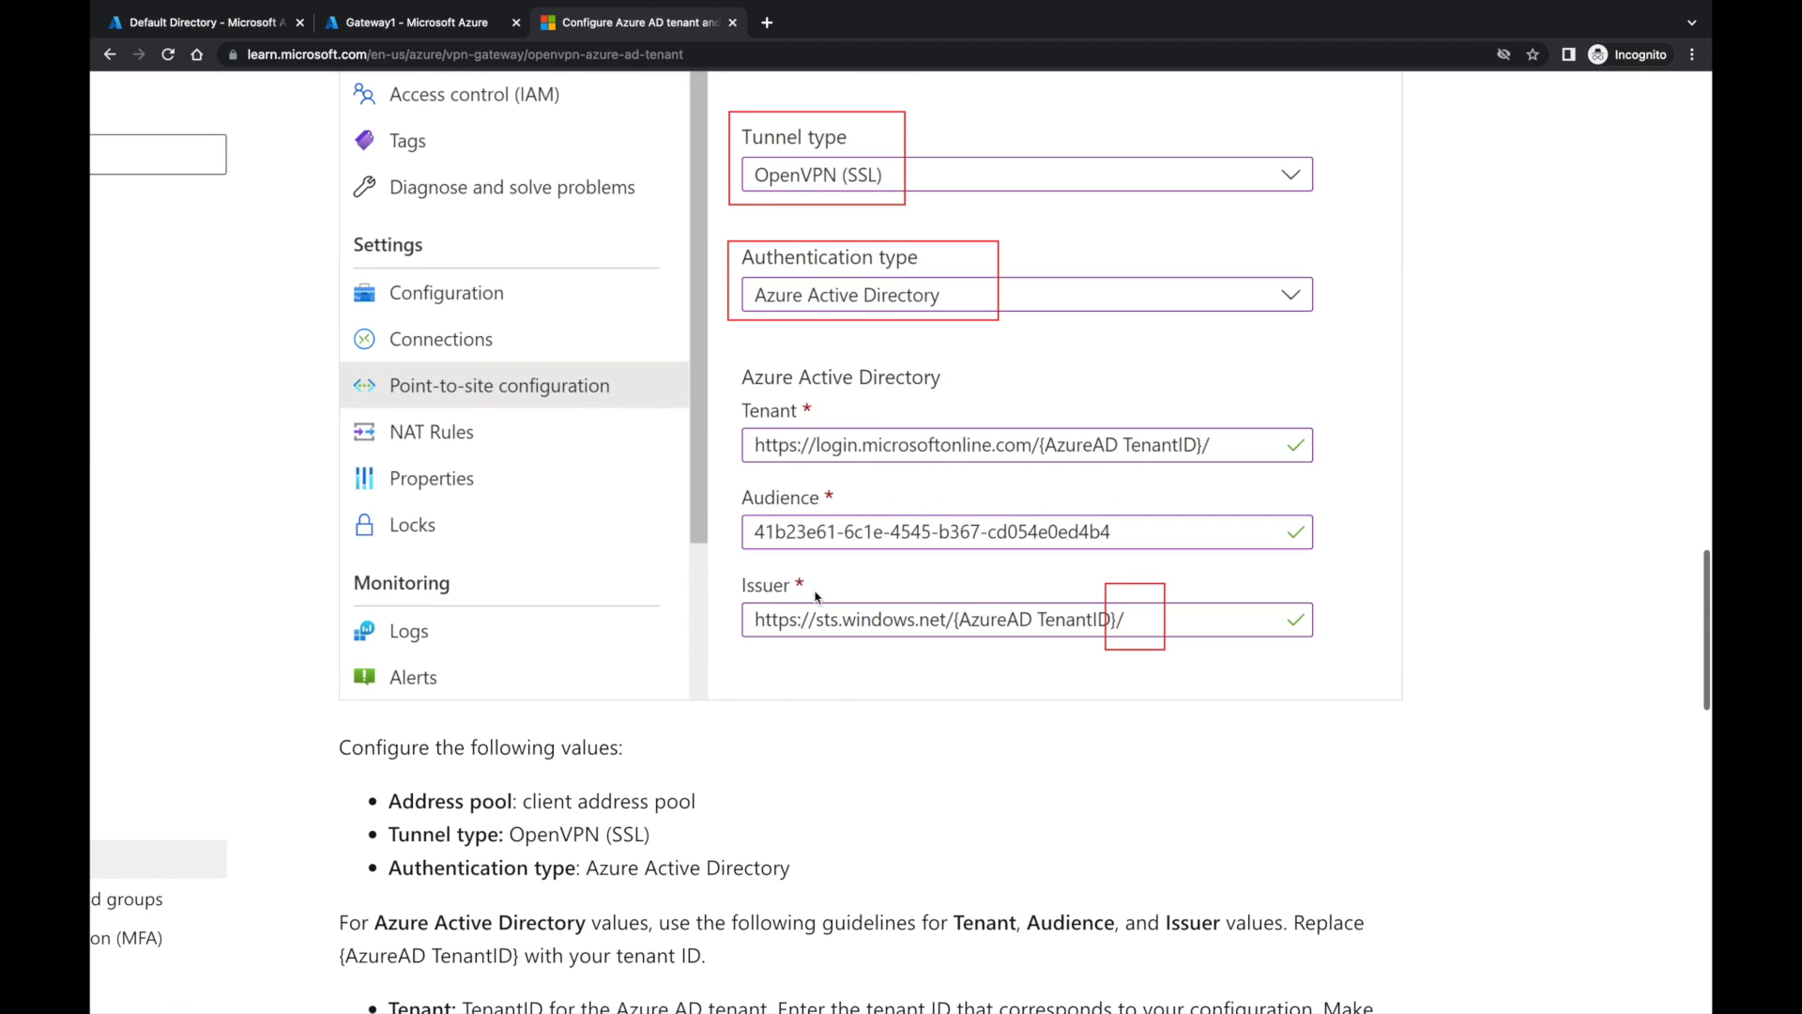
- Check the Tenant ID on the Default Directory overview, then return to Gateway1's point-to-site settings
{"action": "left_click", "coordinate": [220, 34]}
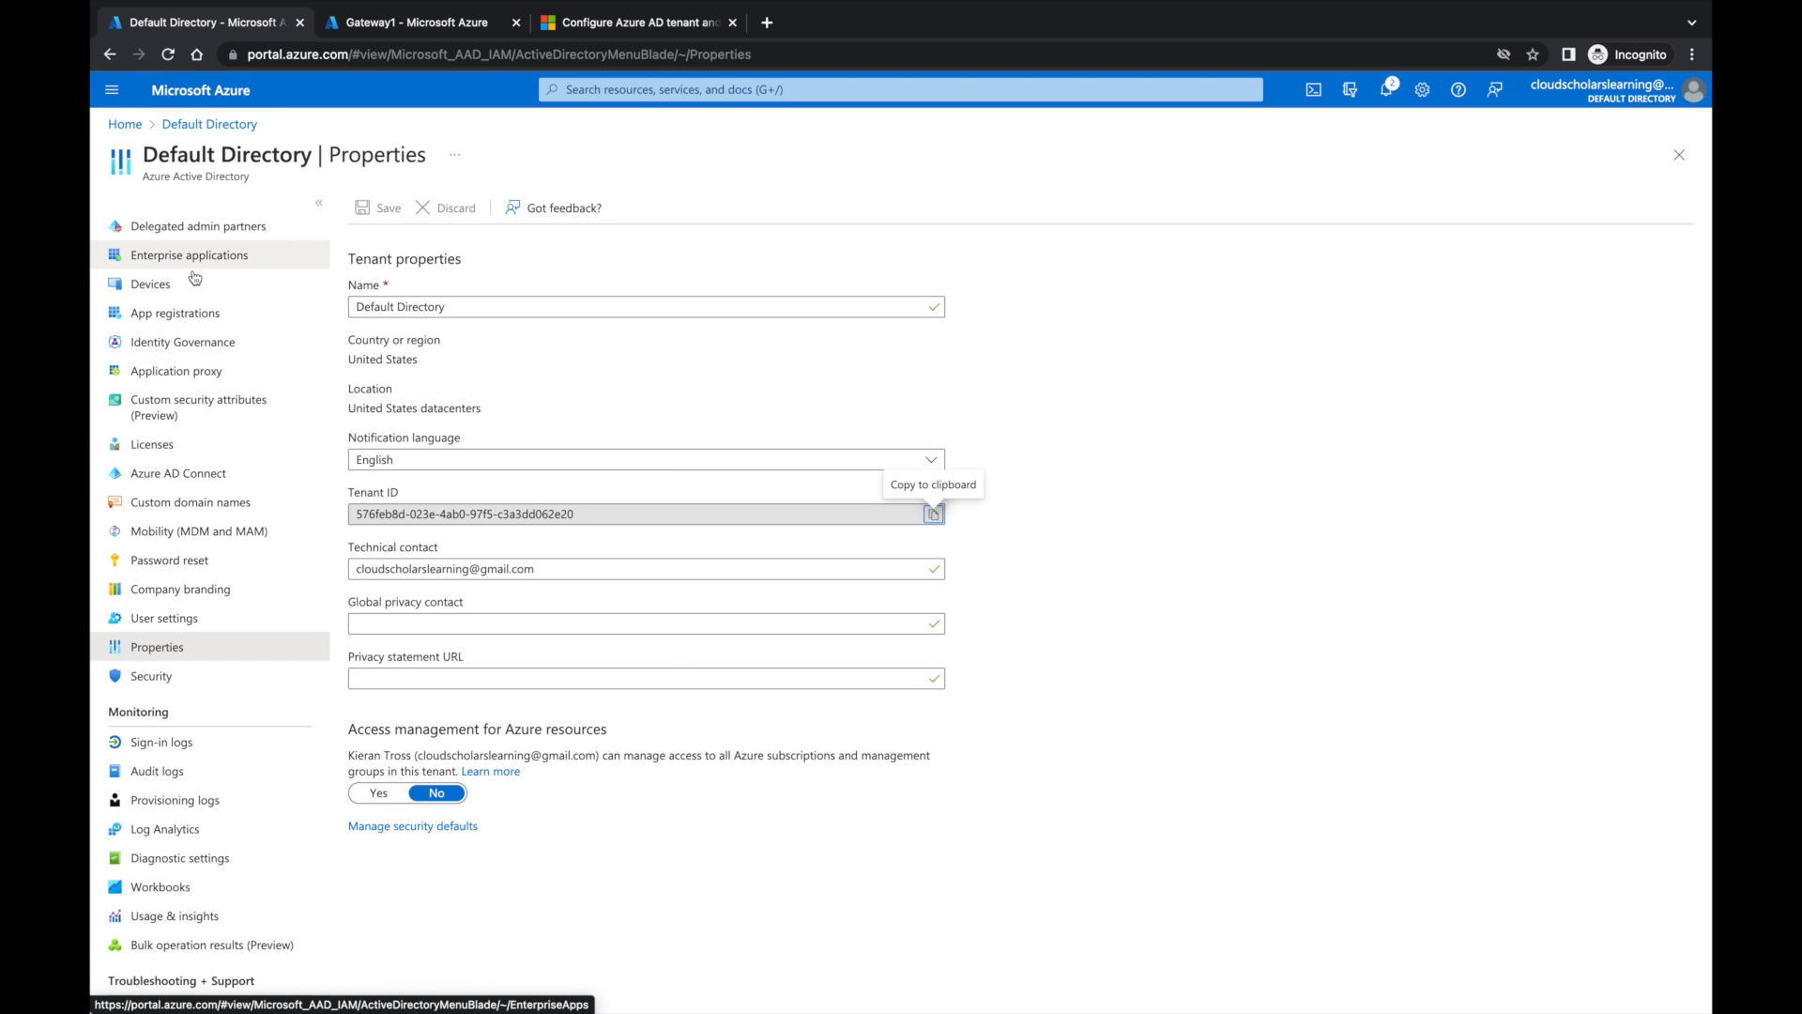
{"action": "scroll", "coordinate": [203, 230], "scroll_direction": "up", "scroll_amount": 3}
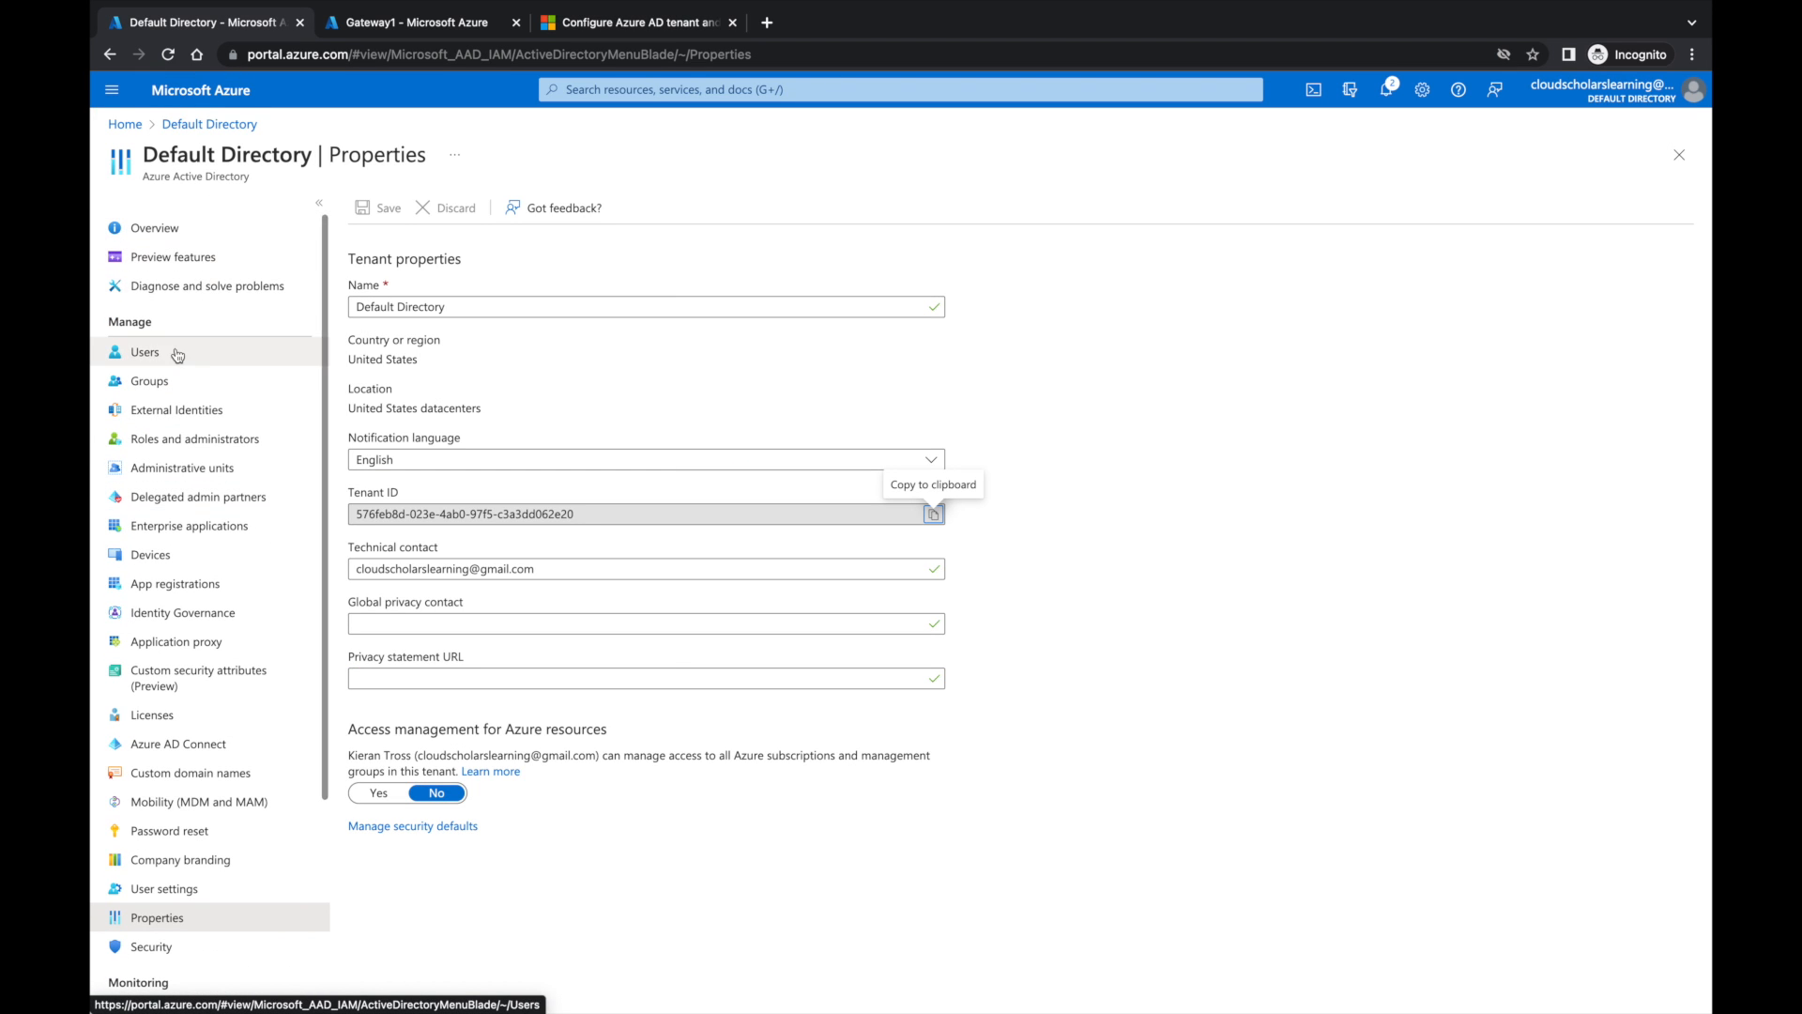
{"action": "left_click", "coordinate": [177, 228]}
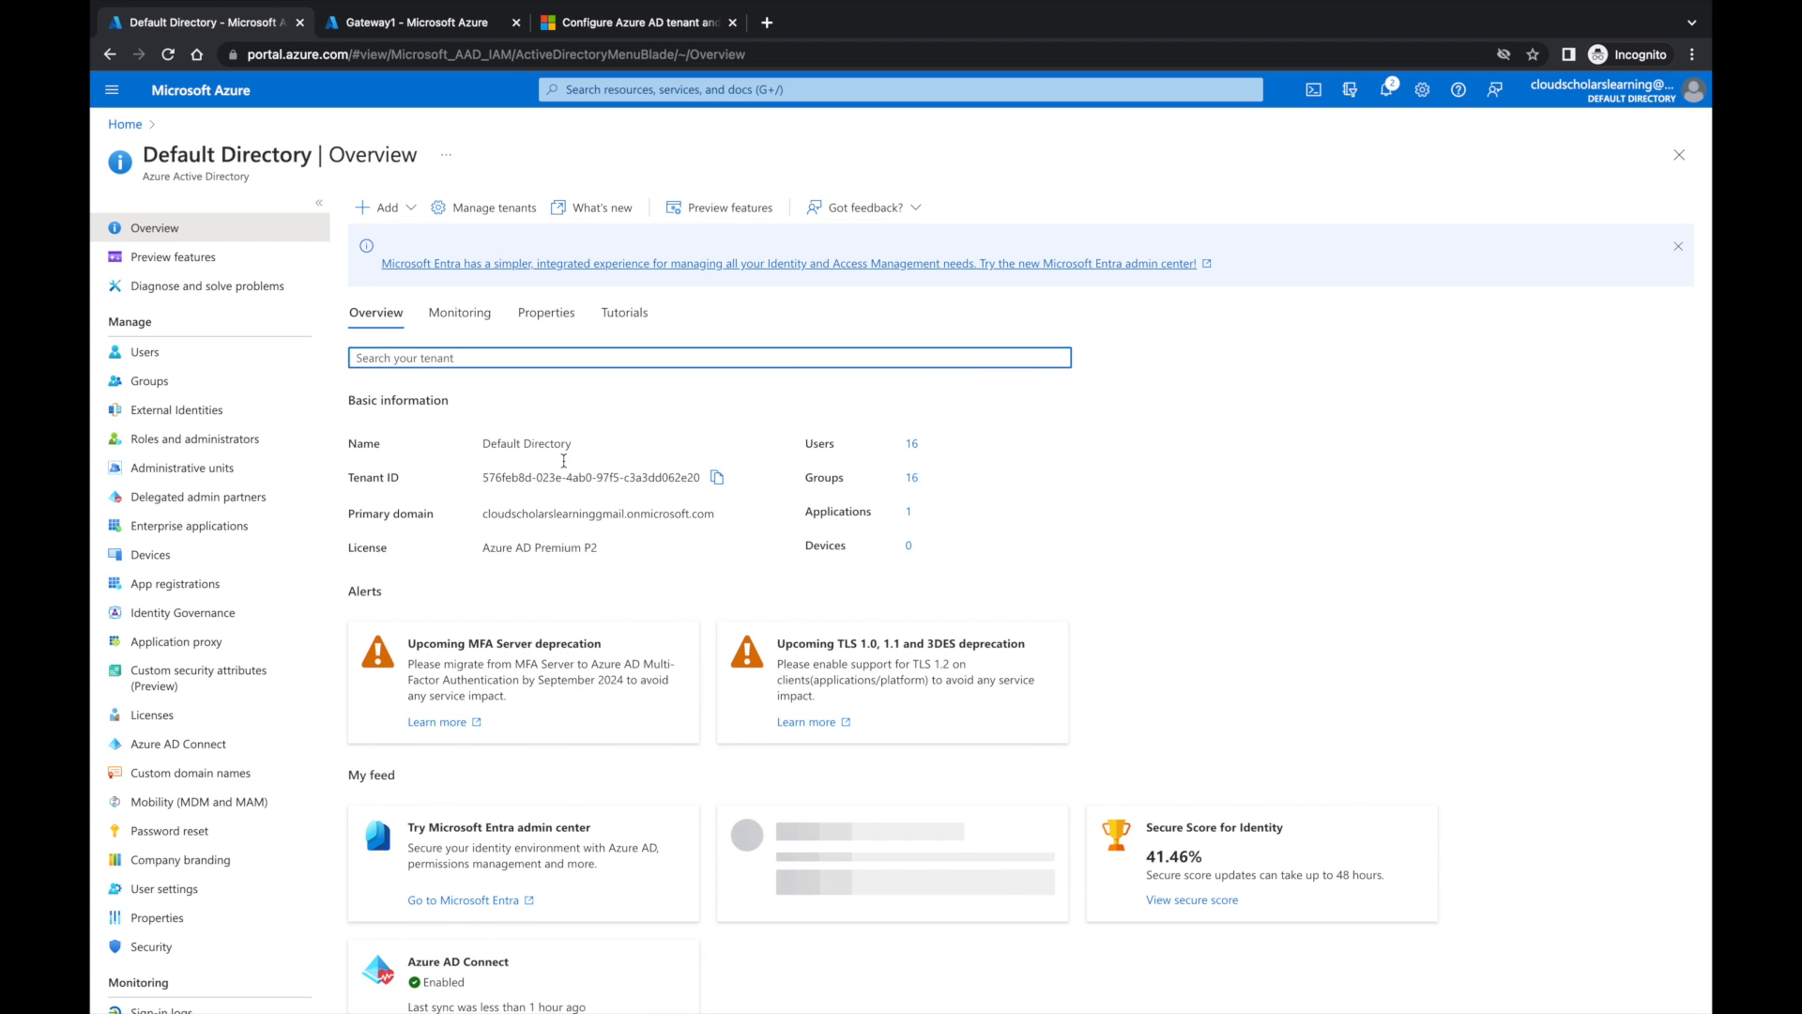
{"action": "left_click", "coordinate": [408, 38]}
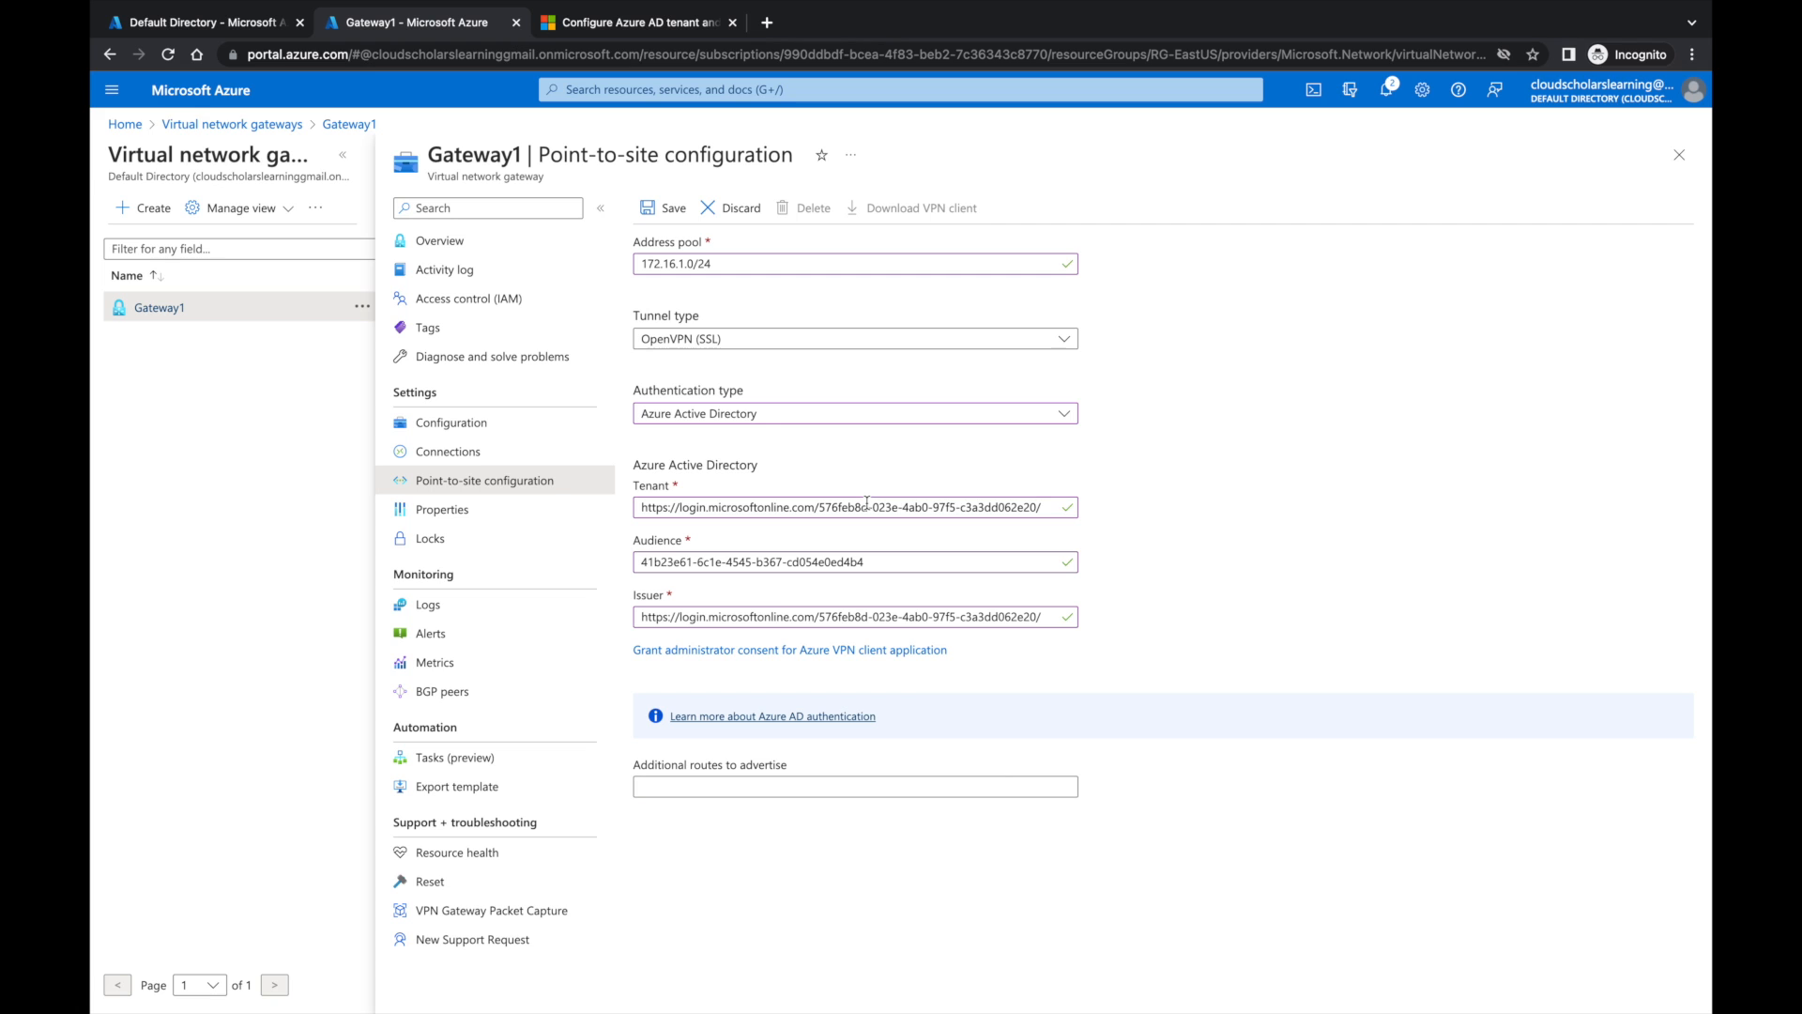
- Save Gateway1's point-to-site settings and download the Gateway1.zip VPN client package
{"action": "left_click", "coordinate": [663, 212]}
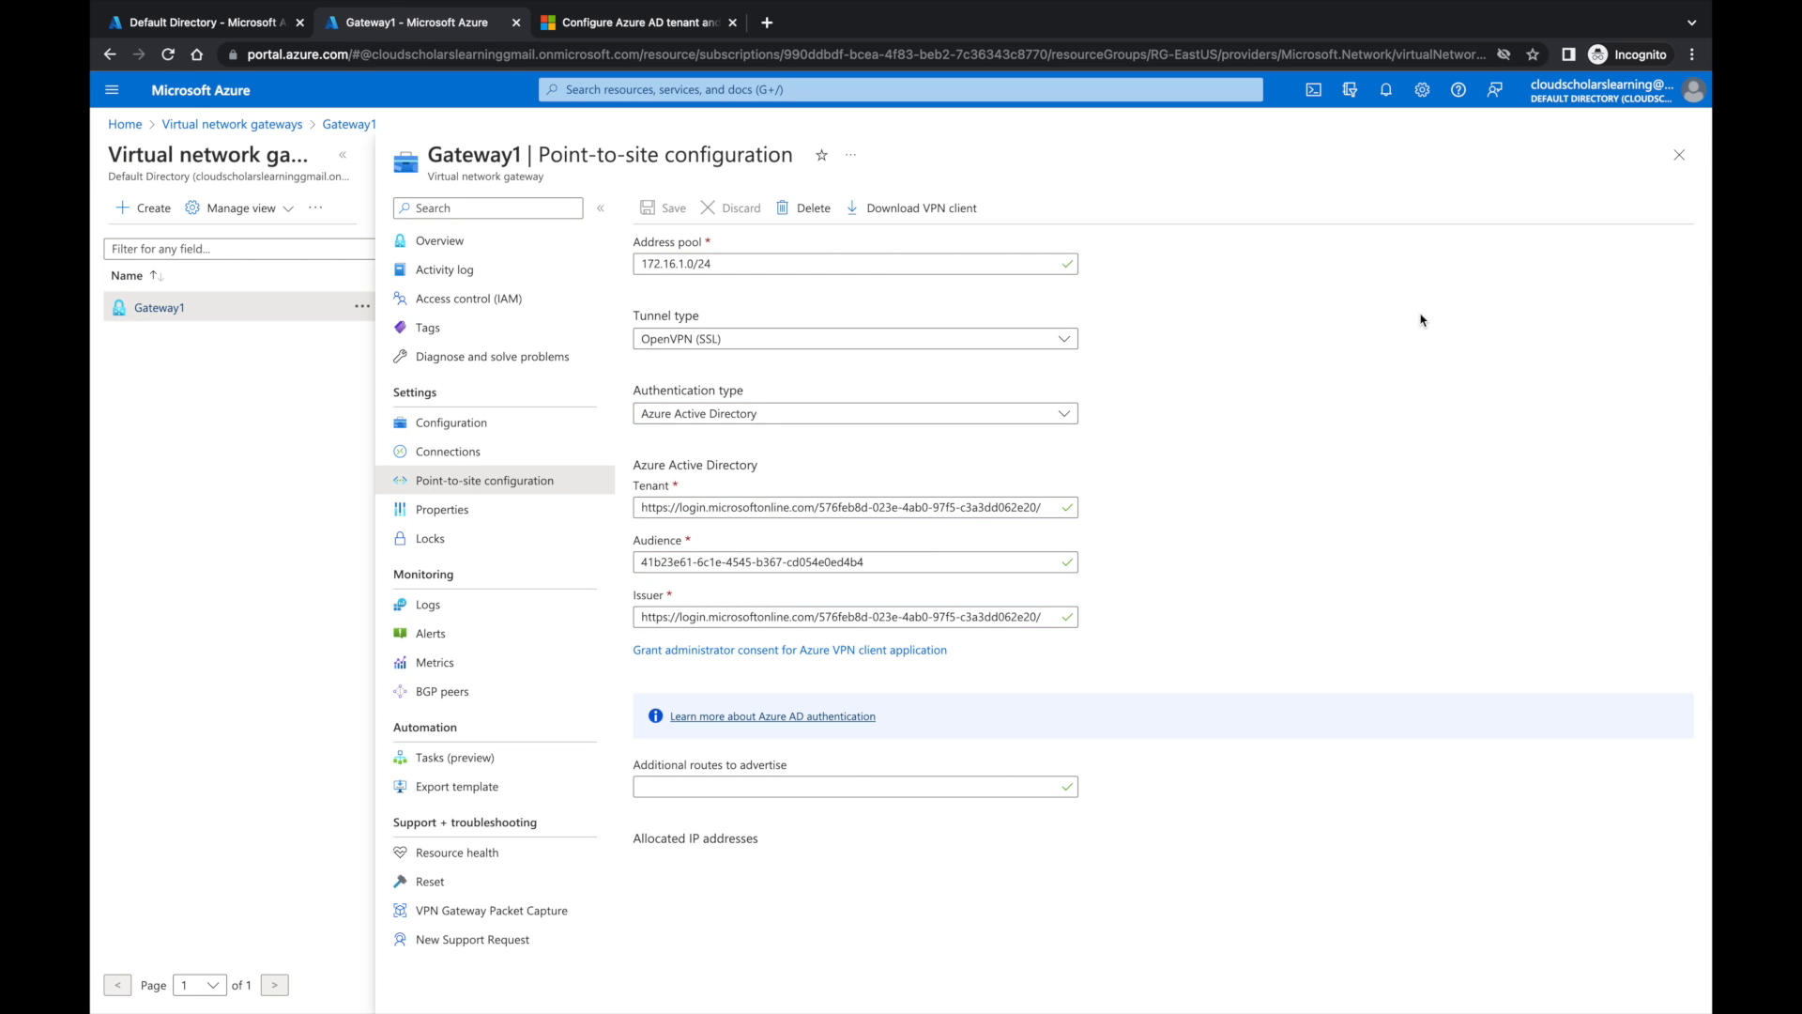
{"action": "left_click", "coordinate": [929, 212]}
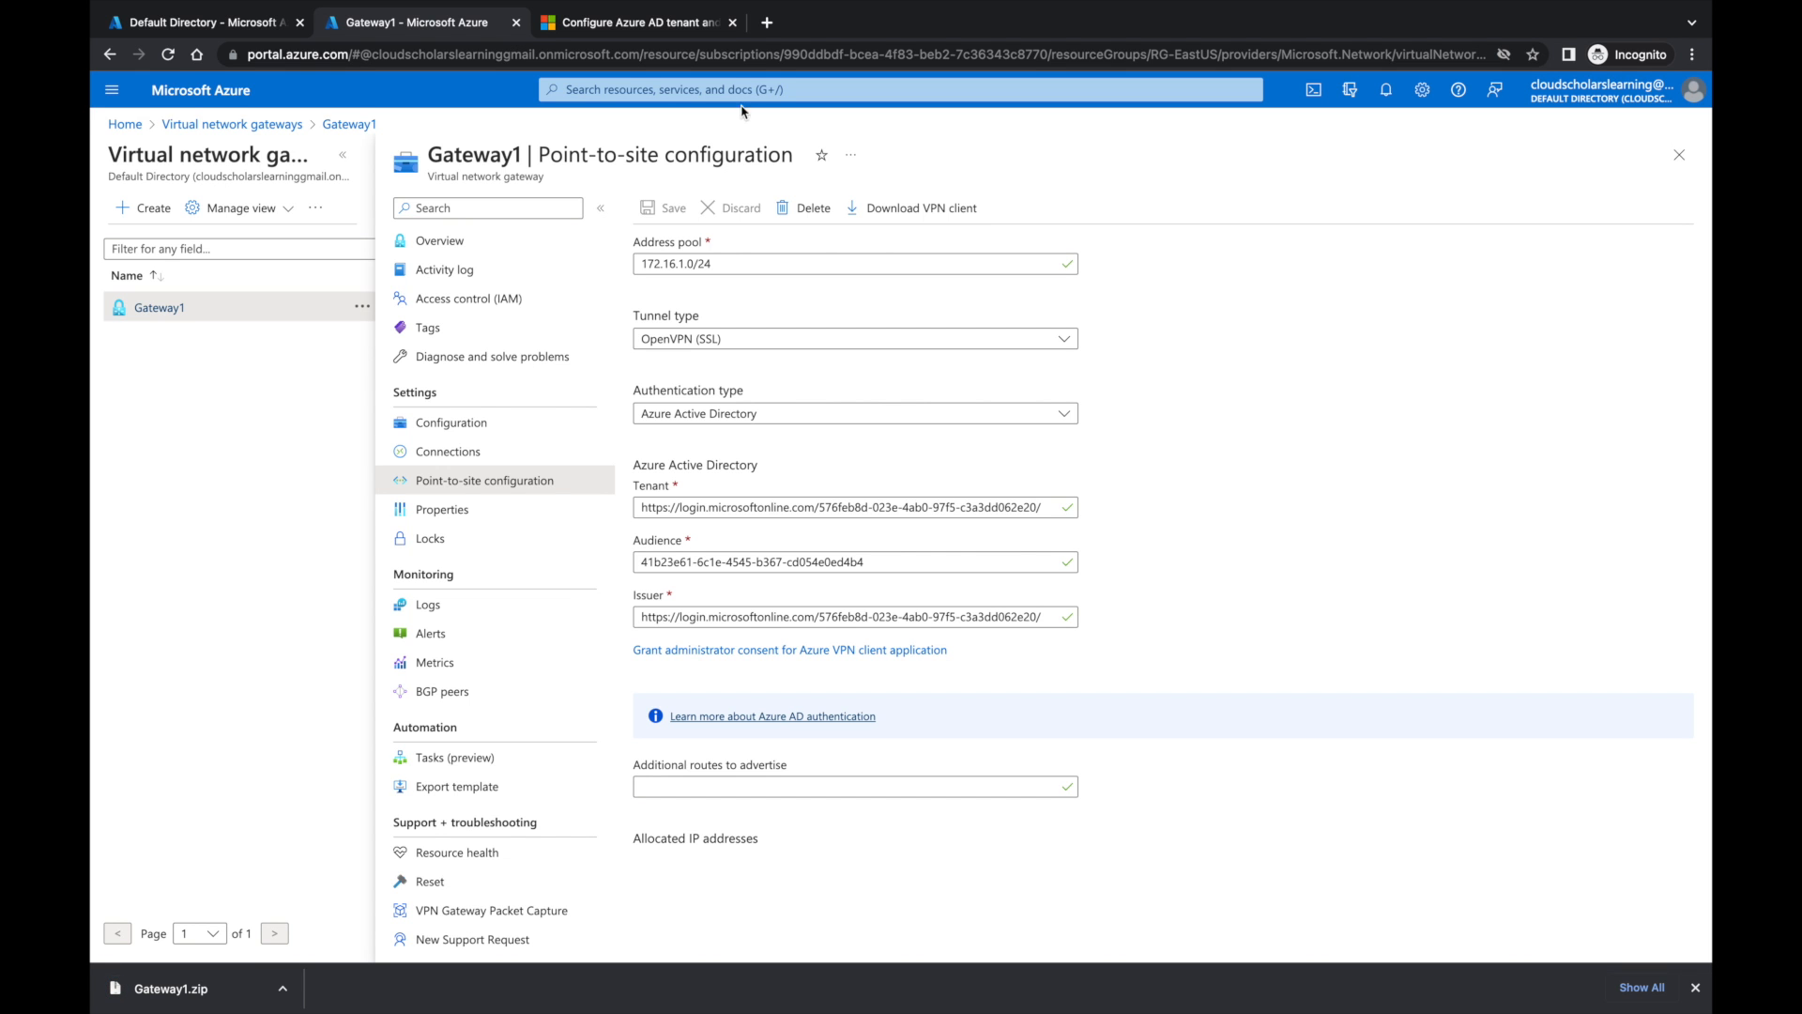
- Search Google for 'azure vpn download' and look through the results for the Azure VPN Client page
{"action": "left_click", "coordinate": [766, 22]}
{"action": "type", "text": "azure vpn "}
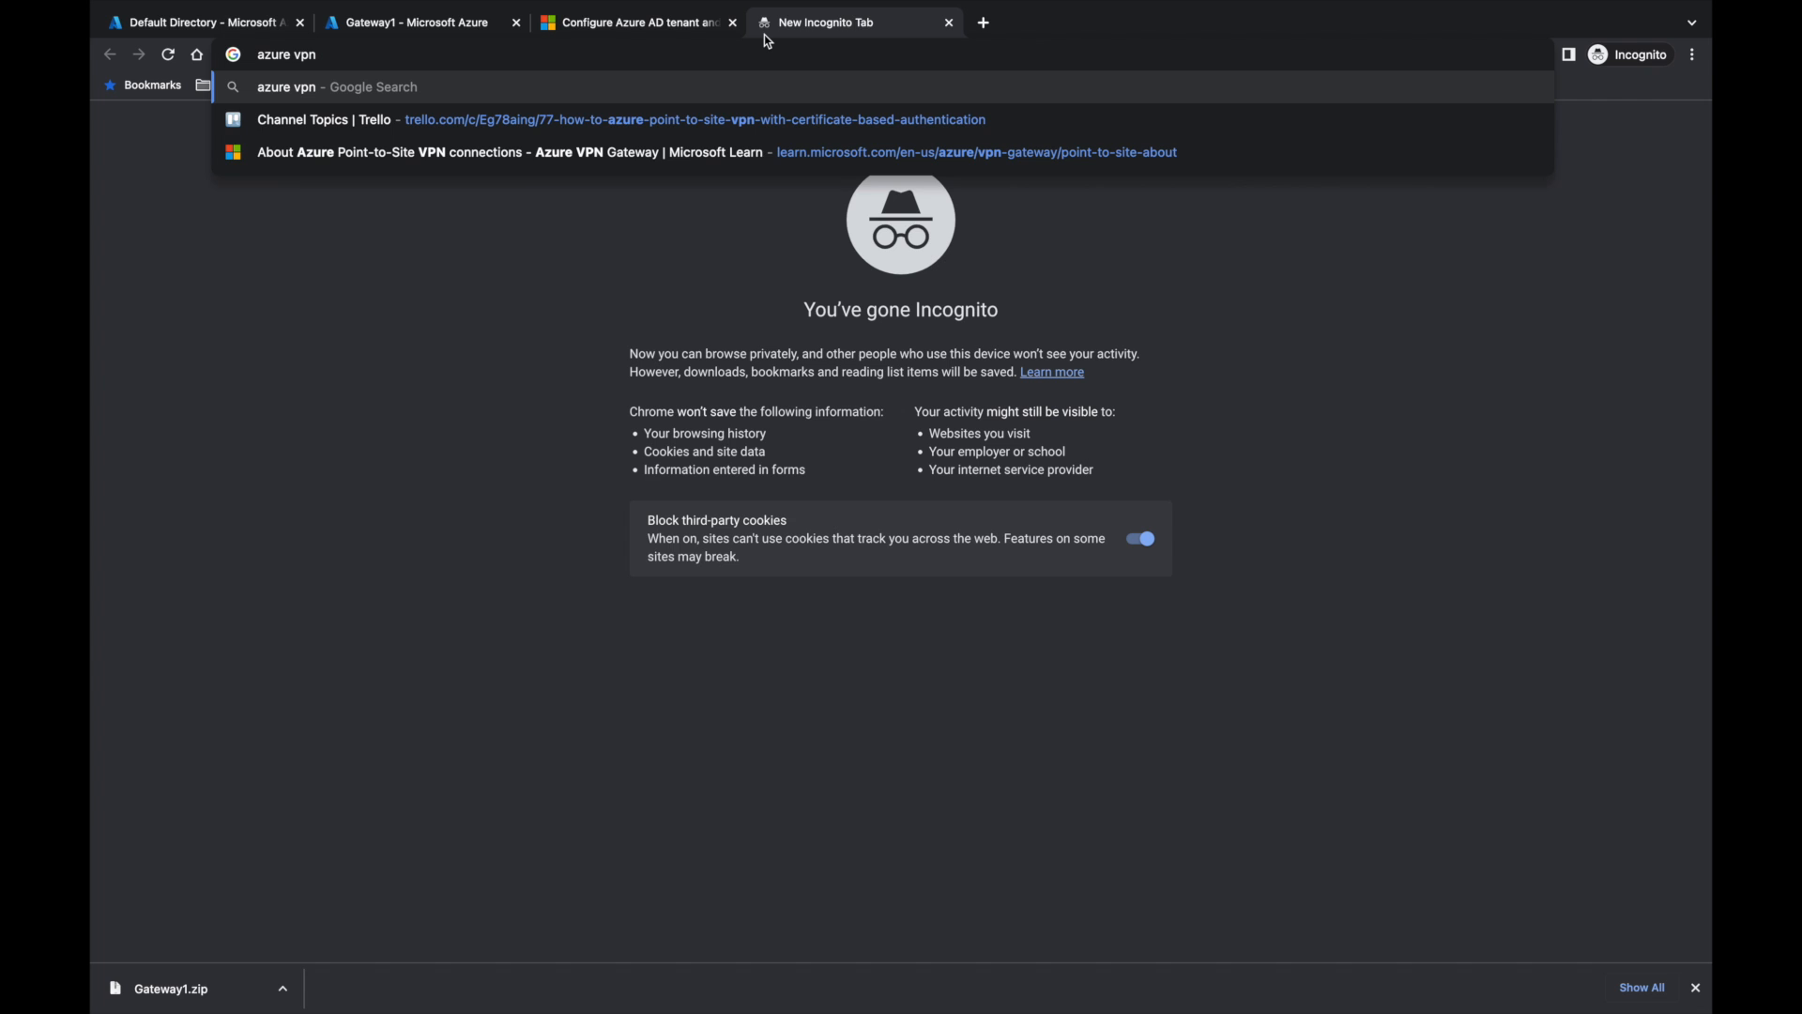
{"action": "type", "text": "downlo"}
{"action": "type", "text": "ad"}
{"action": "key", "text": "Return"}
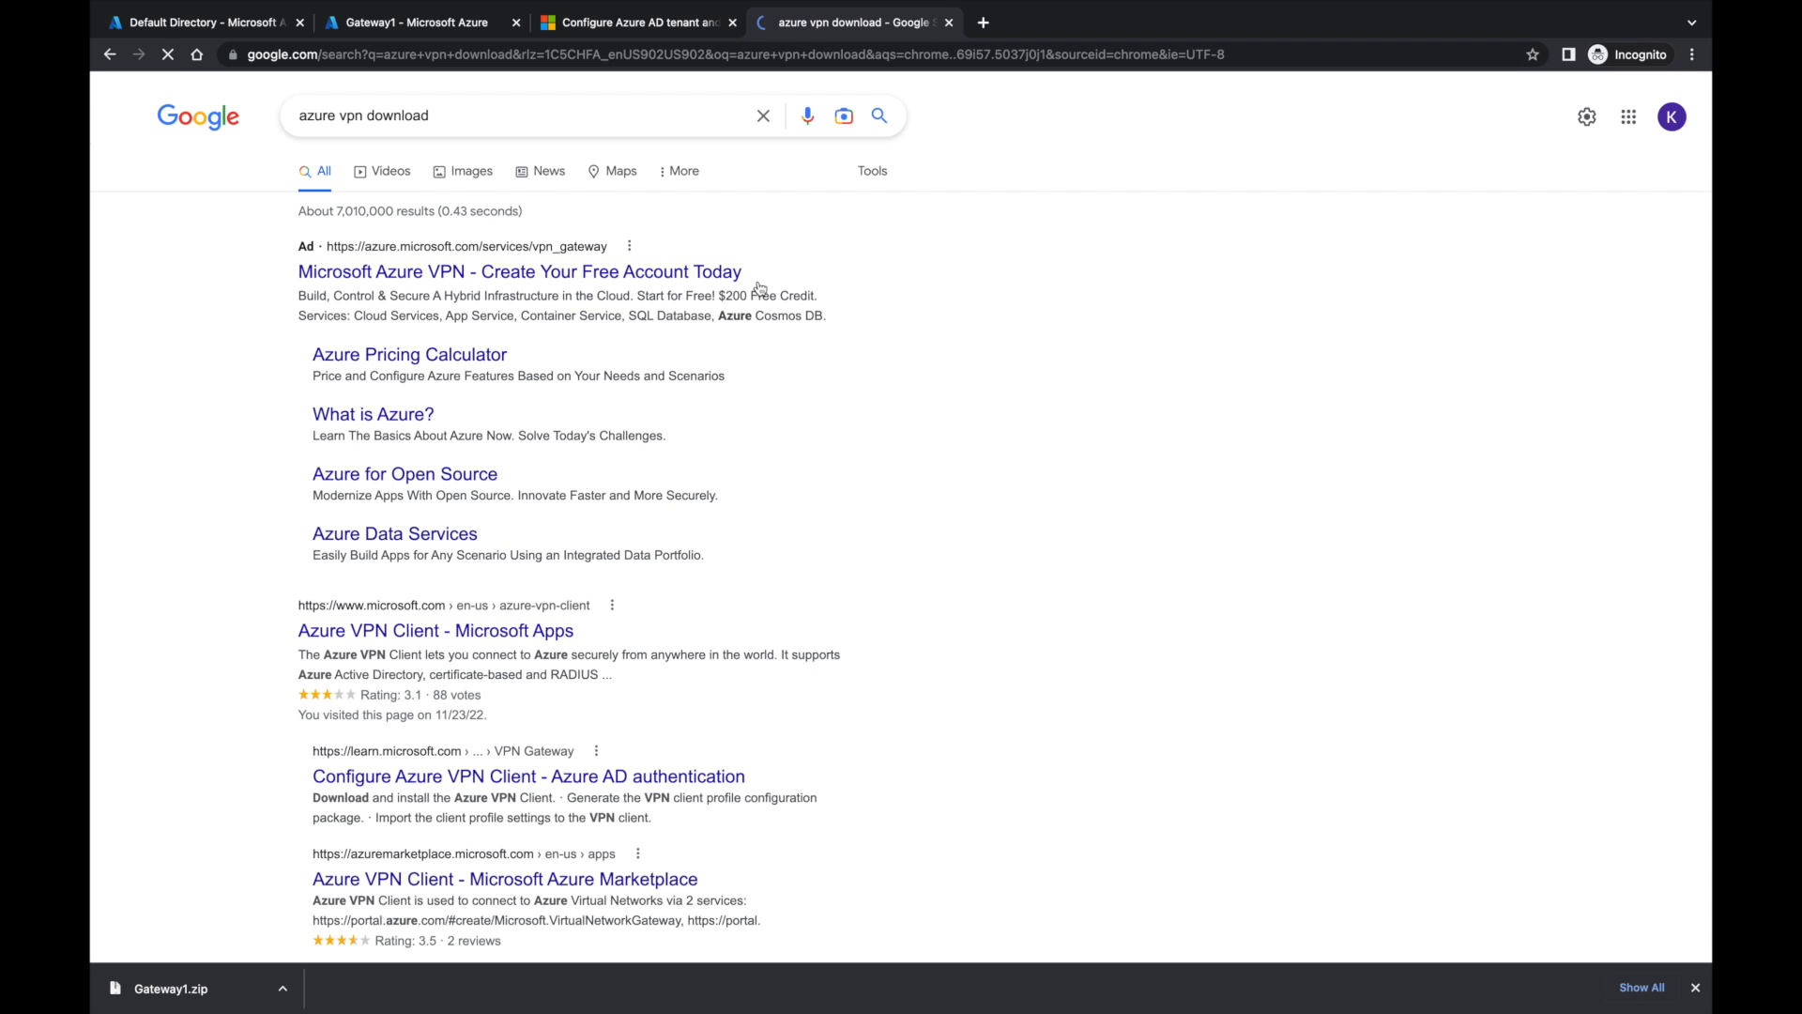
{"action": "scroll", "coordinate": [587, 463], "scroll_direction": "down", "scroll_amount": 2}
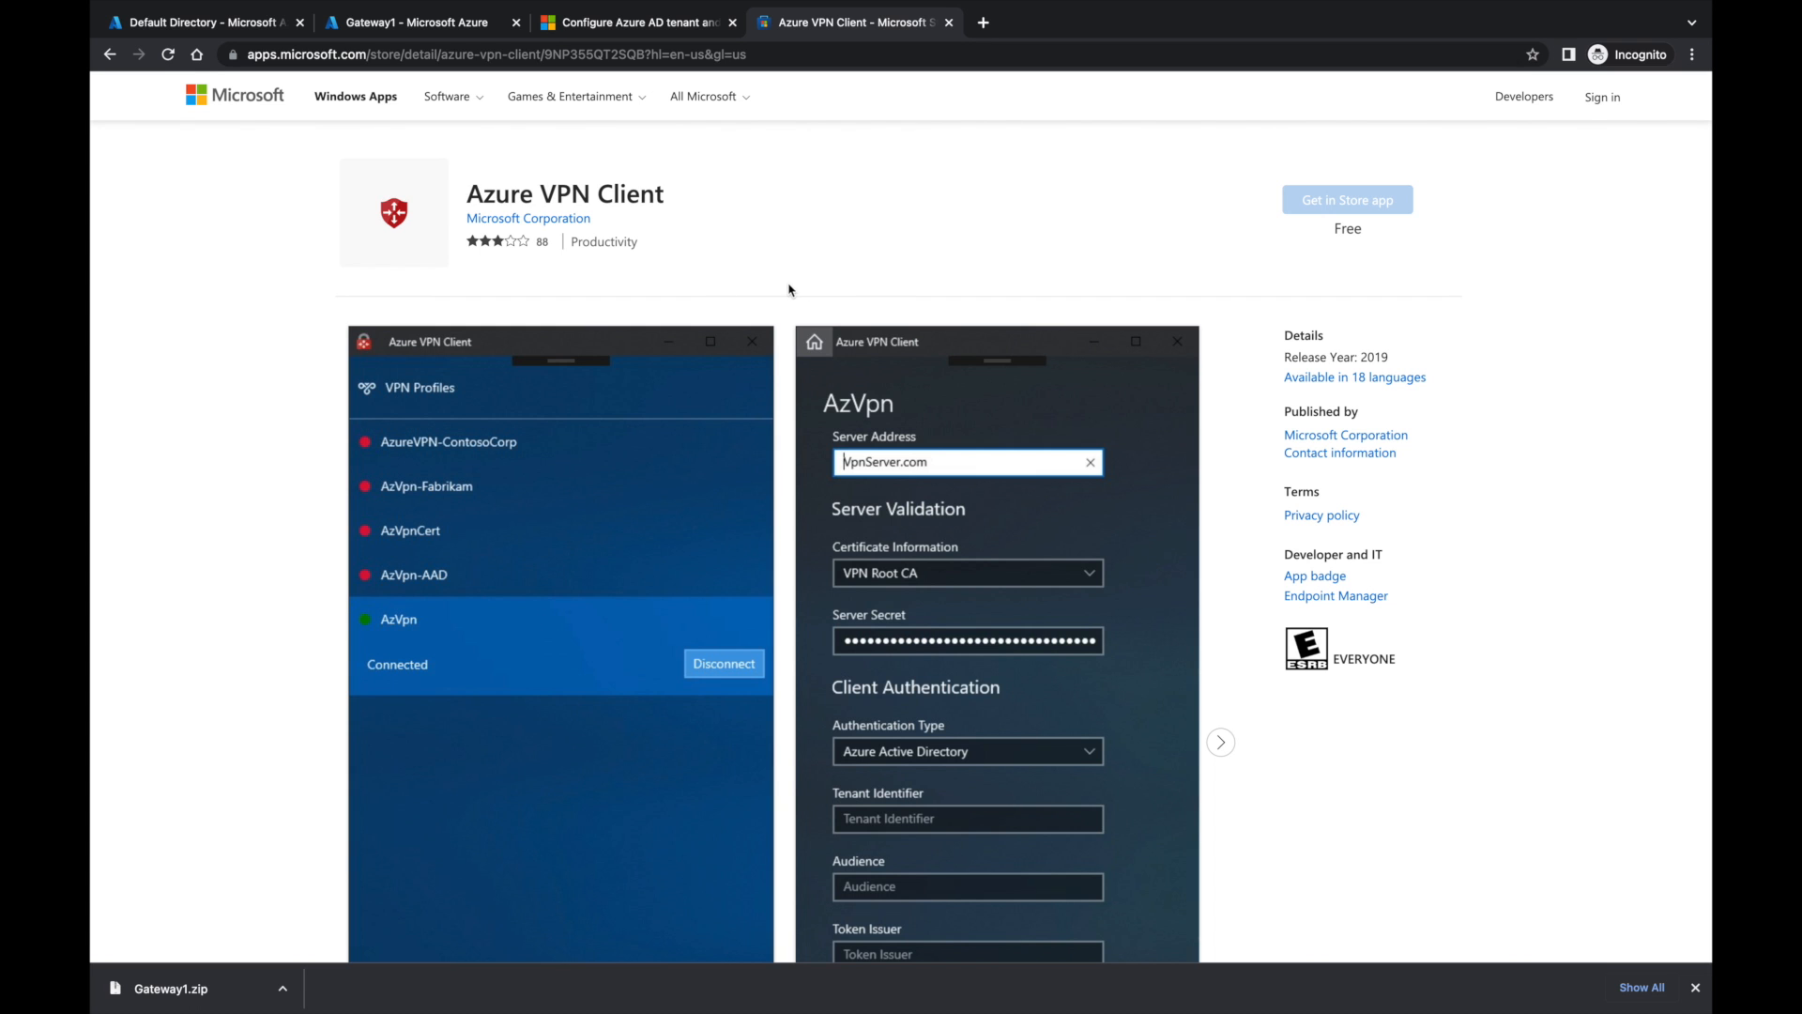
{"action": "scroll", "coordinate": [781, 291], "scroll_direction": "down", "scroll_amount": 2}
{"action": "scroll", "coordinate": [781, 291], "scroll_direction": "up", "scroll_amount": 2}
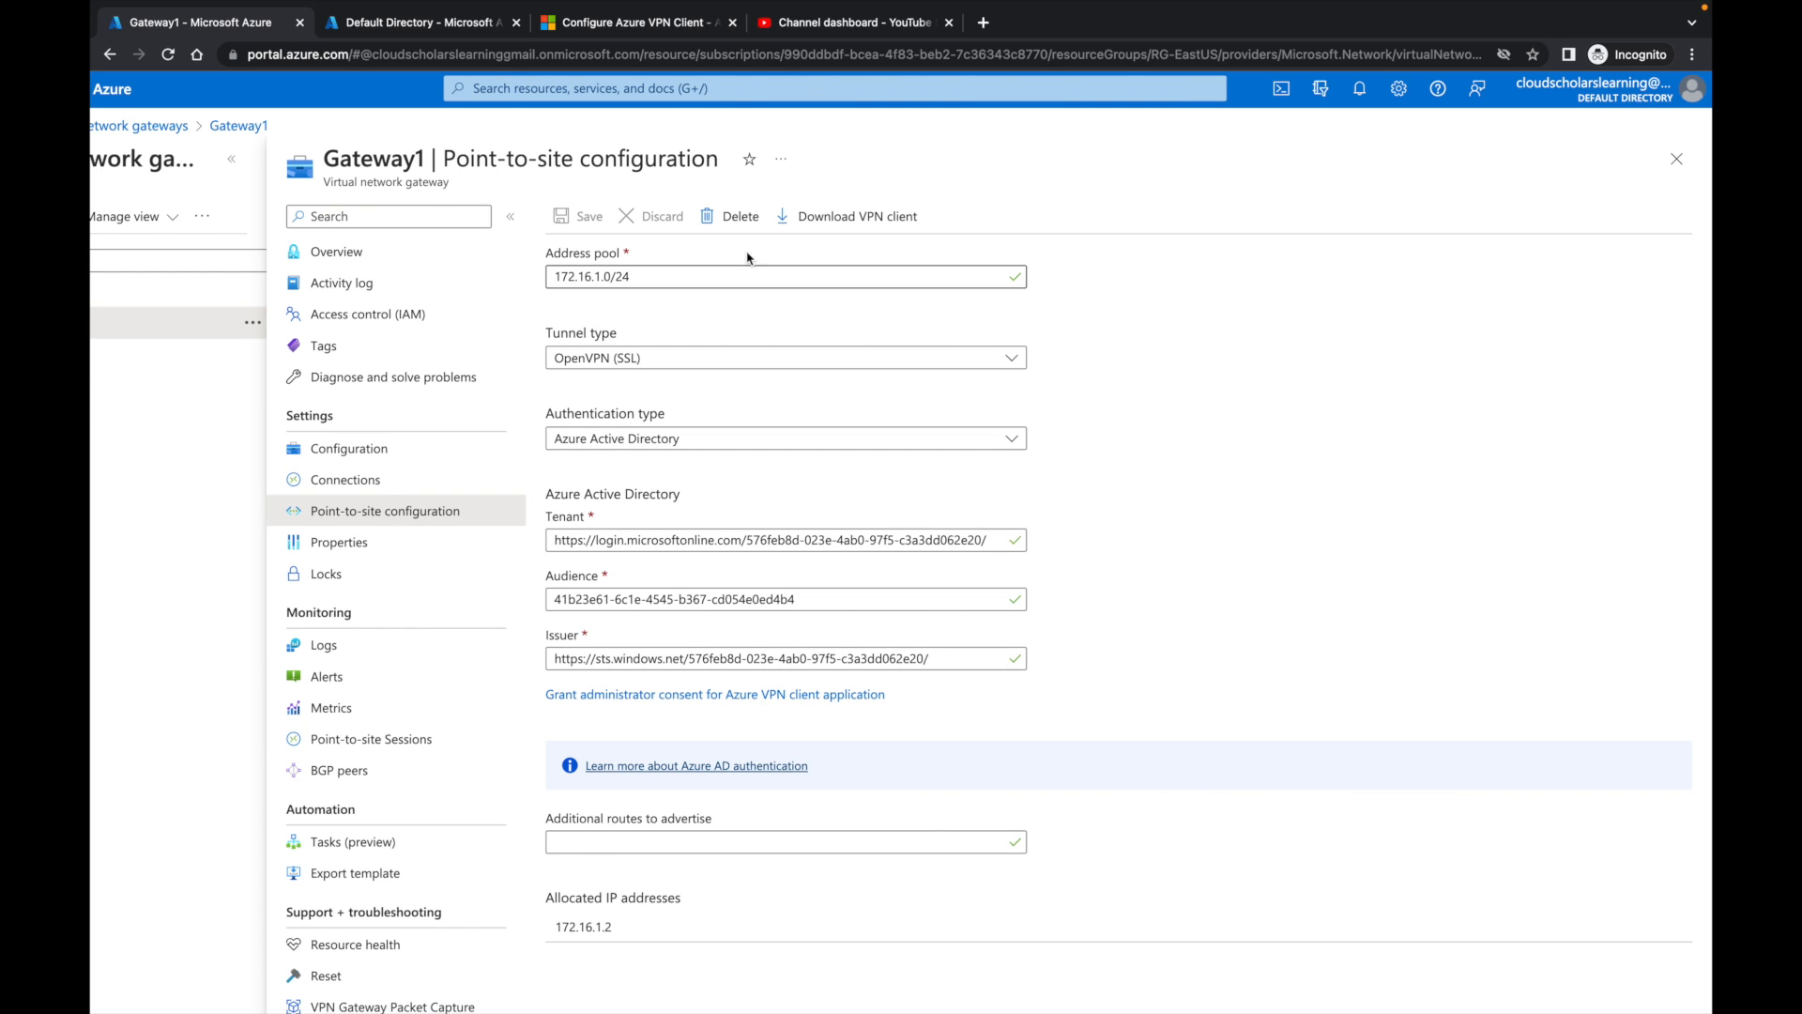
- Scroll through the Tenant, Audience and Issuer values and compare them with the Learn guidance
{"action": "scroll", "coordinate": [565, 255], "scroll_direction": "up", "scroll_amount": 5}
{"action": "scroll", "coordinate": [844, 342], "scroll_direction": "down", "scroll_amount": 2}
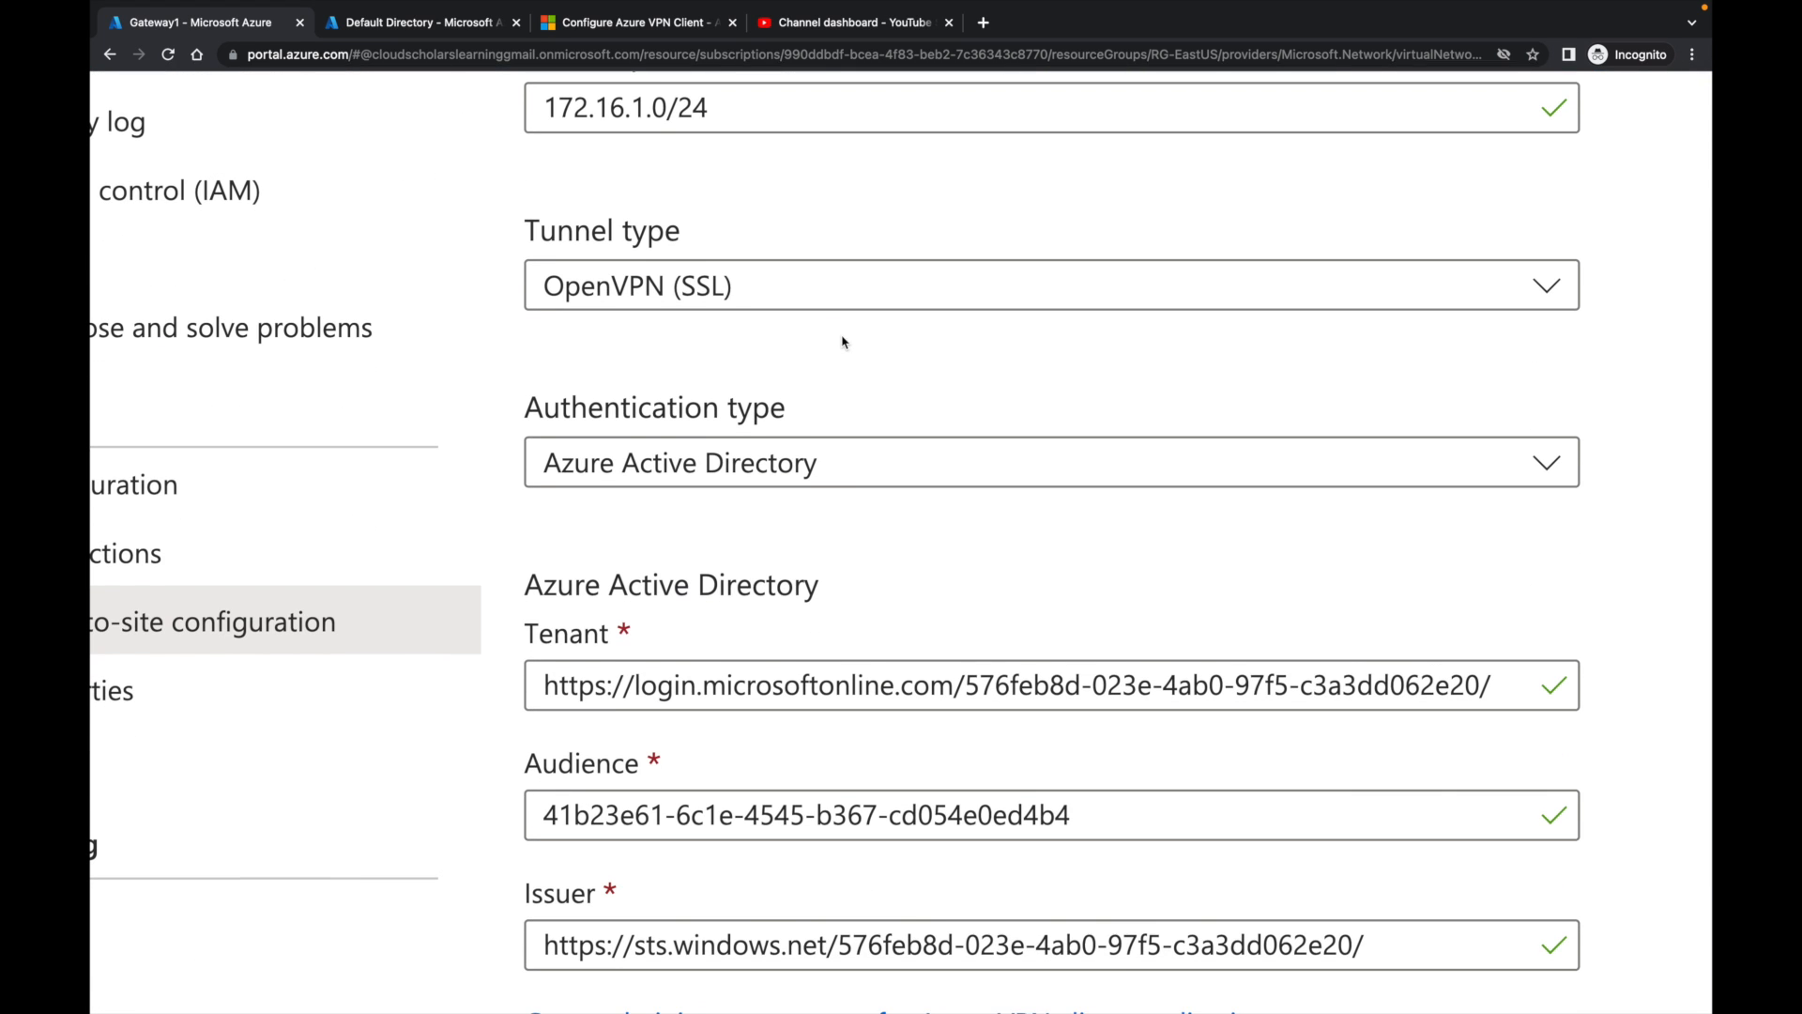
{"action": "scroll", "coordinate": [816, 596], "scroll_direction": "down", "scroll_amount": 1}
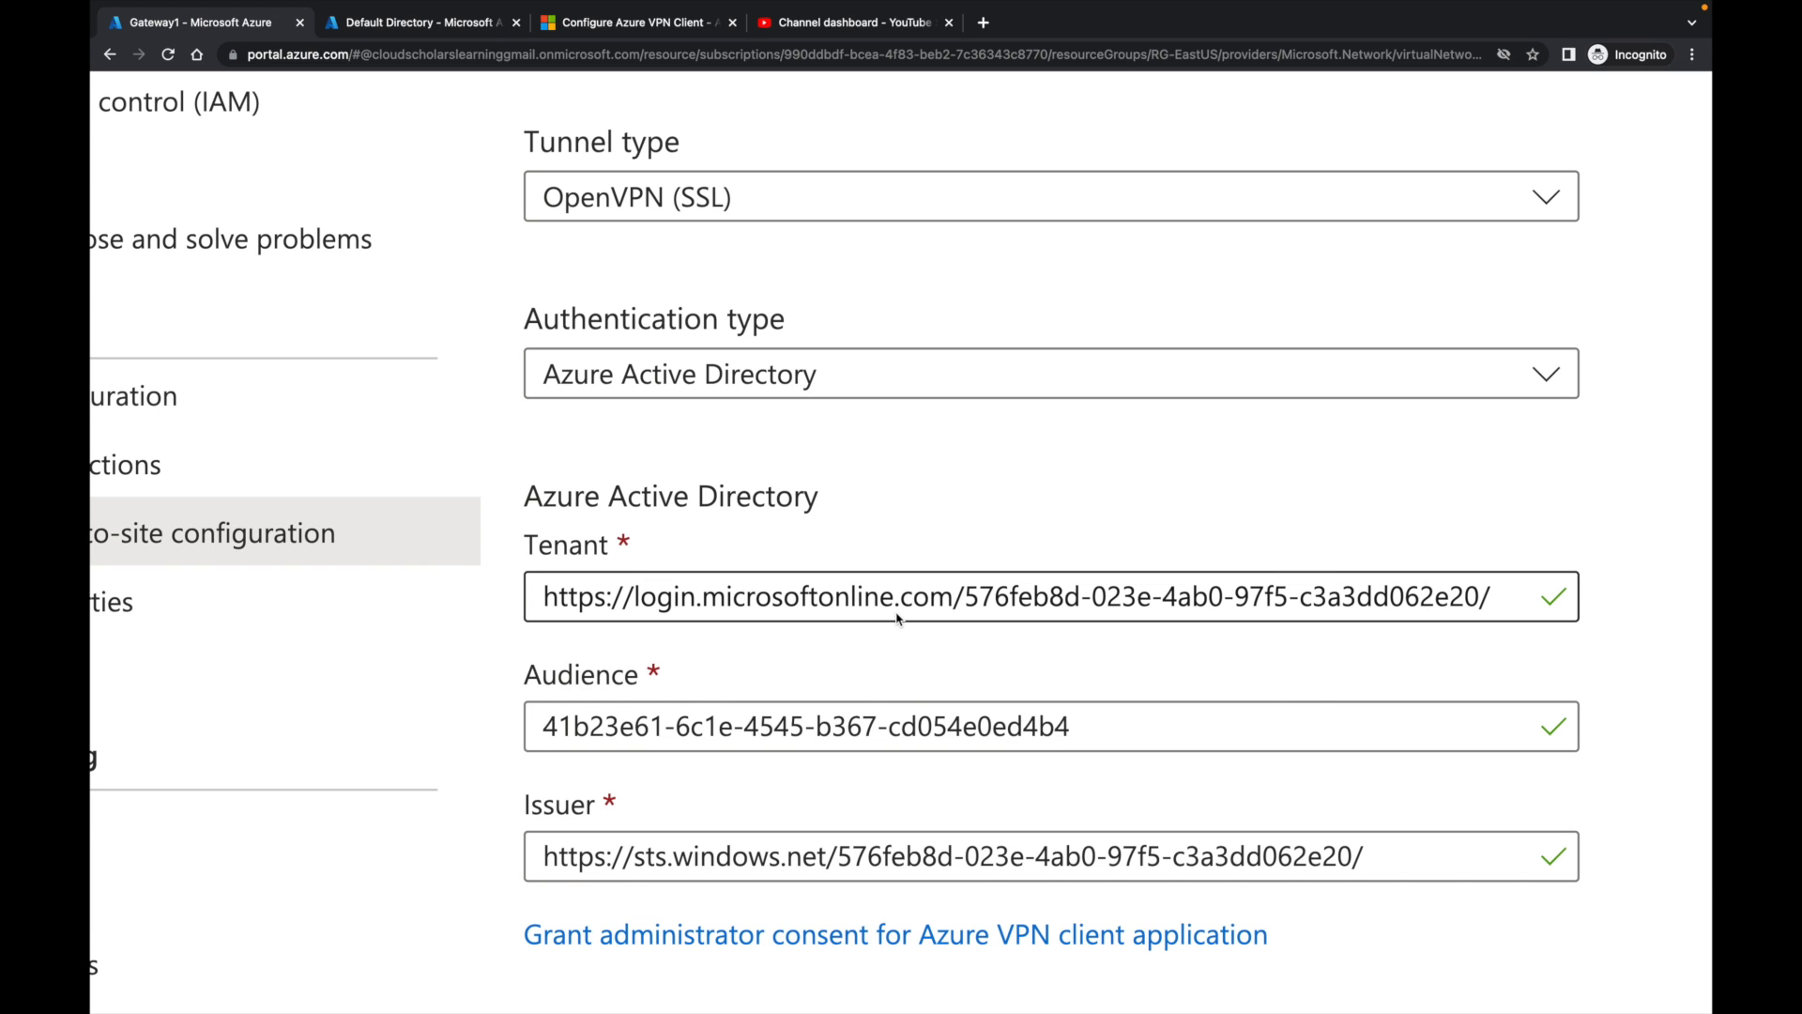
{"action": "scroll", "coordinate": [882, 614], "scroll_direction": "down", "scroll_amount": 1}
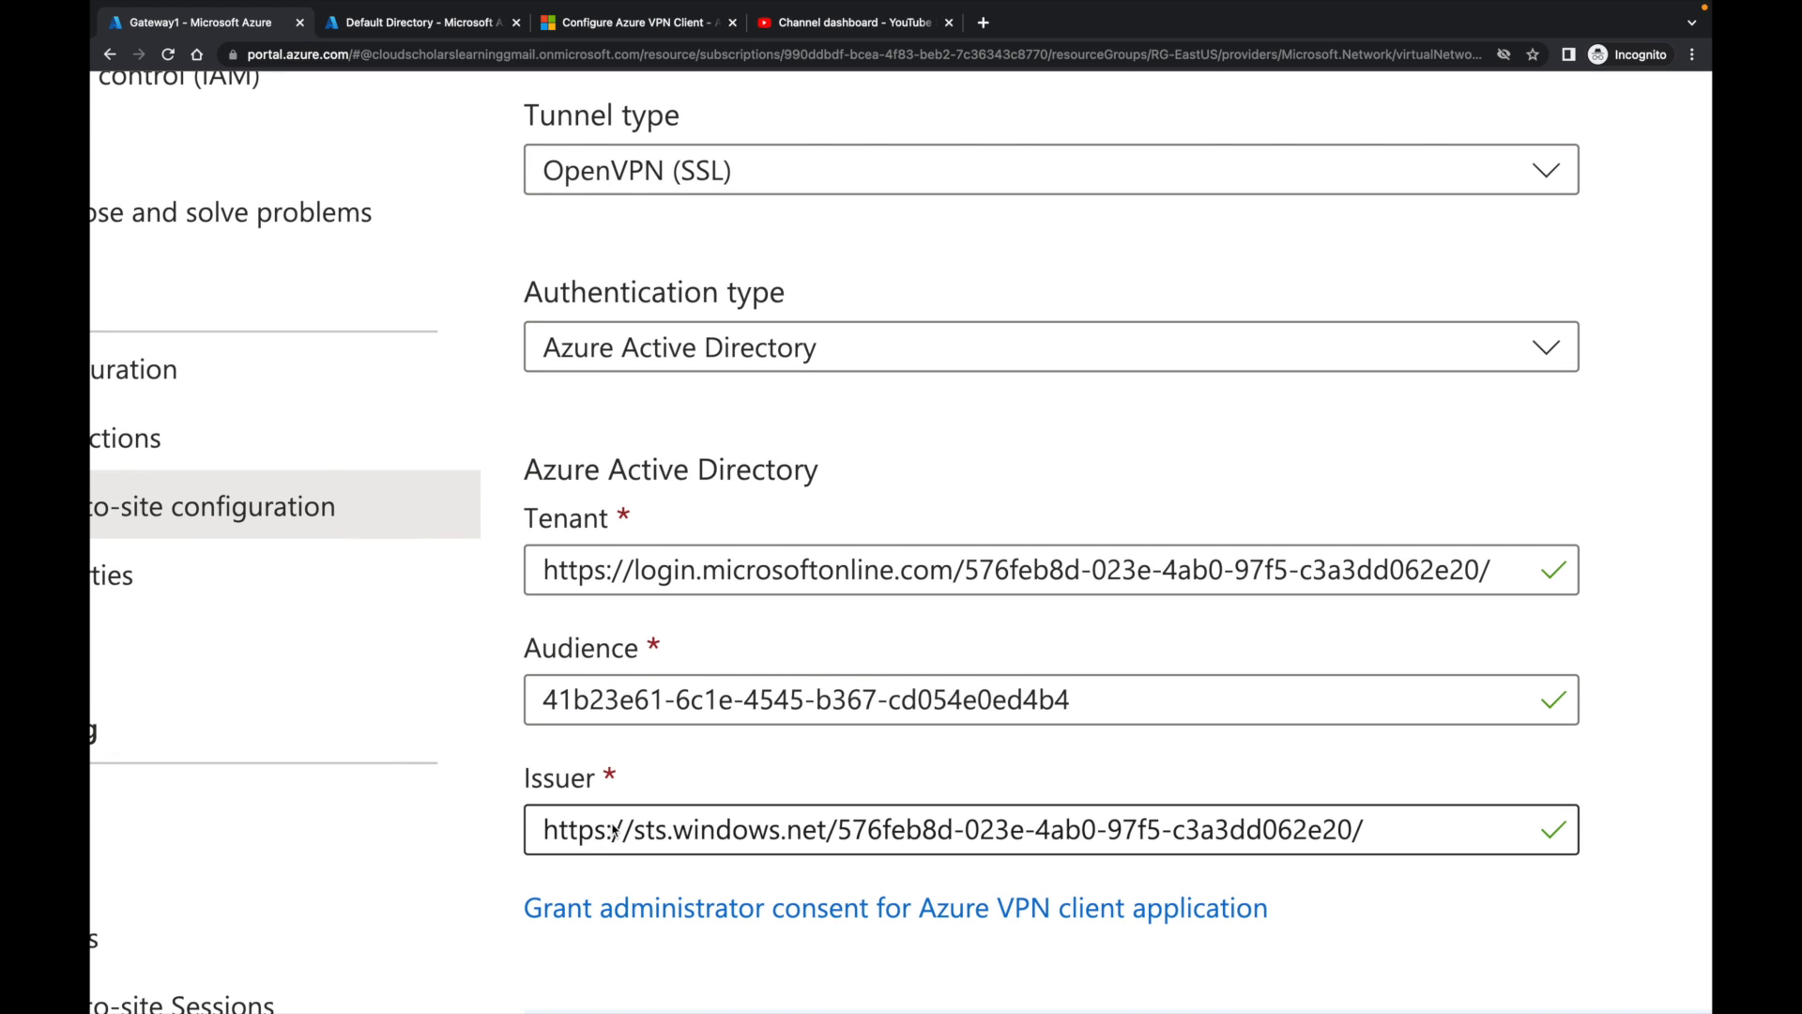
{"action": "scroll", "coordinate": [611, 828], "scroll_direction": "up", "scroll_amount": 2}
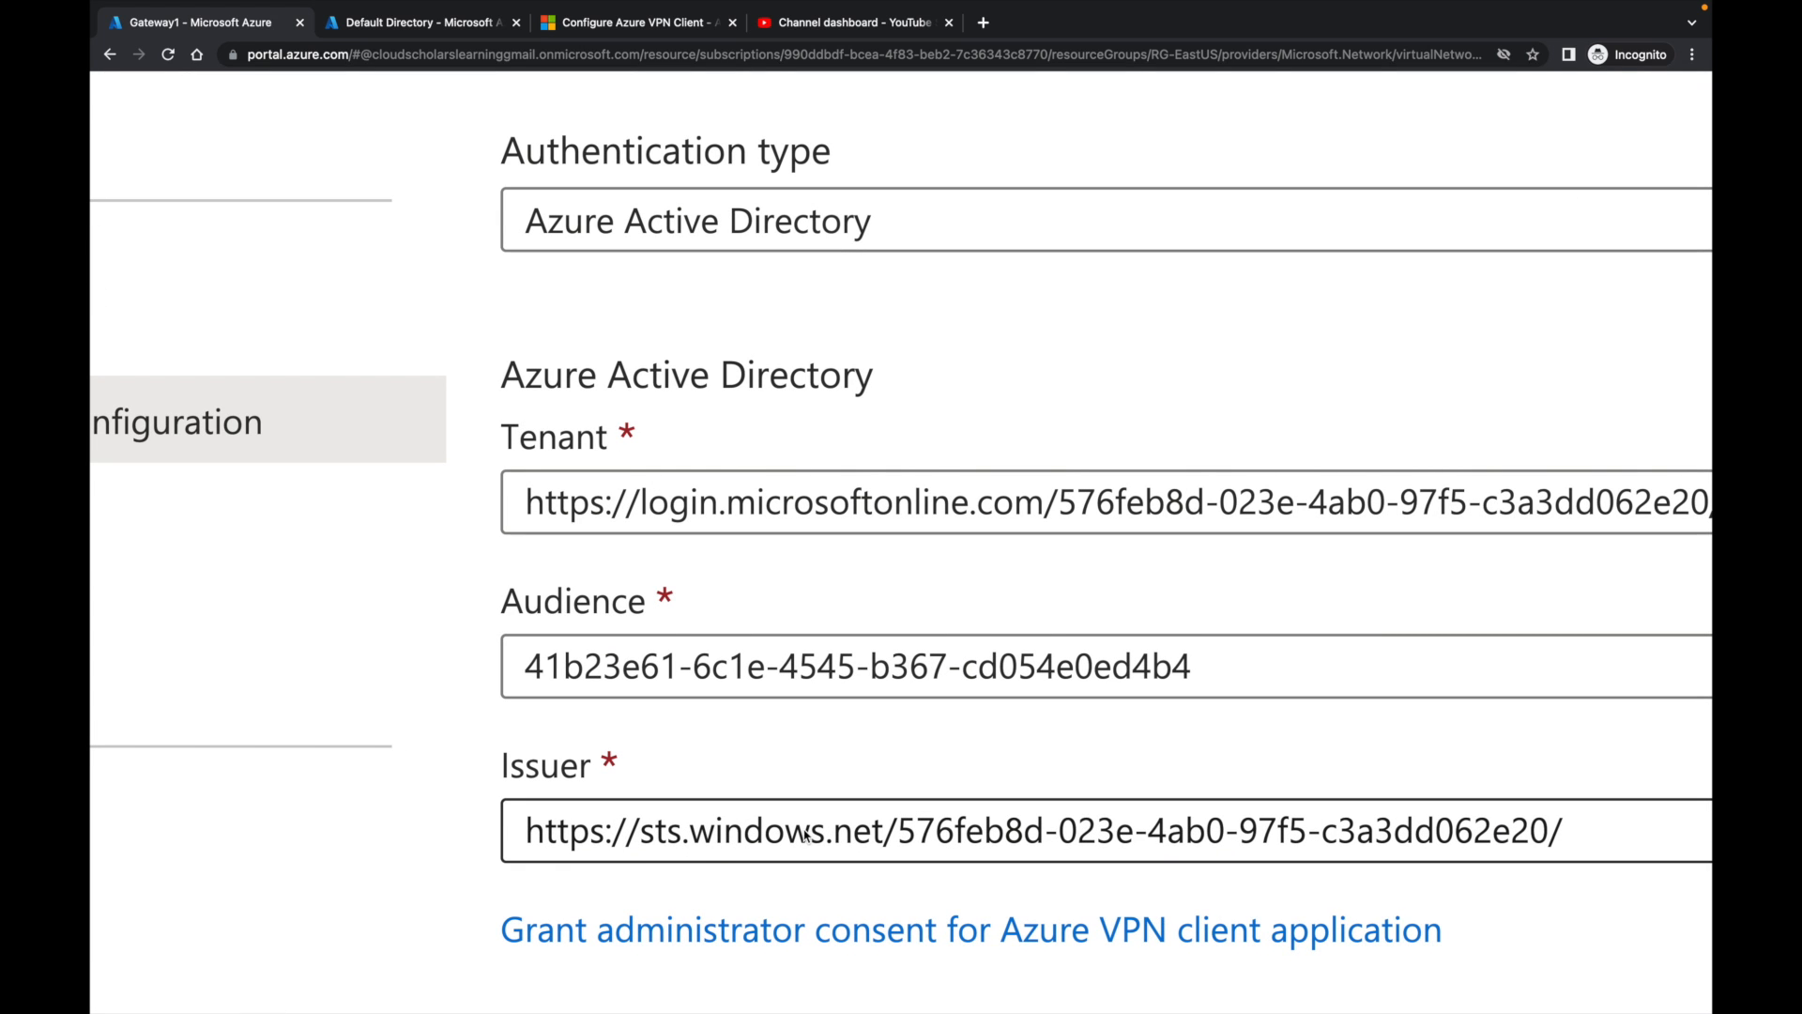
{"action": "scroll", "coordinate": [805, 834], "scroll_direction": "down", "scroll_amount": 2}
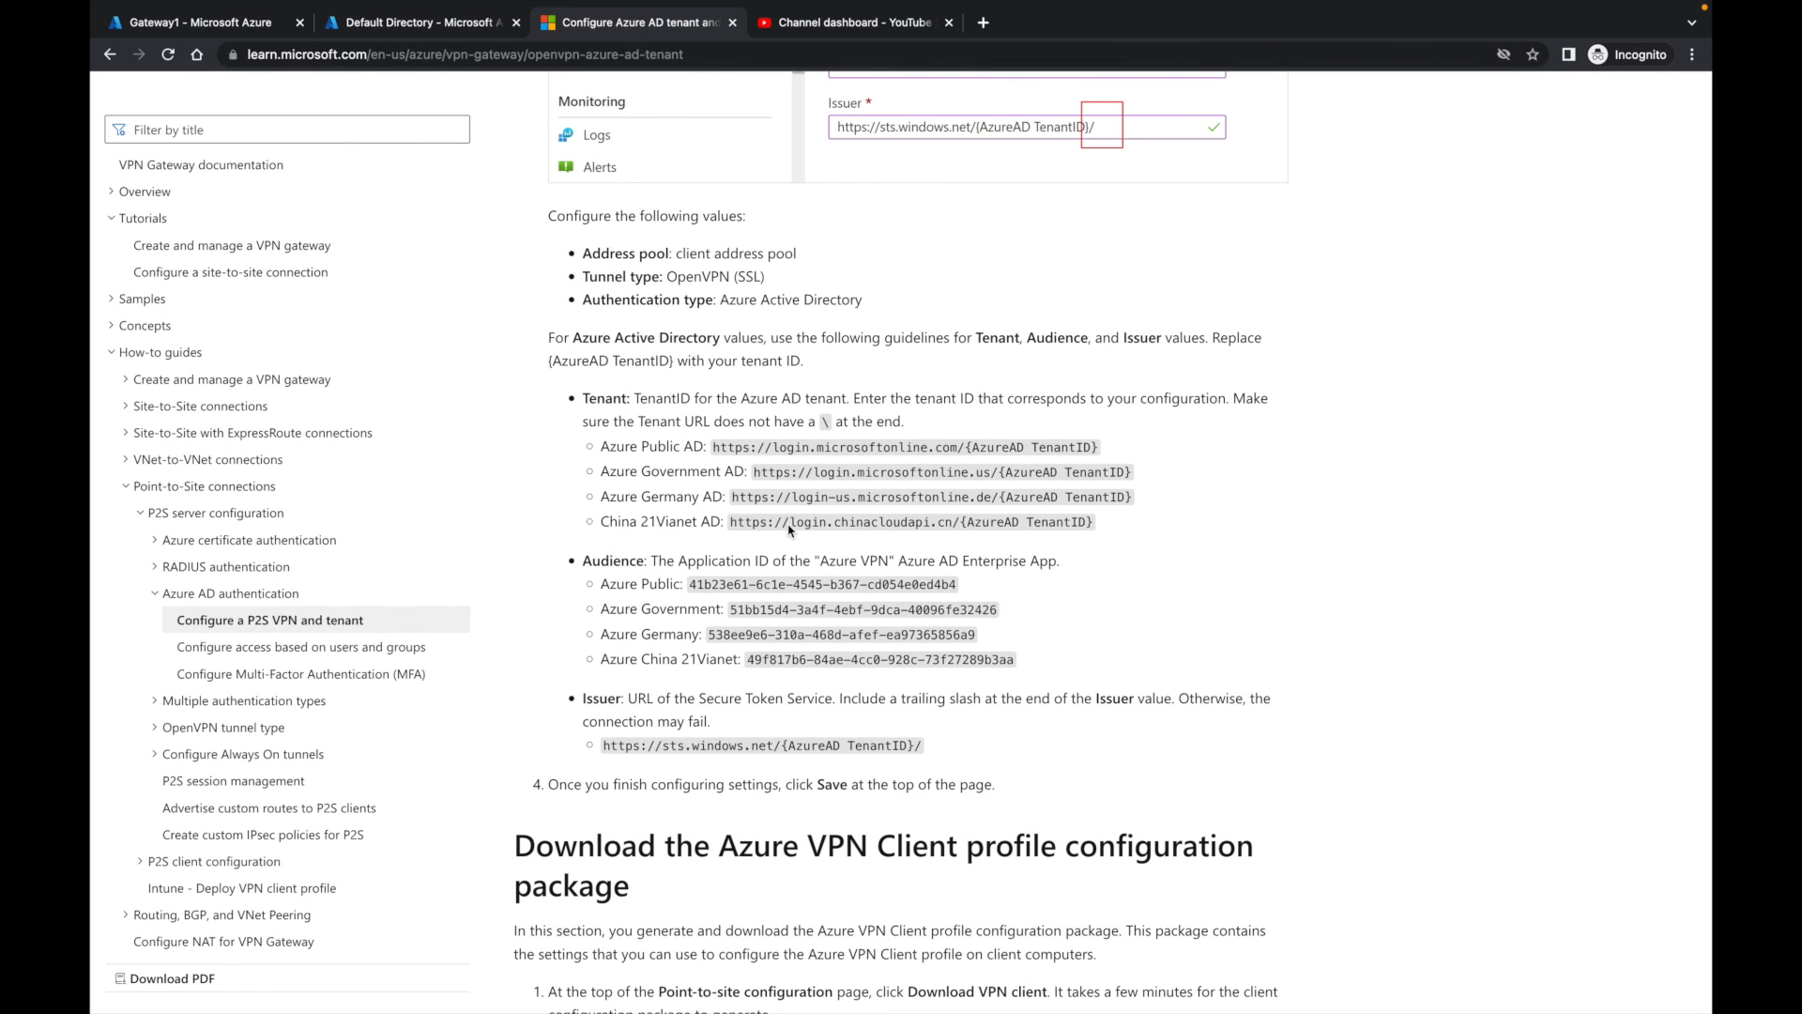
- Scroll up the Learn docs to the Windows Azure VPN Client Azure AD authentication article
{"action": "scroll", "coordinate": [788, 530], "scroll_direction": "up", "scroll_amount": 3}
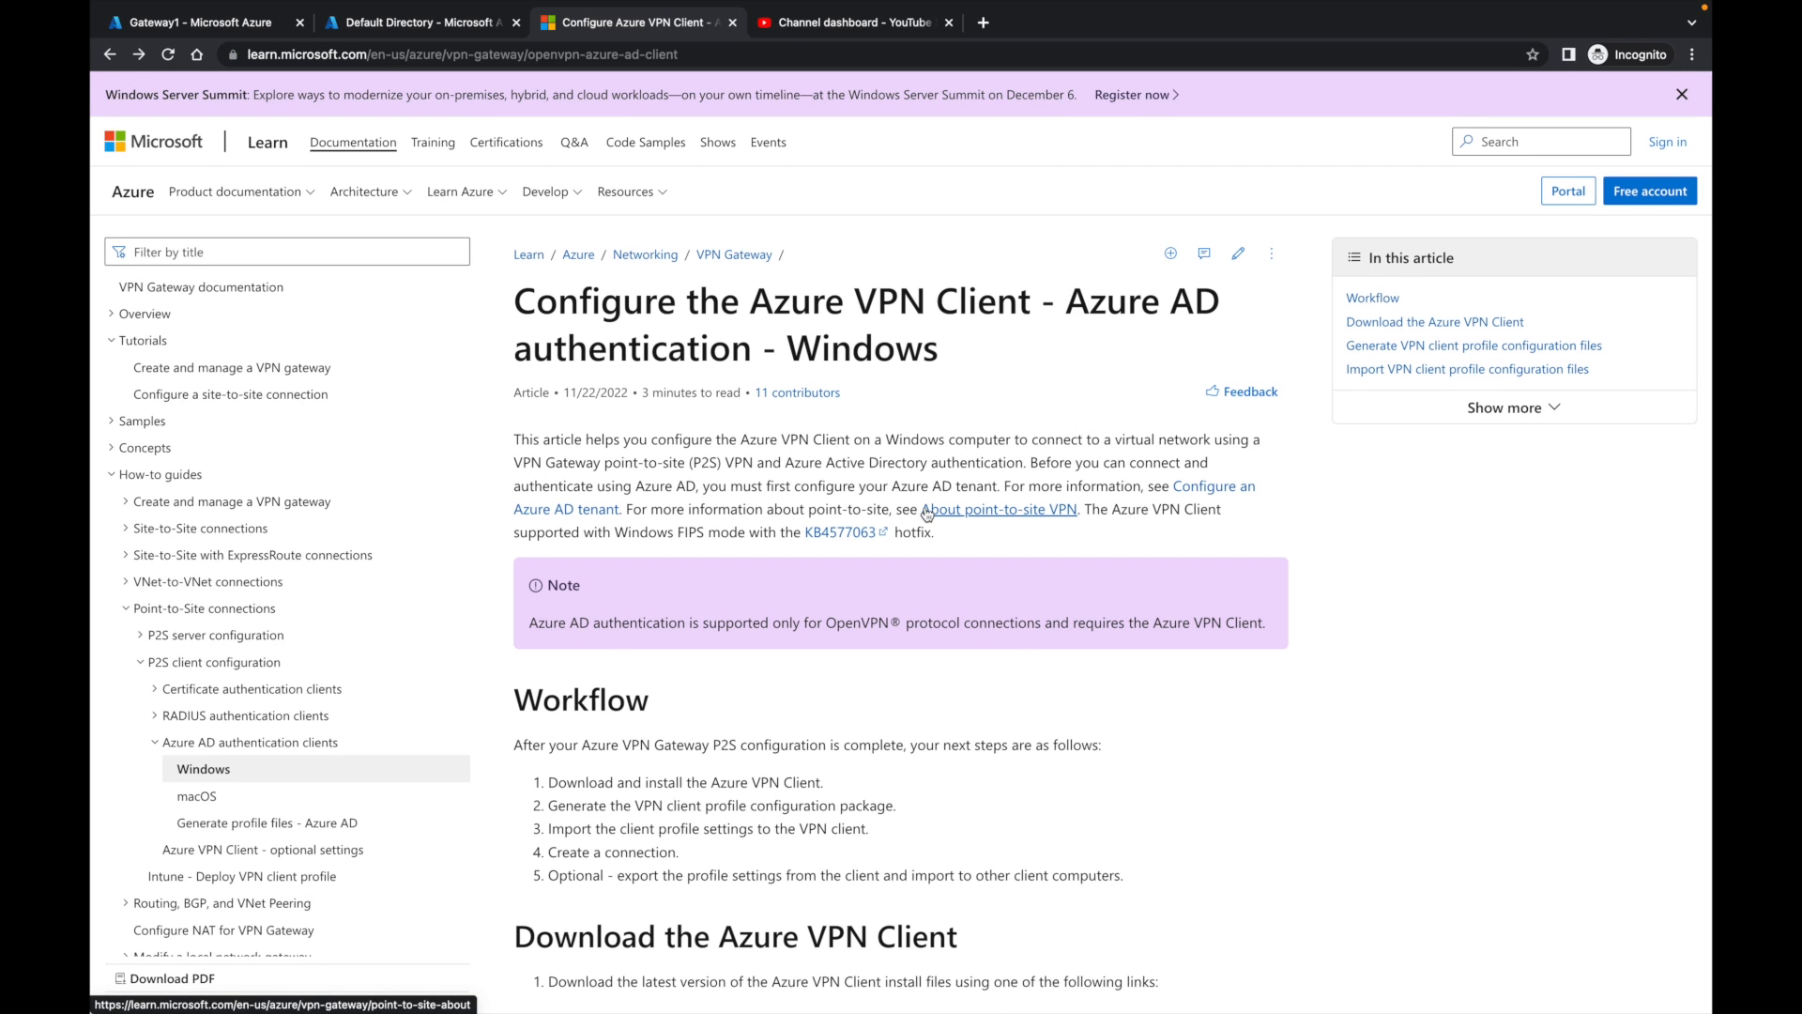
- Scroll through the Download and Import sections to the azurevpnconfig.xml import and profile-naming instructions
{"action": "scroll", "coordinate": [927, 514], "scroll_direction": "down", "scroll_amount": 5}
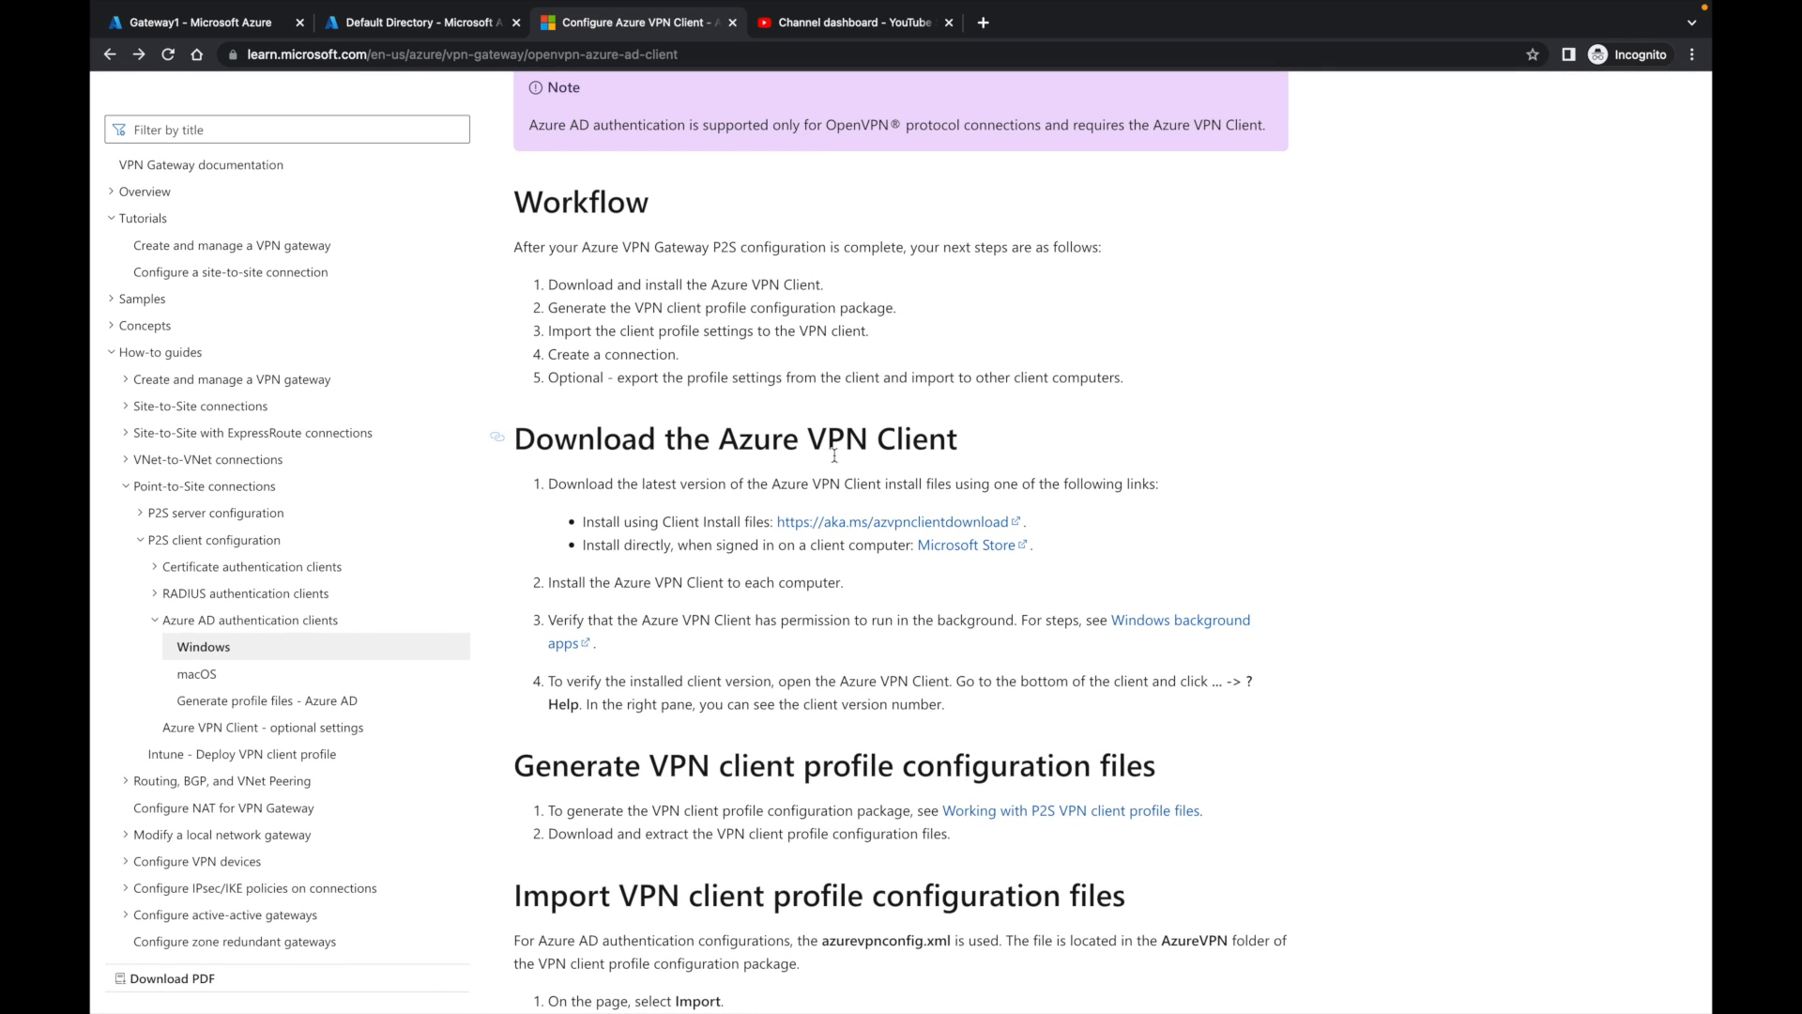
{"action": "scroll", "coordinate": [862, 467], "scroll_direction": "down", "scroll_amount": 3}
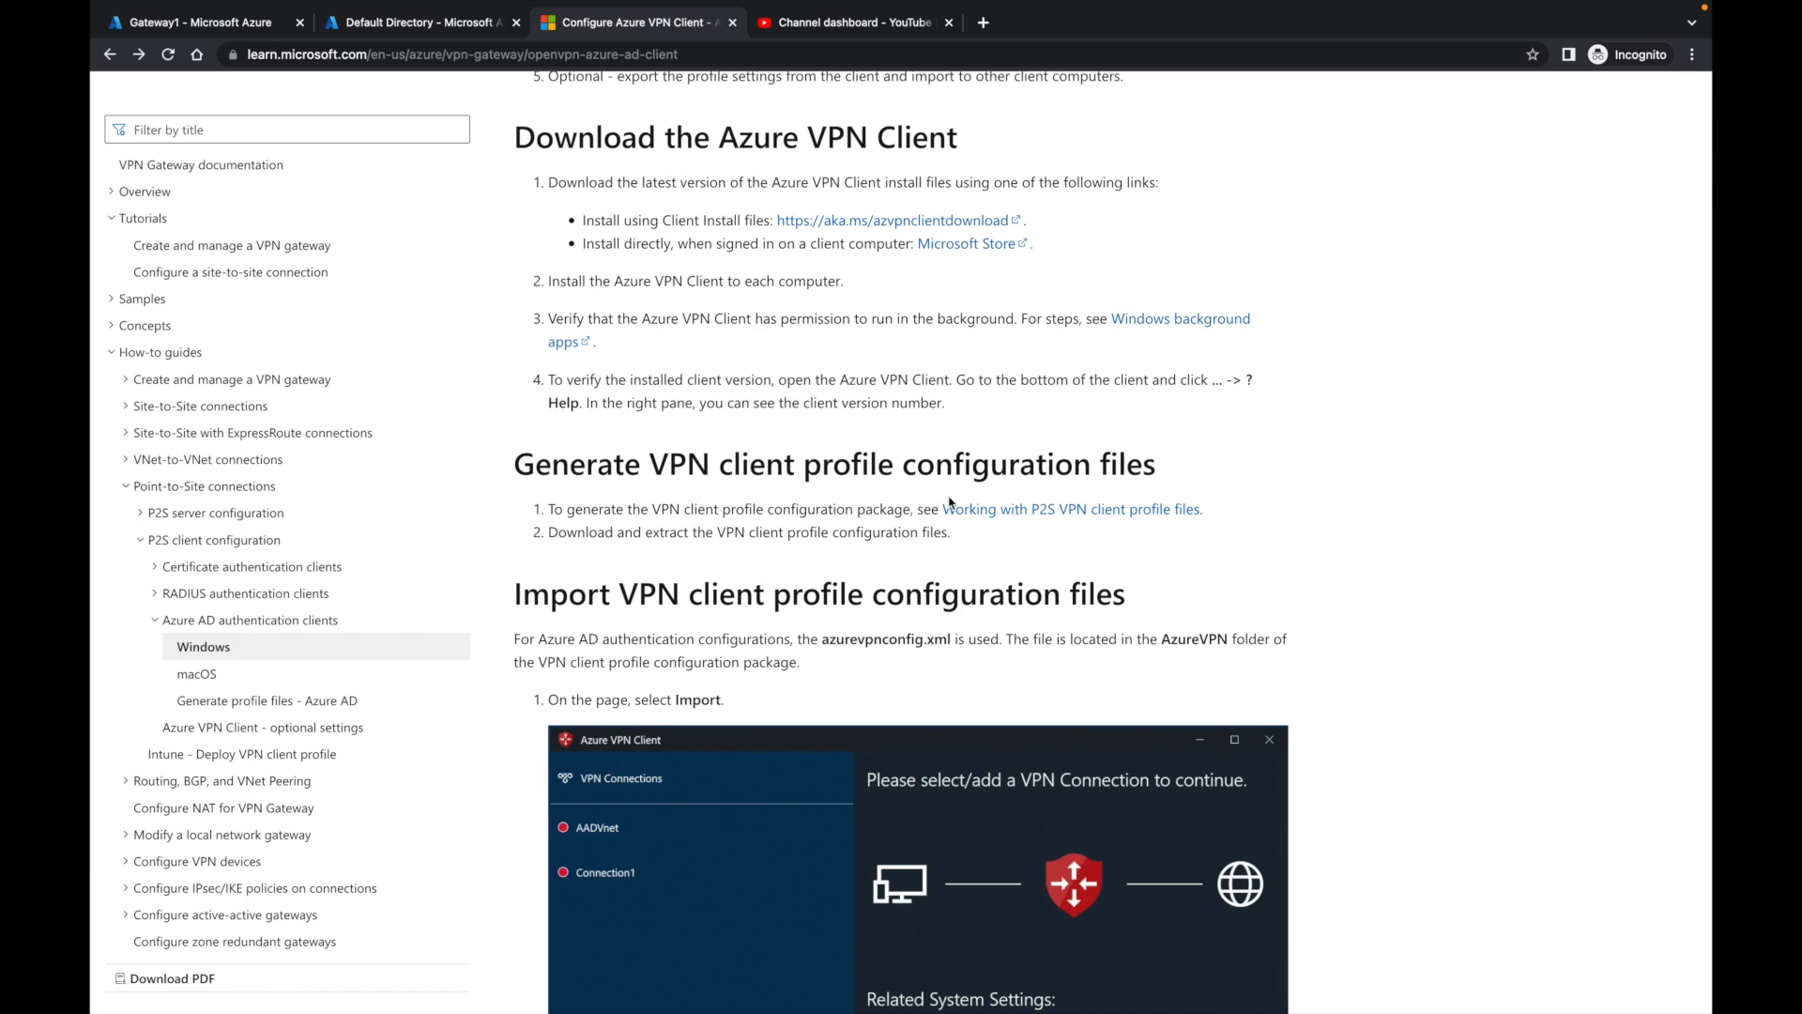
{"action": "scroll", "coordinate": [950, 502], "scroll_direction": "down", "scroll_amount": 1}
{"action": "scroll", "coordinate": [818, 493], "scroll_direction": "down", "scroll_amount": 1}
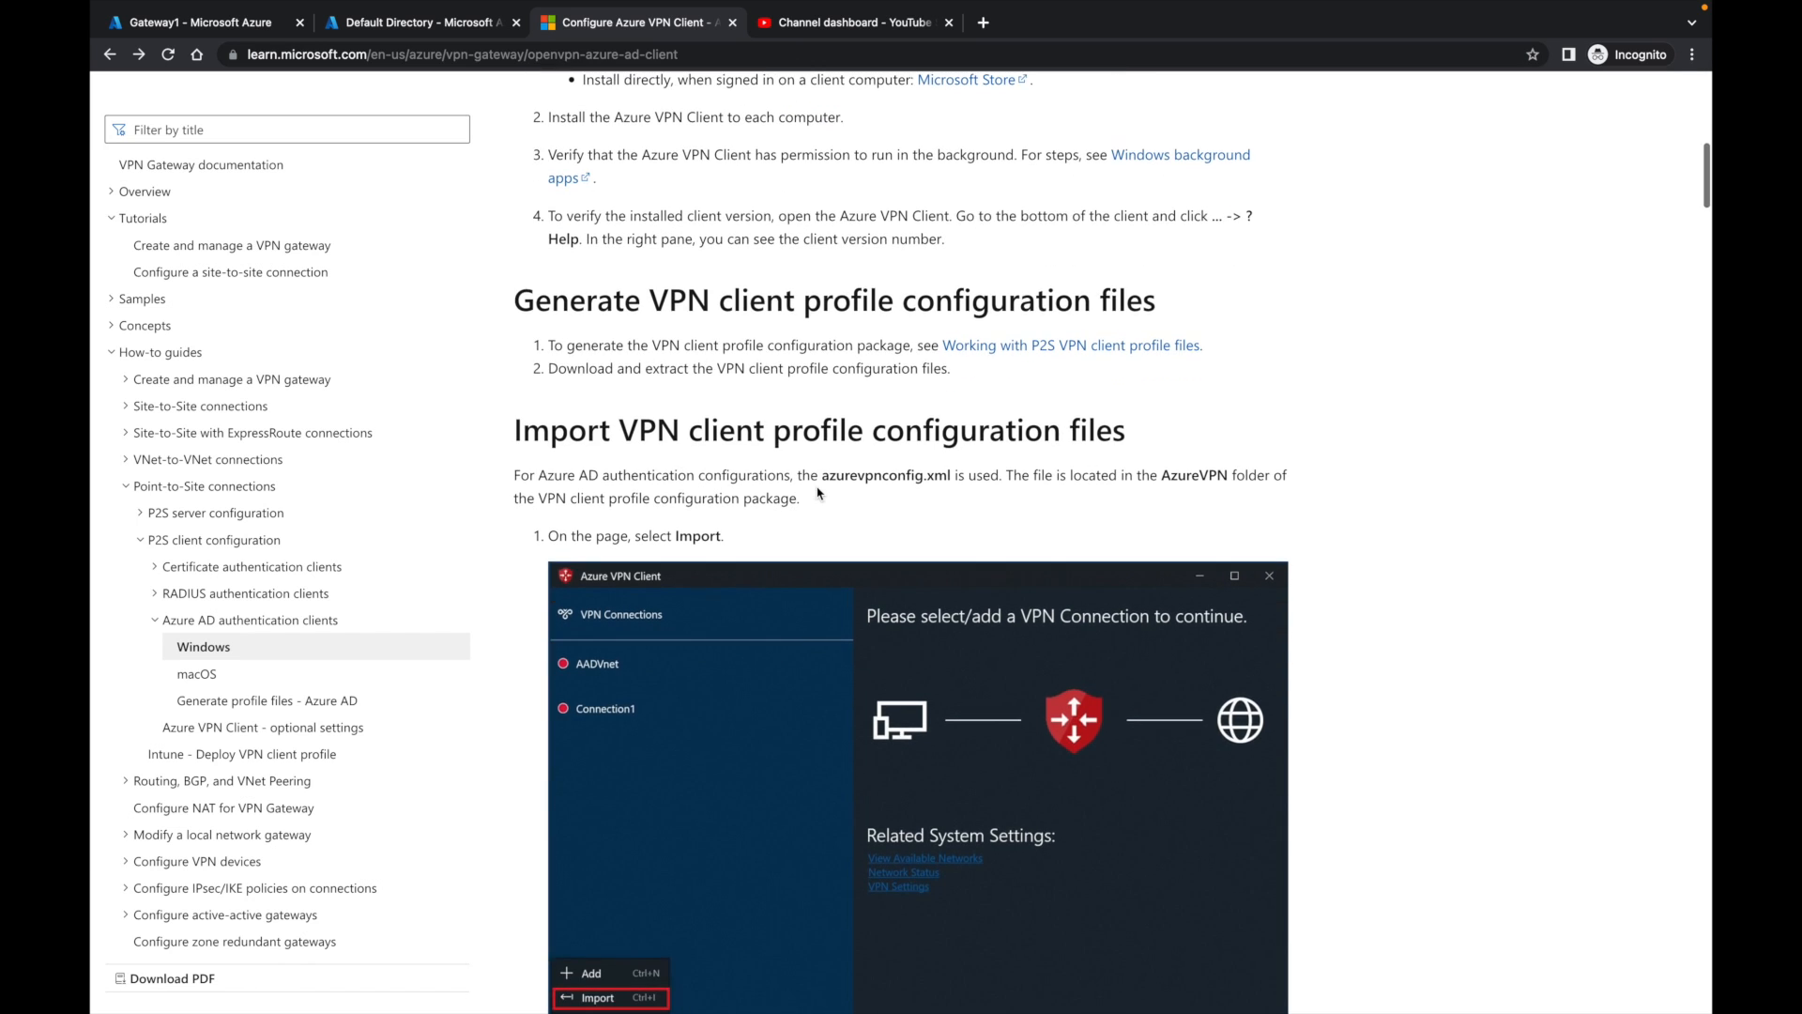
{"action": "scroll", "coordinate": [817, 493], "scroll_direction": "down", "scroll_amount": 1}
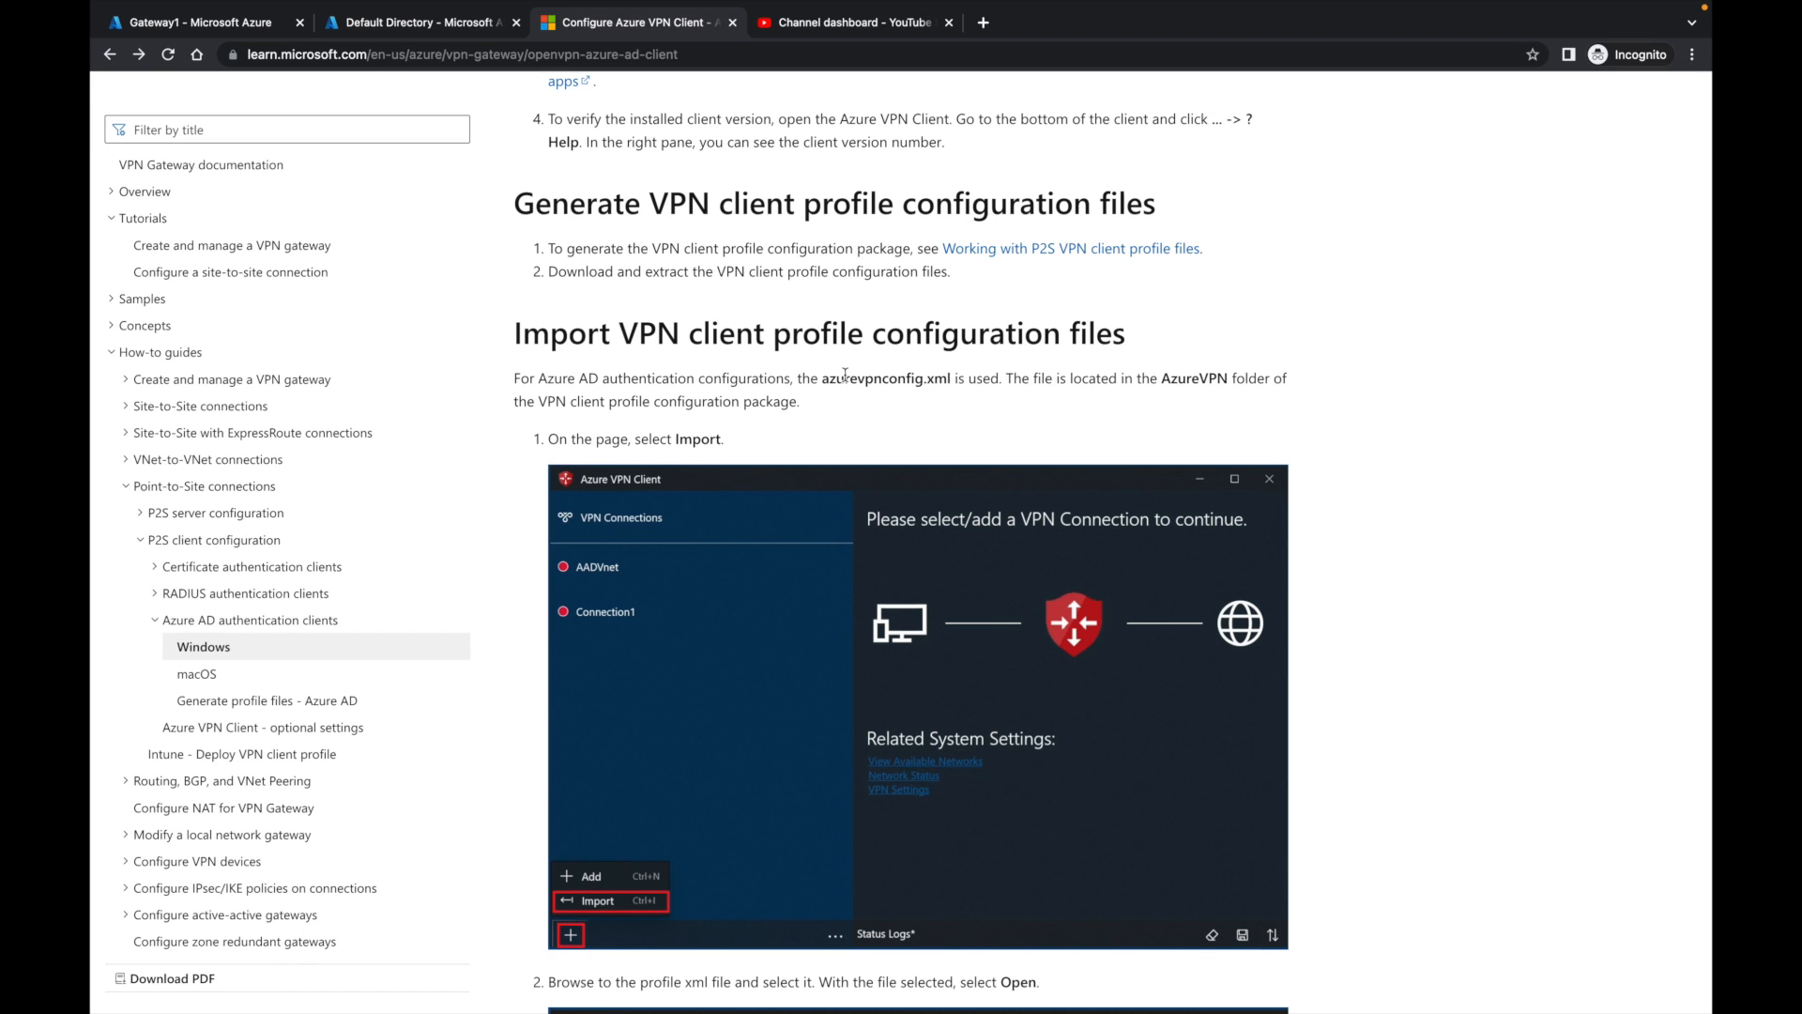
{"action": "scroll", "coordinate": [845, 374], "scroll_direction": "down", "scroll_amount": 2}
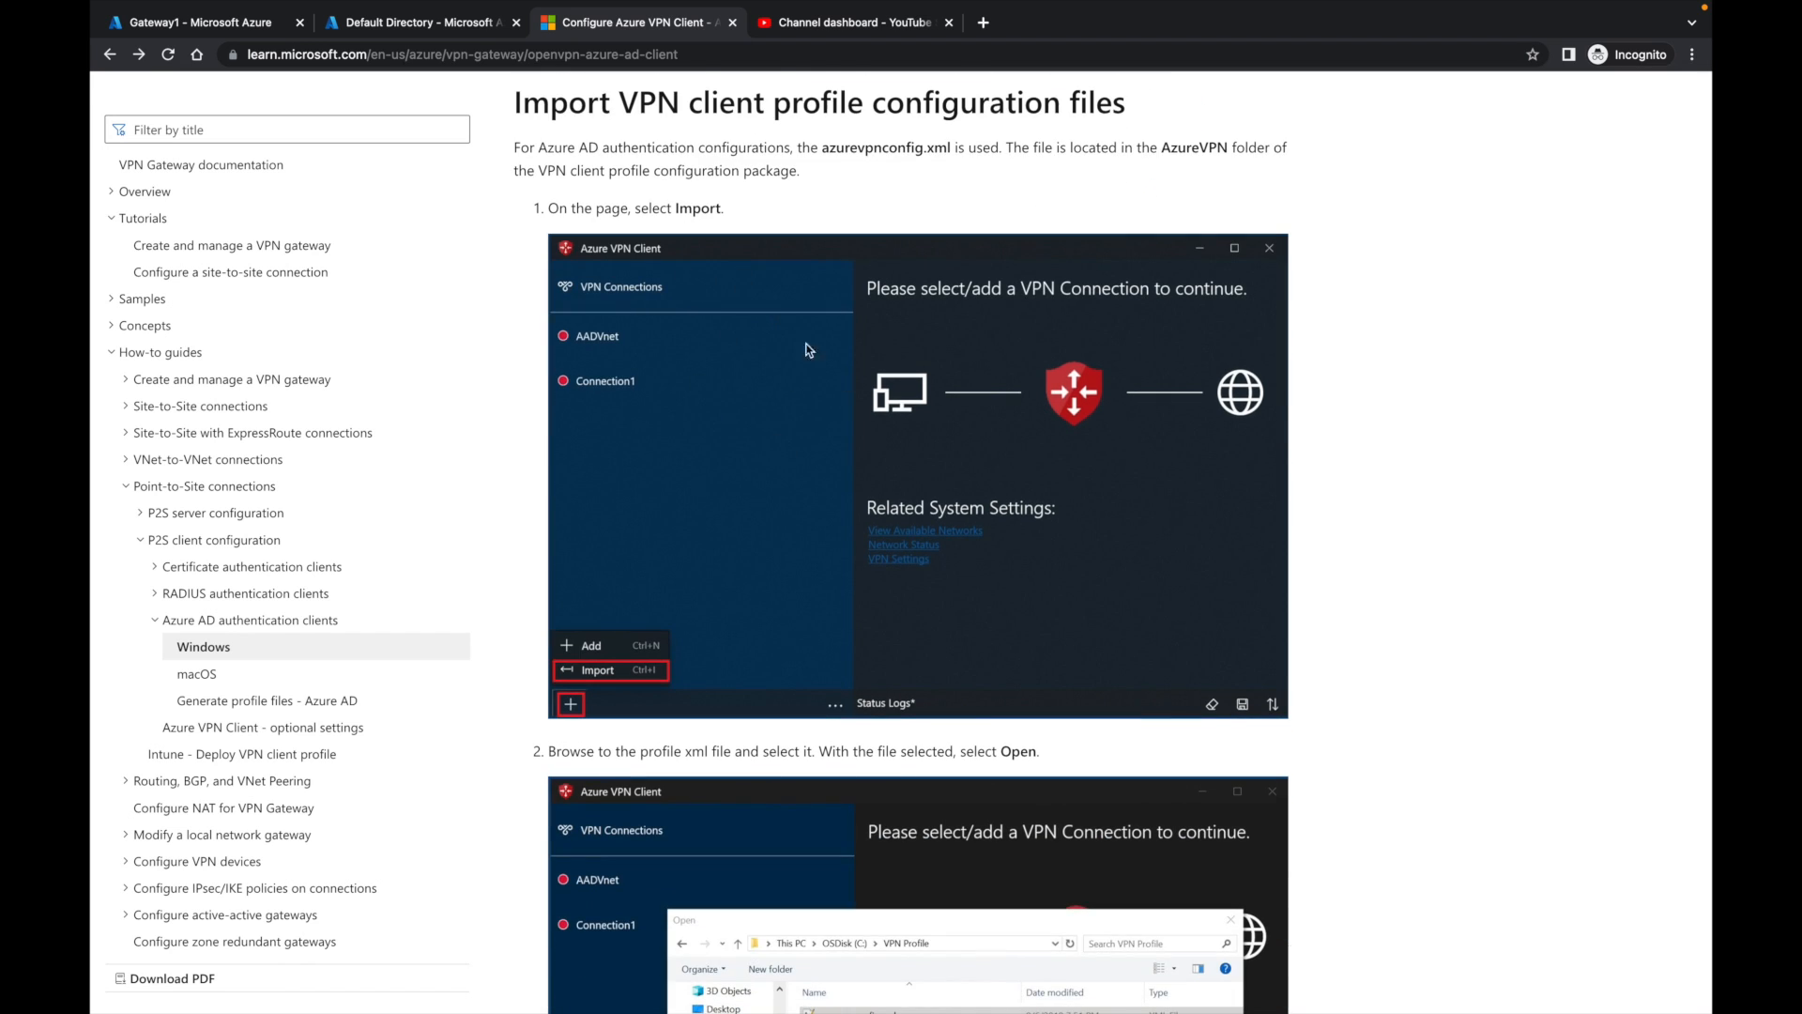
{"action": "scroll", "coordinate": [826, 467], "scroll_direction": "down", "scroll_amount": 4}
{"action": "scroll", "coordinate": [826, 467], "scroll_direction": "down", "scroll_amount": 4}
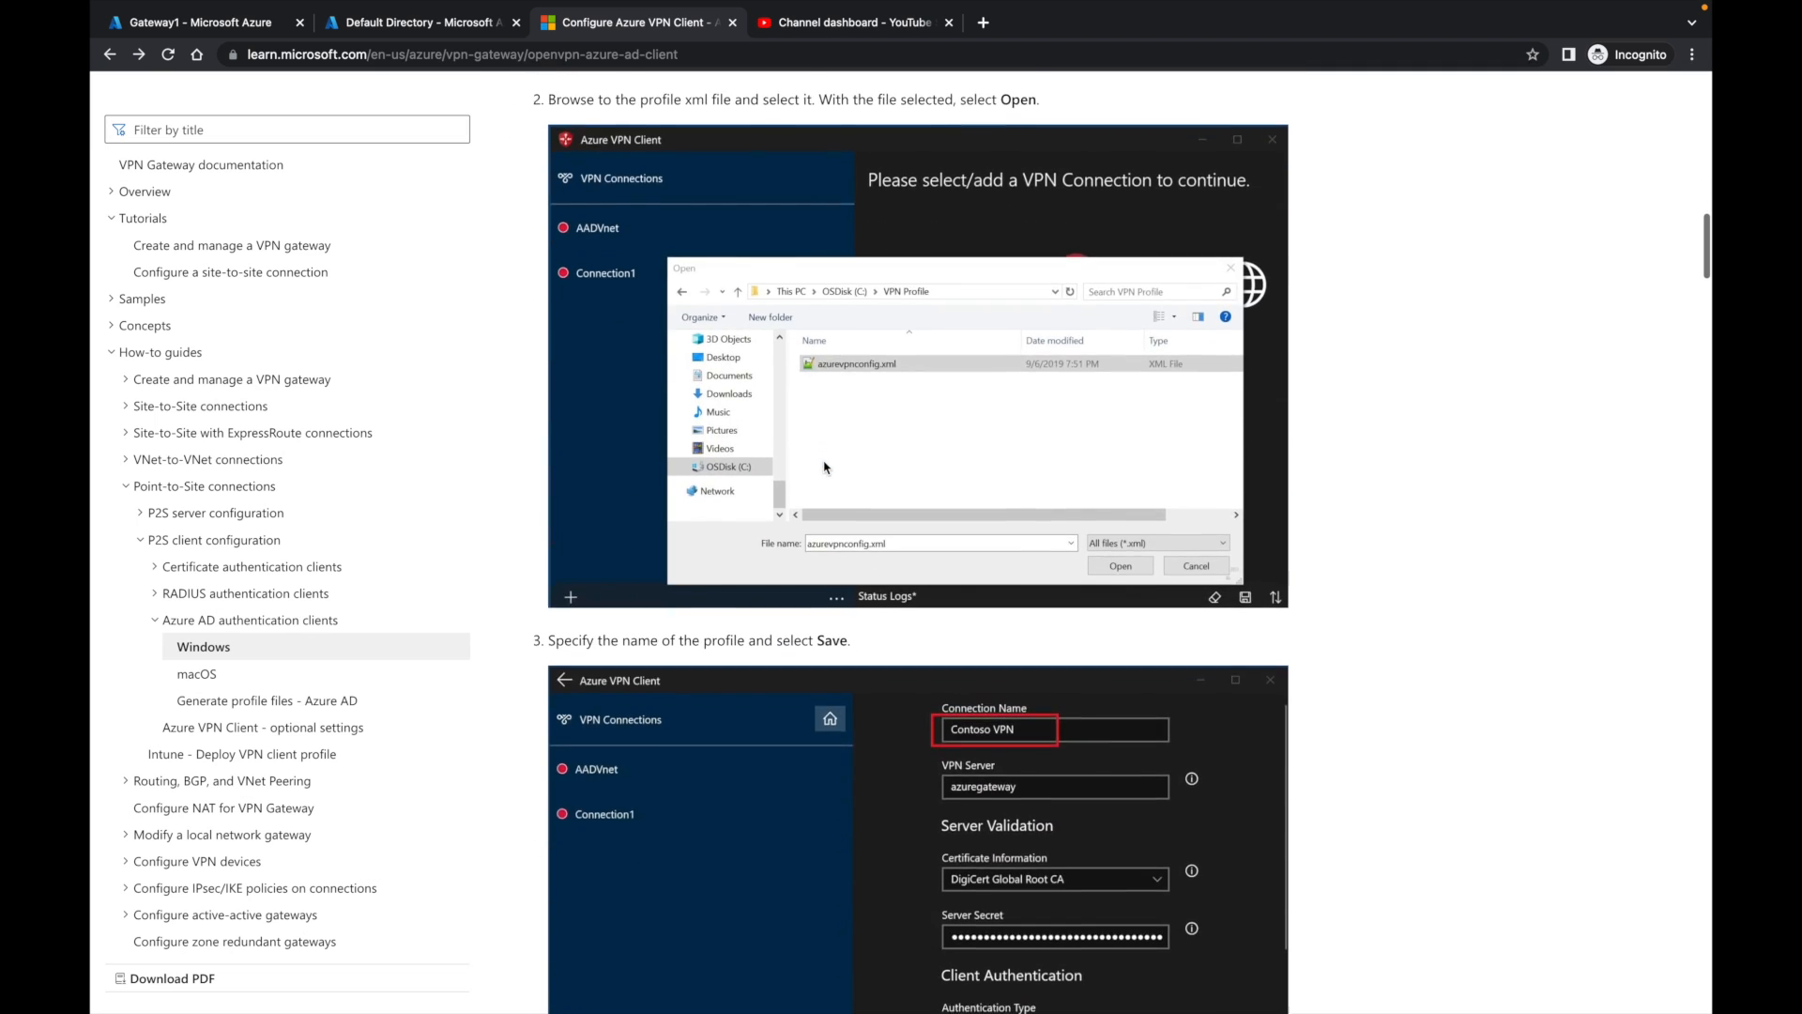
{"action": "scroll", "coordinate": [1024, 508], "scroll_direction": "up", "scroll_amount": 2}
{"action": "scroll", "coordinate": [1022, 503], "scroll_direction": "up", "scroll_amount": 3}
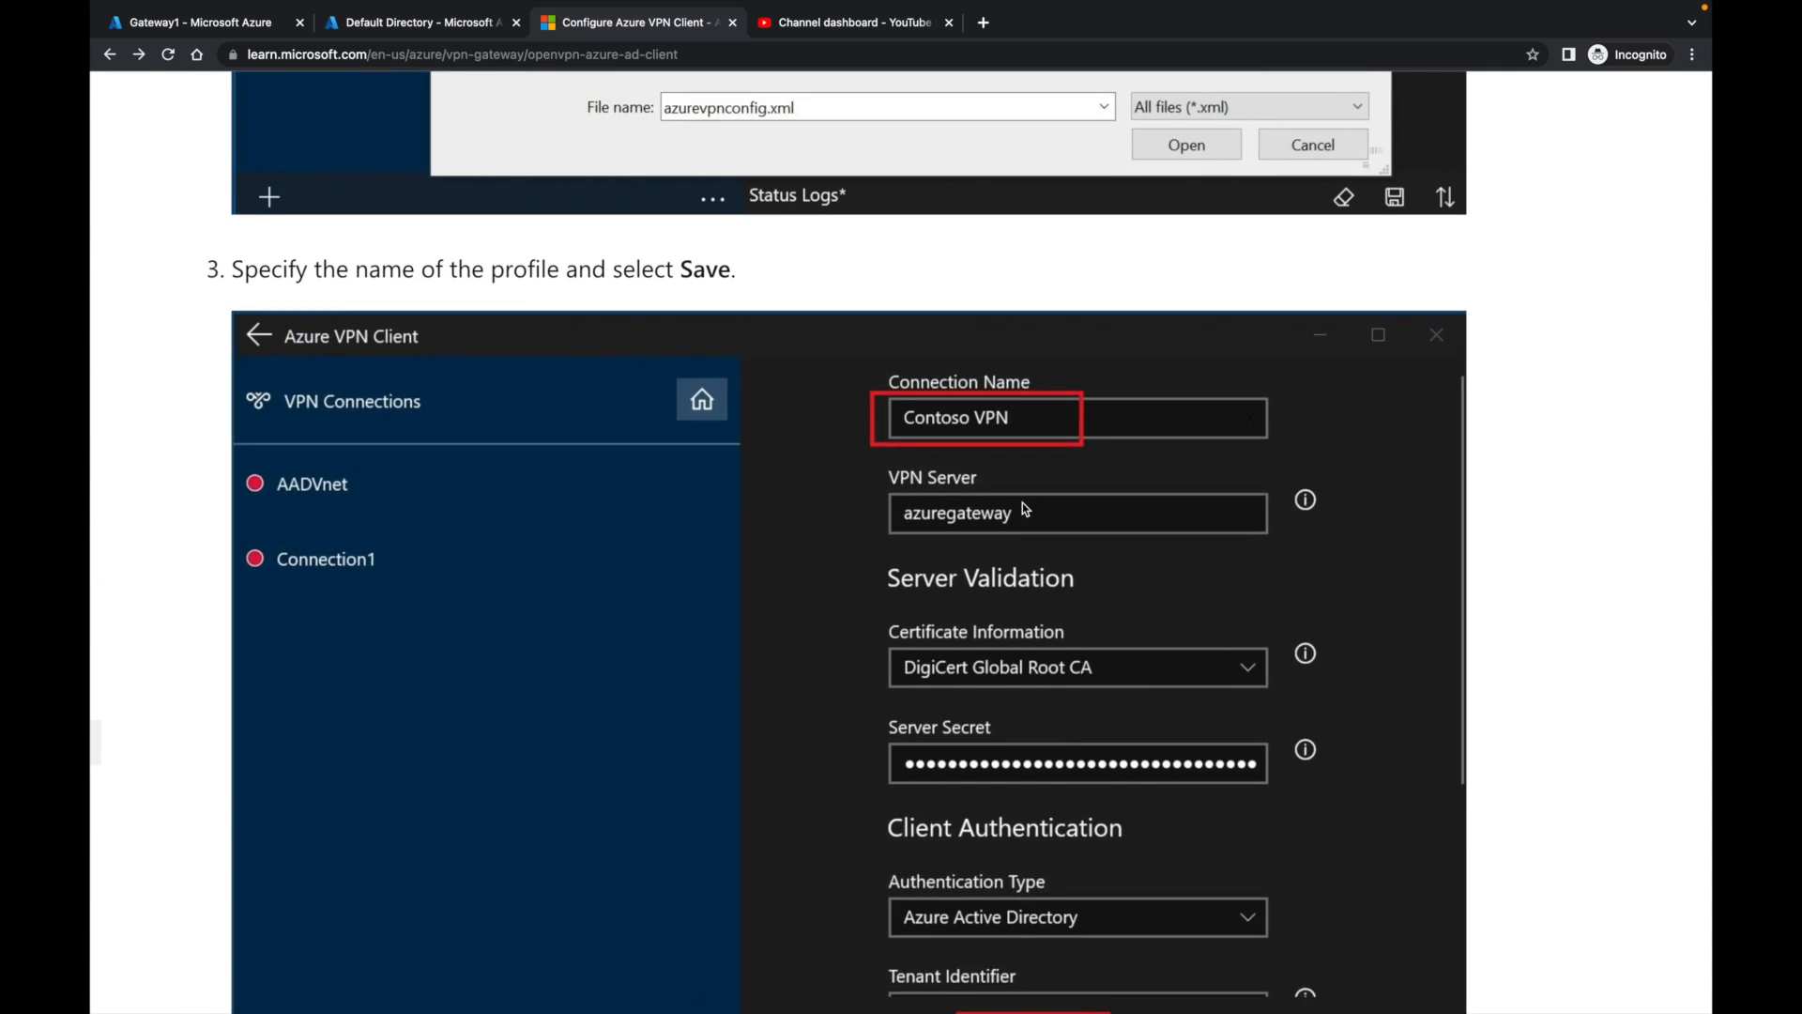
{"action": "scroll", "coordinate": [1022, 503], "scroll_direction": "down", "scroll_amount": 2}
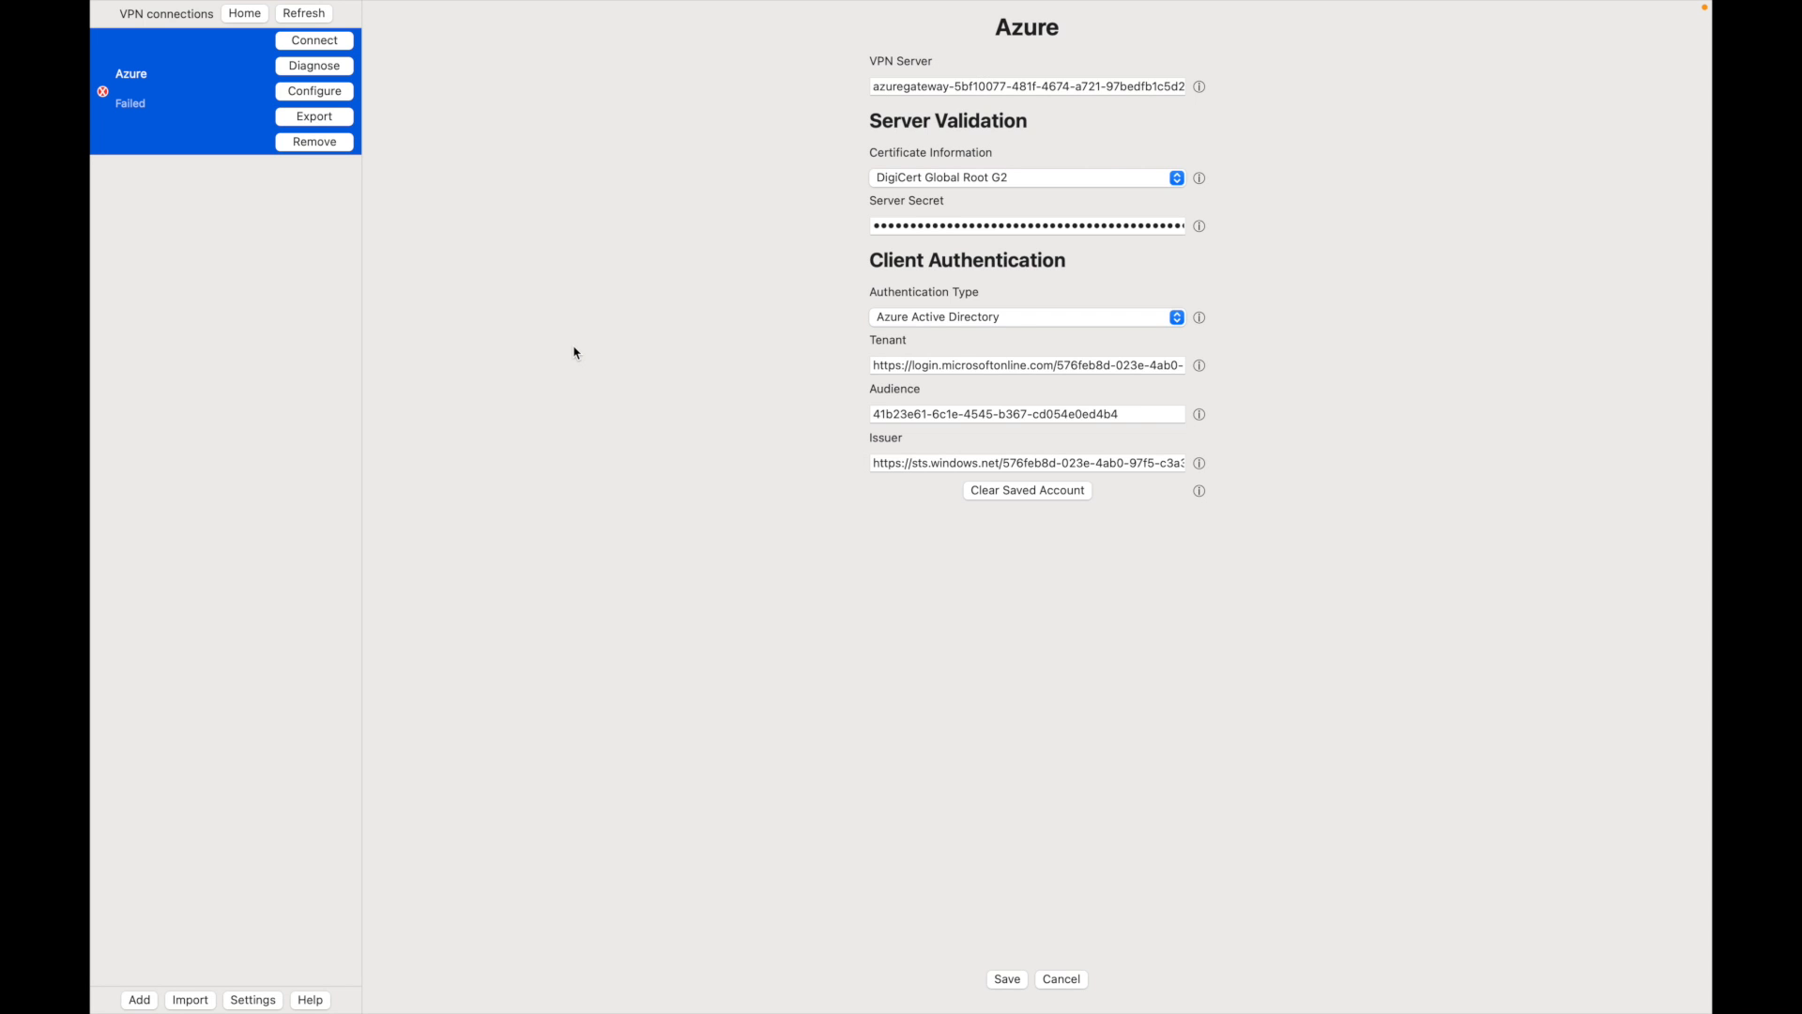
- Cancel the profile import, review the Azure connection's settings, and connect through Microsoft sign-in
{"action": "left_click", "coordinate": [188, 1002]}
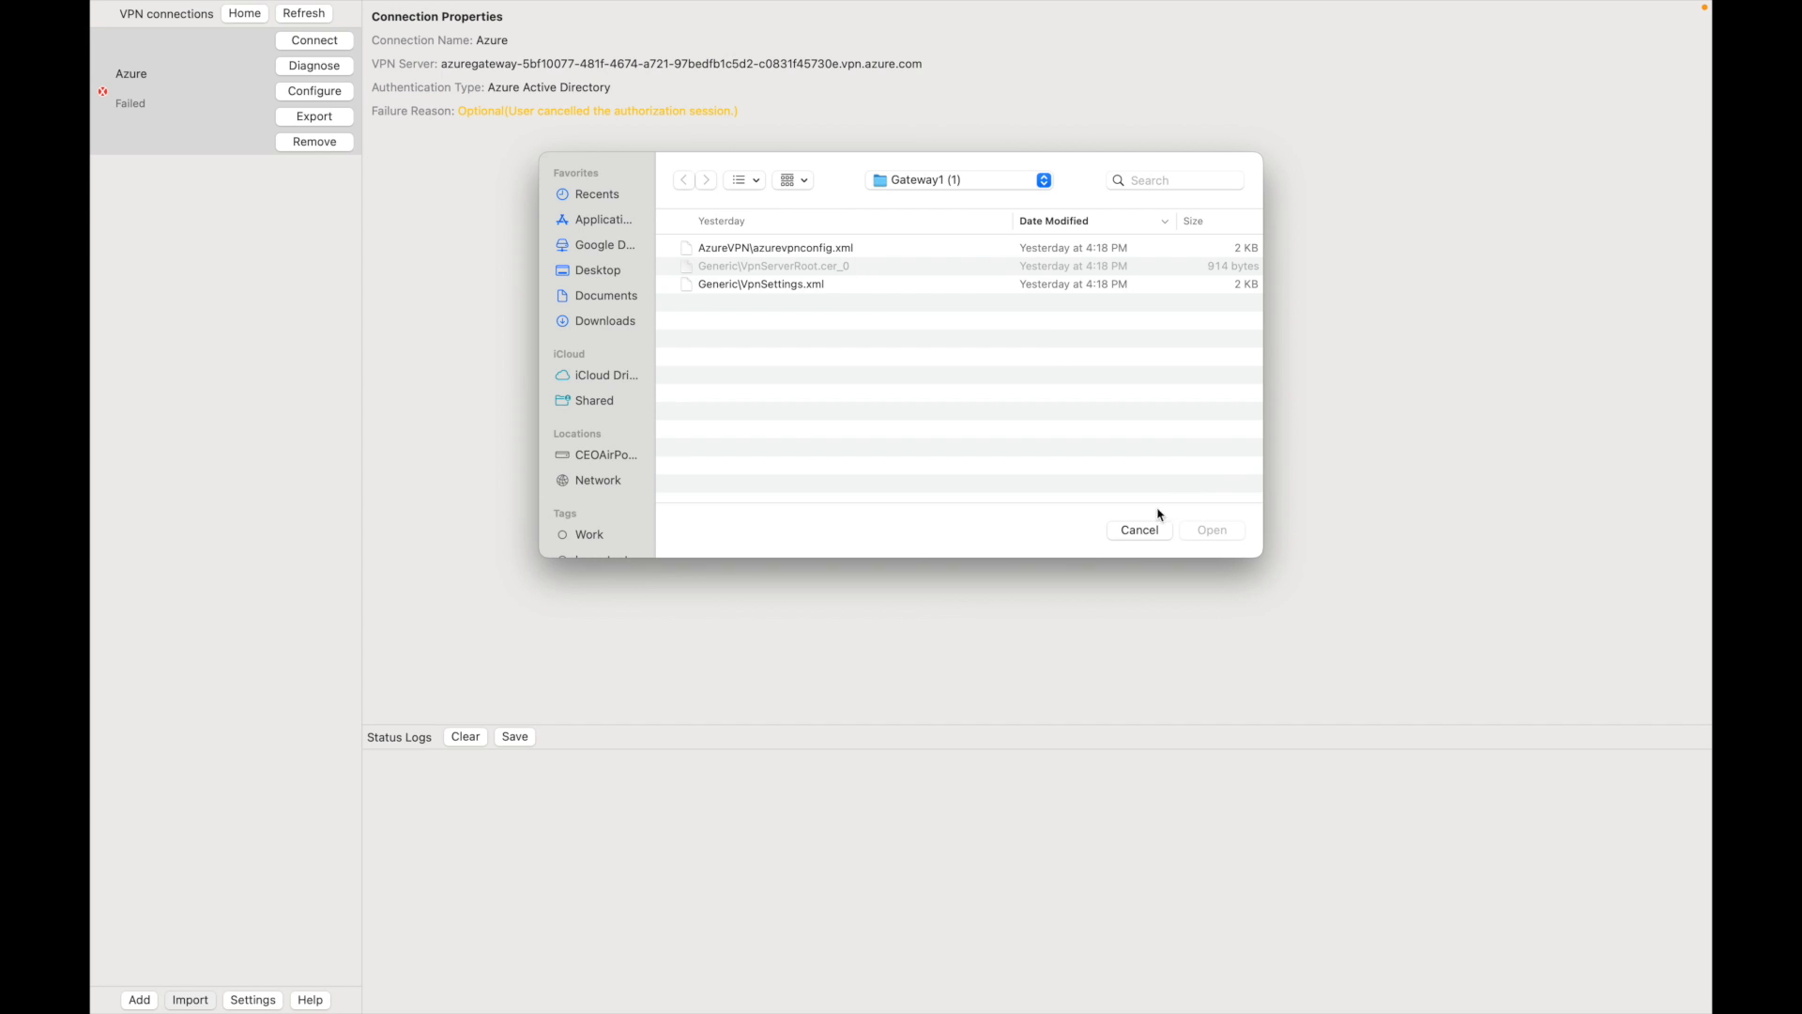
{"action": "left_click", "coordinate": [1139, 531]}
{"action": "left_click", "coordinate": [335, 94]}
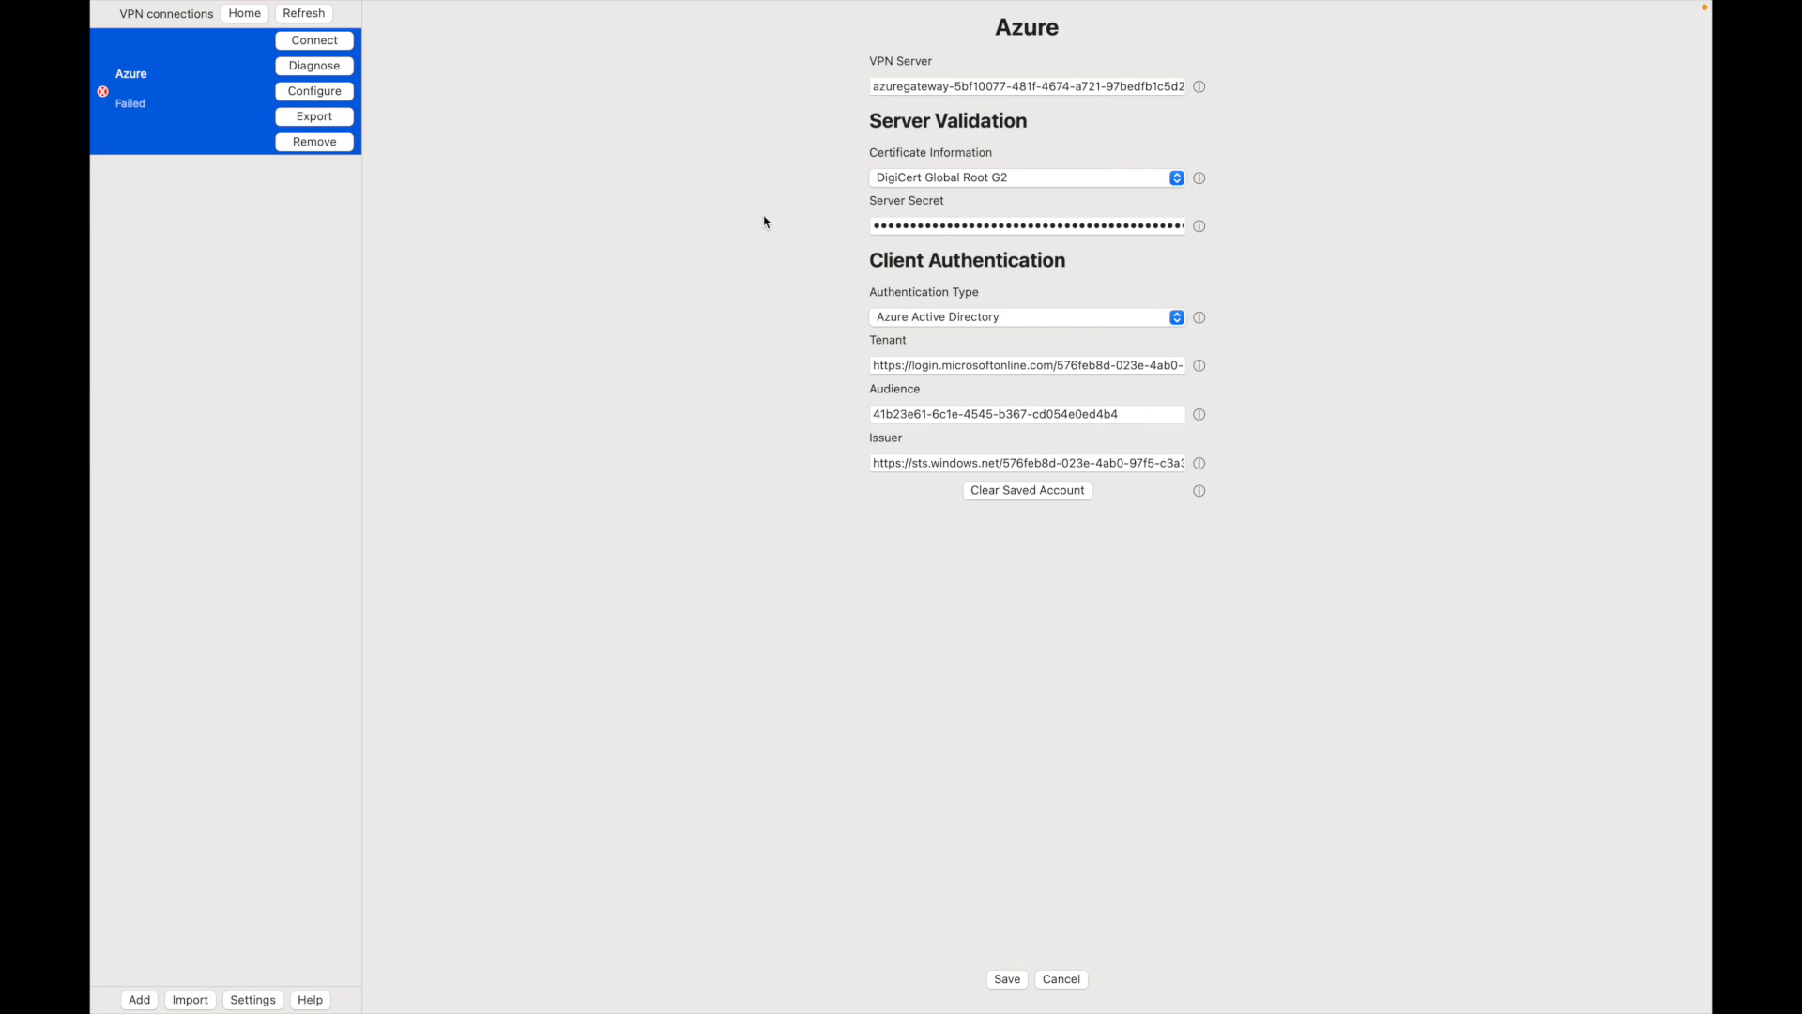
{"action": "left_click", "coordinate": [327, 47]}
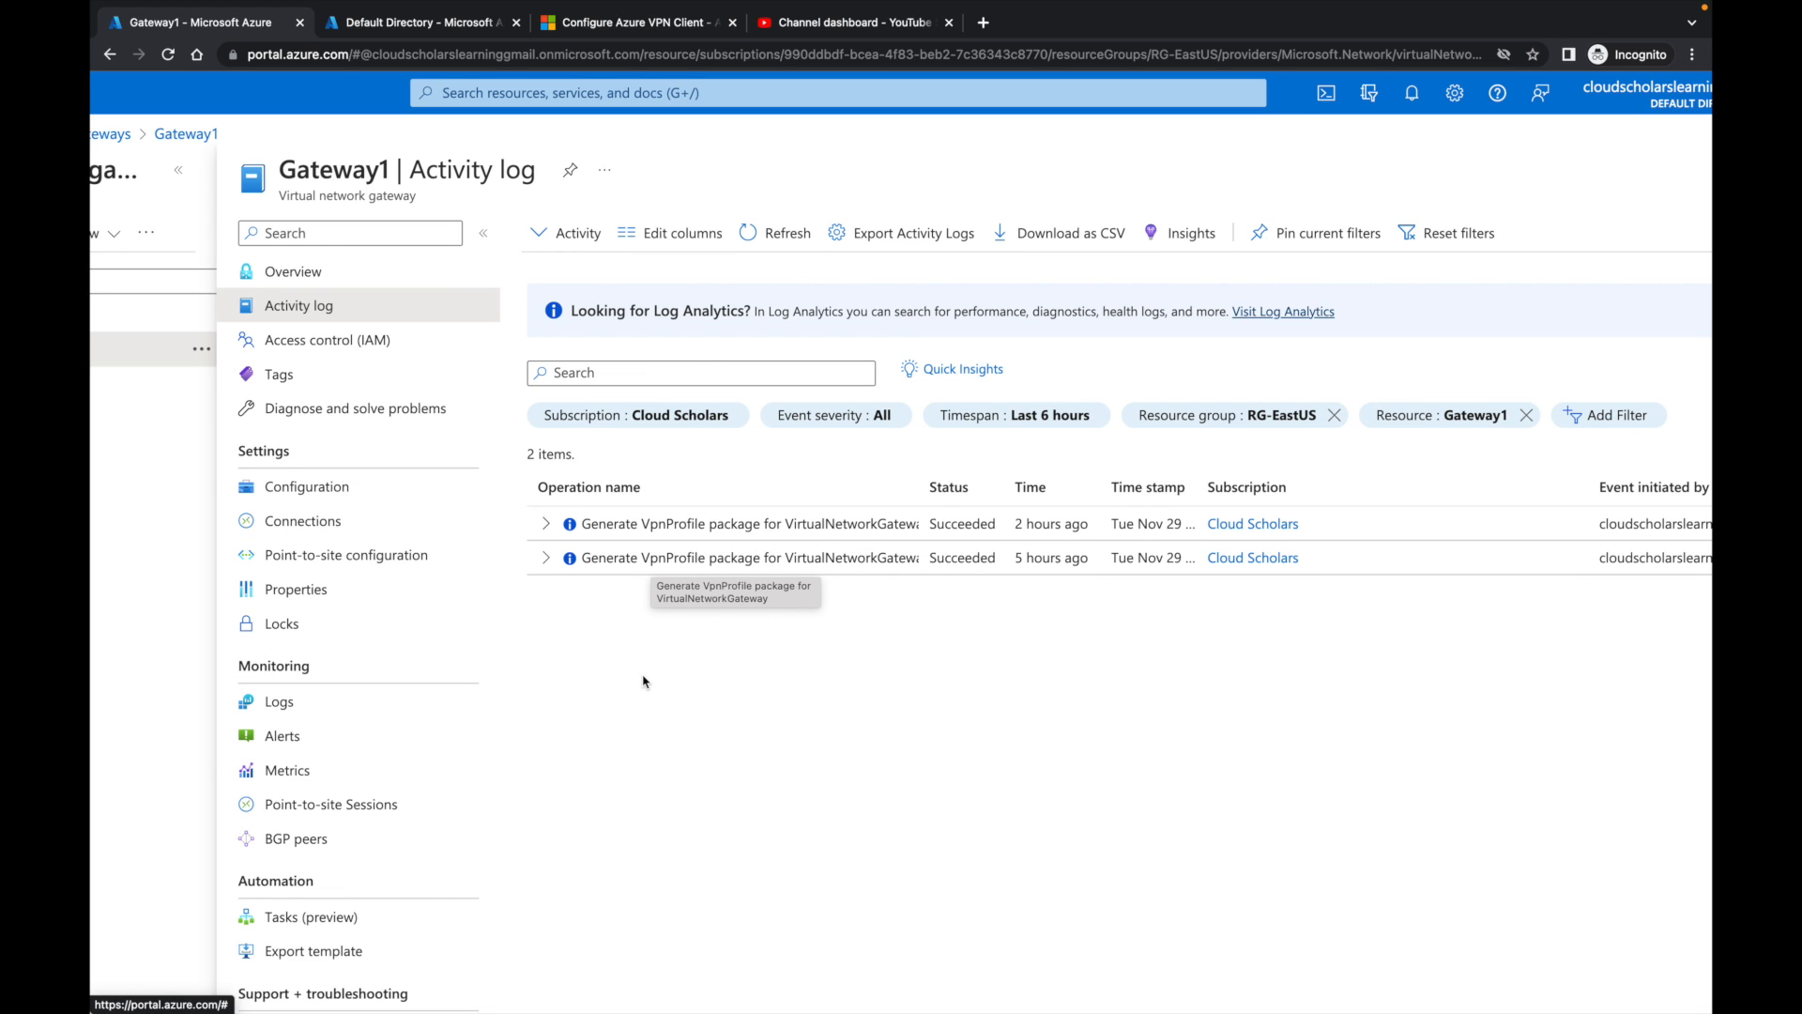
- Show the Default Directory overview with 16 users, 16 groups and Azure AD Premium P2
{"action": "left_click", "coordinate": [349, 25]}
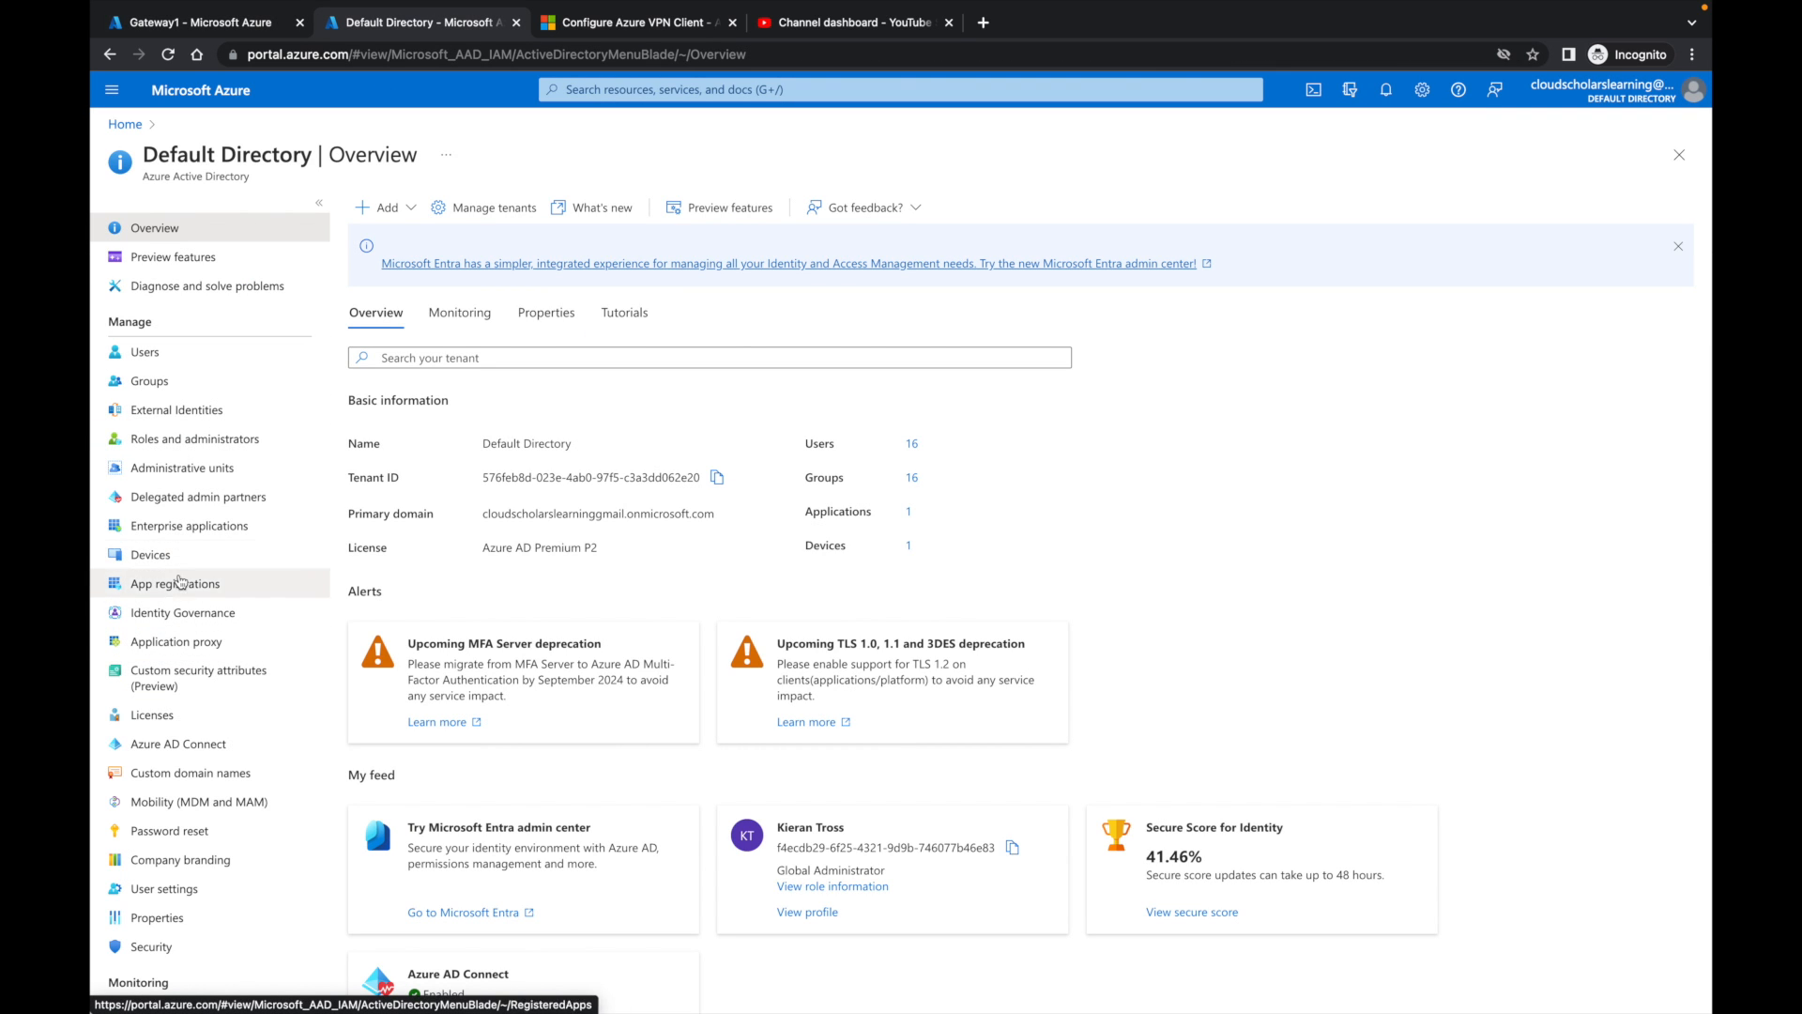
- Set Assignment required to Yes in the Azure VPN app's Properties and save it
{"action": "left_click", "coordinate": [188, 526]}
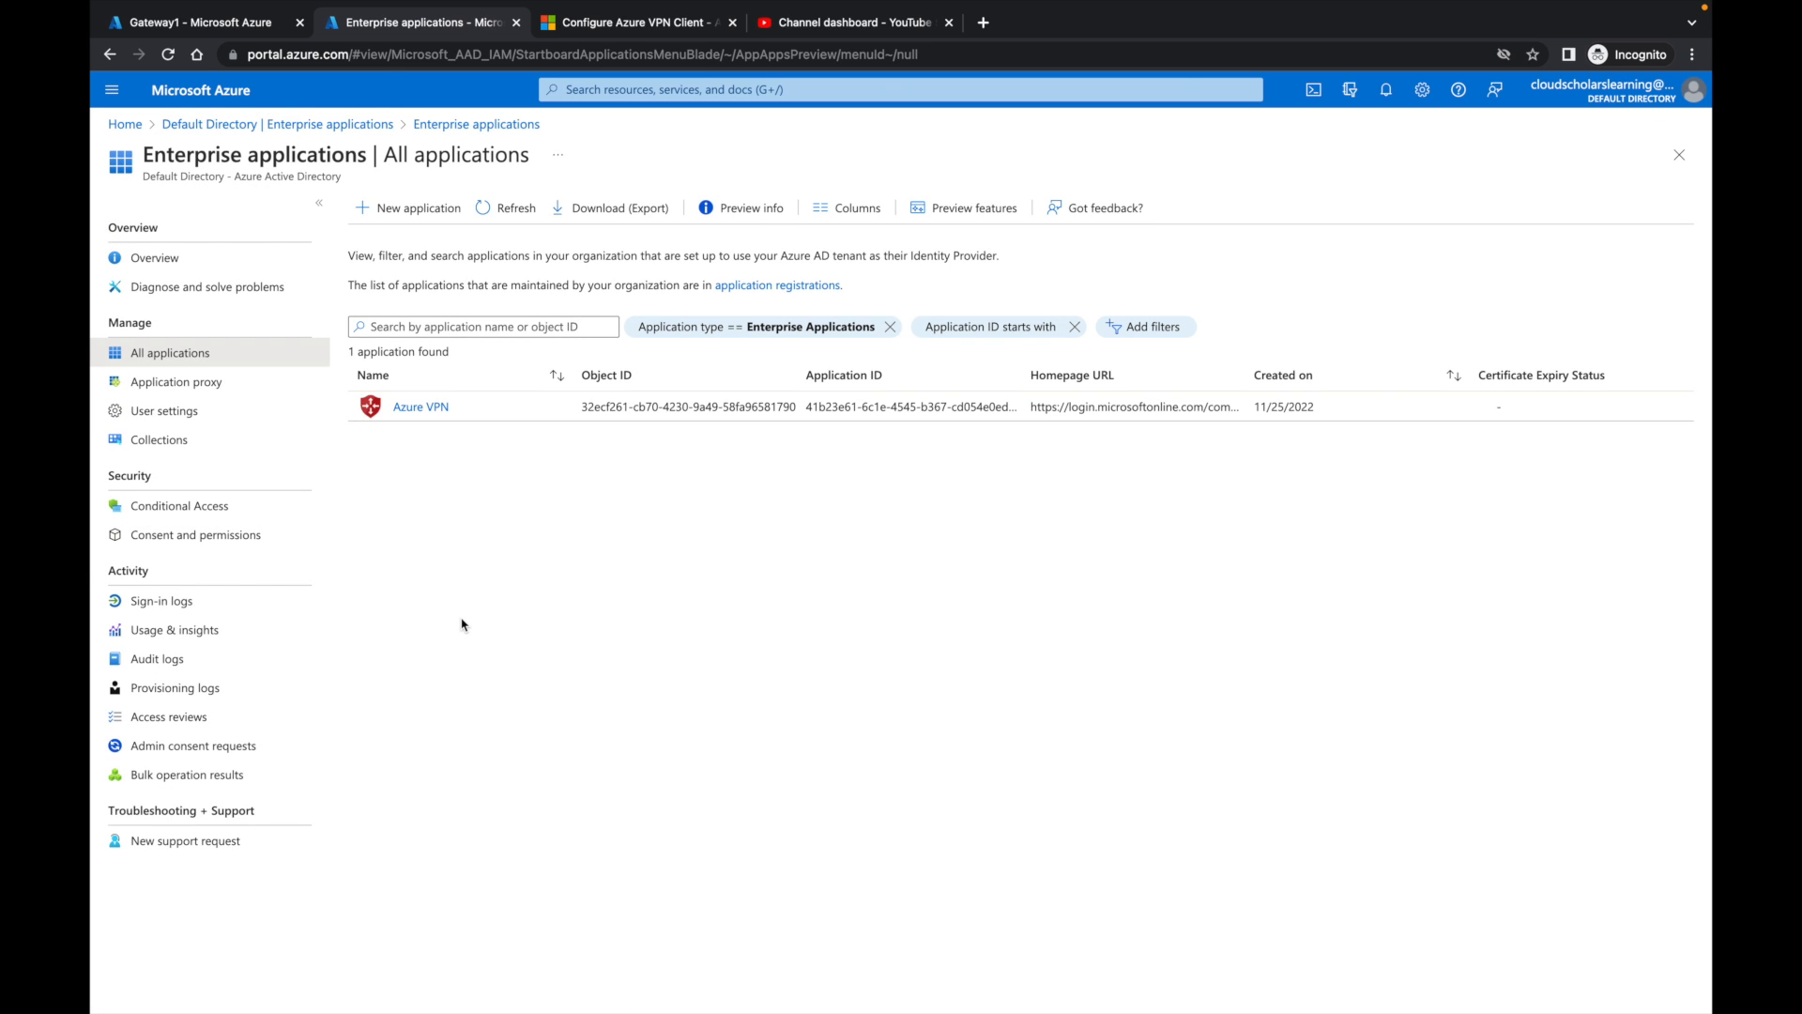
{"action": "left_click", "coordinate": [418, 408]}
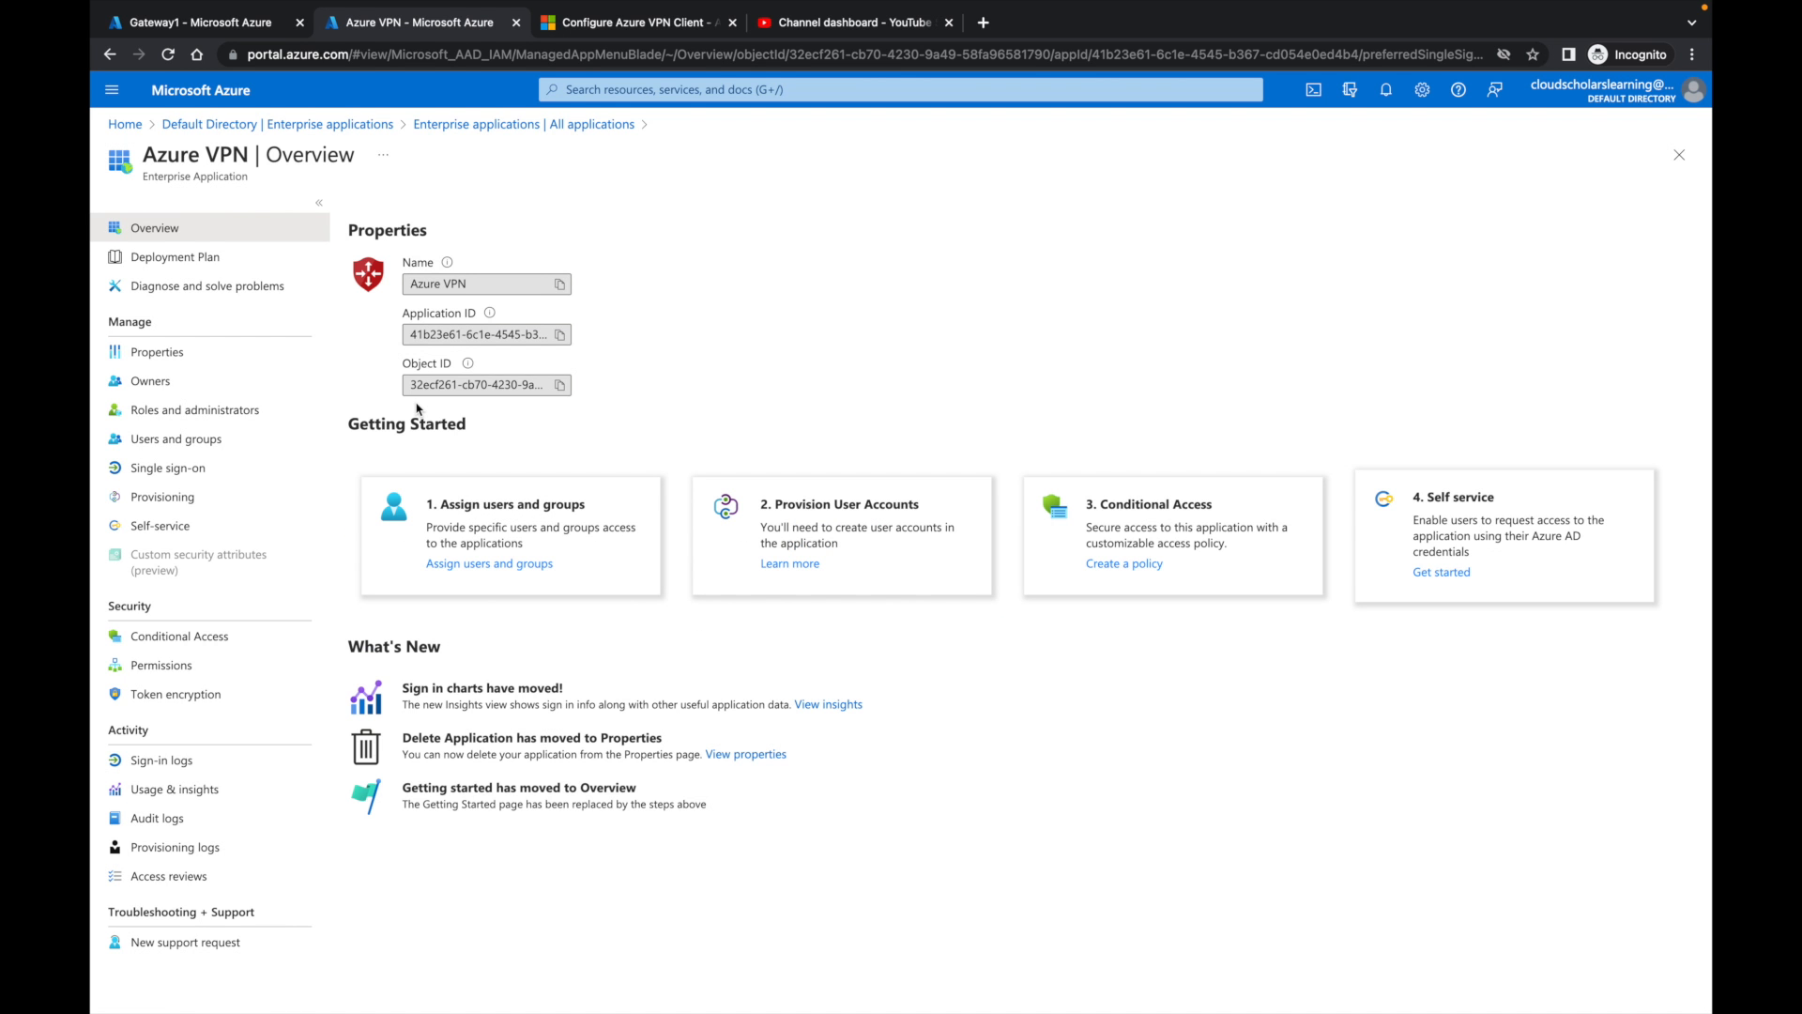
{"action": "left_click", "coordinate": [188, 360]}
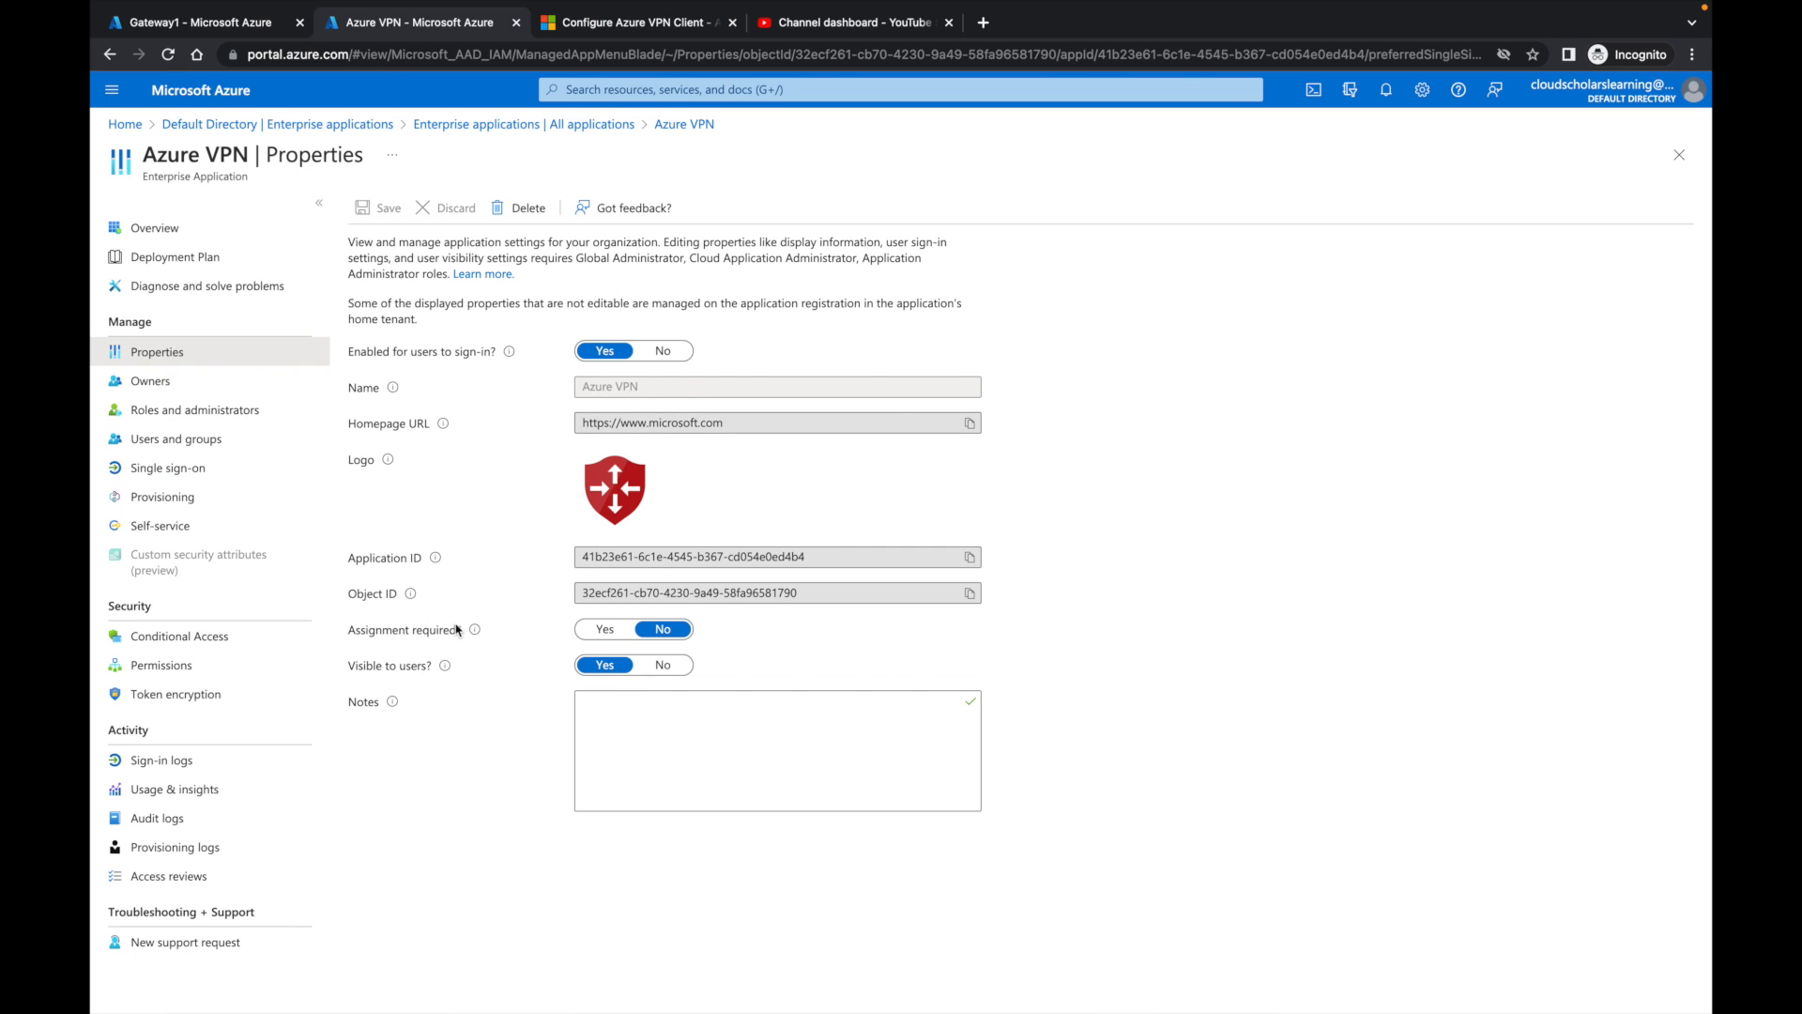
{"action": "mouse_move", "coordinate": [475, 635]}
{"action": "left_click", "coordinate": [595, 639]}
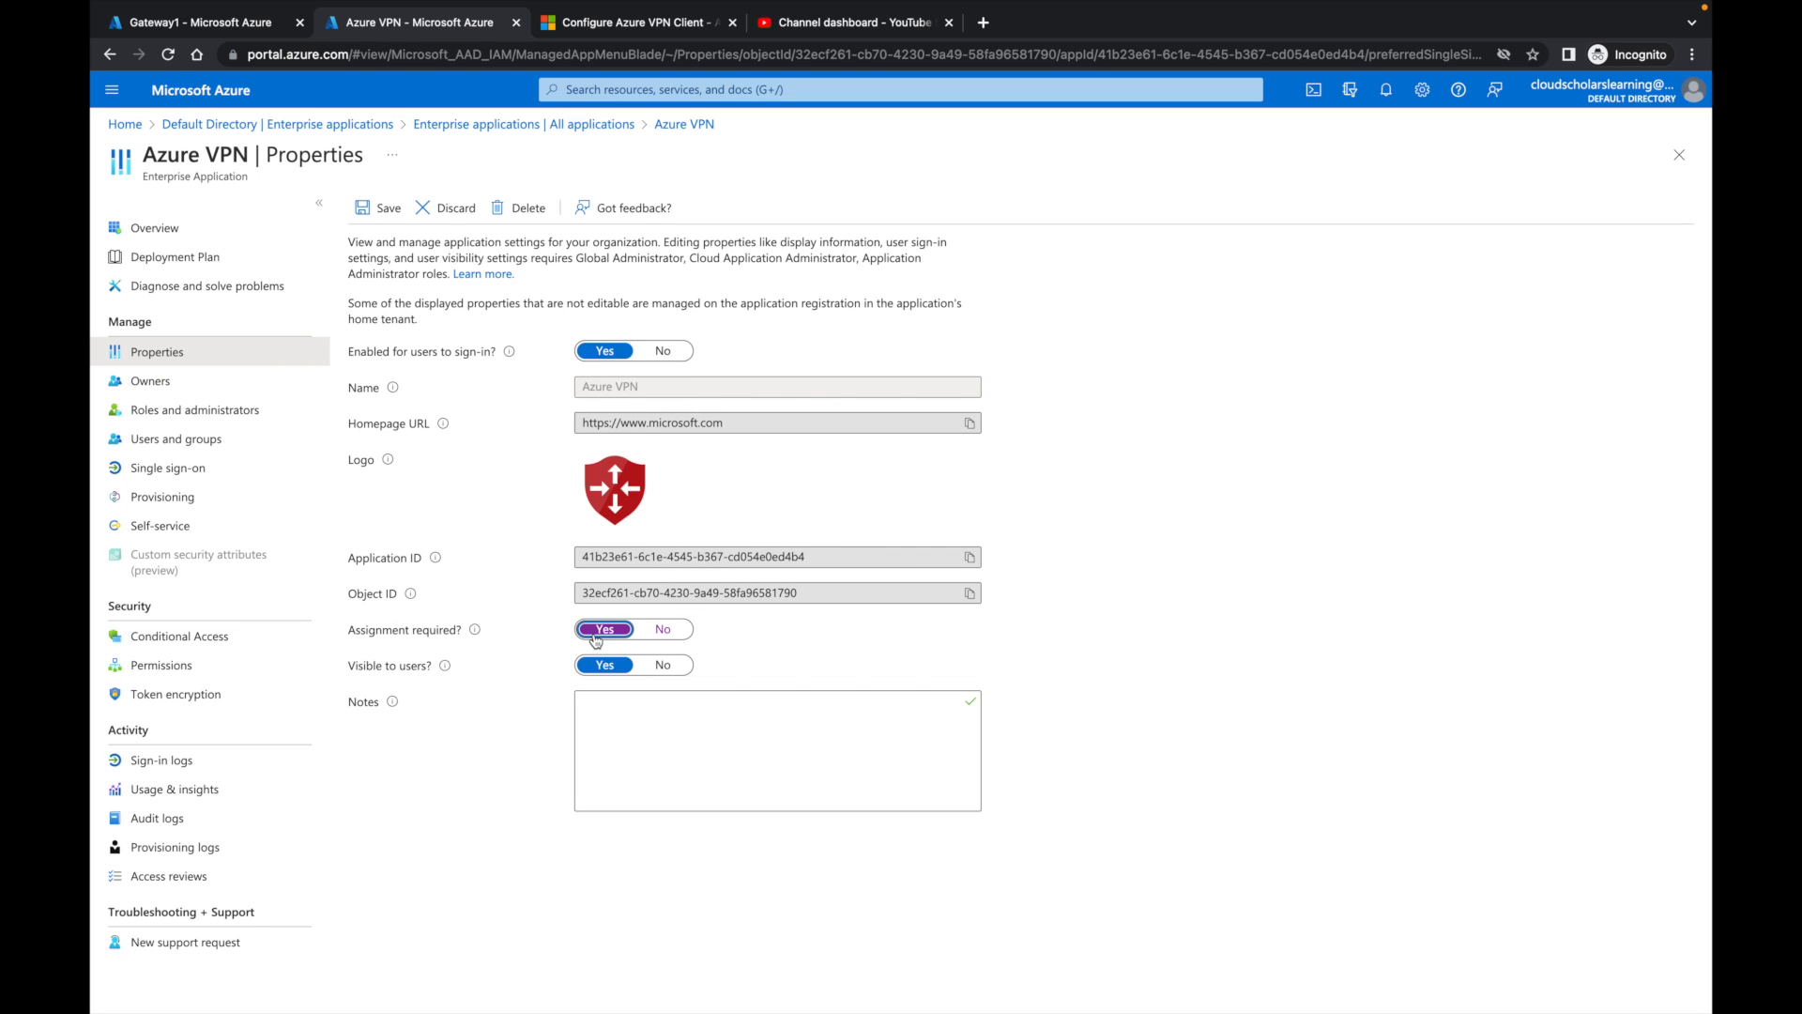
{"action": "left_click", "coordinate": [384, 214]}
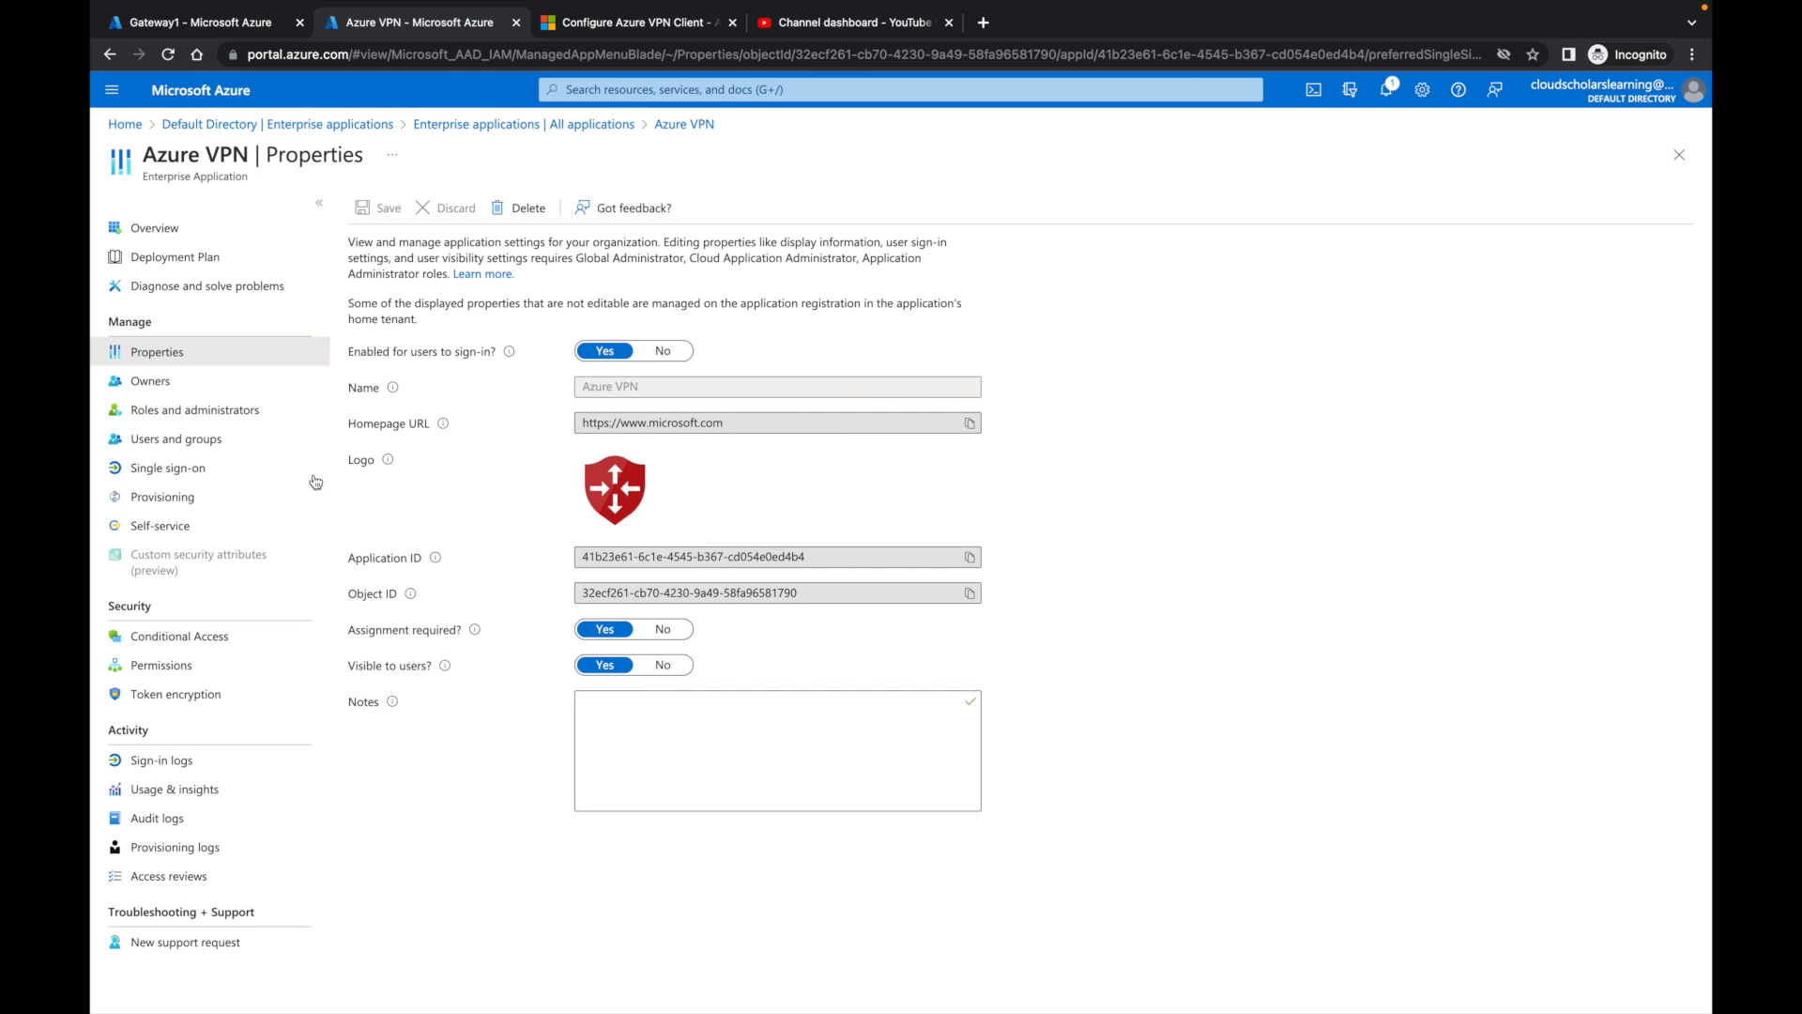
{"action": "left_click", "coordinate": [222, 447]}
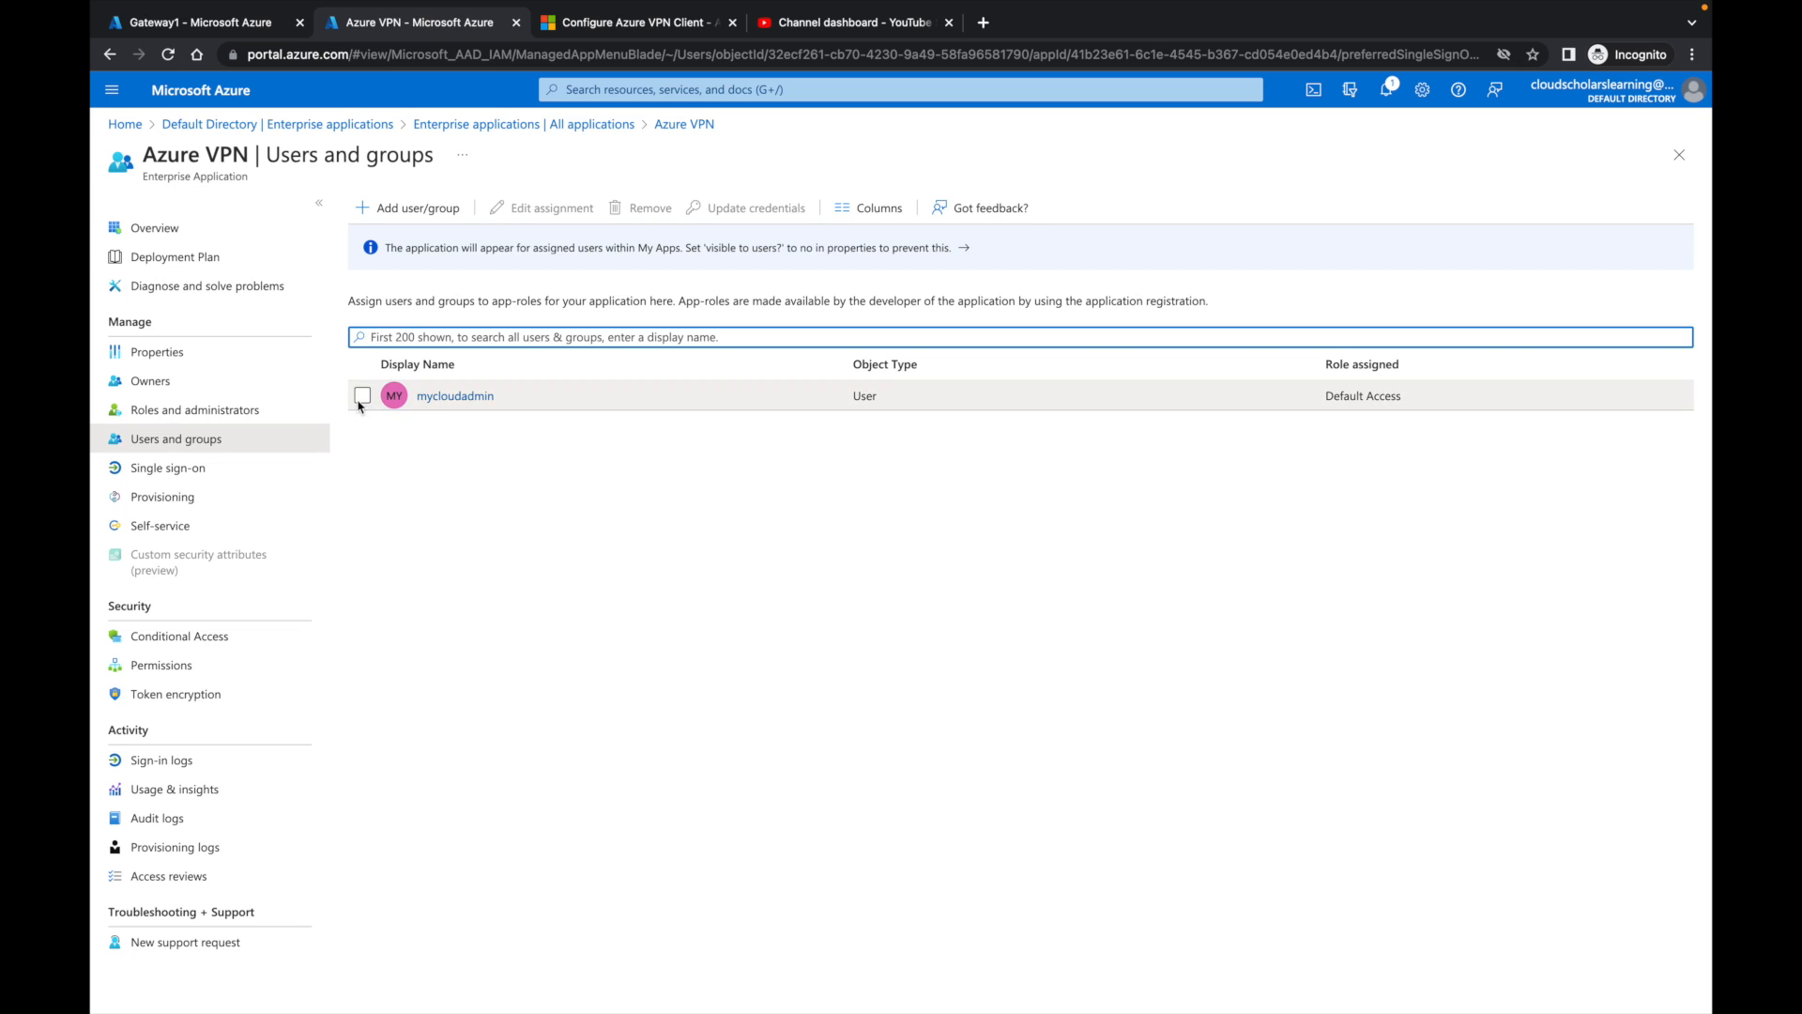
- Search 'vpn' and assign the VPN_USERS group to Azure VPN with Default Access
{"action": "left_click", "coordinate": [394, 208]}
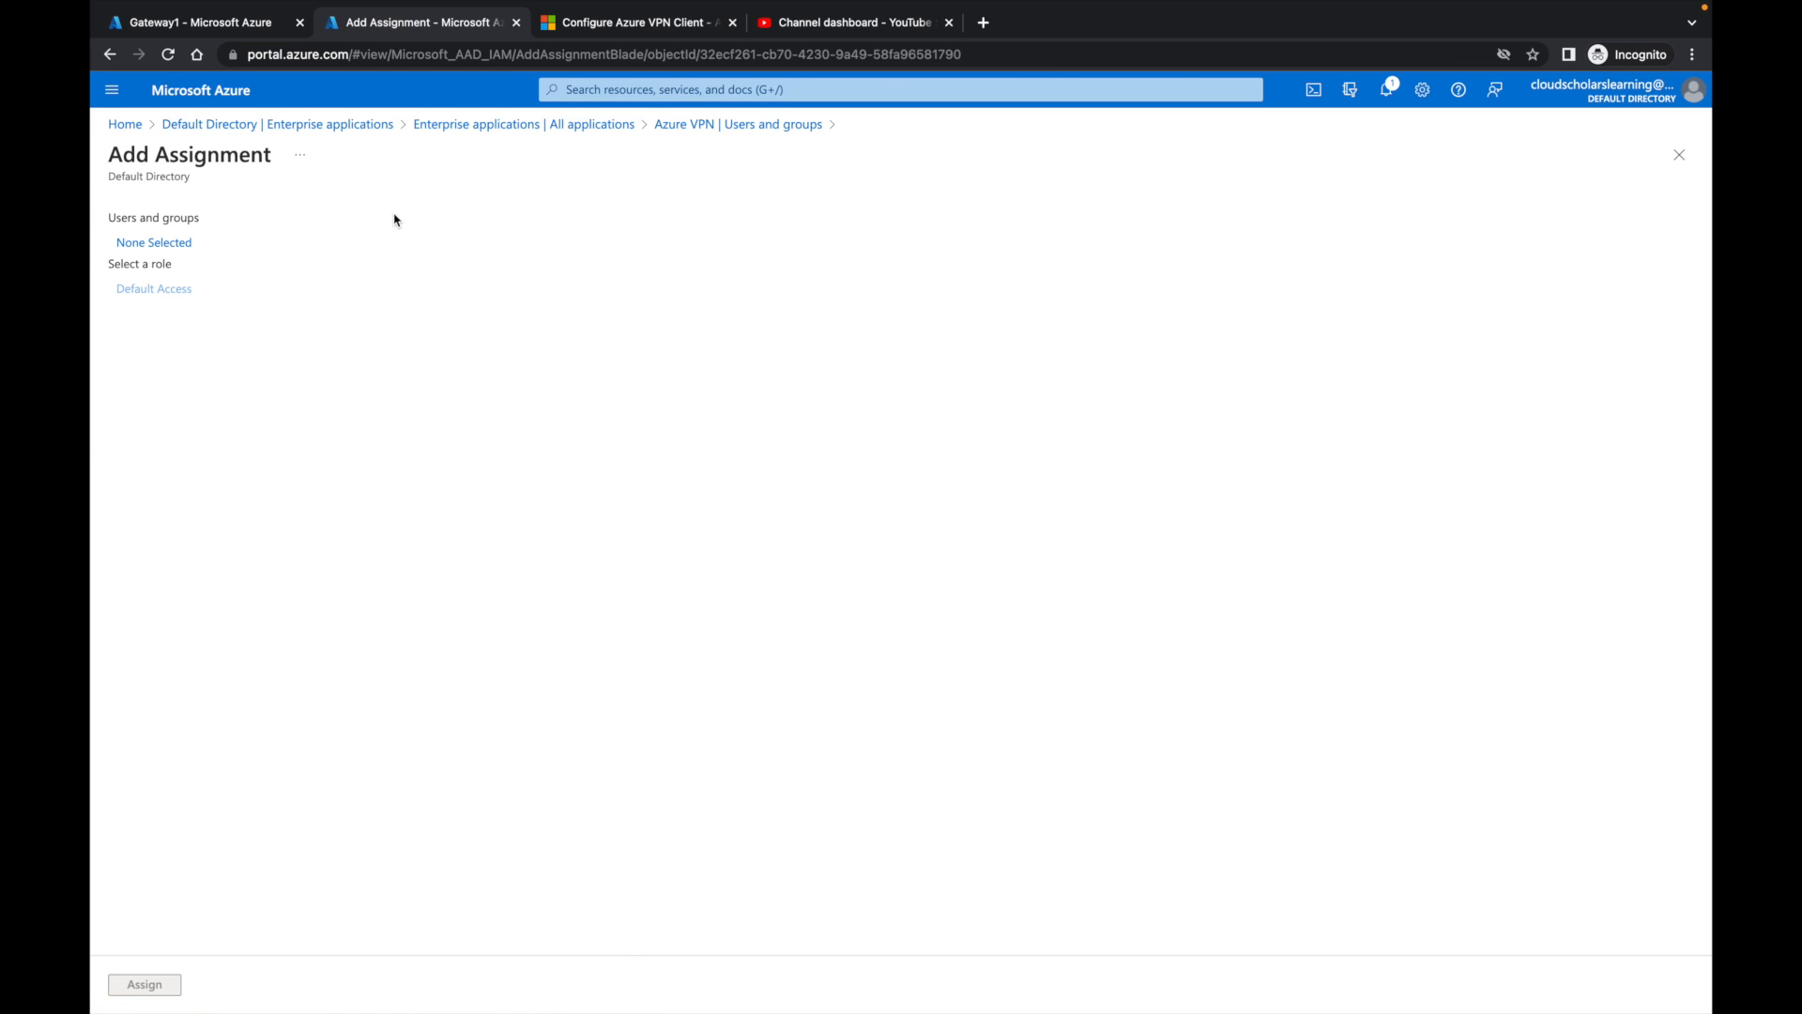
{"action": "left_click", "coordinate": [156, 244]}
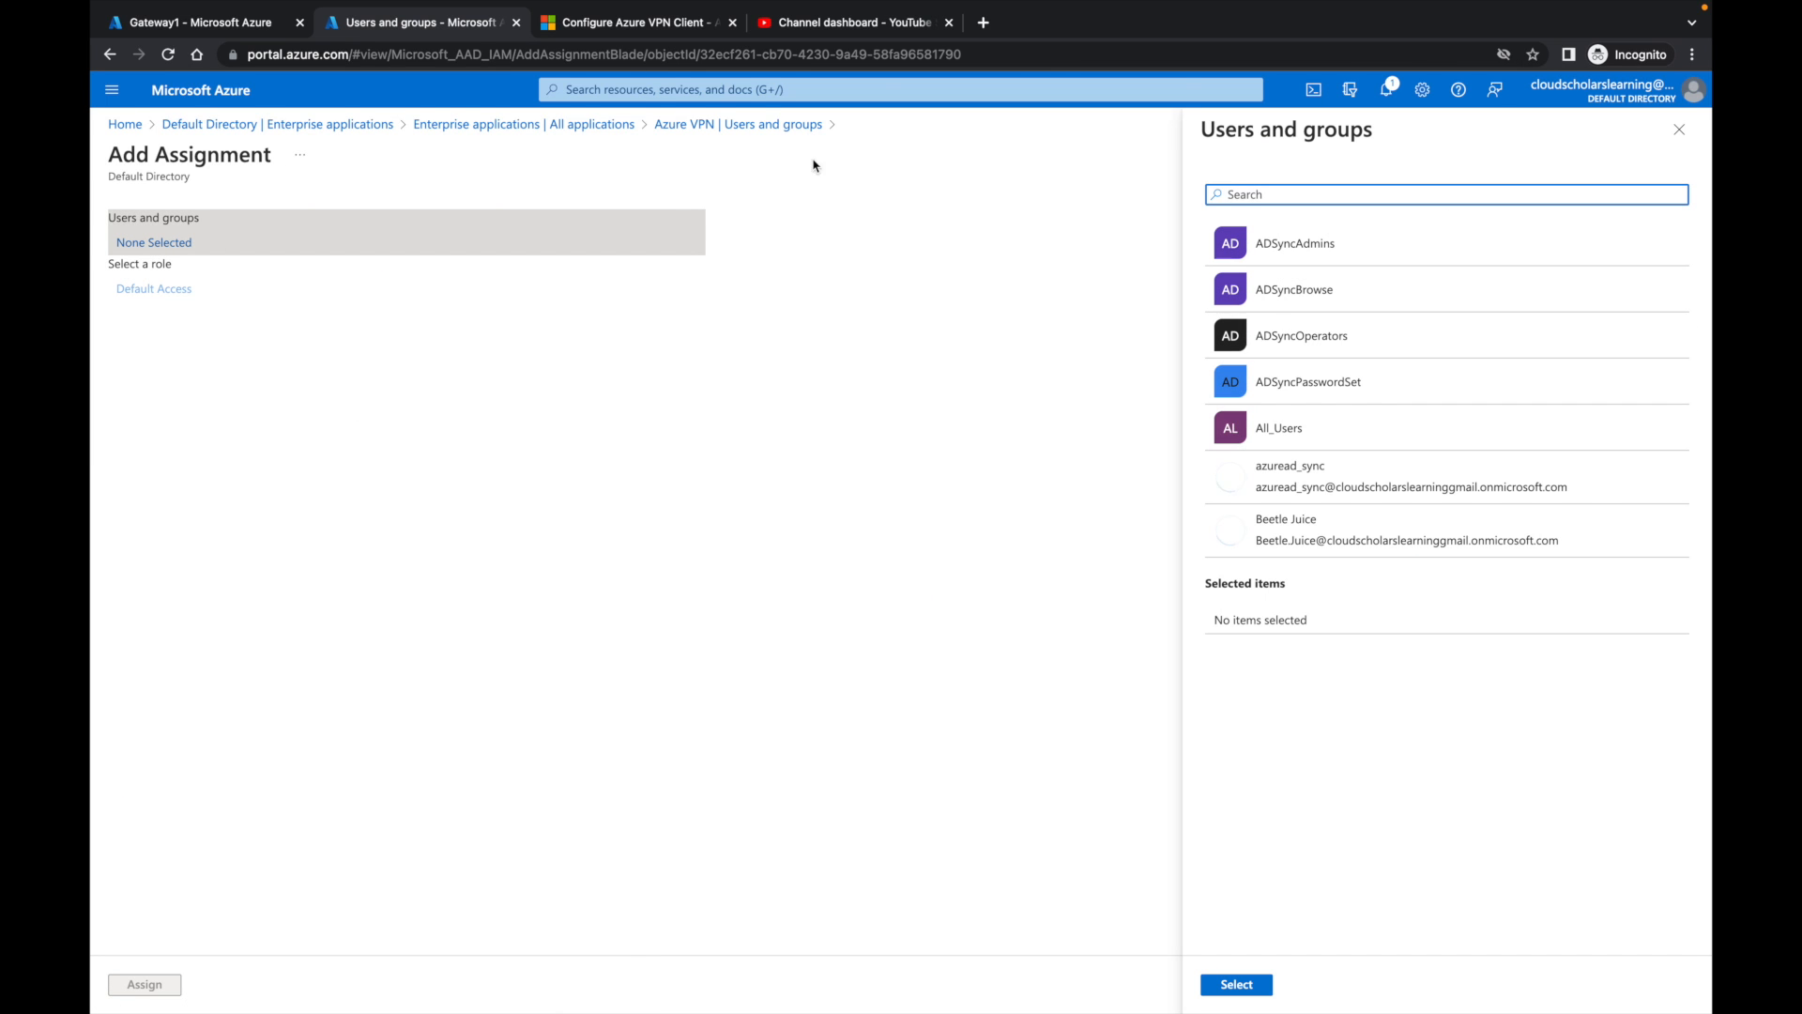
{"action": "type", "text": "vpn"}
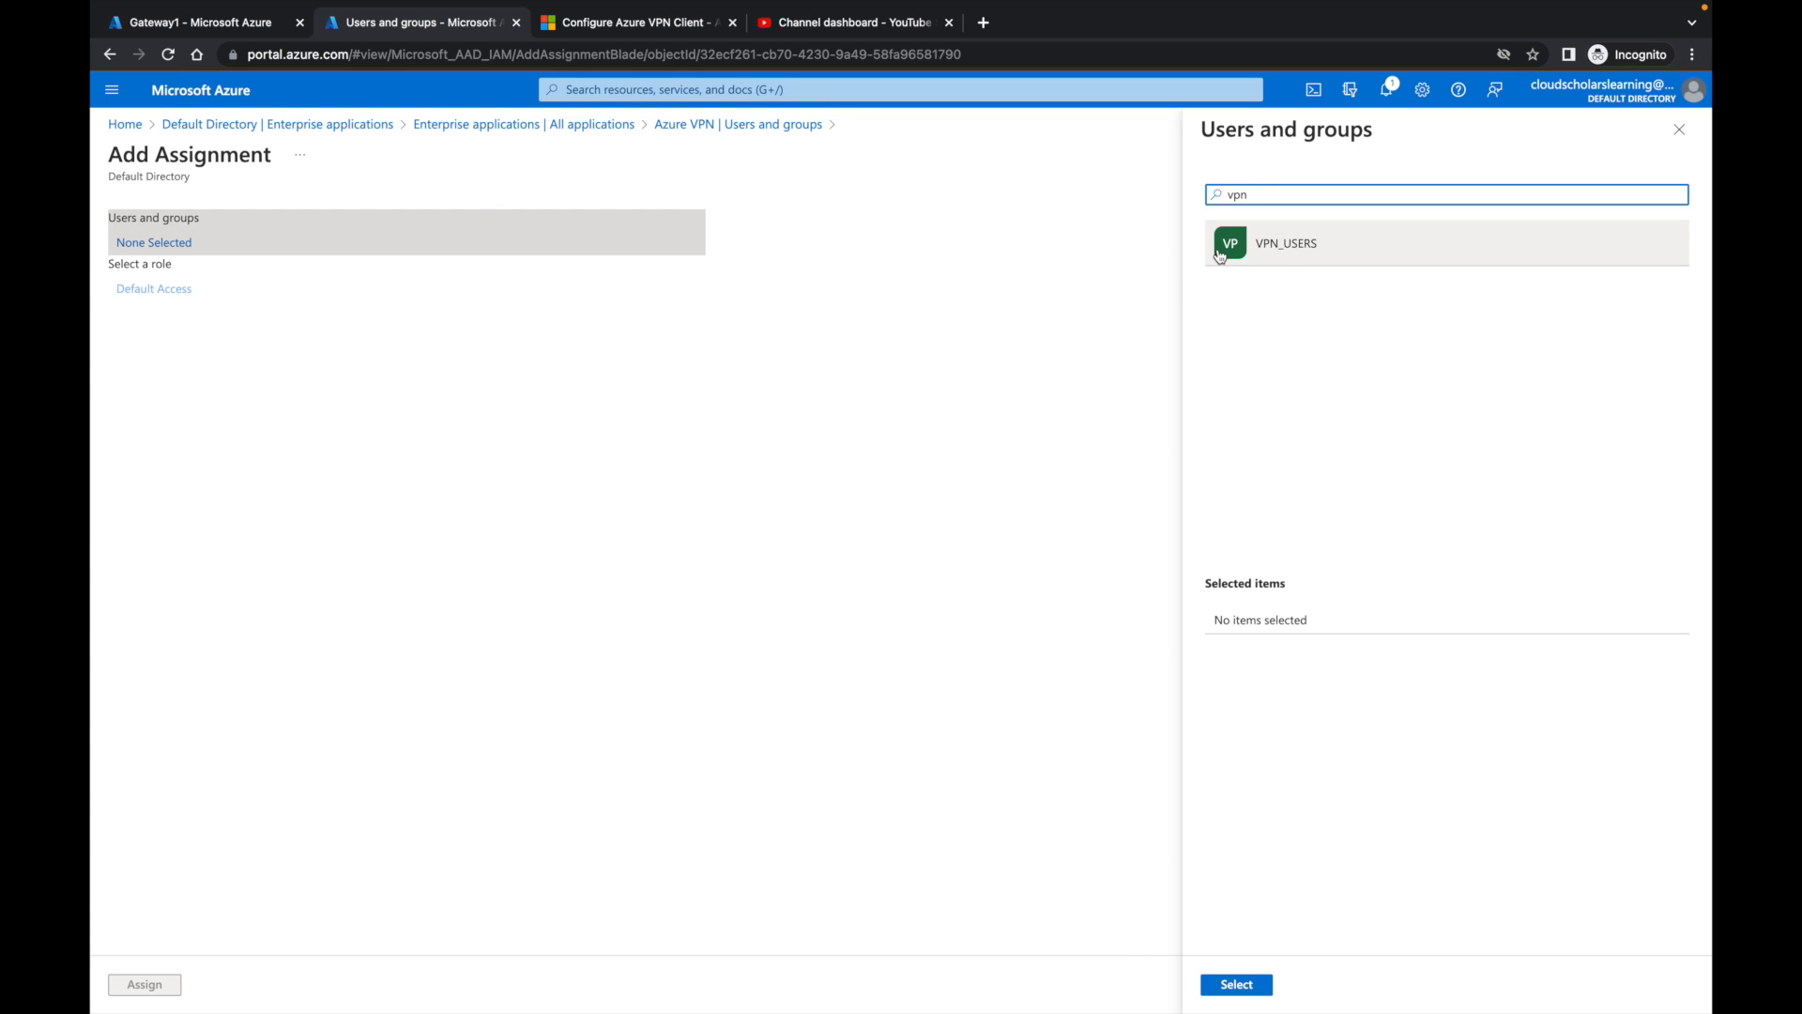
{"action": "left_click", "coordinate": [1305, 248]}
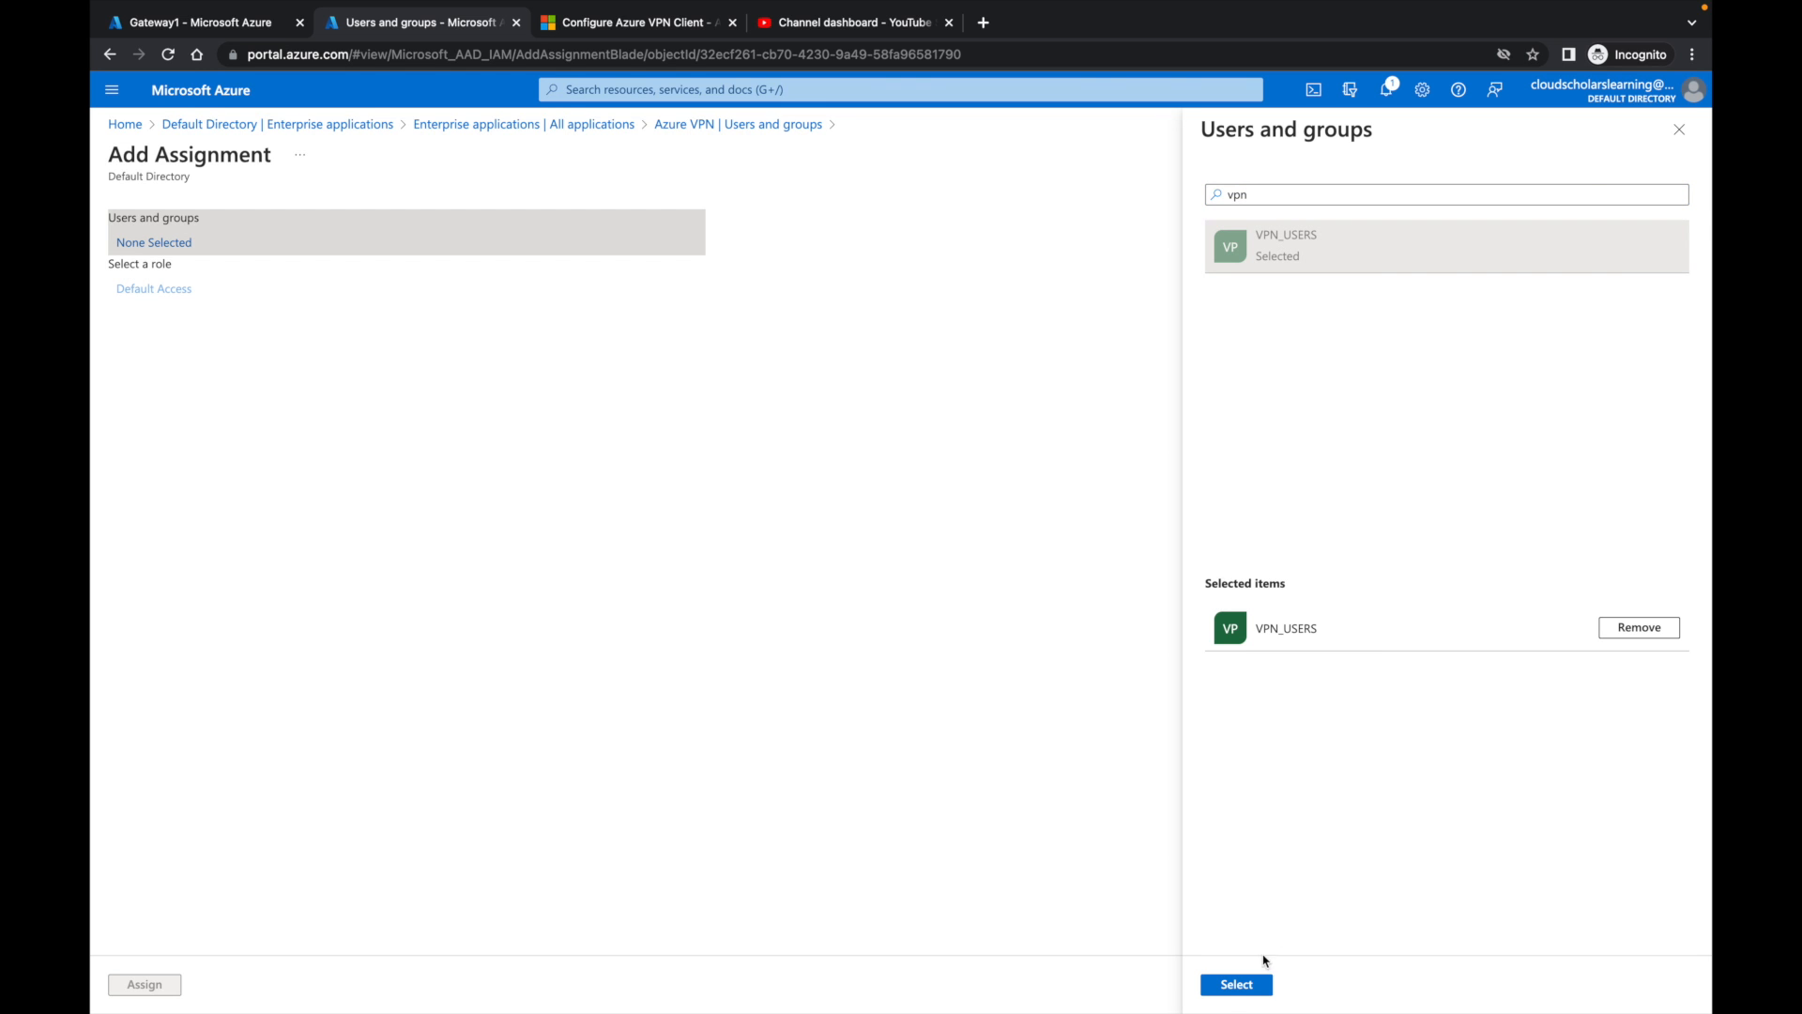
{"action": "left_click", "coordinate": [1233, 984]}
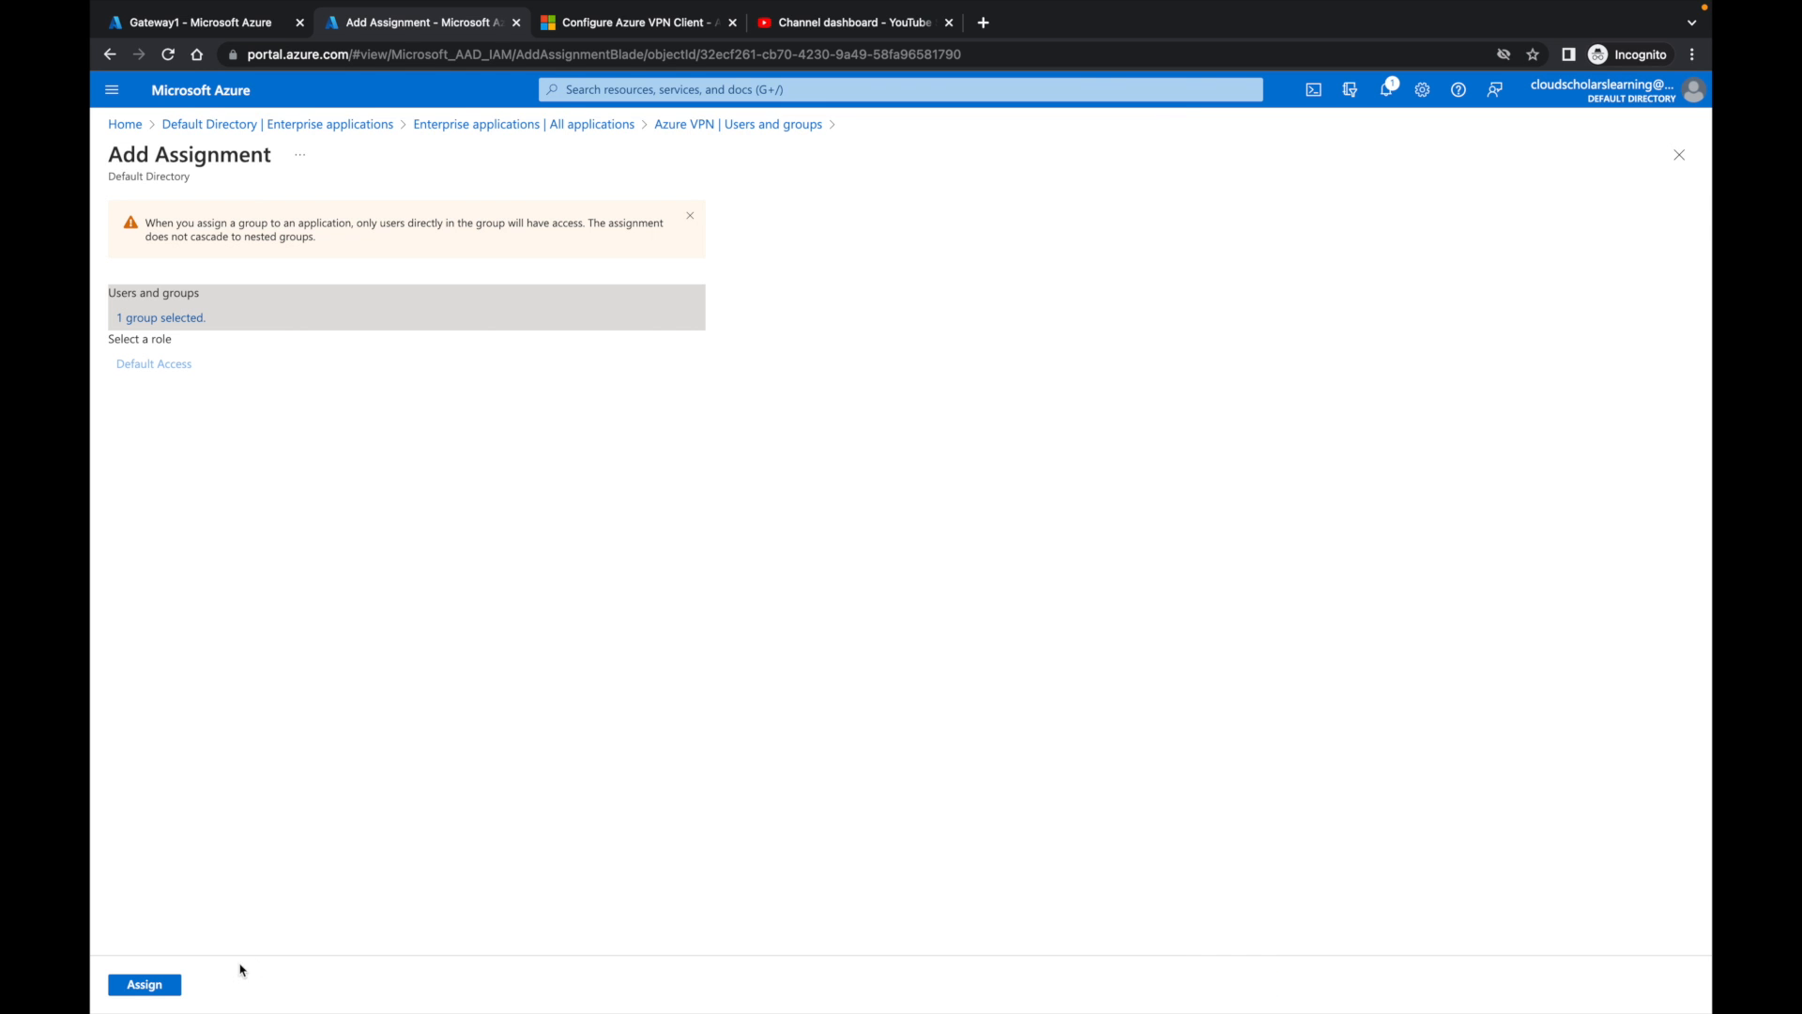
{"action": "left_click", "coordinate": [146, 985]}
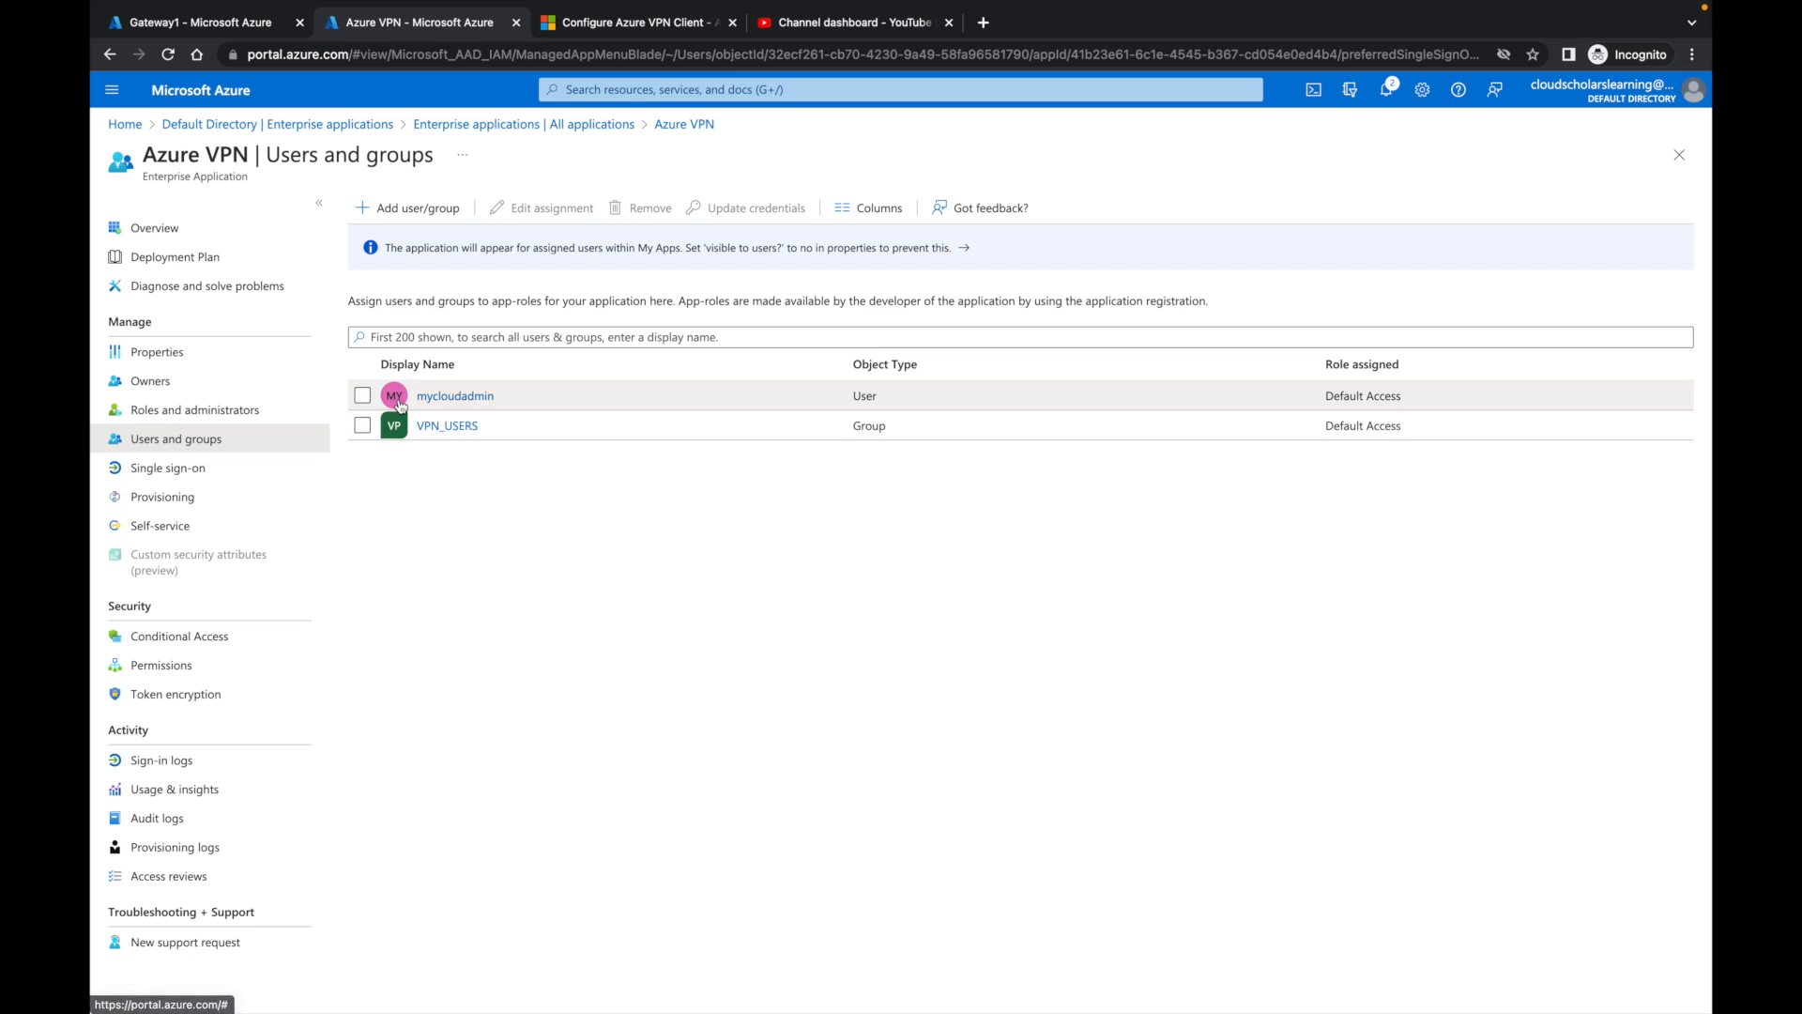
- Remove the admin user's direct assignment from the Azure VPN app
{"action": "left_click", "coordinate": [362, 395]}
{"action": "left_click", "coordinate": [641, 207]}
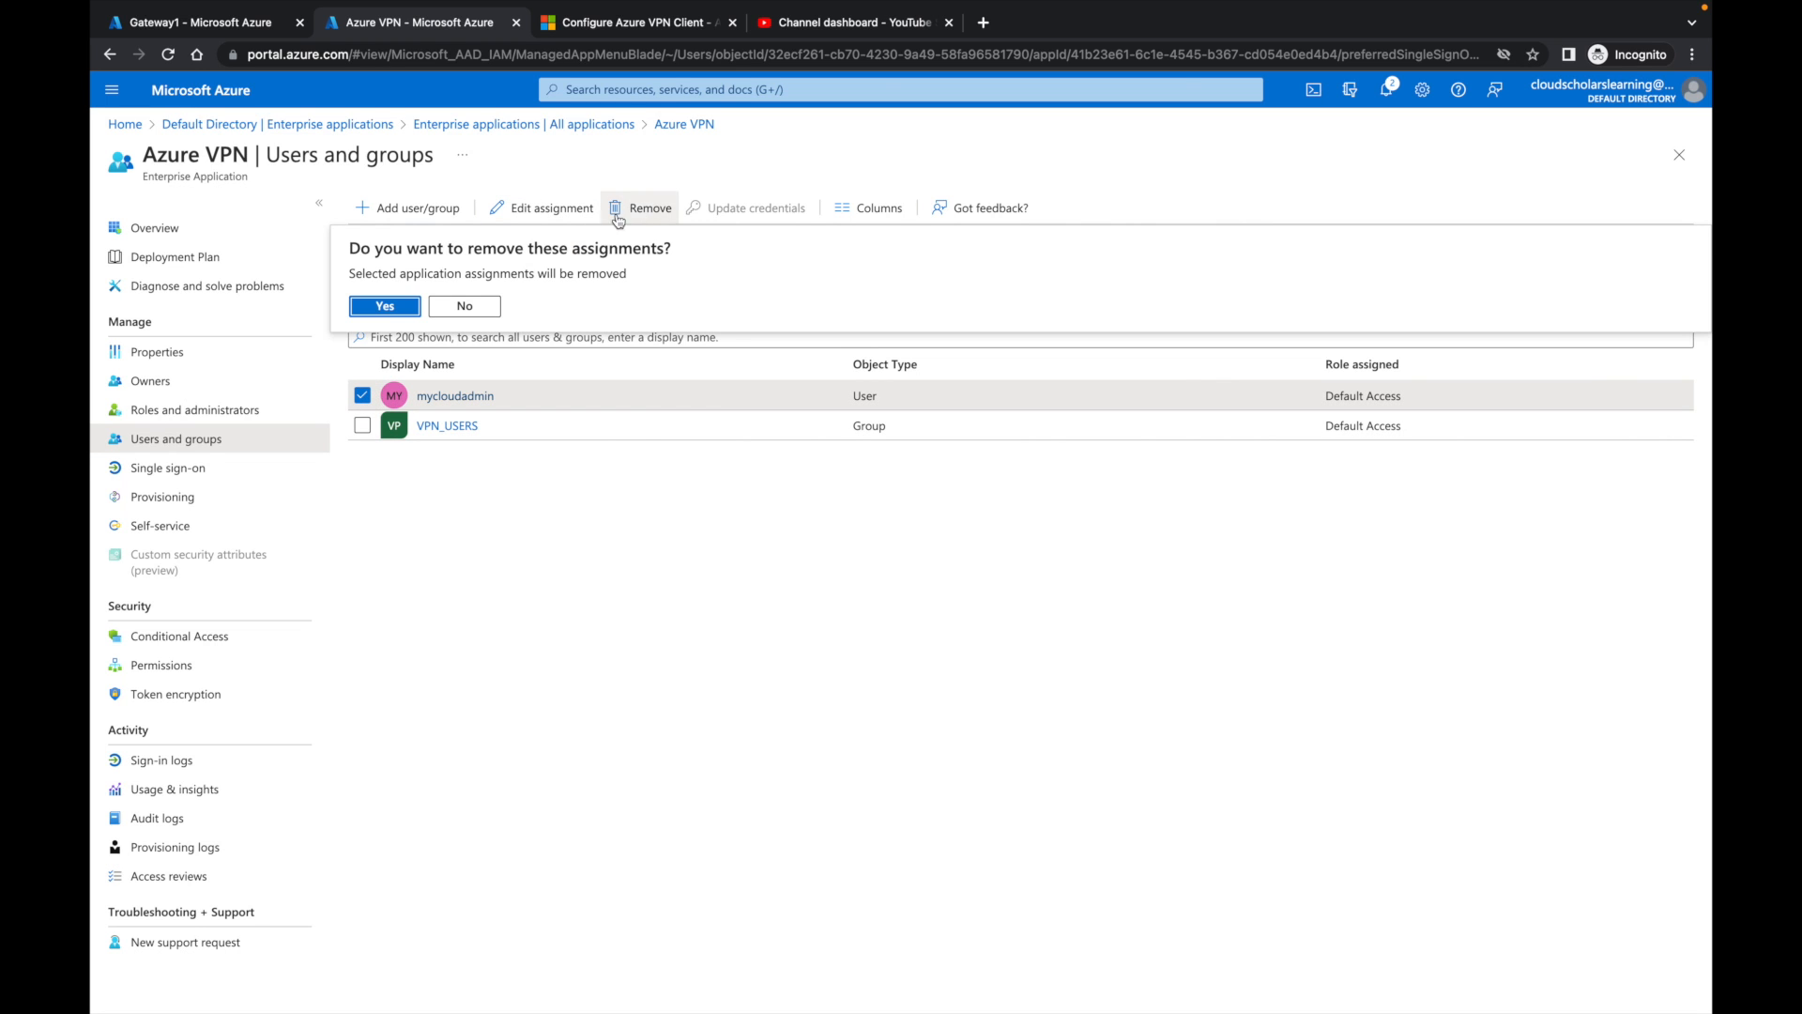
{"action": "left_click", "coordinate": [377, 305]}
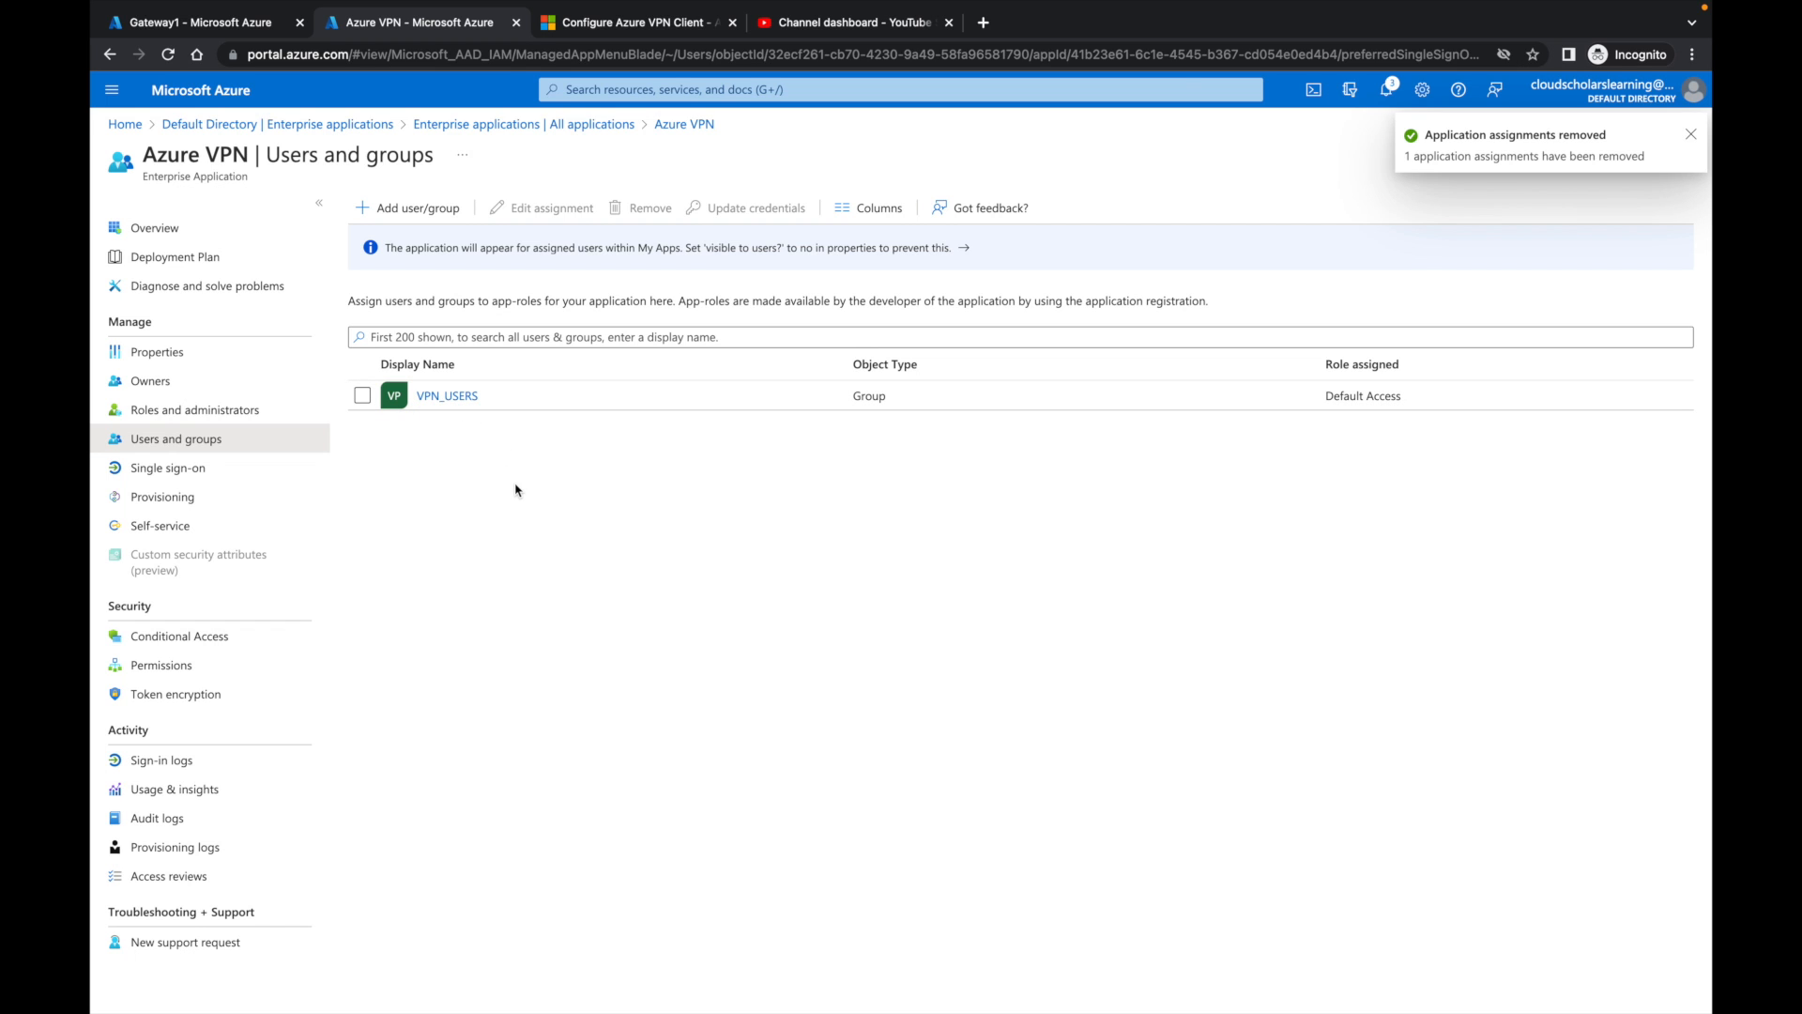
- Check VPN_USERS' two members, then return through Enterprise applications to Azure VPN
{"action": "left_click", "coordinate": [432, 397]}
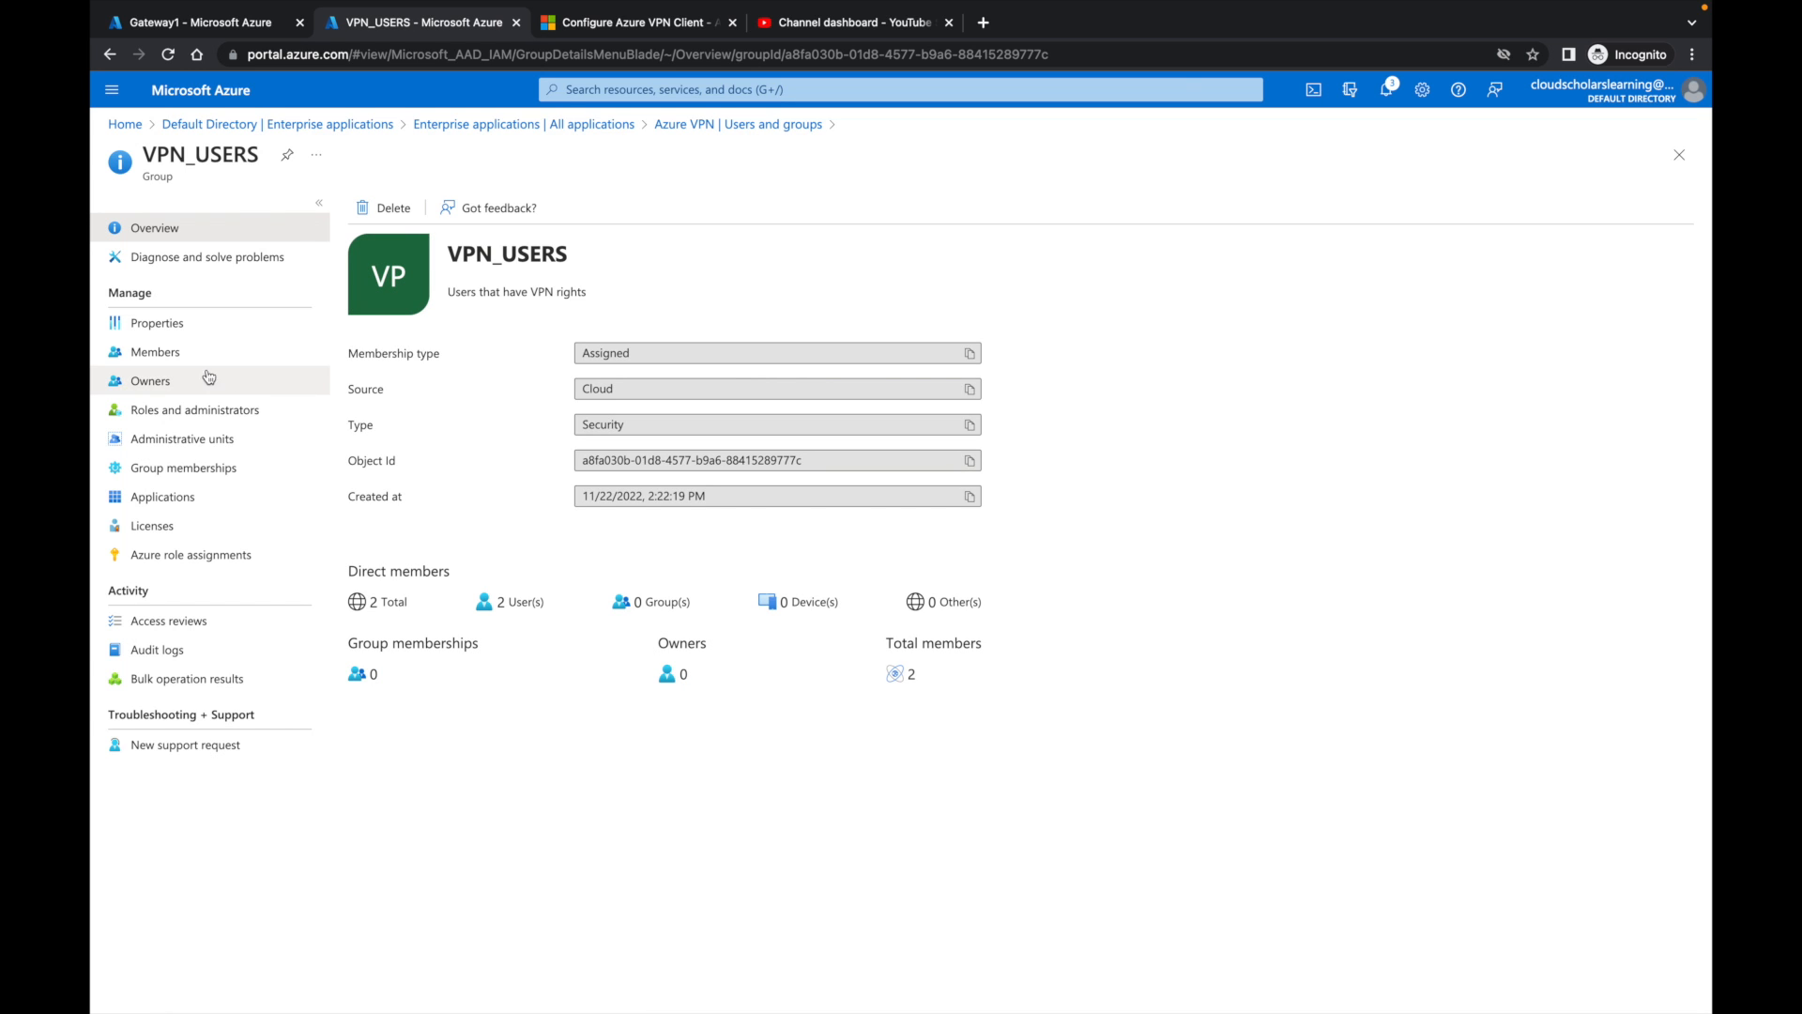
{"action": "left_click", "coordinate": [158, 354]}
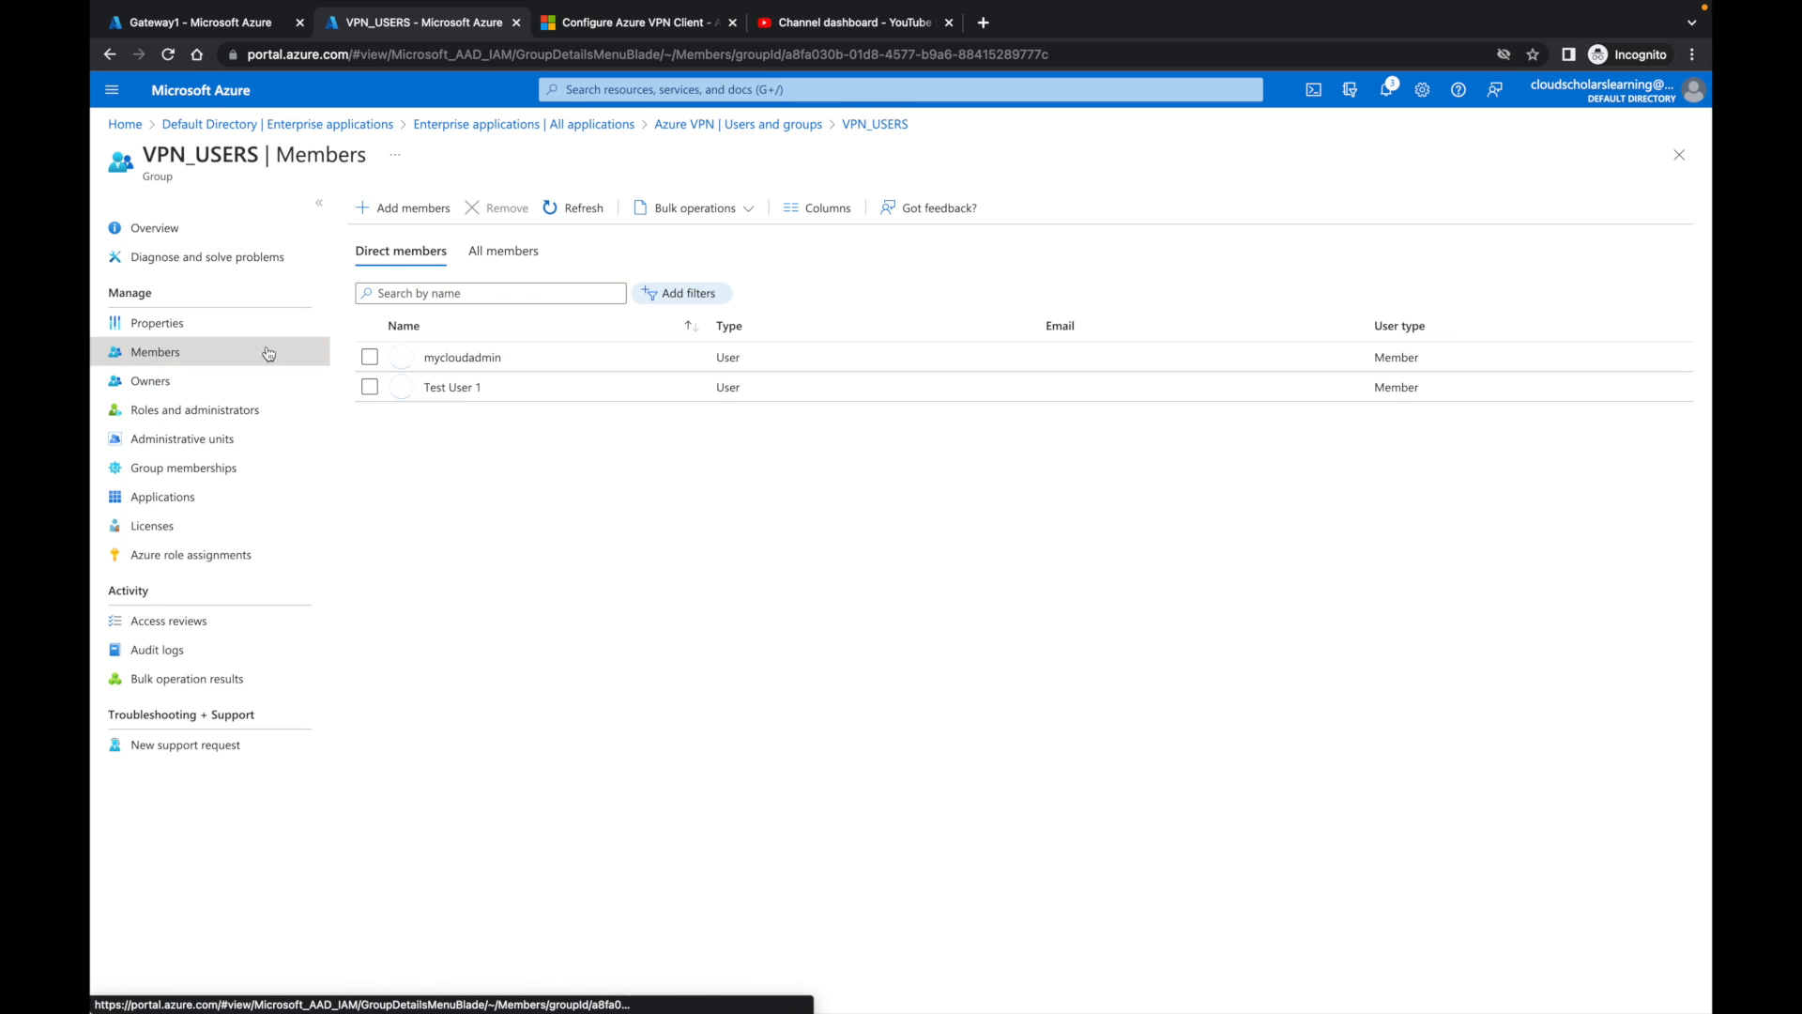
{"action": "left_click", "coordinate": [713, 125]}
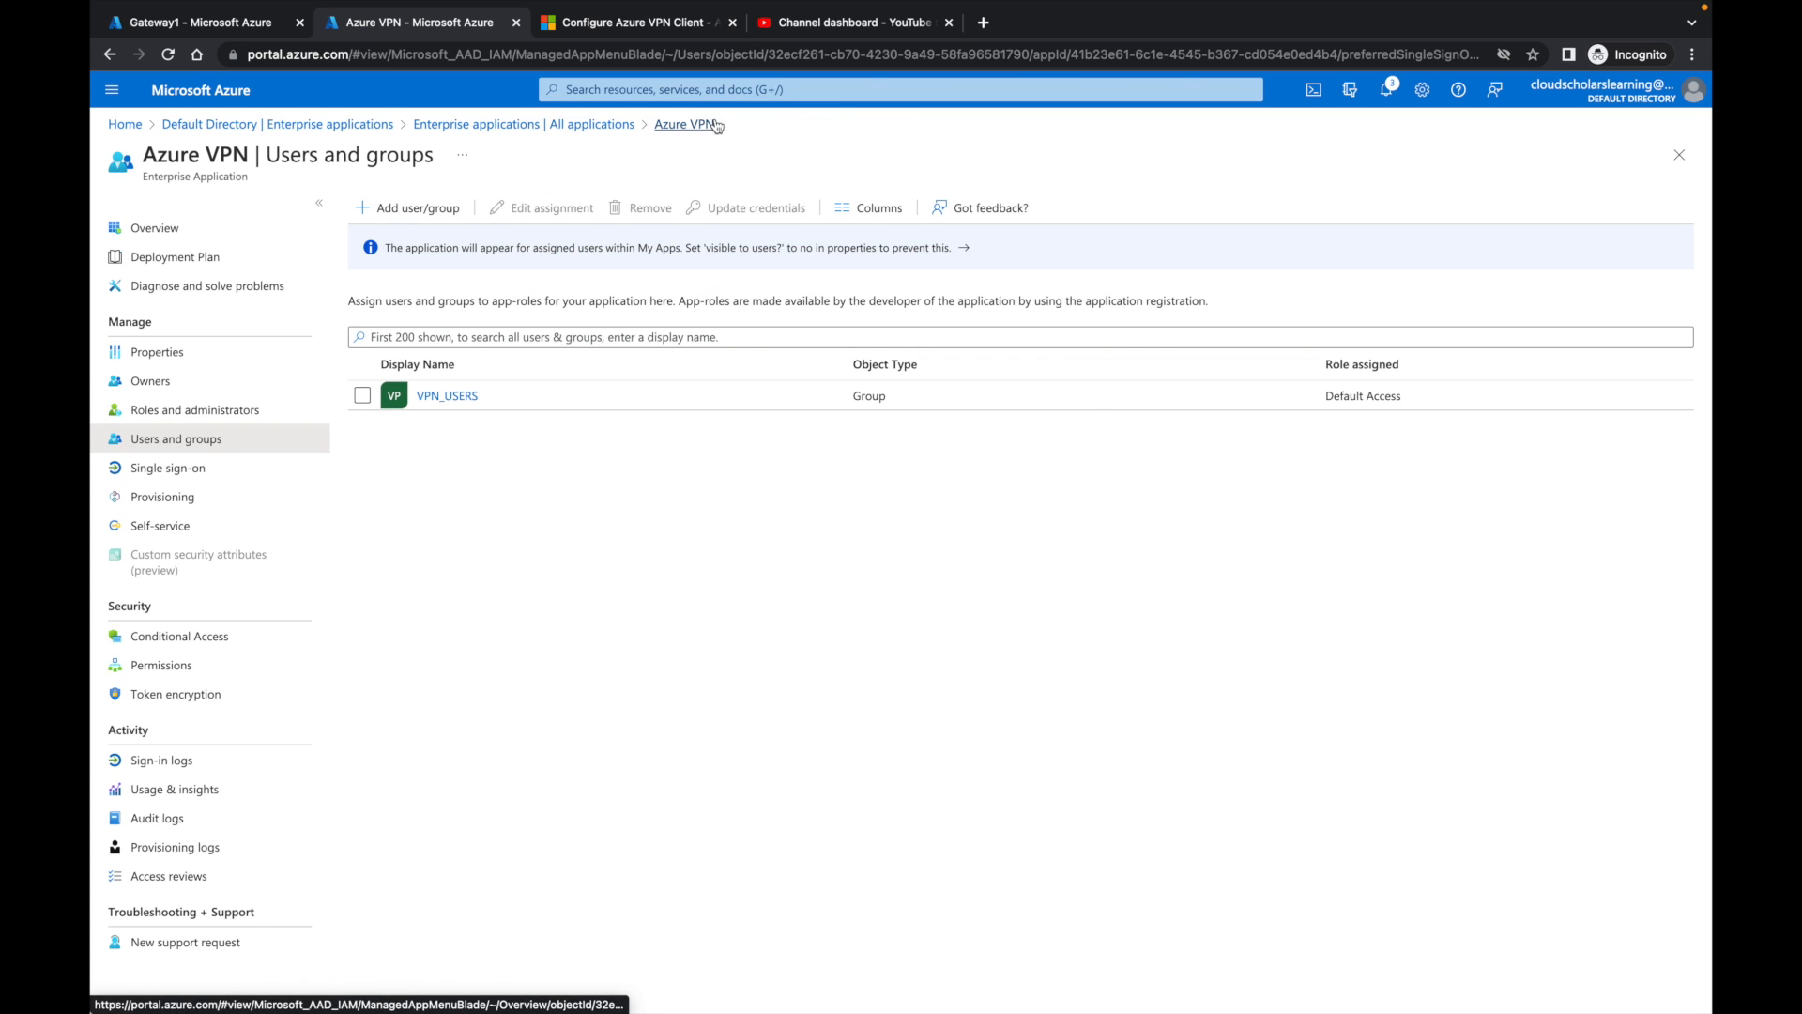
{"action": "left_click", "coordinate": [512, 126]}
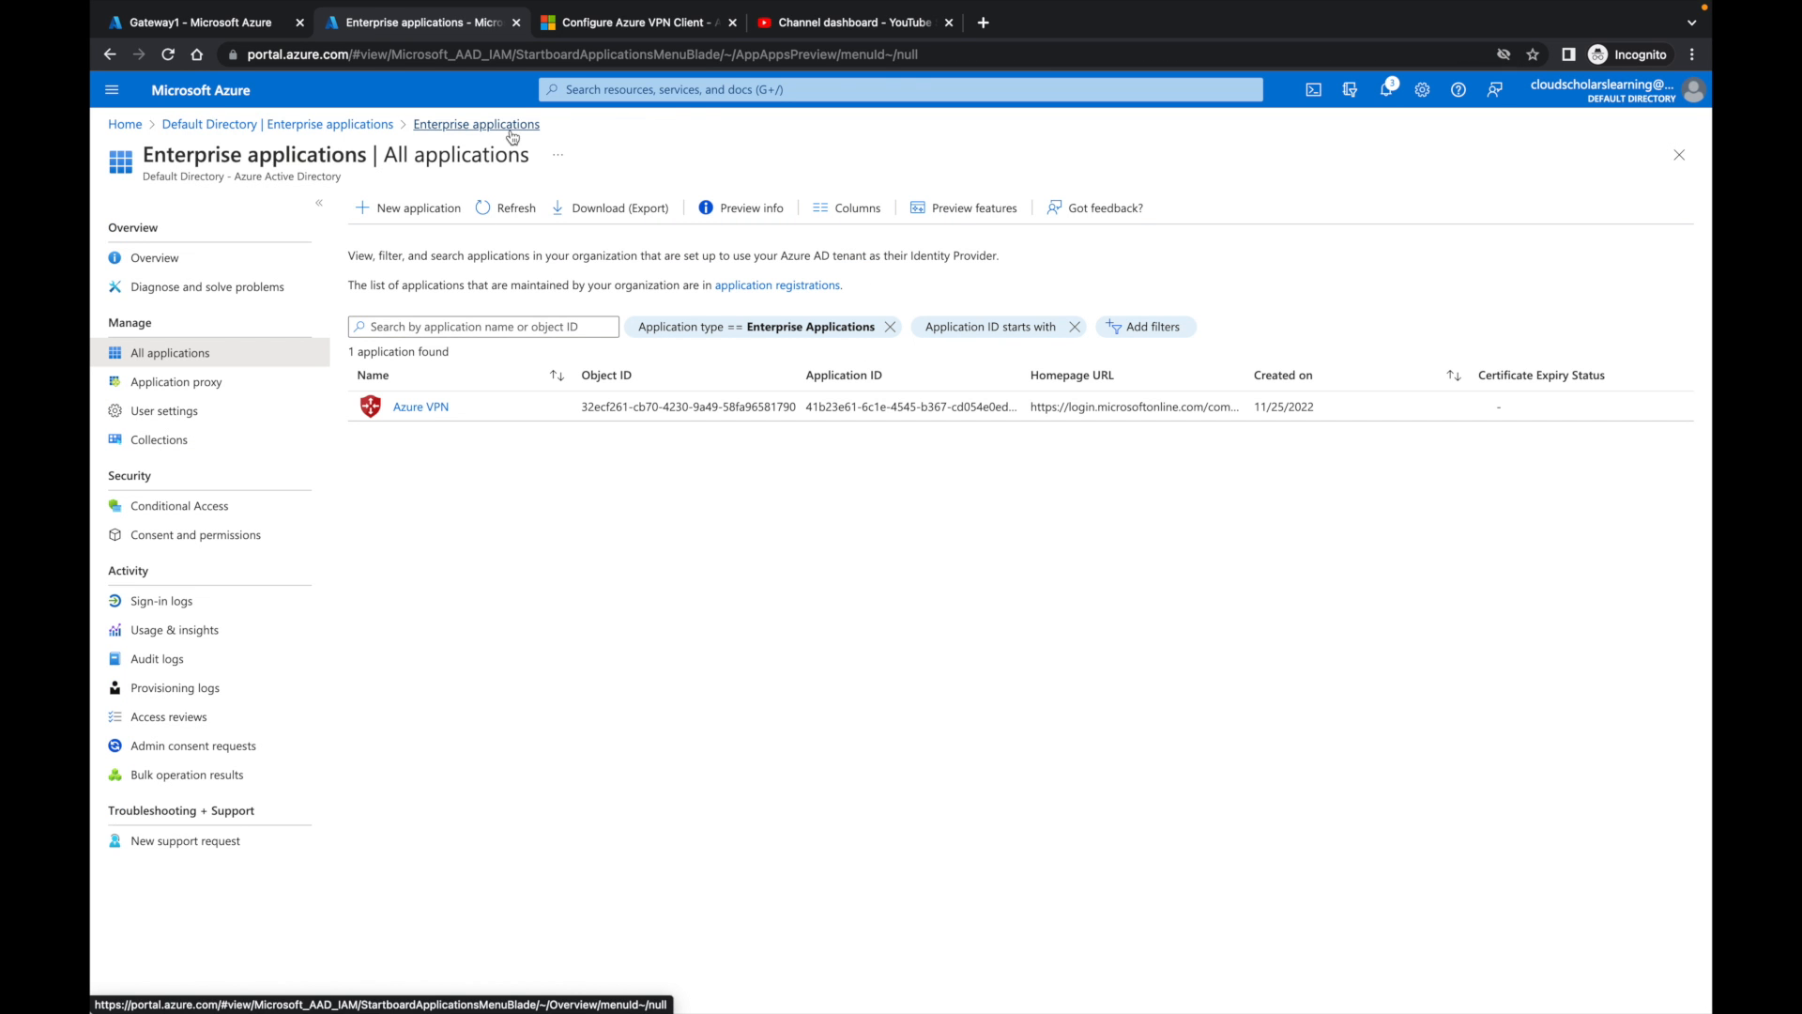
{"action": "left_click", "coordinate": [425, 408]}
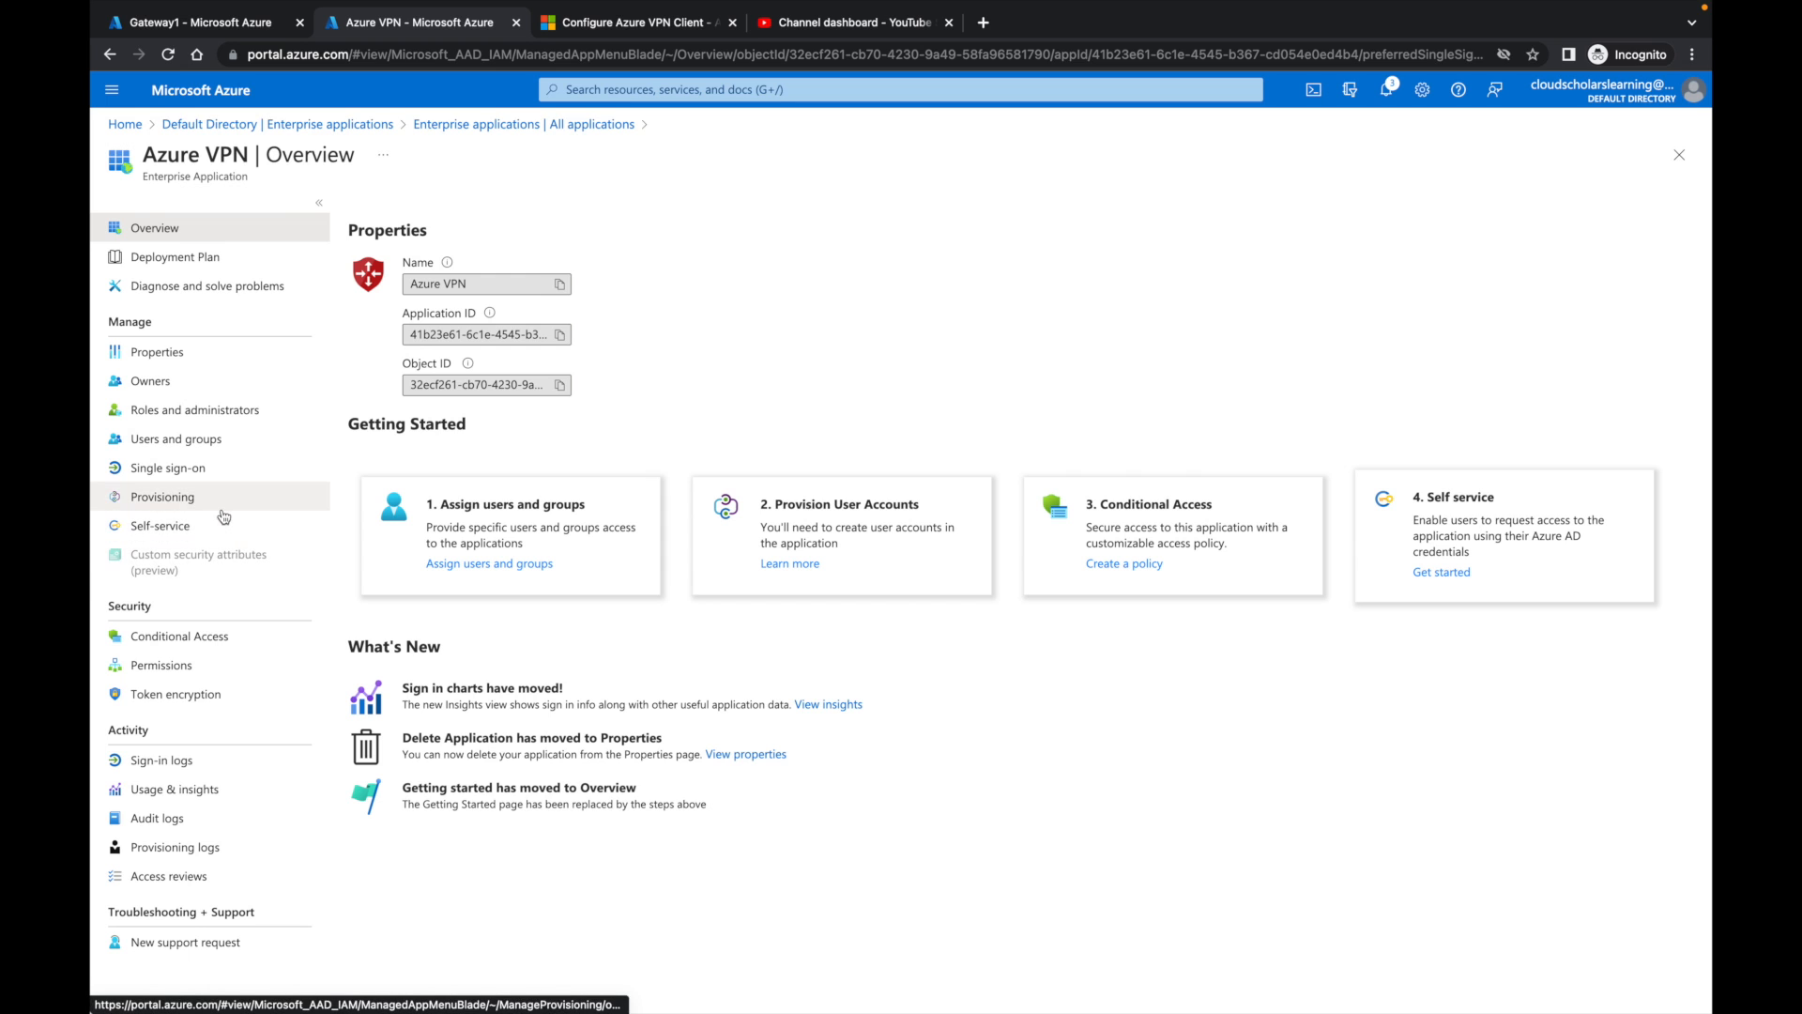
- Start a new Conditional Access policy for the Azure VPN app named VPN_USERS
{"action": "left_click", "coordinate": [198, 648]}
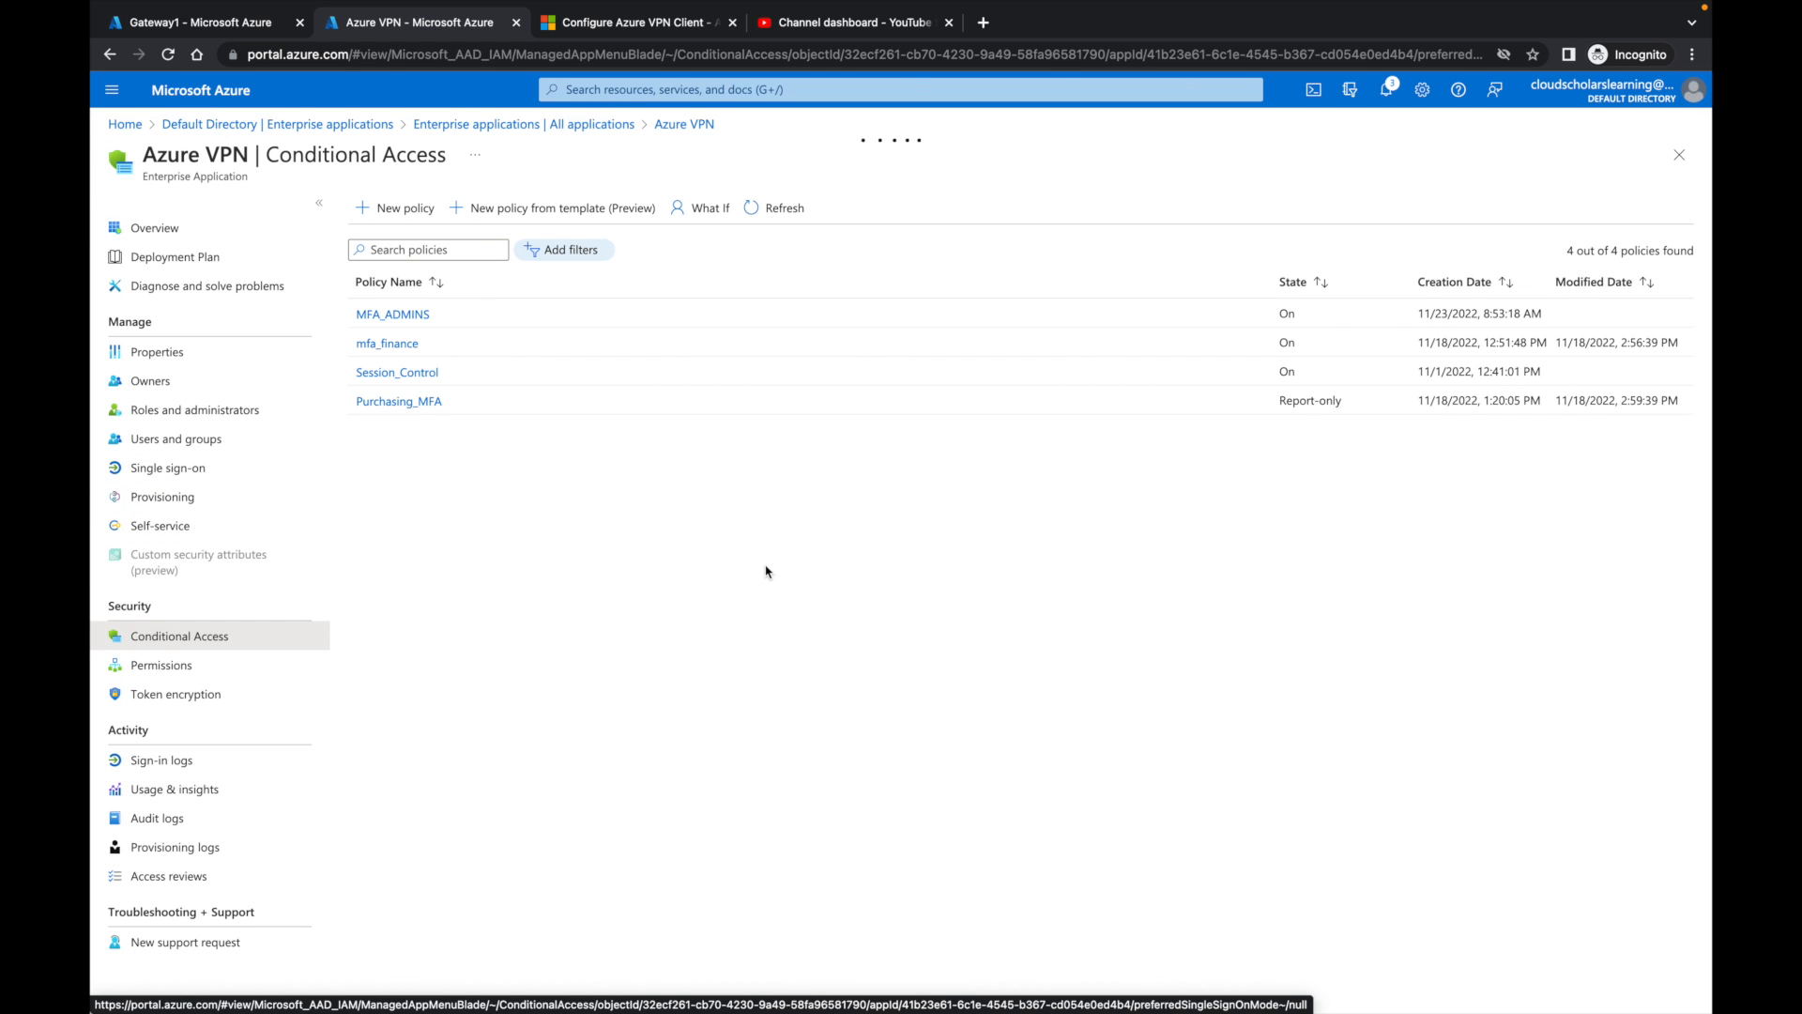
{"action": "left_click", "coordinate": [406, 208]}
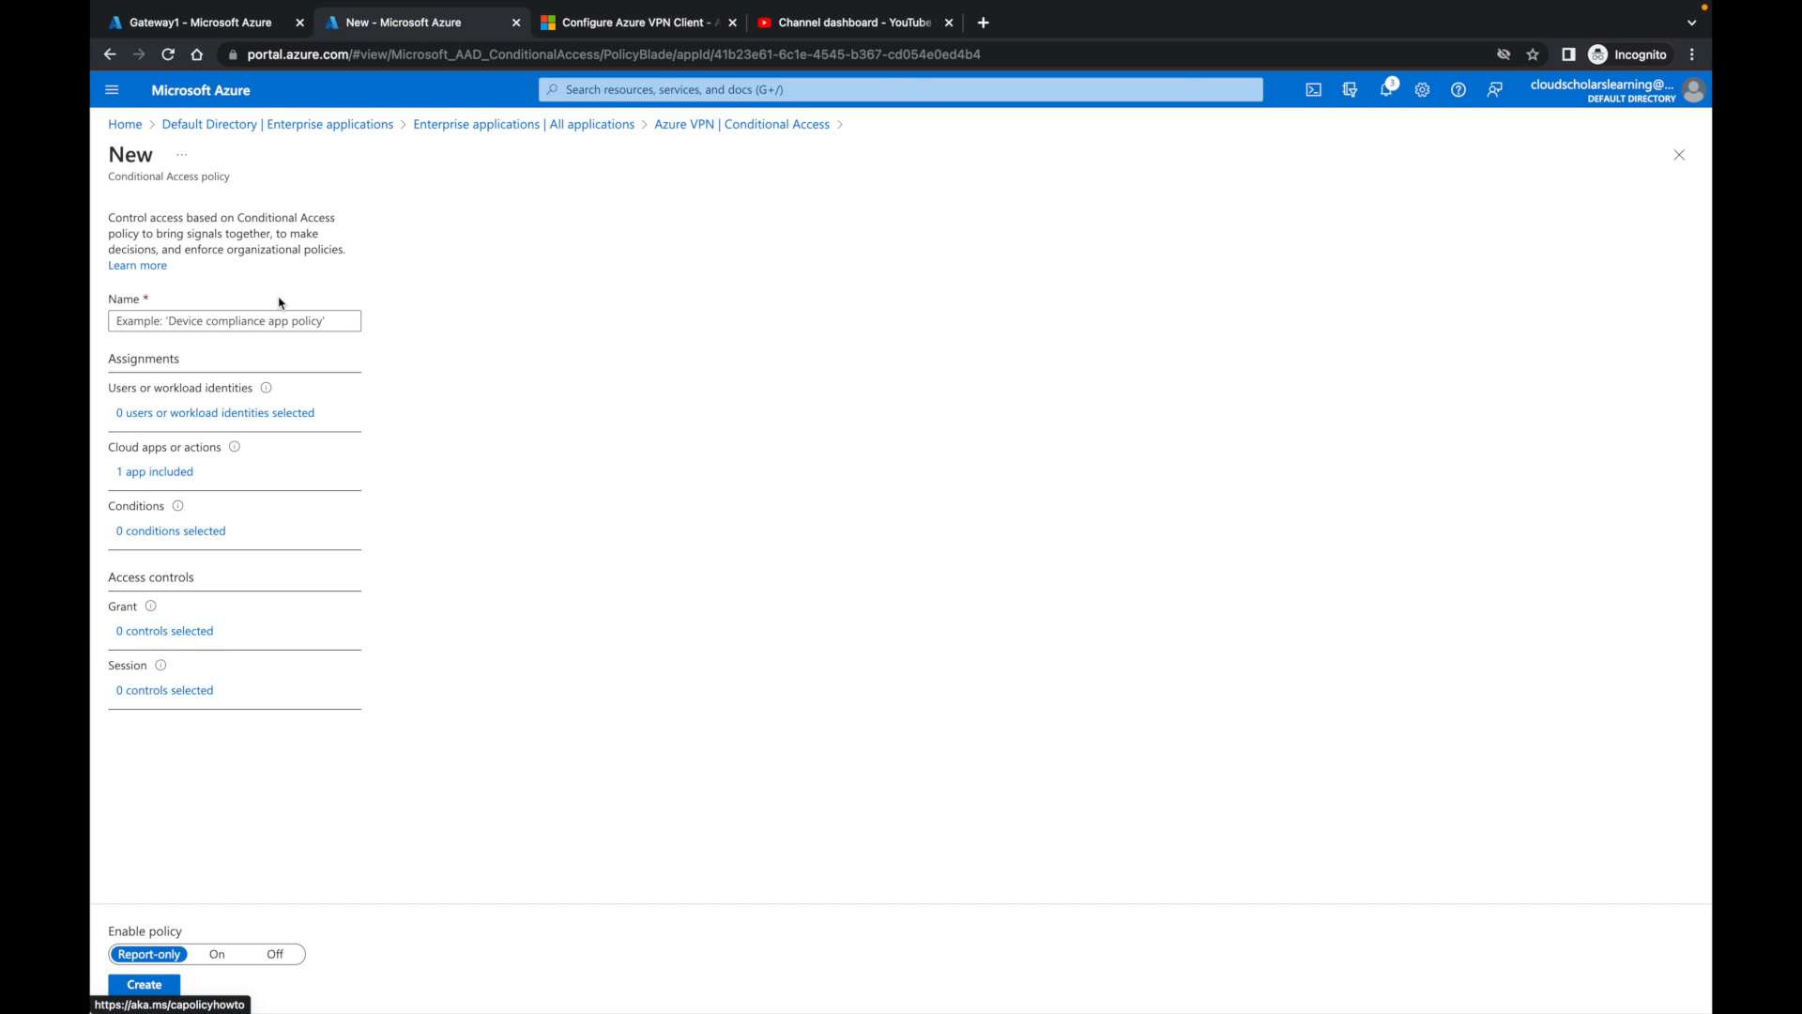
{"action": "left_click", "coordinate": [280, 306]}
{"action": "type", "text": "VPN"}
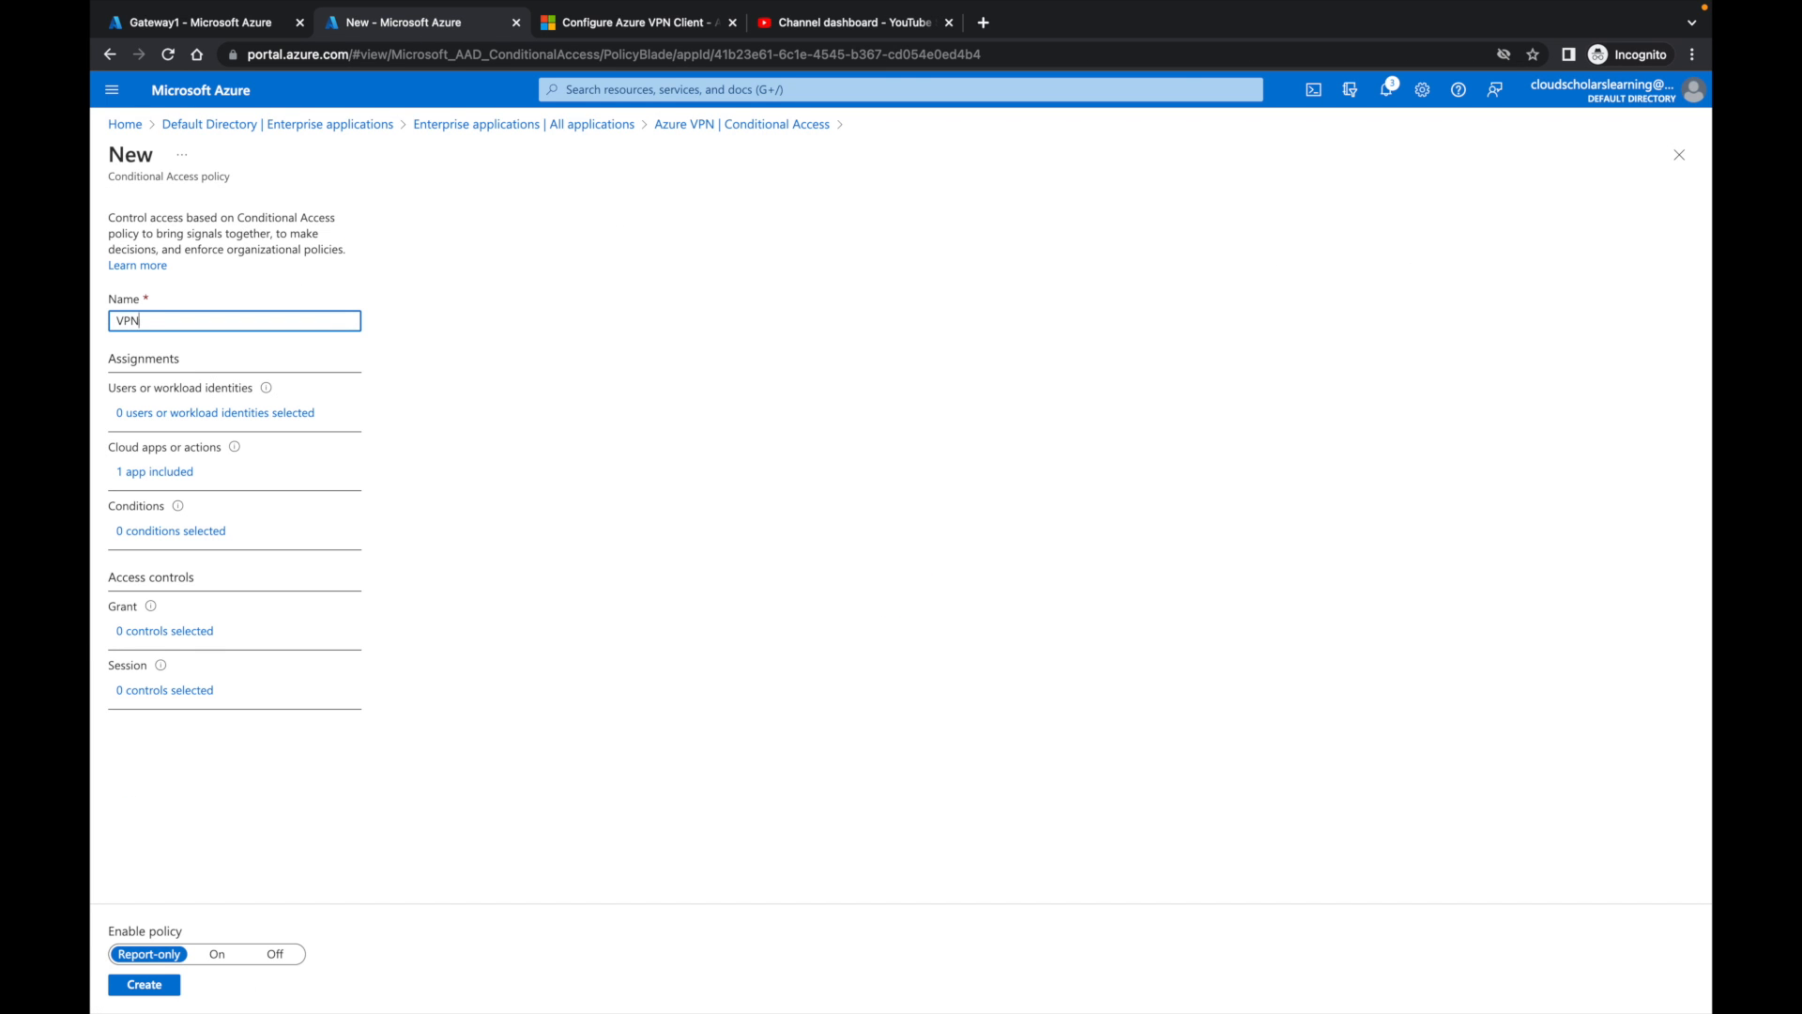
{"action": "type", "text": "_USERS"}
- Limit the policy's users to the VPN_USERS group only
{"action": "left_click", "coordinate": [195, 413]}
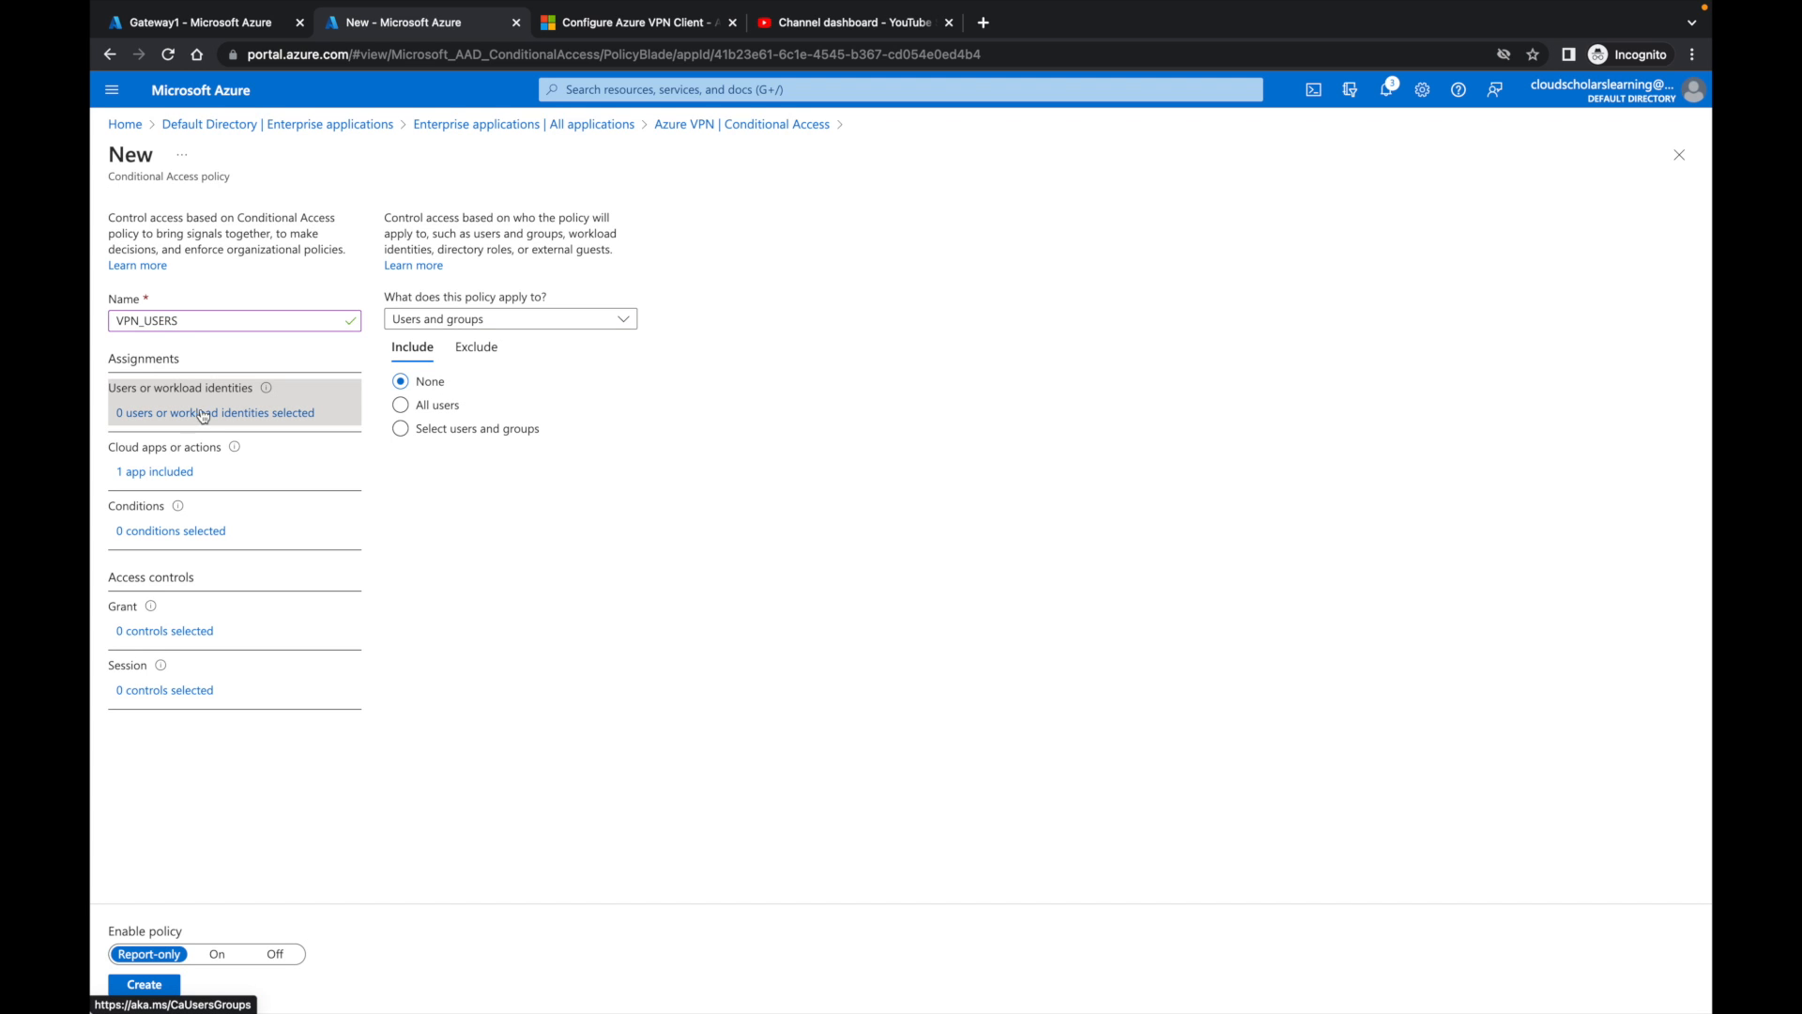
{"action": "left_click", "coordinate": [401, 429]}
{"action": "left_click", "coordinate": [419, 523]}
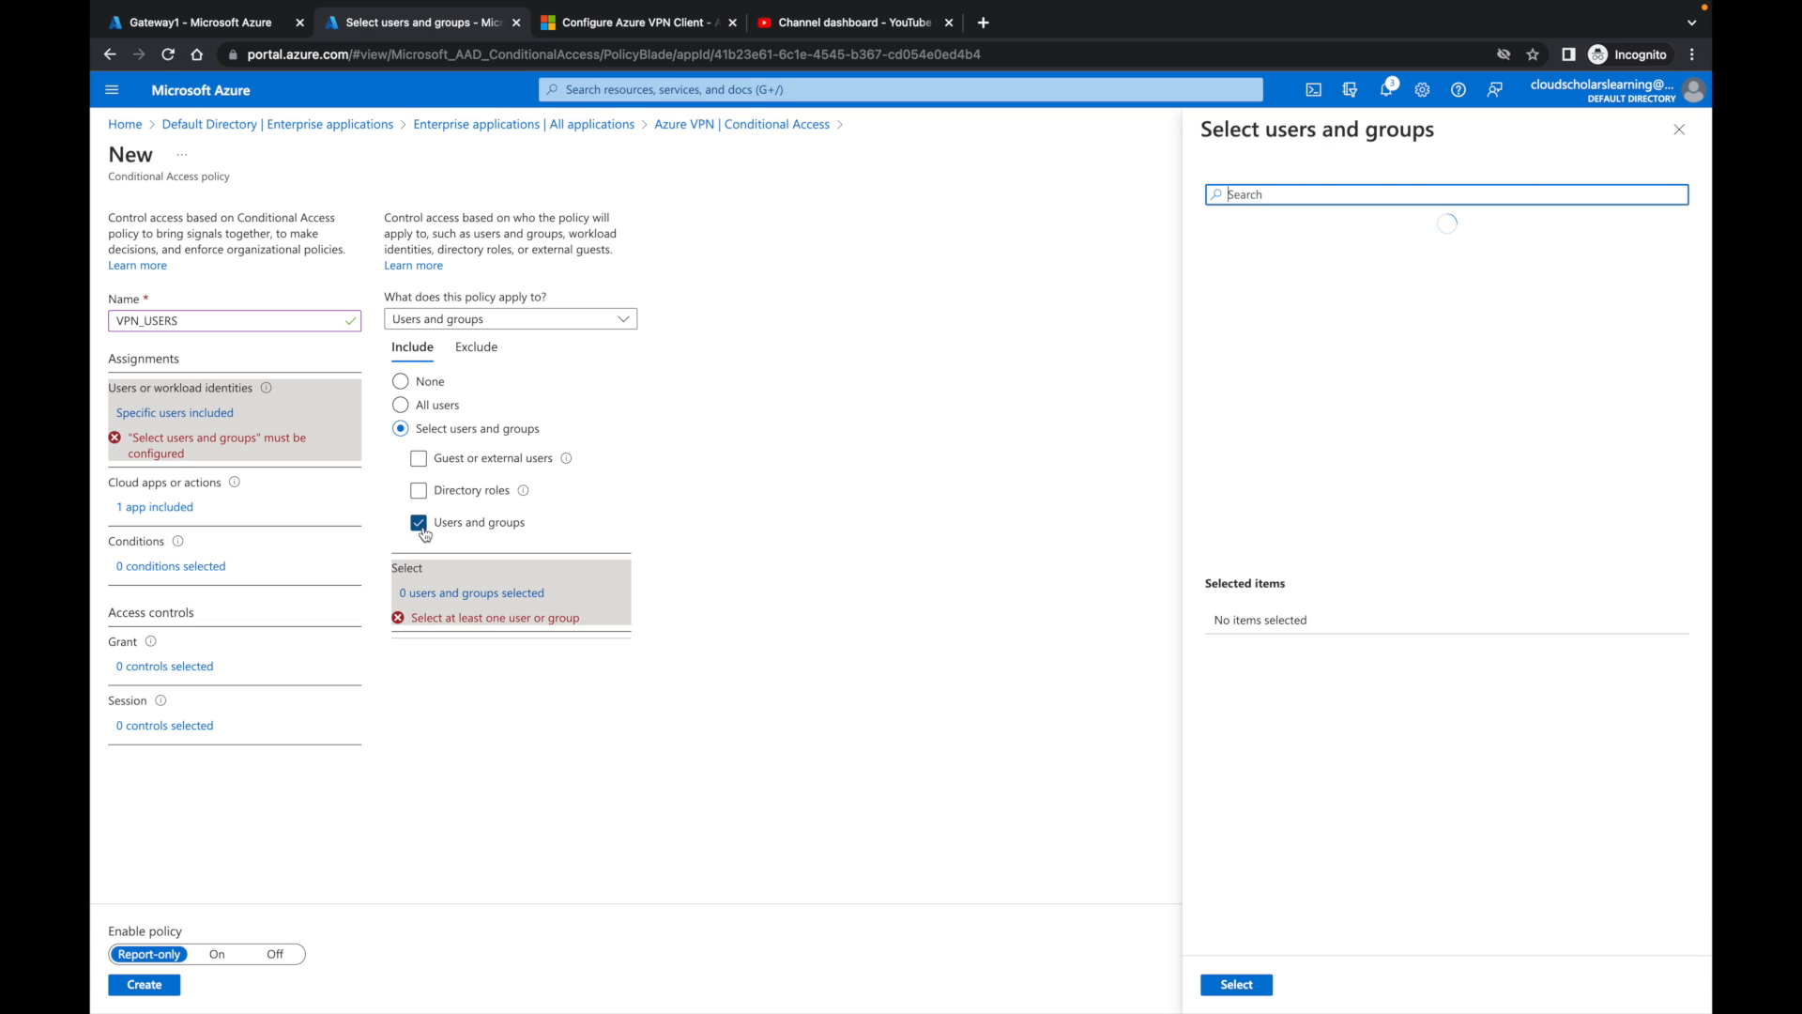
{"action": "type", "text": "vpn"}
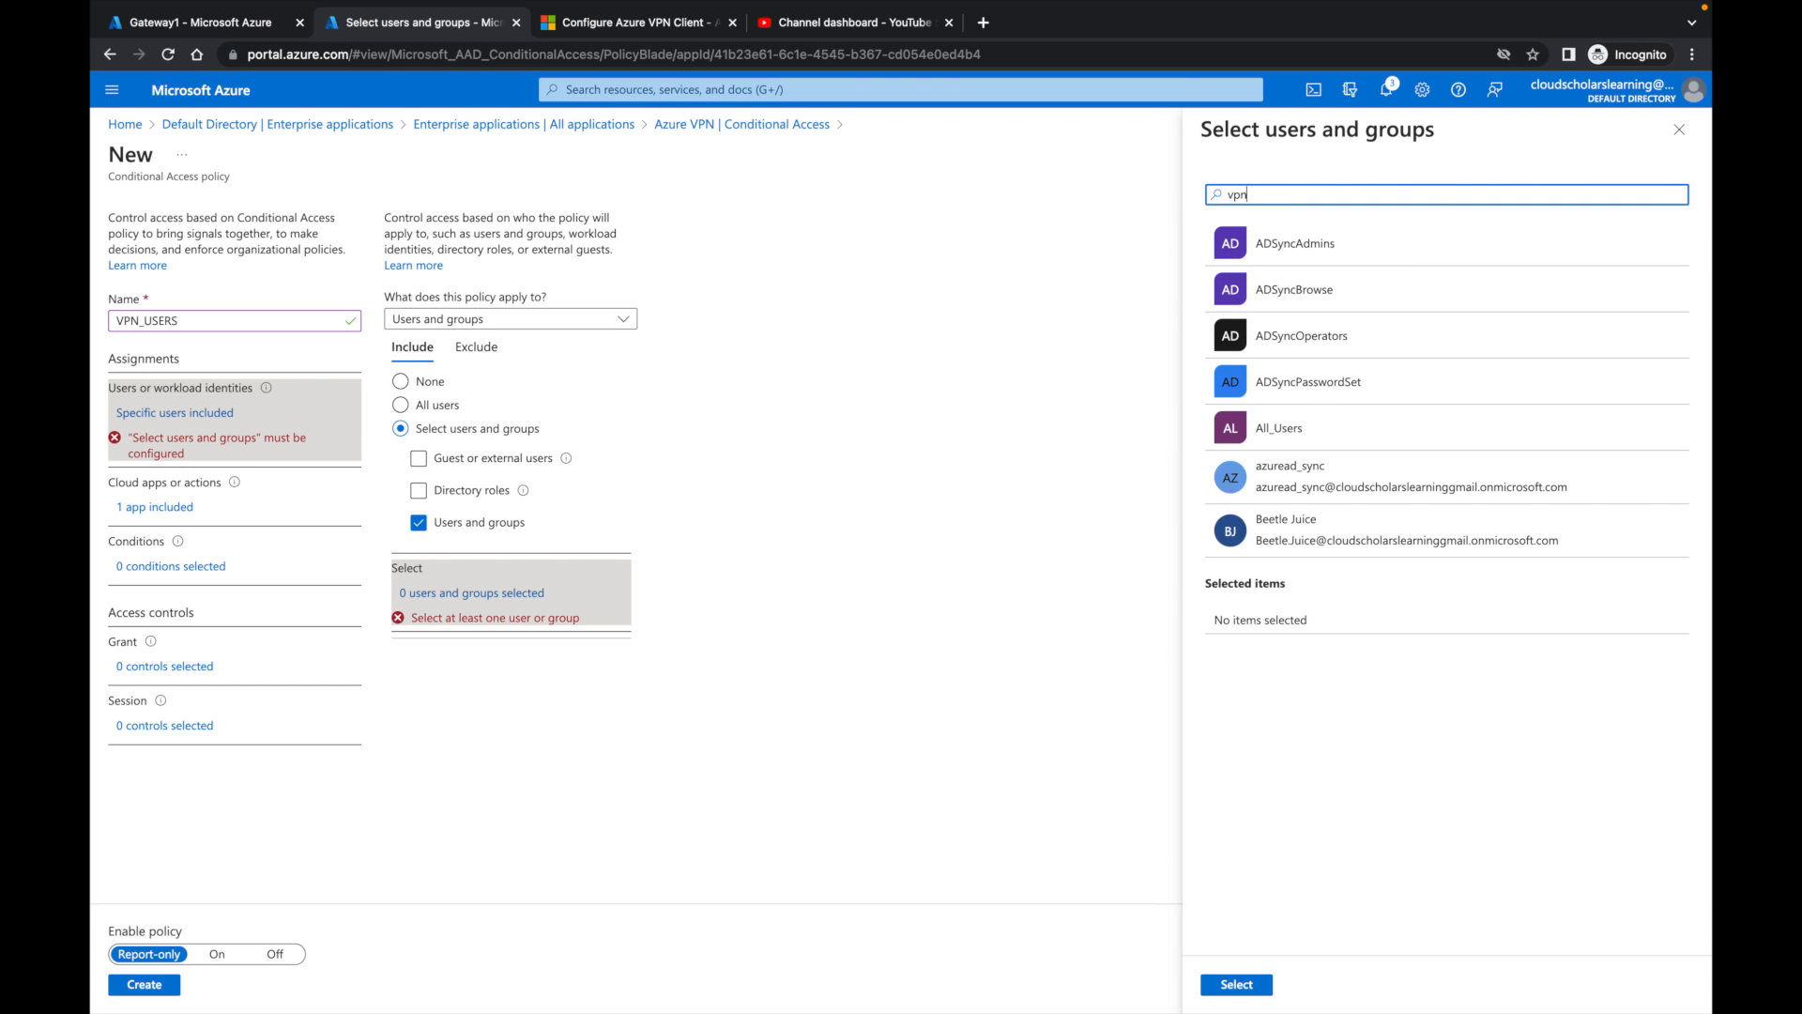
{"action": "left_click", "coordinate": [1271, 244]}
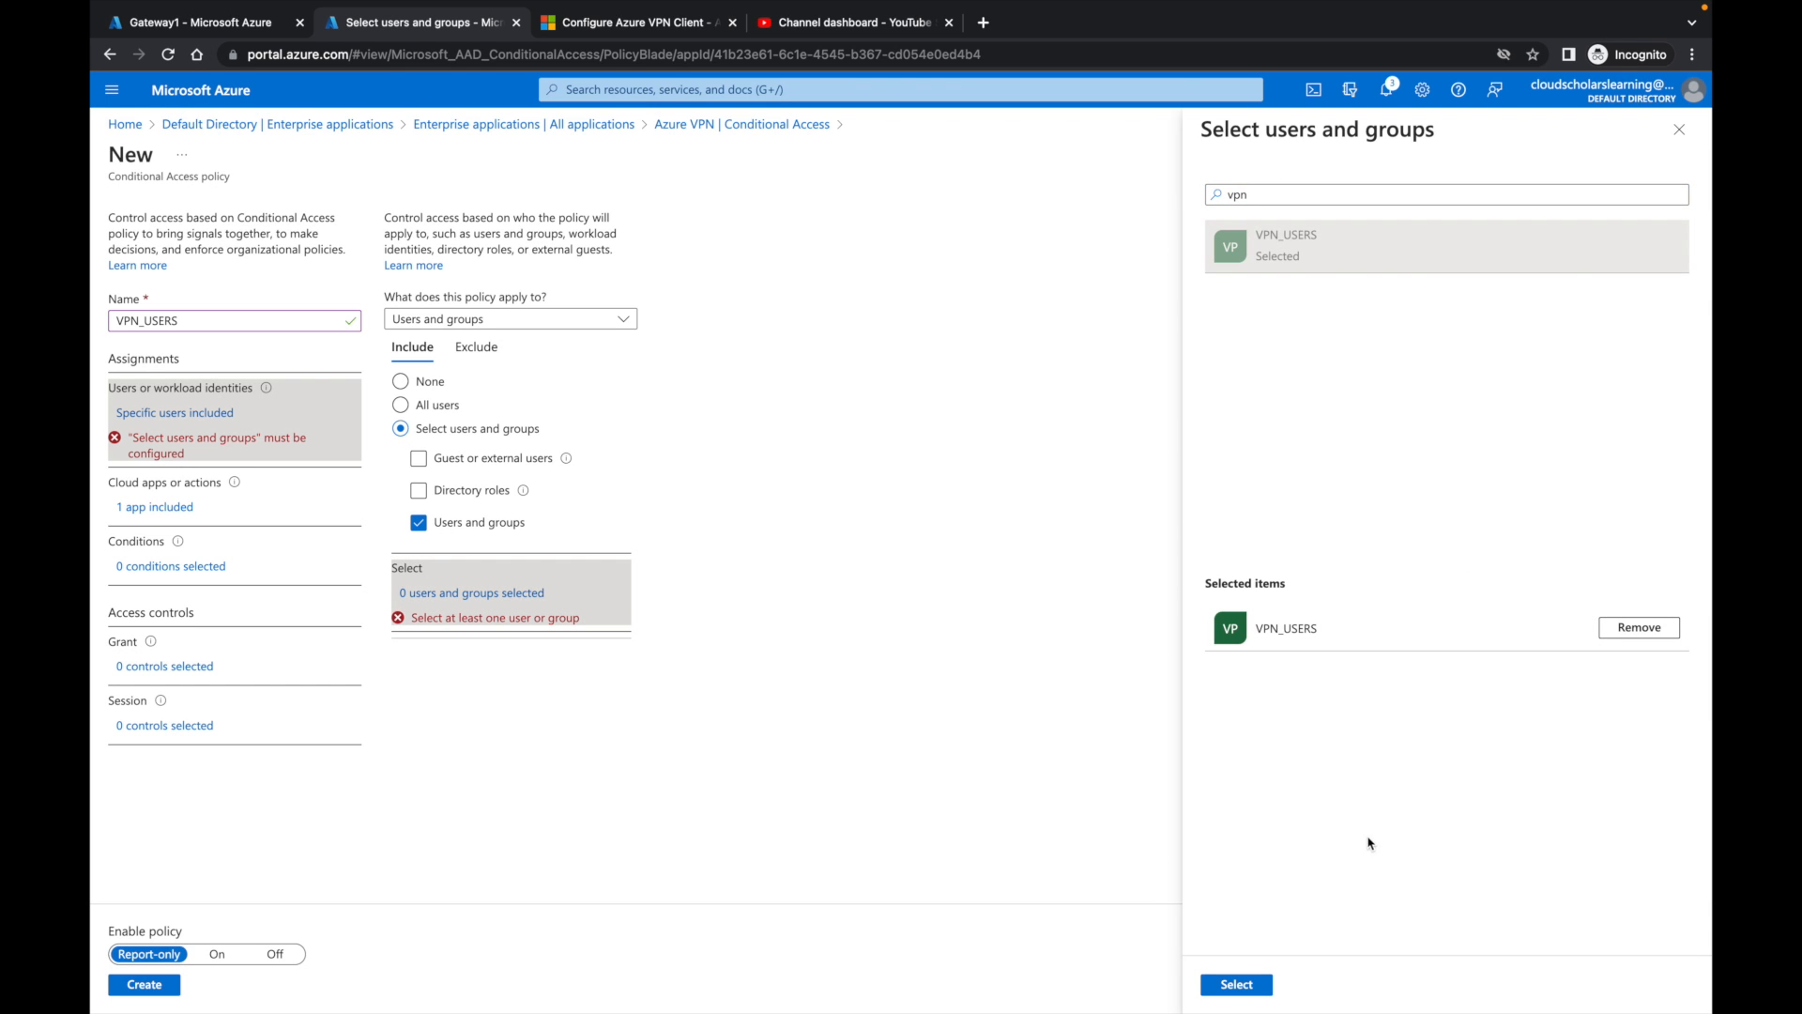
{"action": "left_click", "coordinate": [1245, 984]}
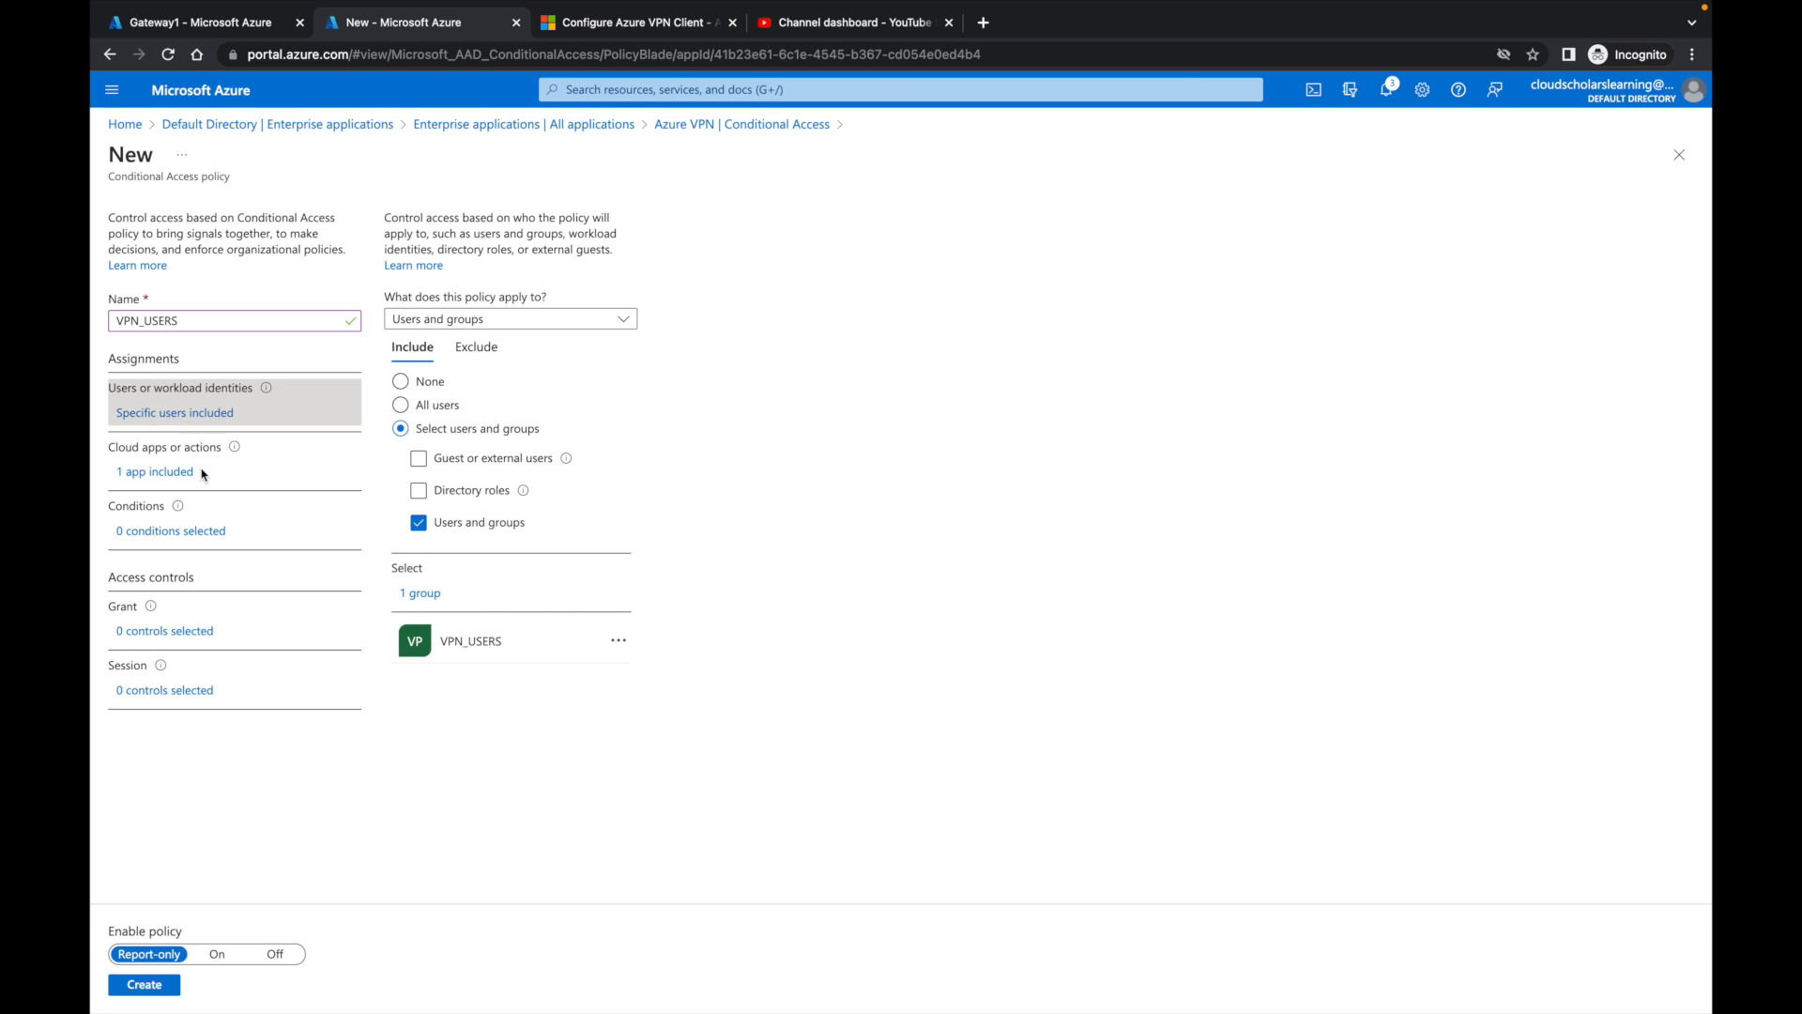
- Require multifactor authentication to grant access, switch the VPN_USERS policy On, and create it
{"action": "left_click", "coordinate": [164, 479]}
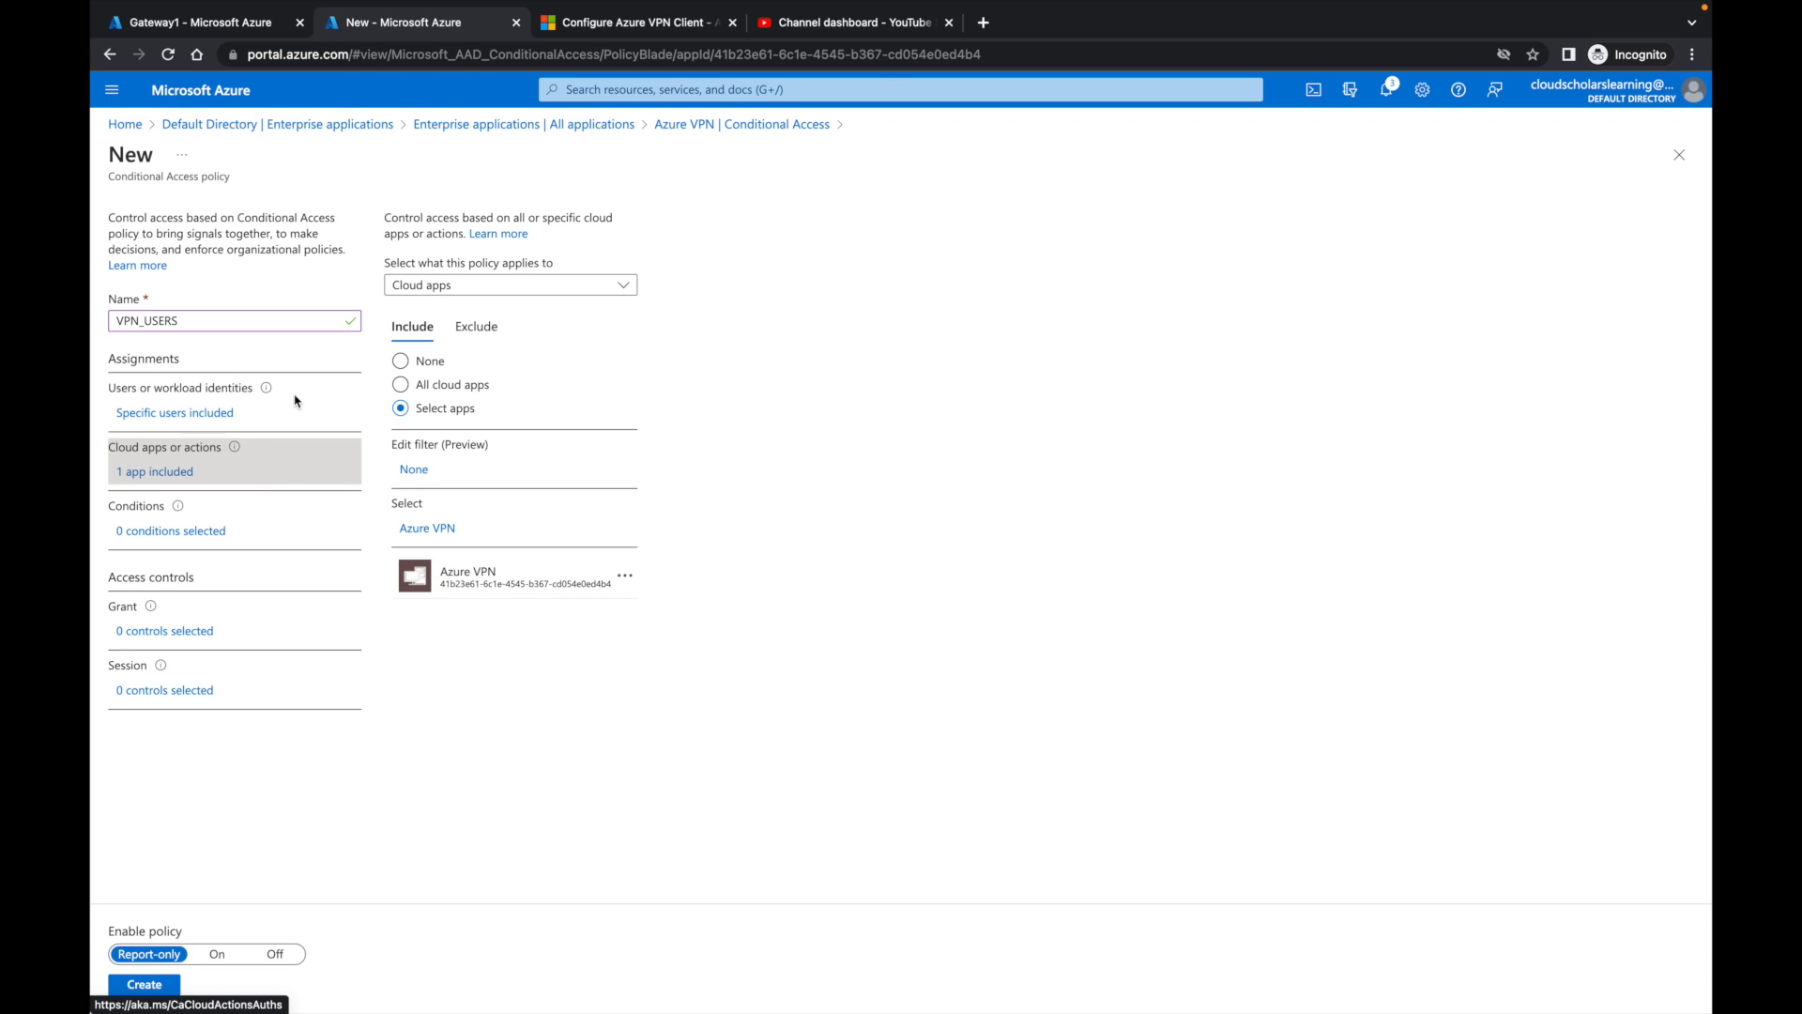
{"action": "left_click", "coordinate": [146, 531]}
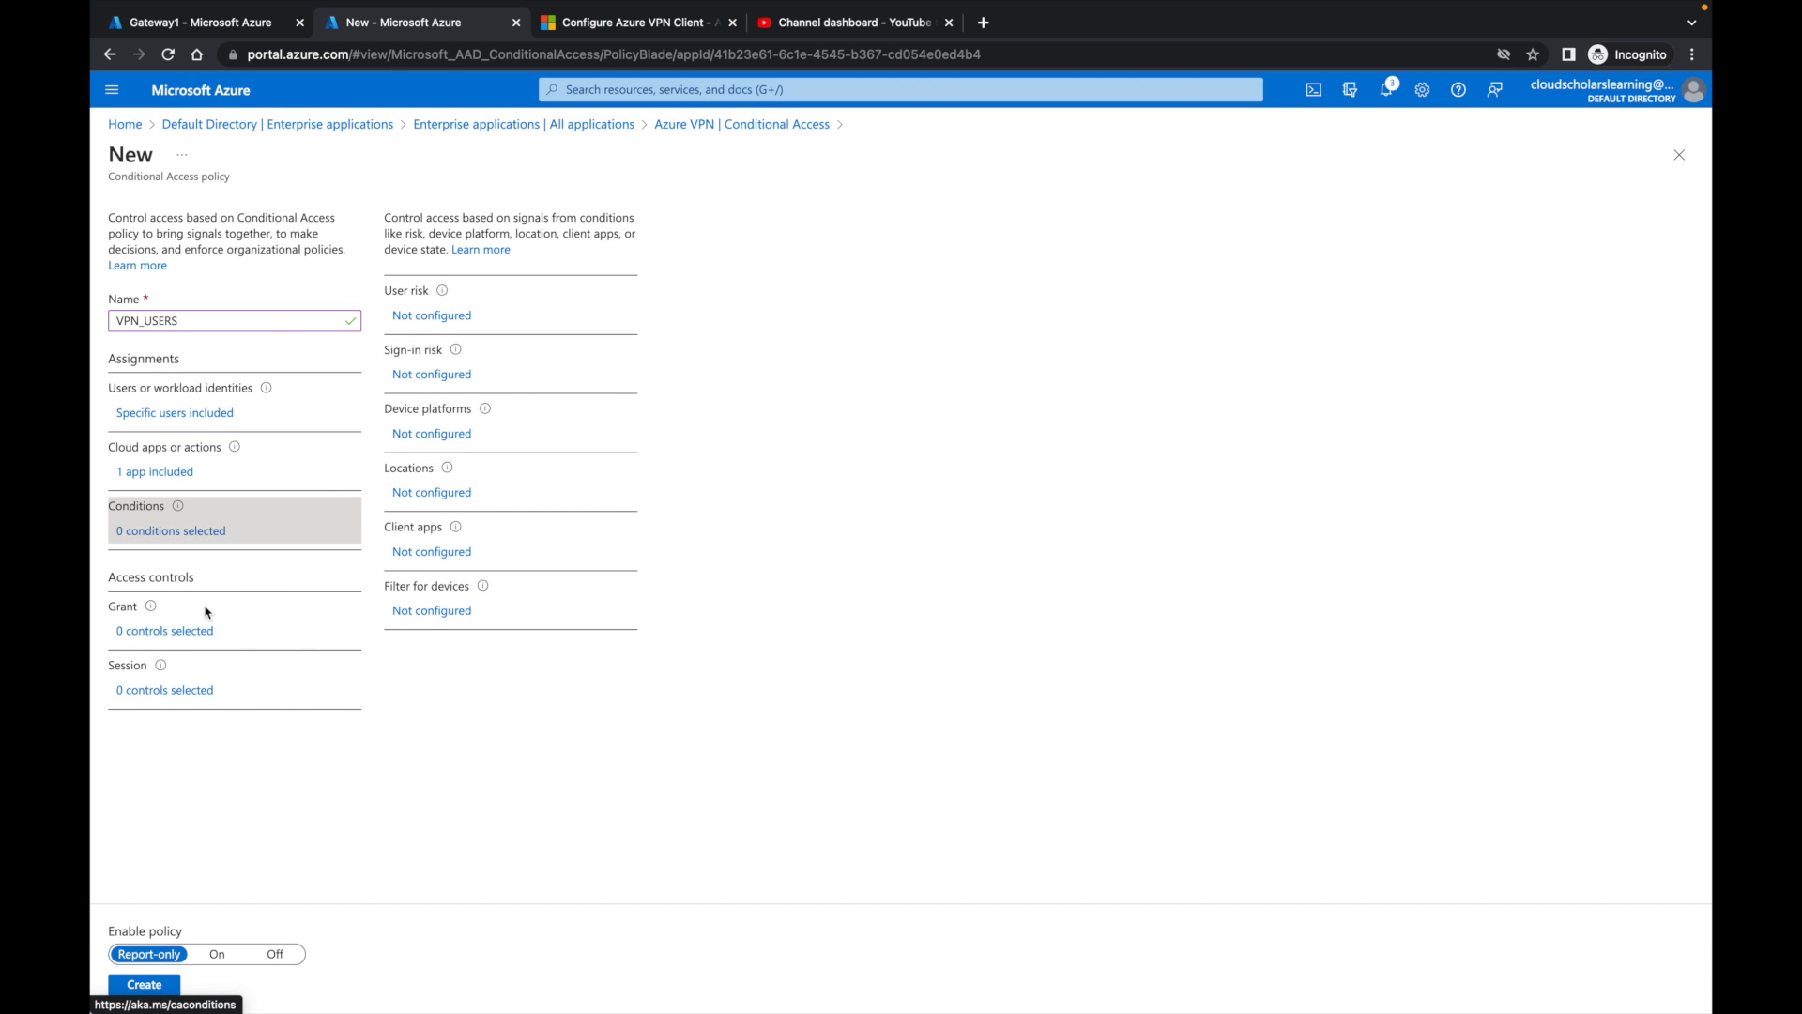
{"action": "left_click", "coordinate": [175, 633]}
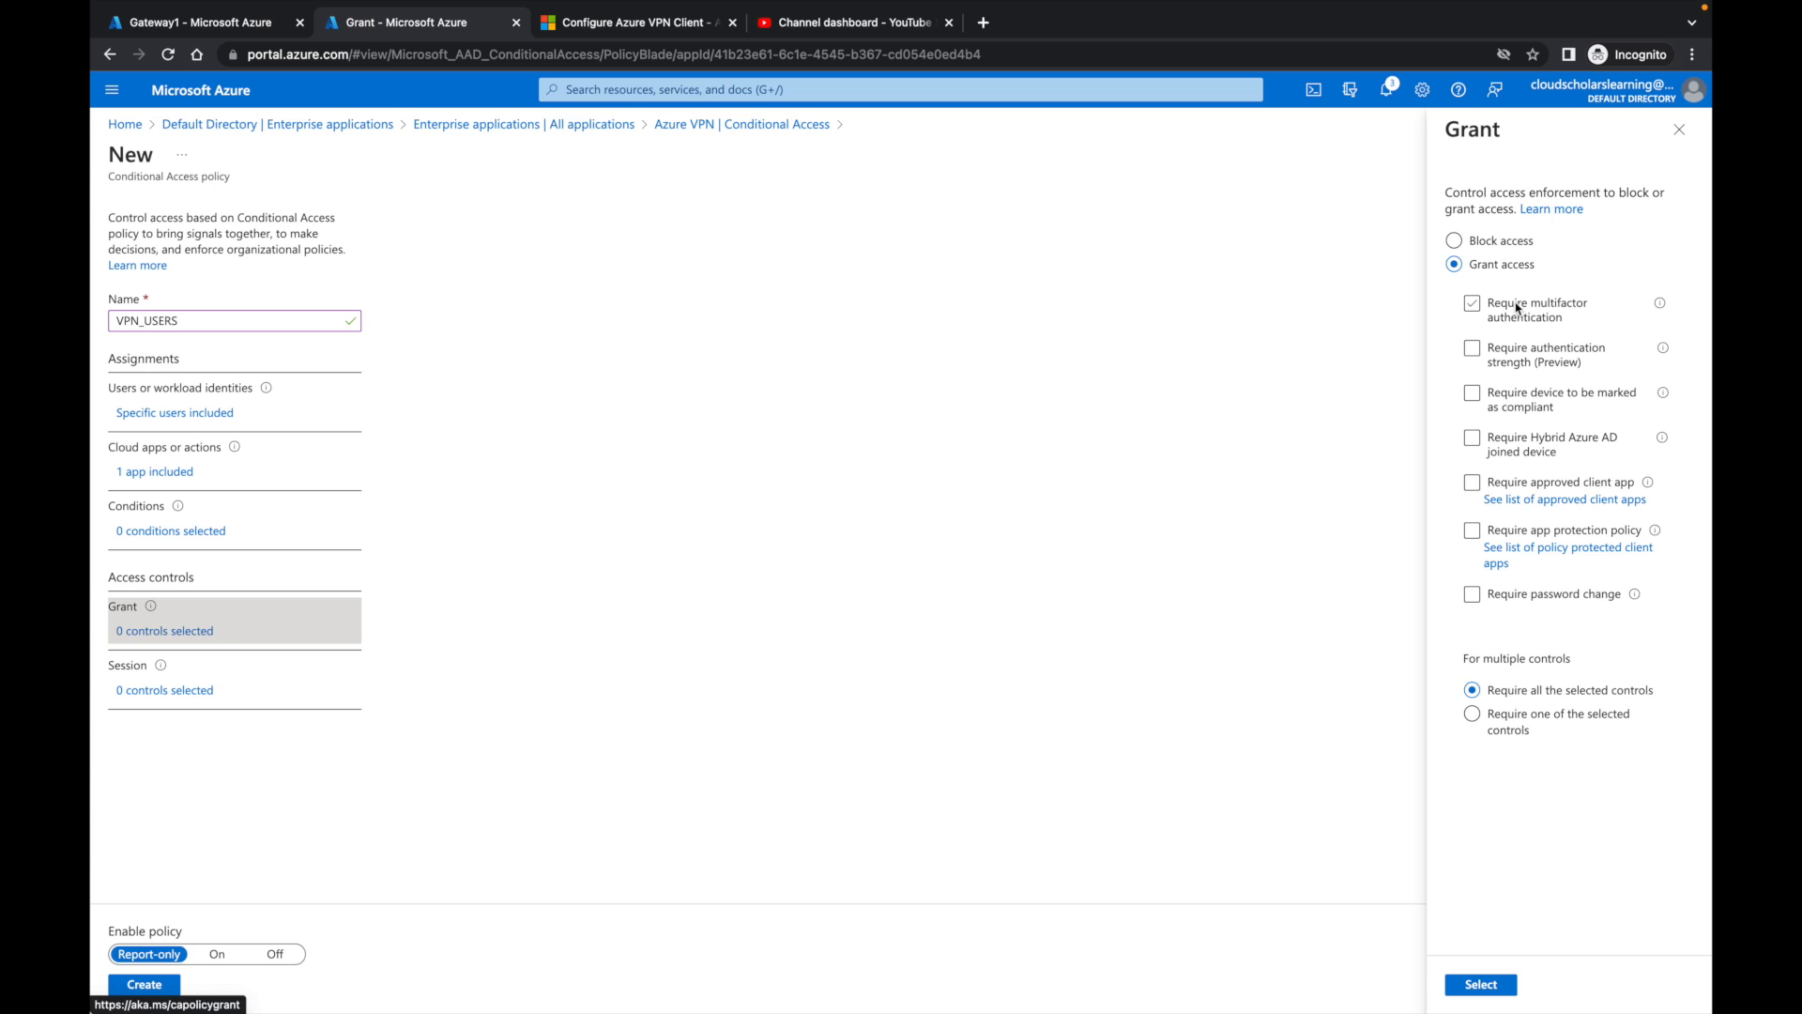
{"action": "left_click", "coordinate": [1518, 308]}
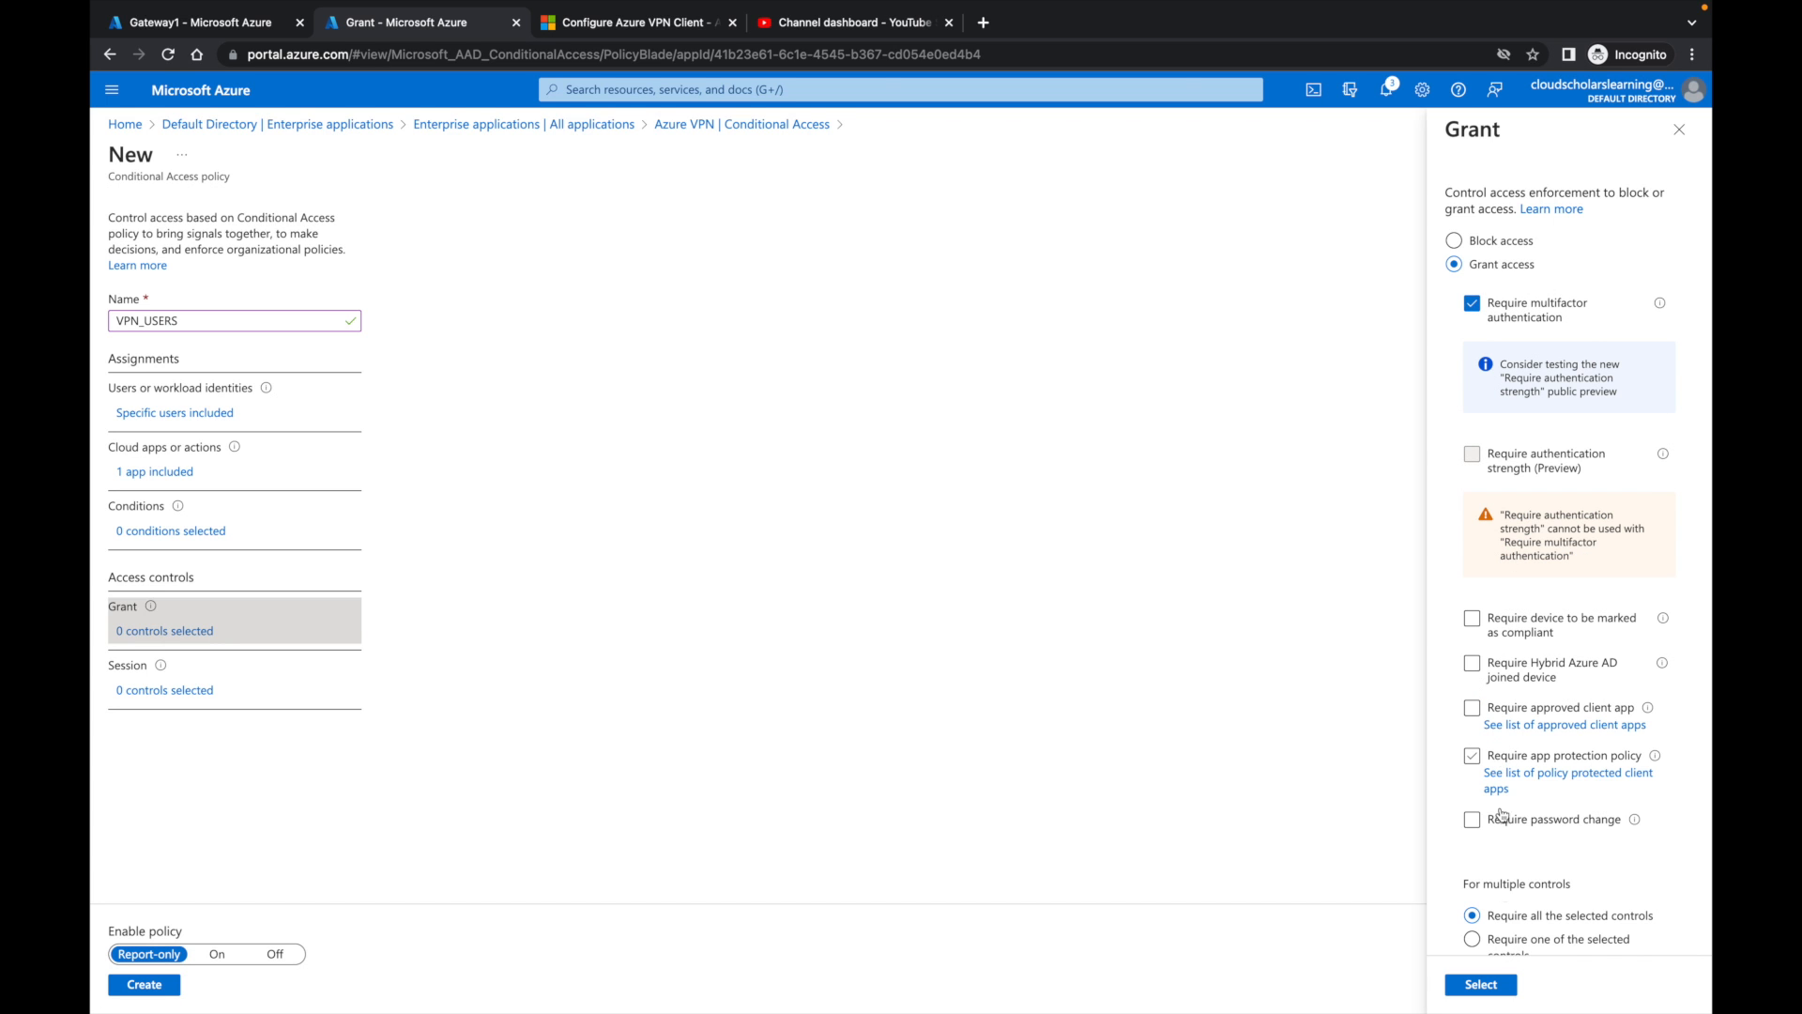
{"action": "left_click", "coordinate": [1481, 984]}
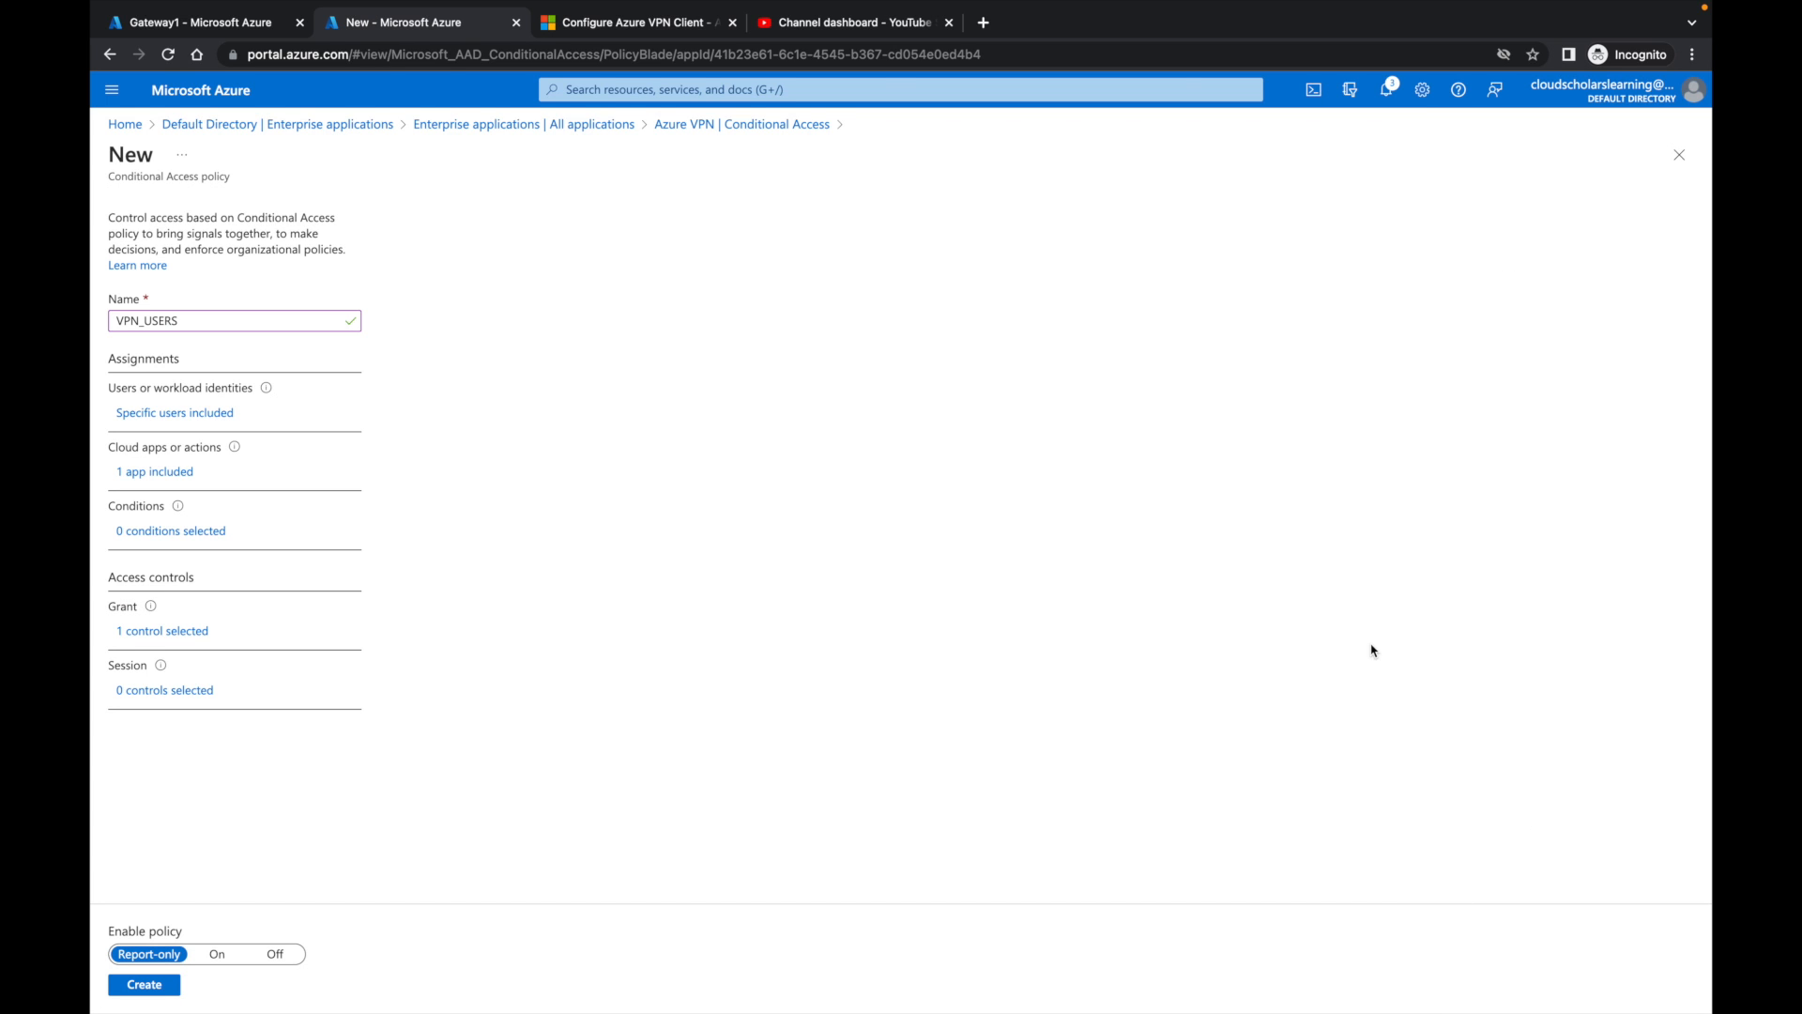
{"action": "left_click", "coordinate": [216, 953]}
{"action": "left_click", "coordinate": [149, 991]}
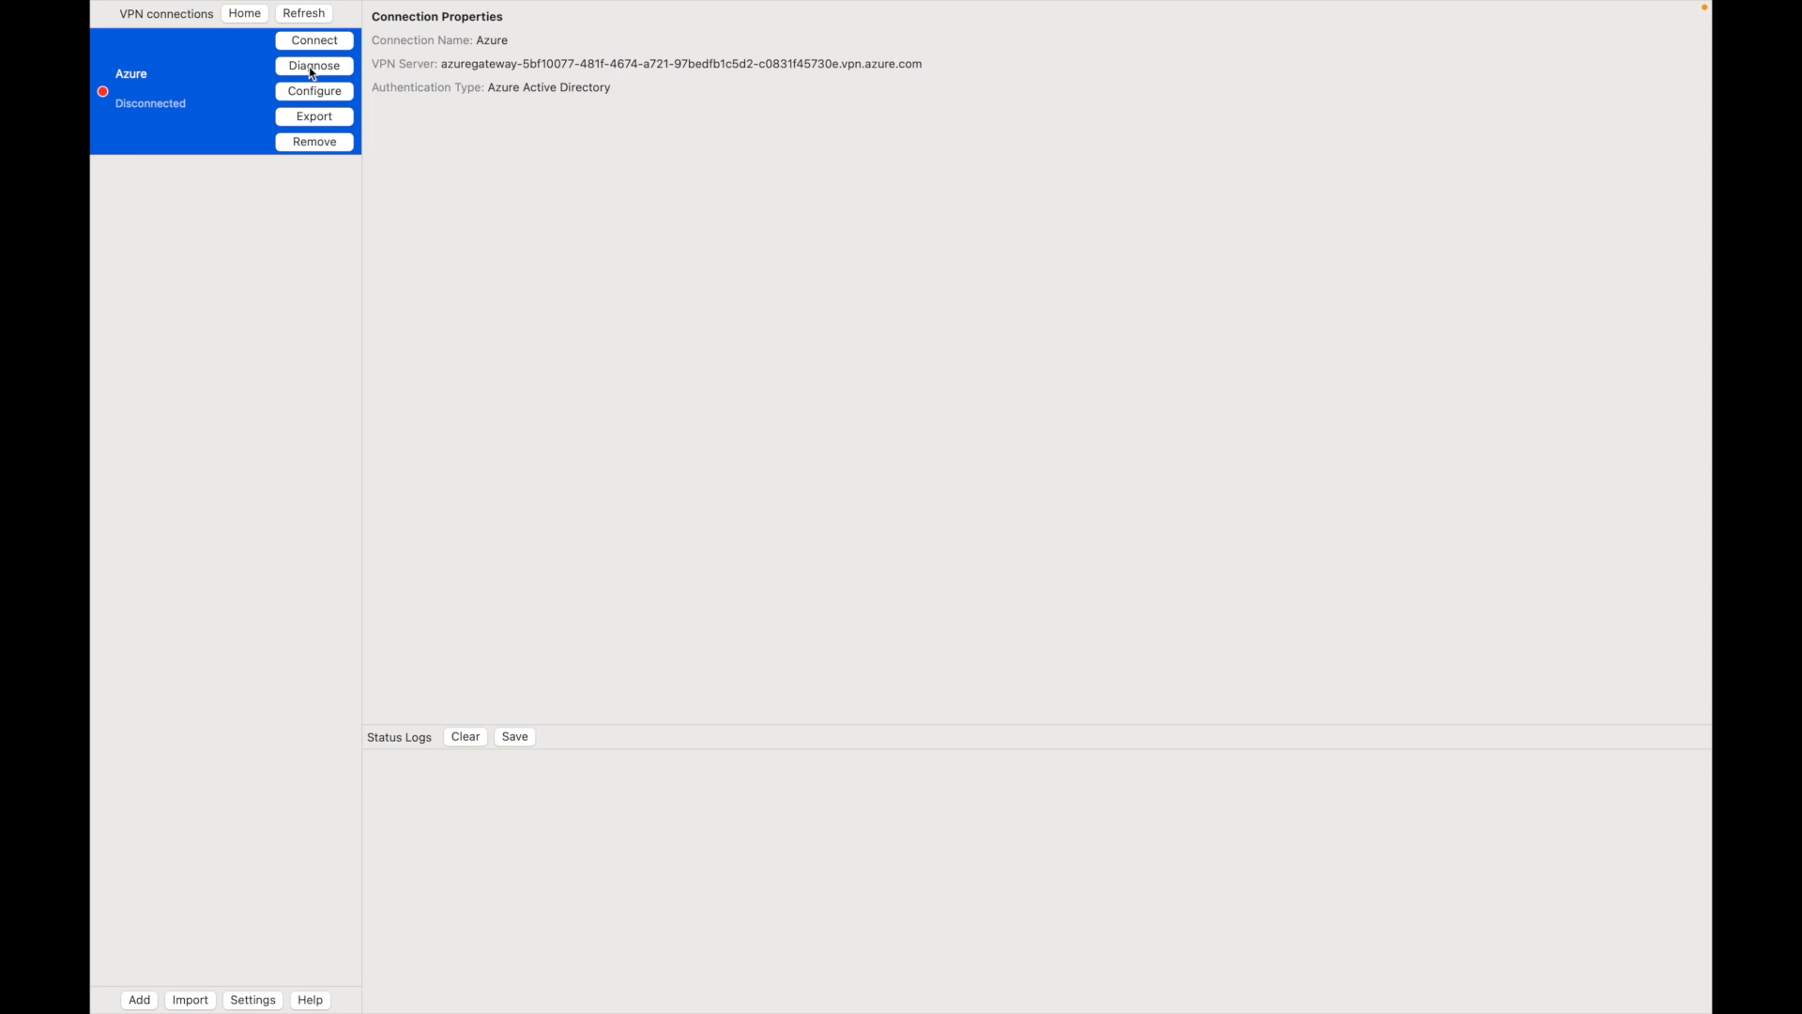
- Clear the saved sign-in account from the Azure connection's configuration
{"action": "left_click", "coordinate": [322, 94]}
{"action": "left_click", "coordinate": [1023, 491]}
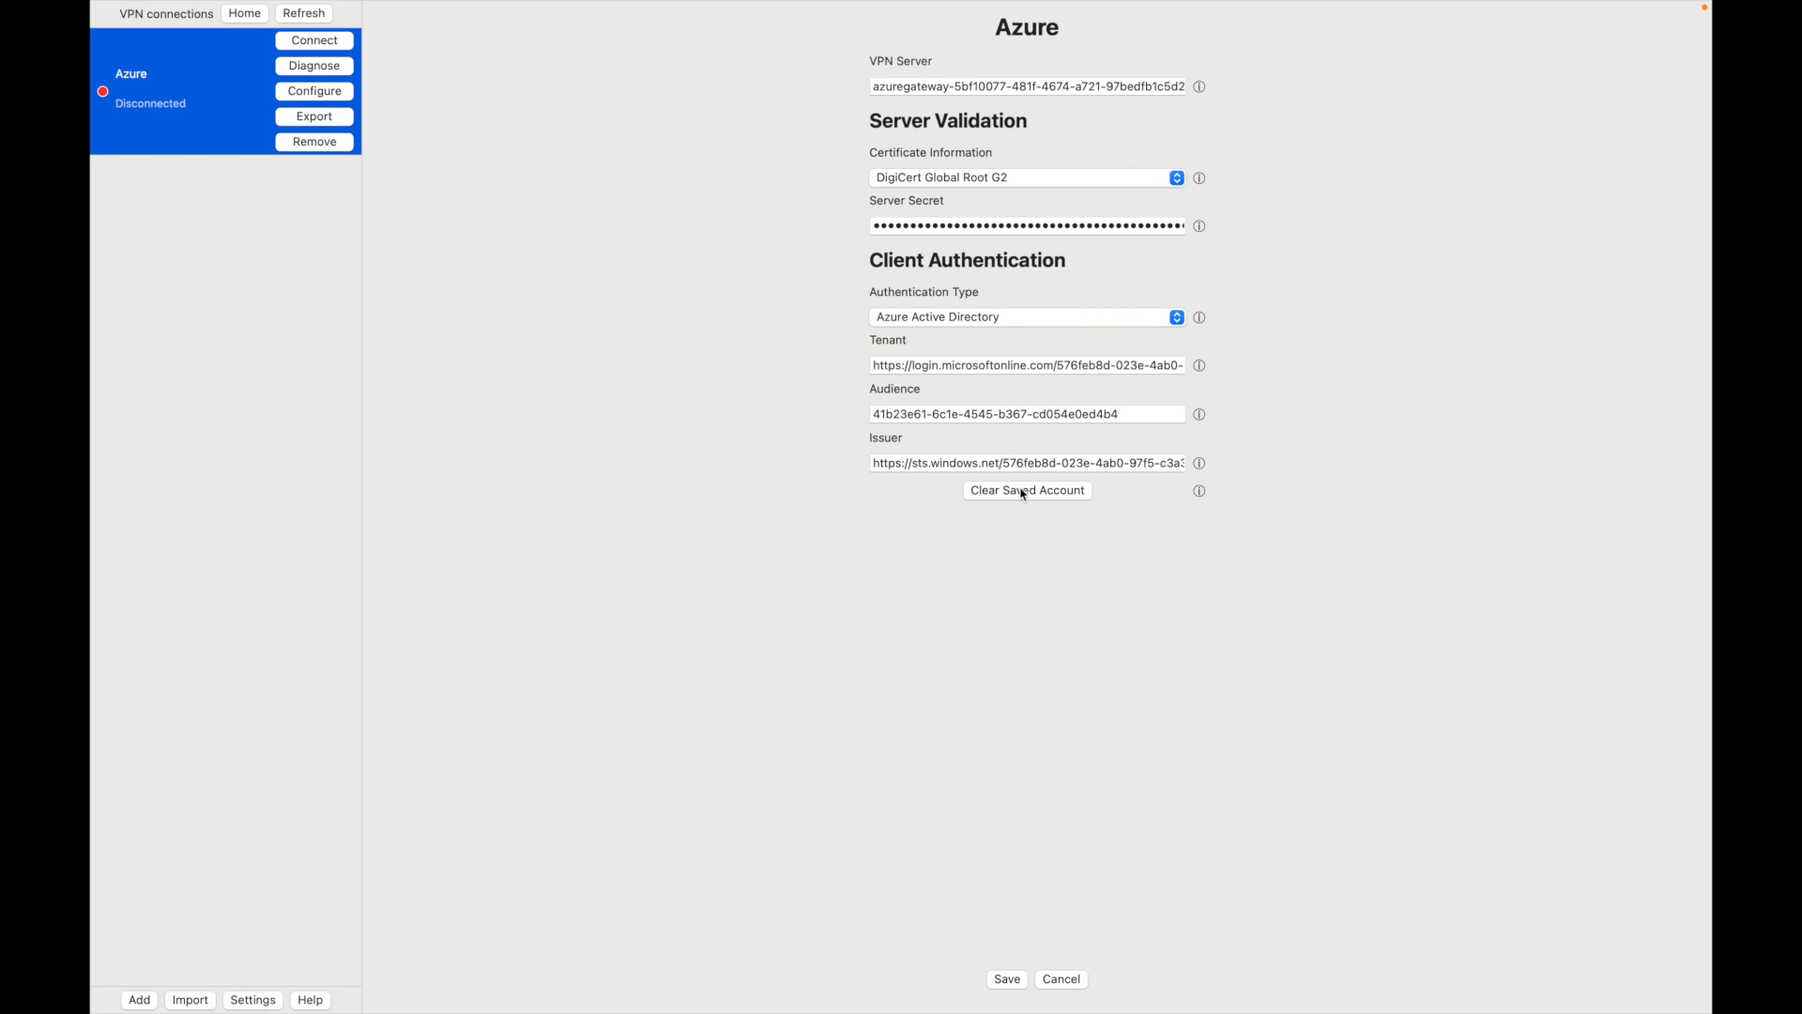
- Connect to Azure as the test user using e-mail, password and an Authenticator code
{"action": "left_click", "coordinate": [330, 47]}
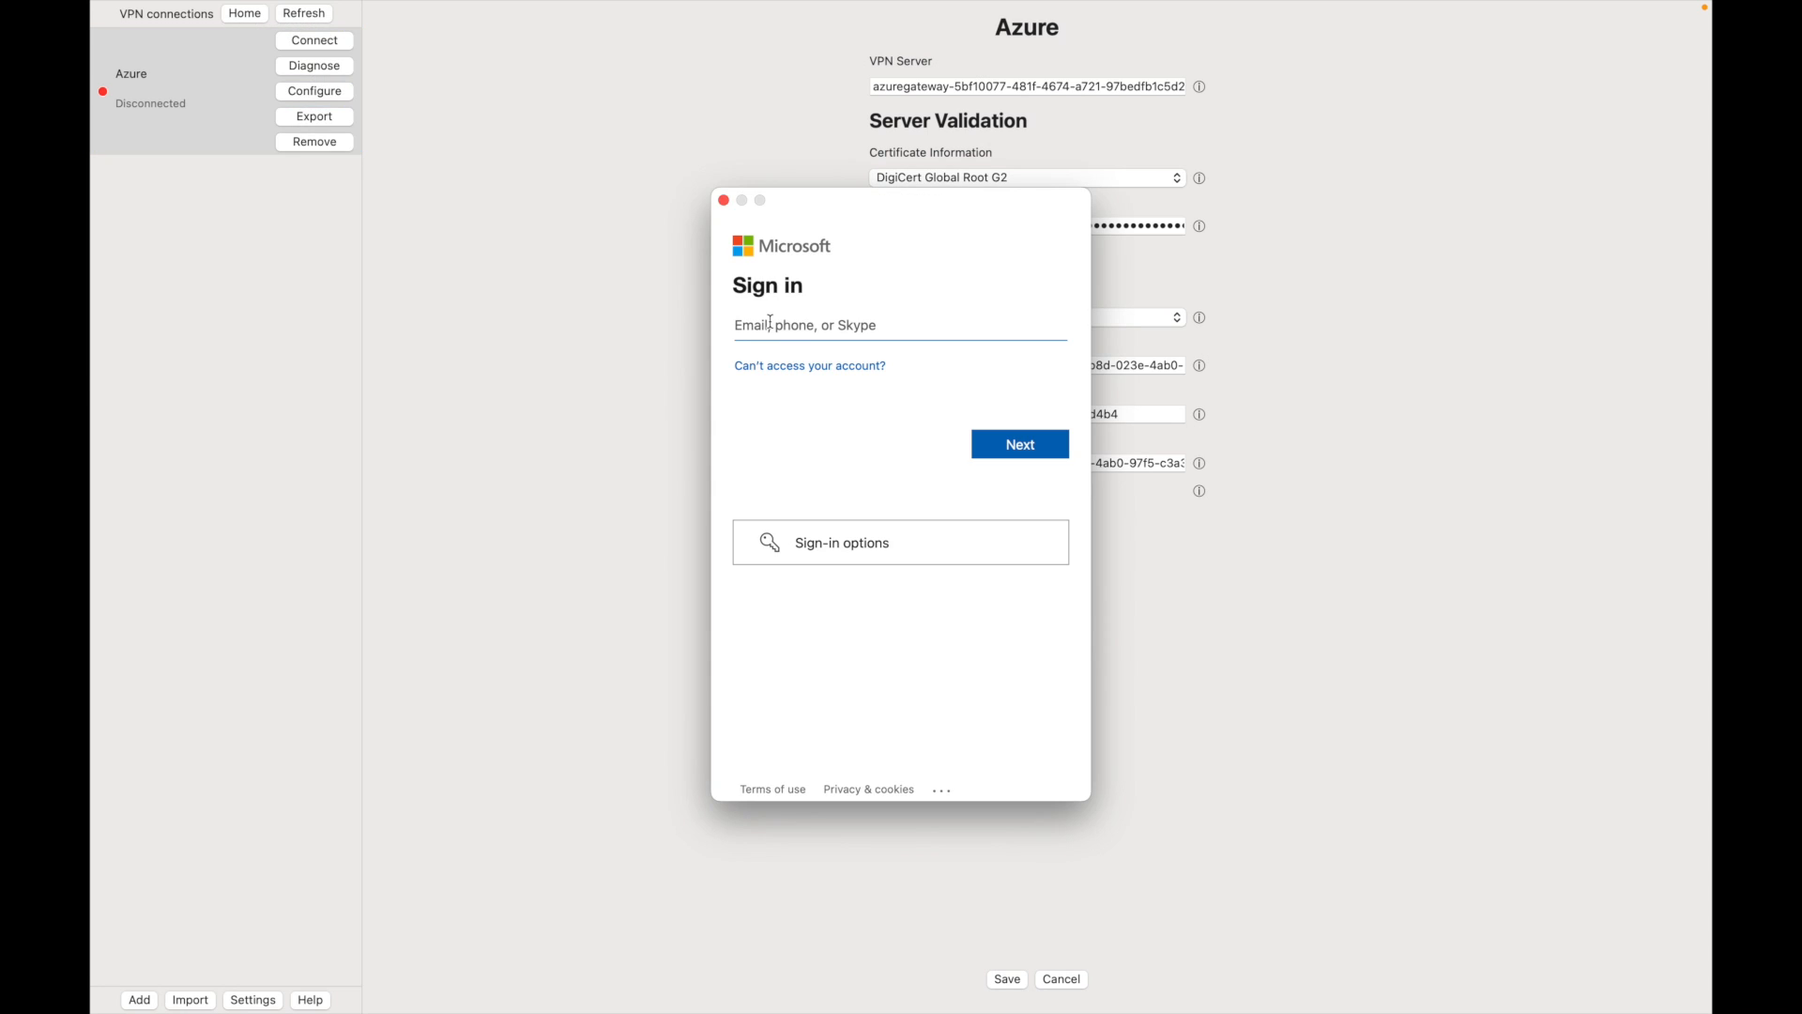
{"action": "key", "text": "super+v"}
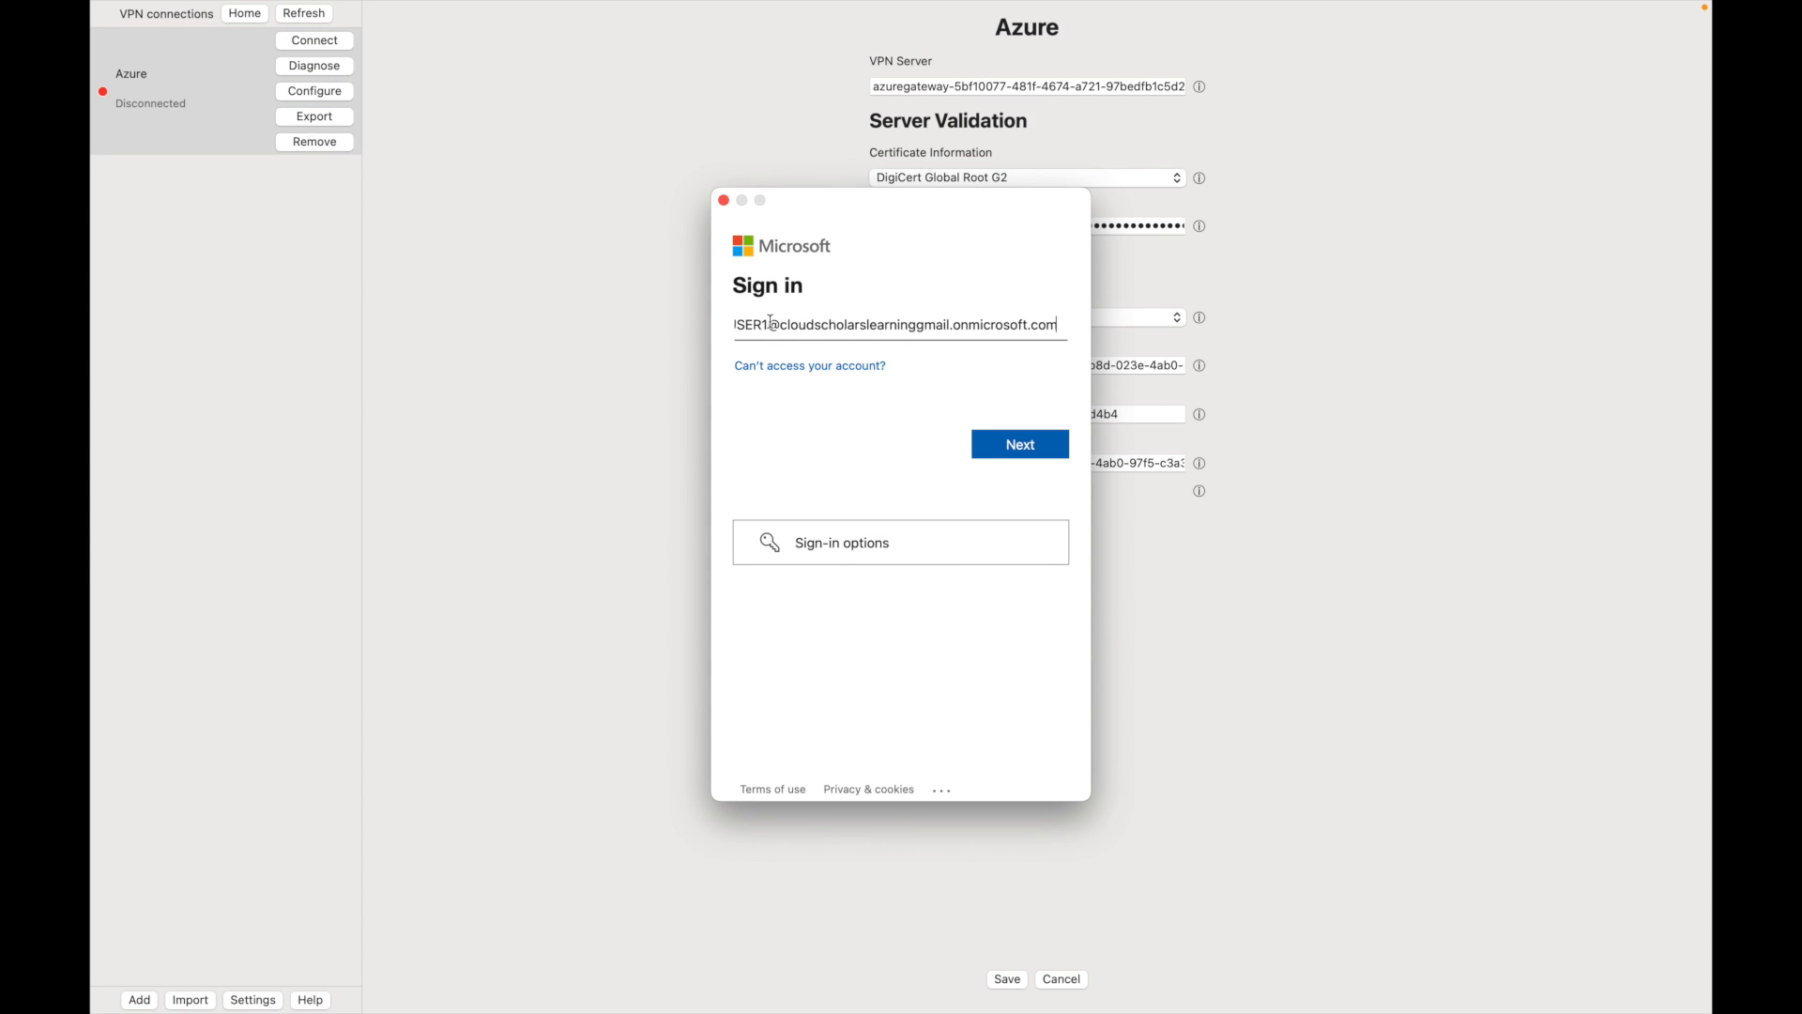
{"action": "left_click", "coordinate": [998, 449]}
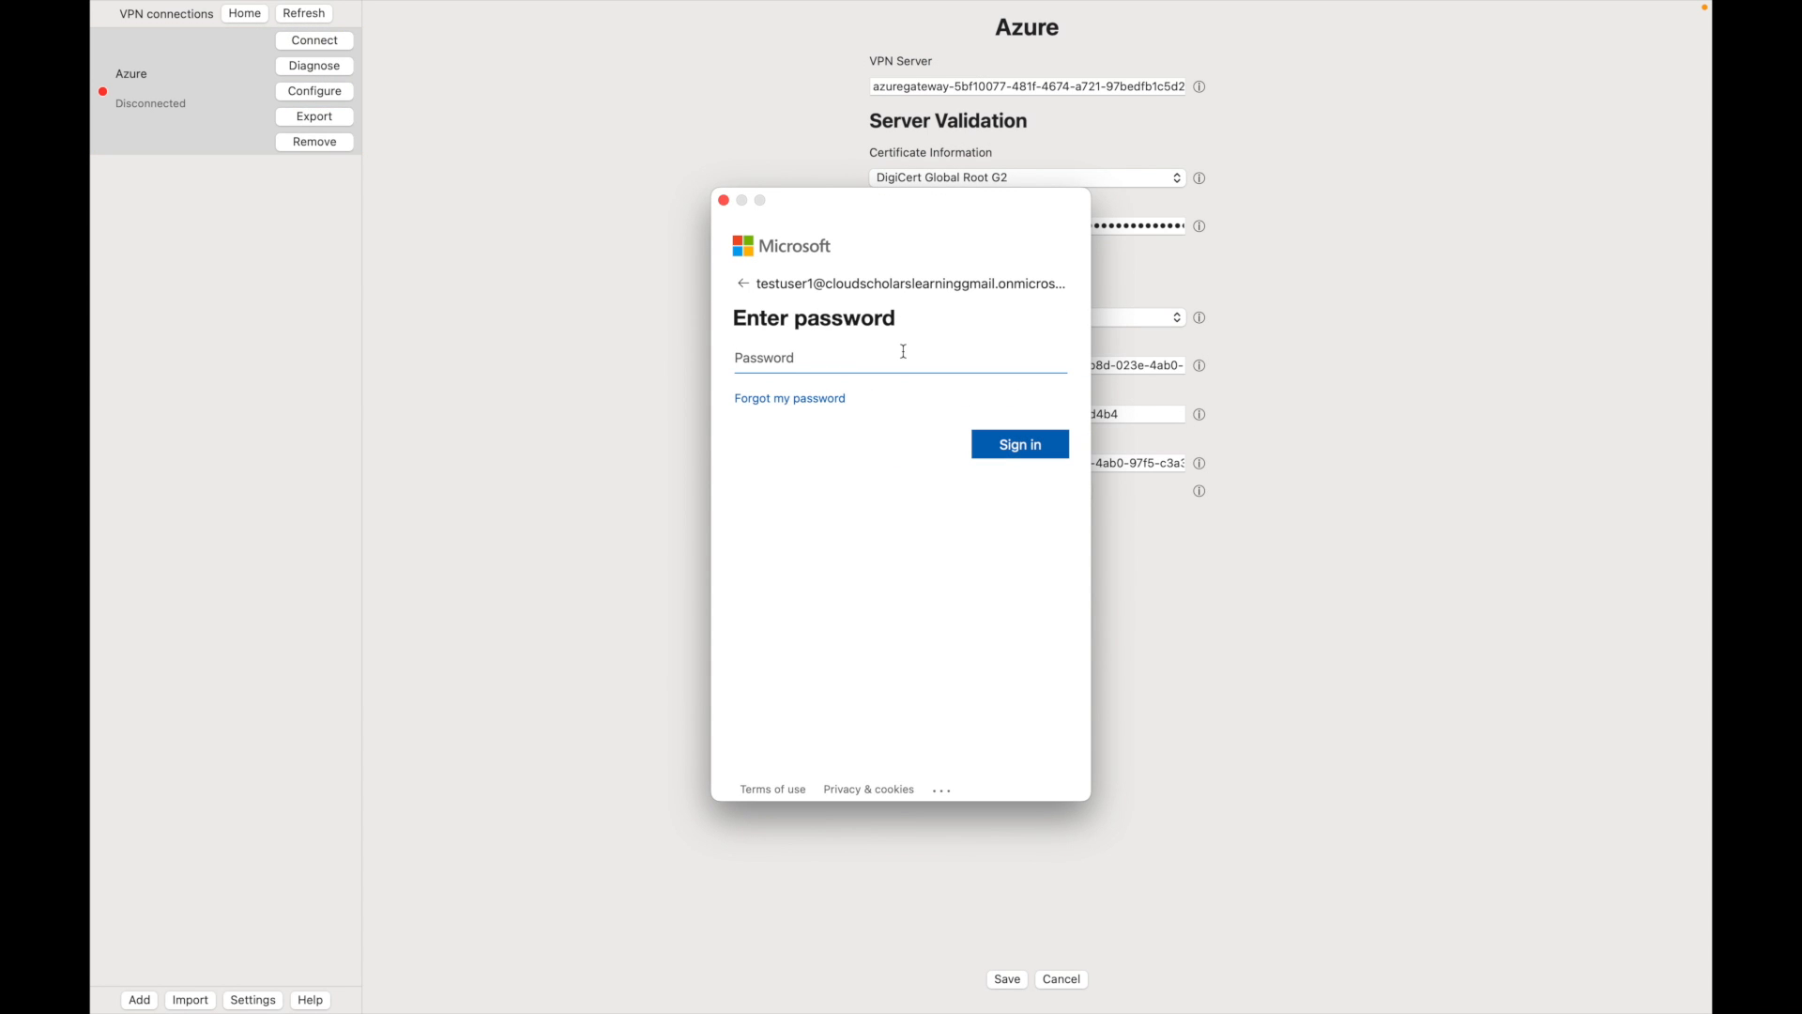
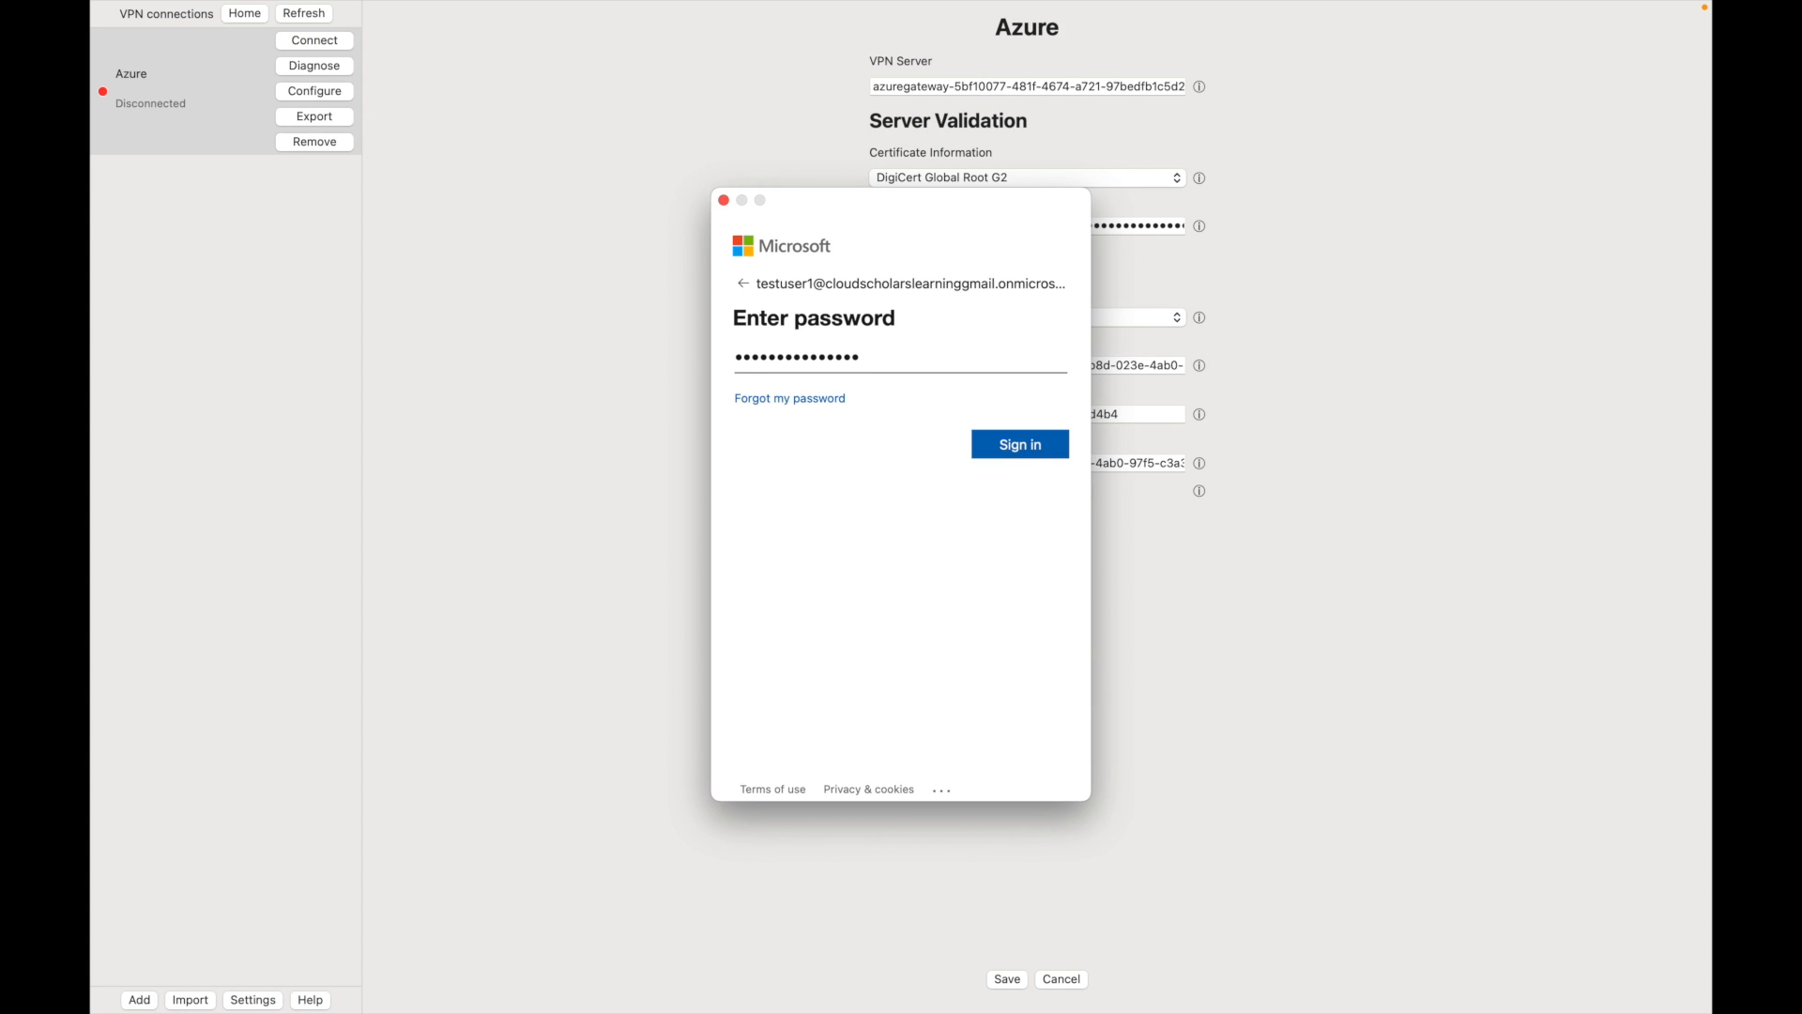
{"action": "key", "text": "Return"}
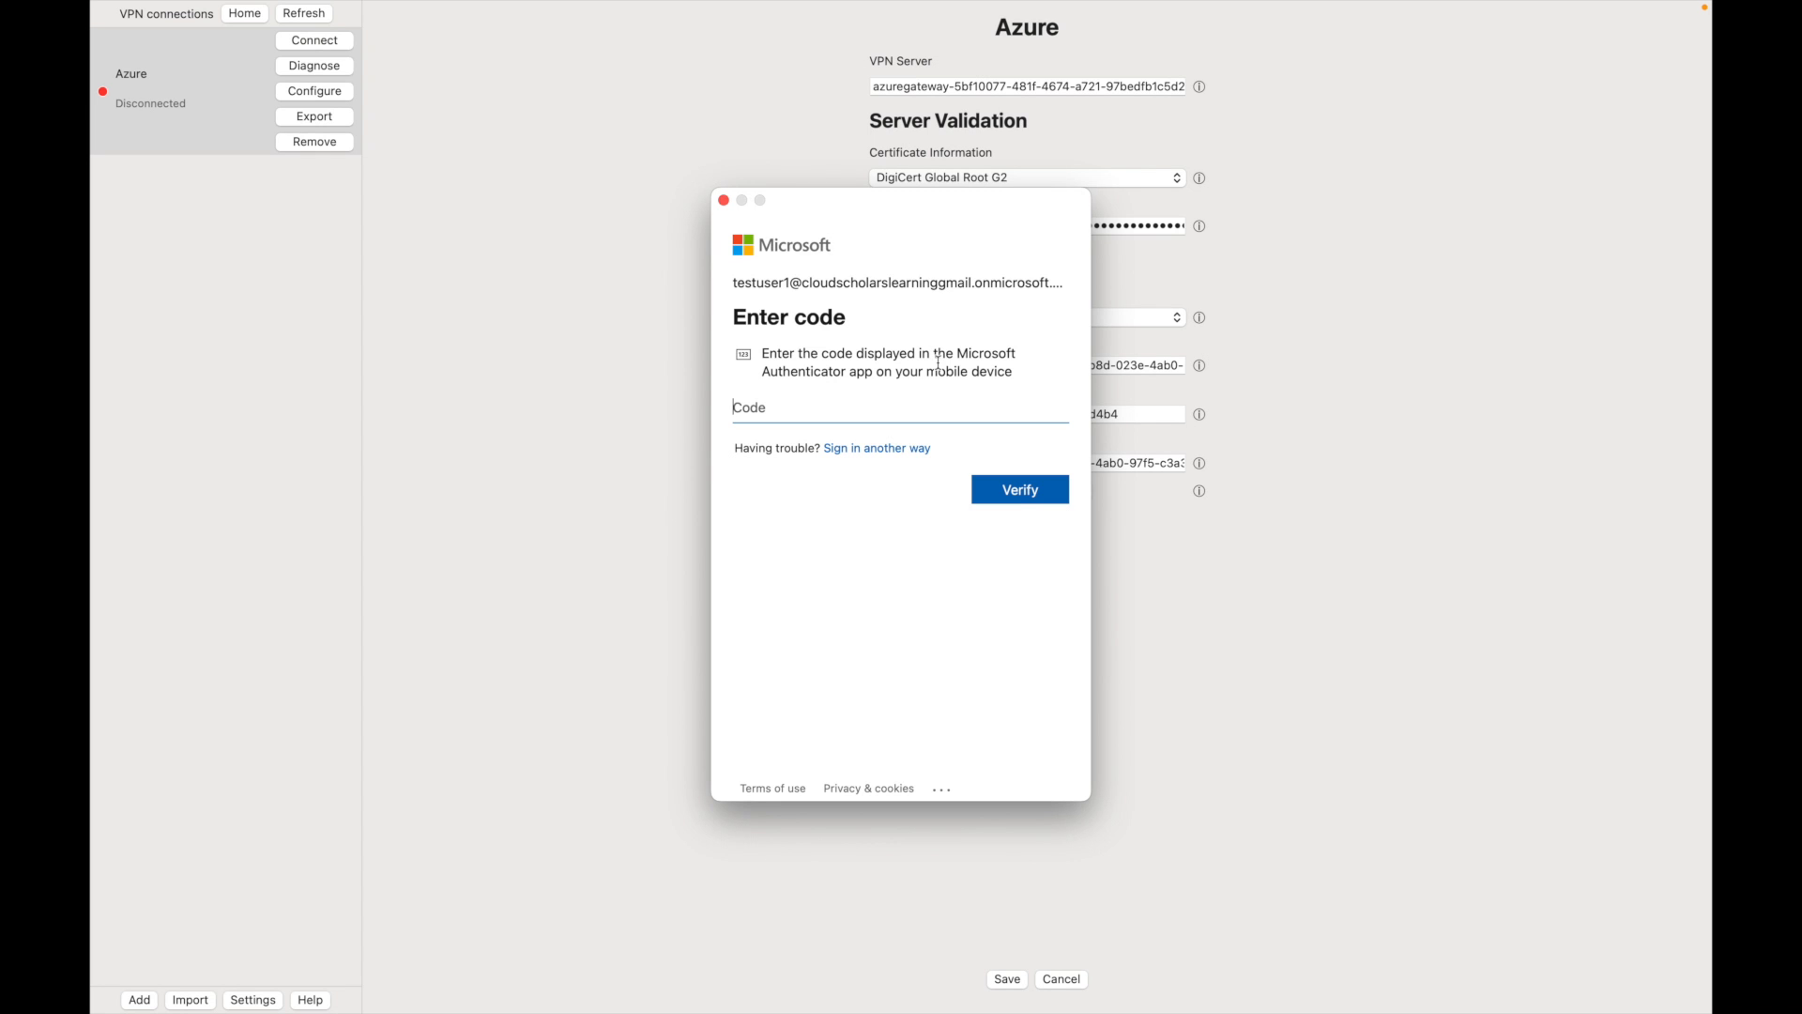
{"action": "left_click", "coordinate": [1038, 477]}
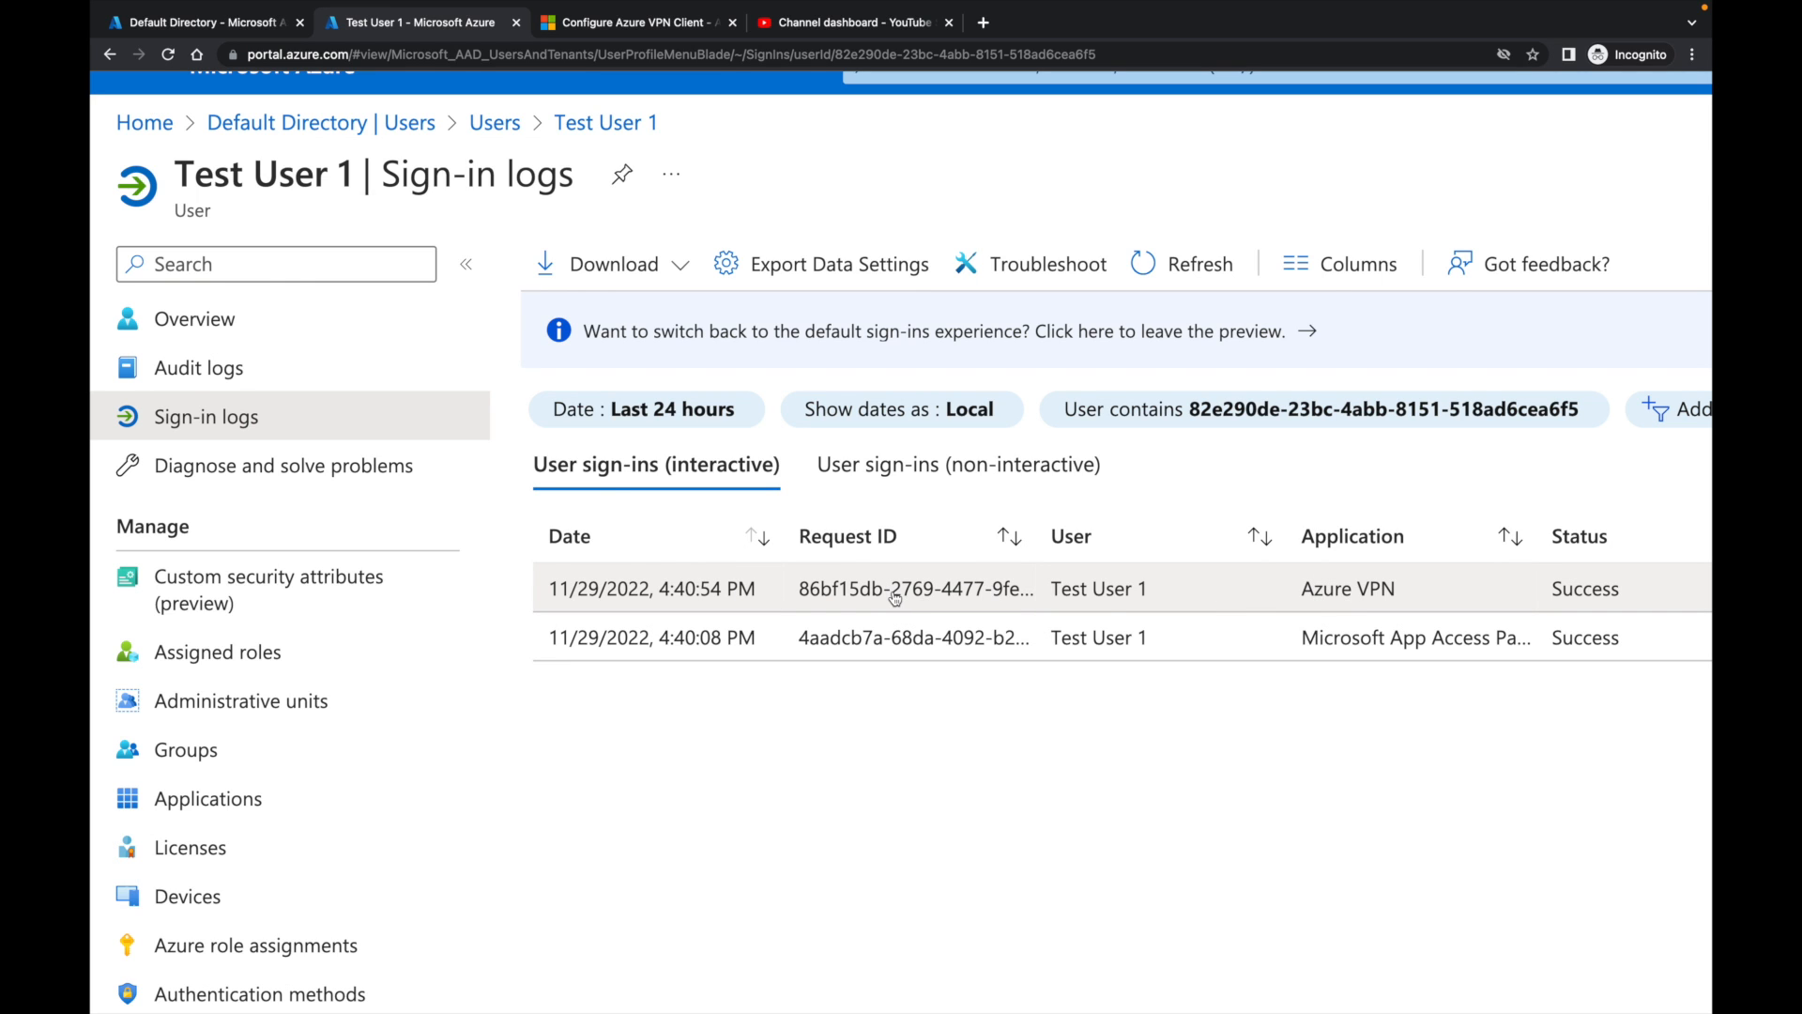
- Check the Azure VPN sign-in's Conditional Access details showing VPN_USERS succeeded
{"action": "left_click", "coordinate": [1220, 600]}
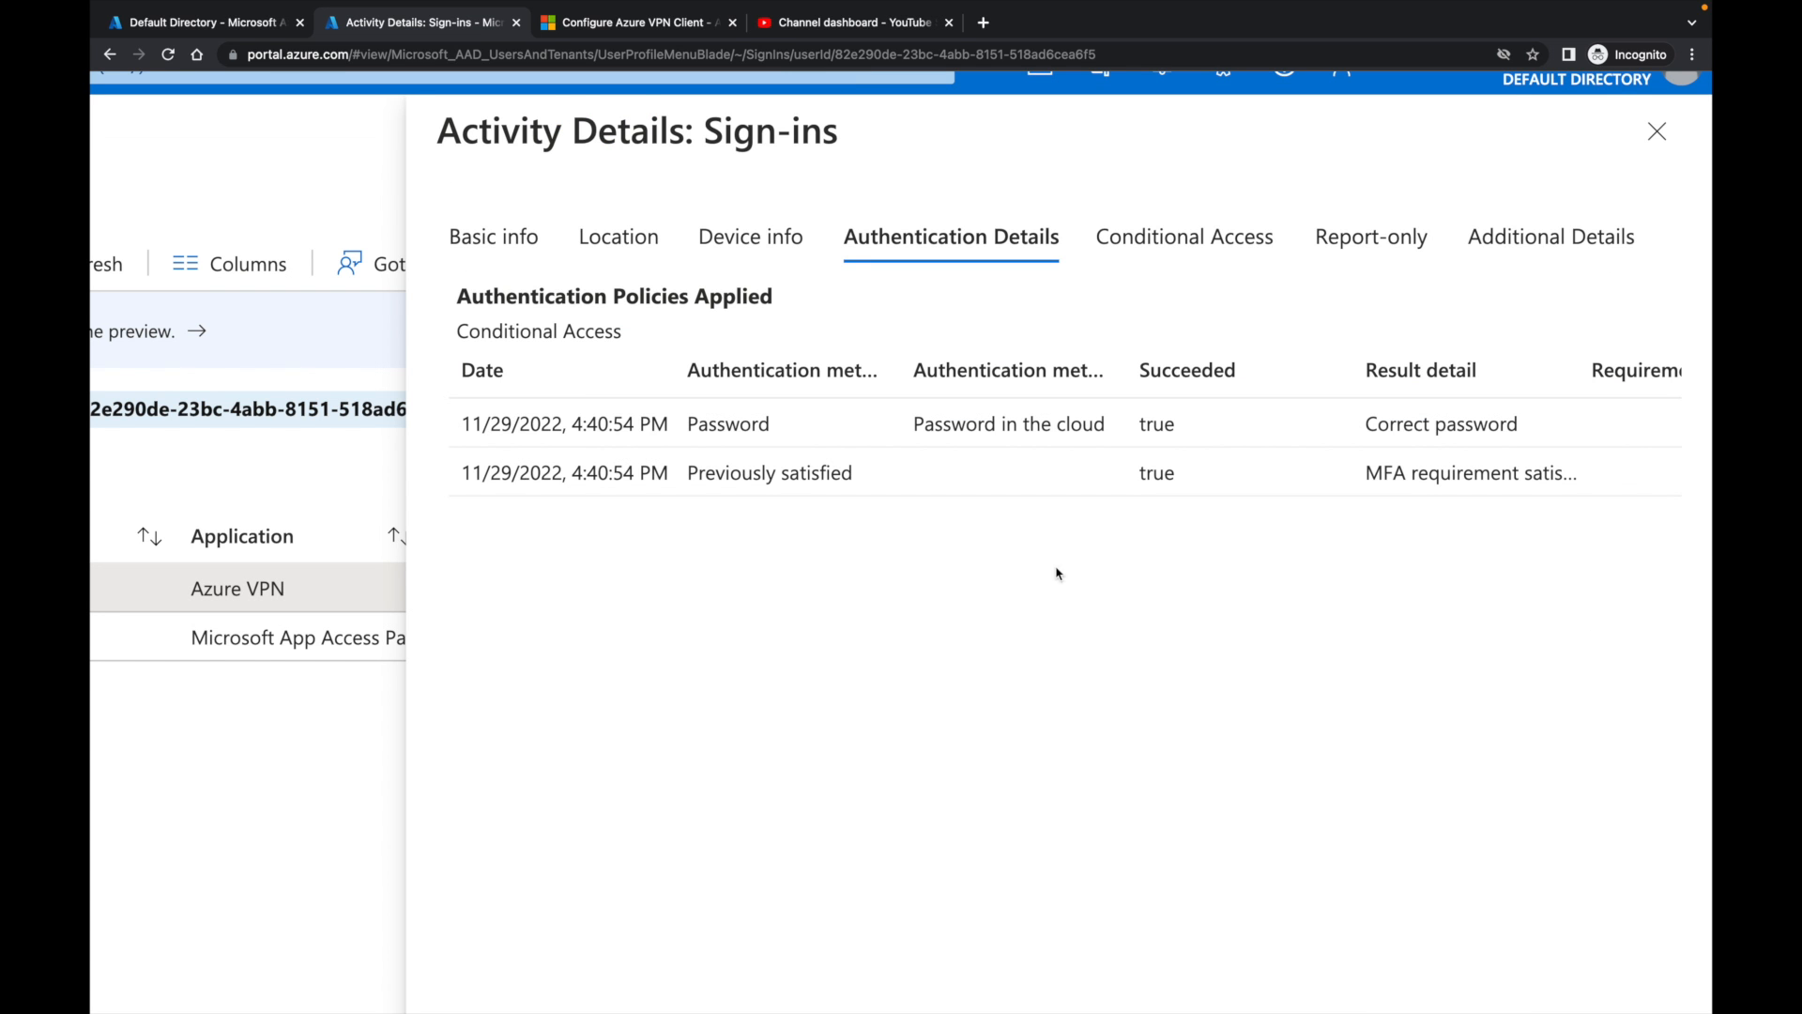
{"action": "scroll", "coordinate": [1046, 567], "scroll_direction": "down", "scroll_amount": 2}
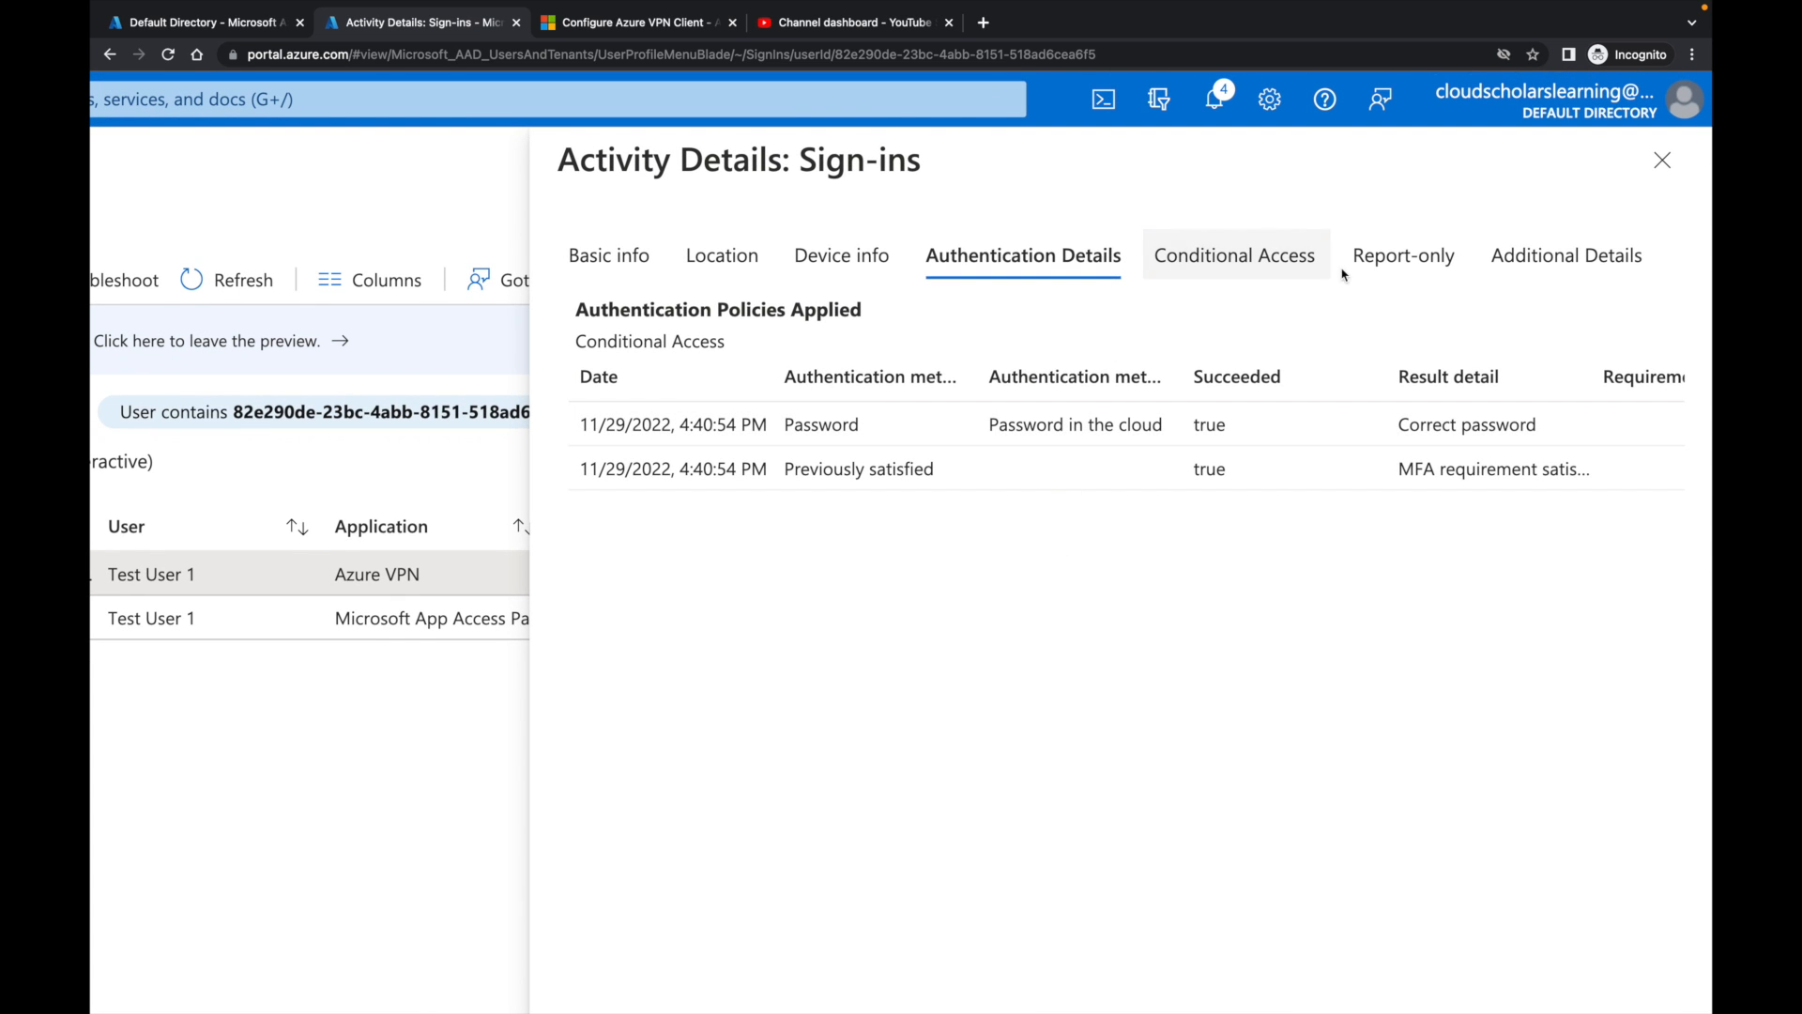
{"action": "left_click", "coordinate": [1274, 264]}
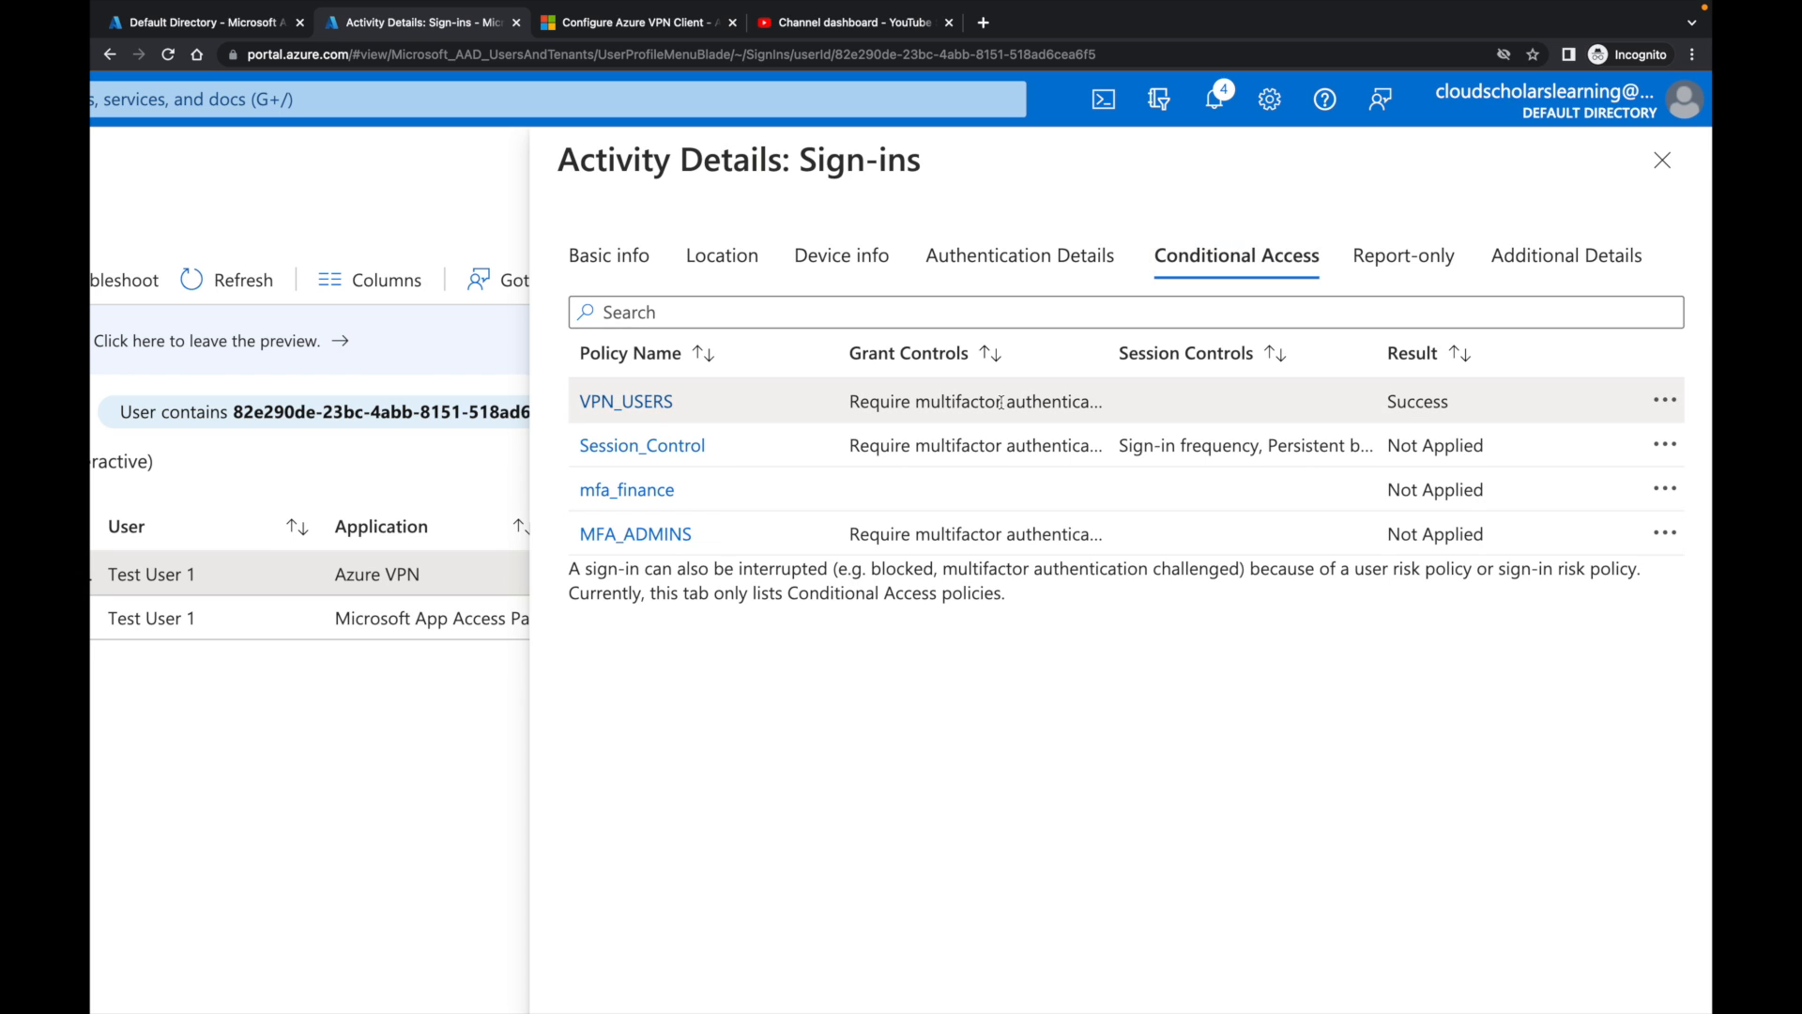